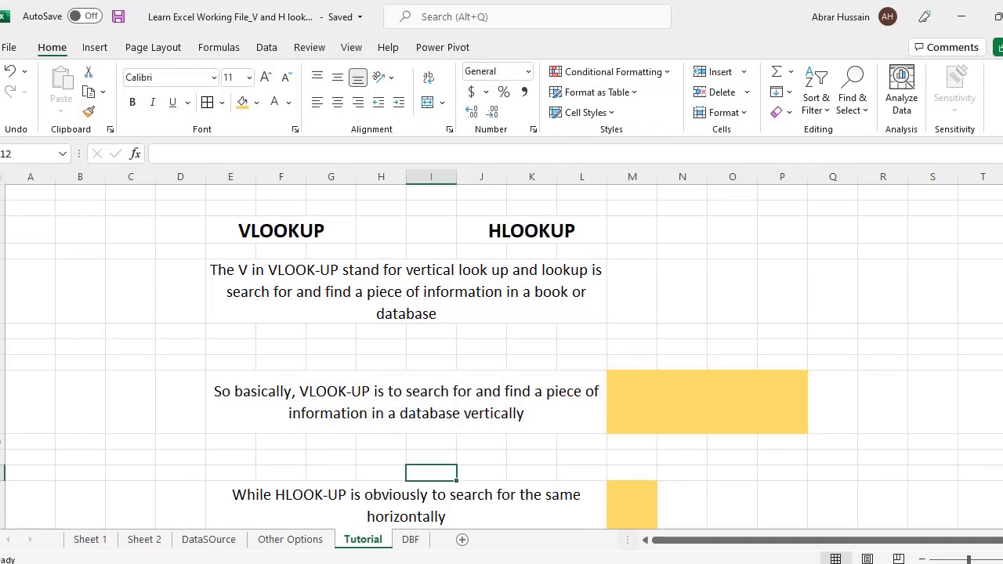
Step: Review the VLOOKUP and HLOOKUP headings and highlight the phrase "vertical look up" in the definition below them
left_click(287, 233)
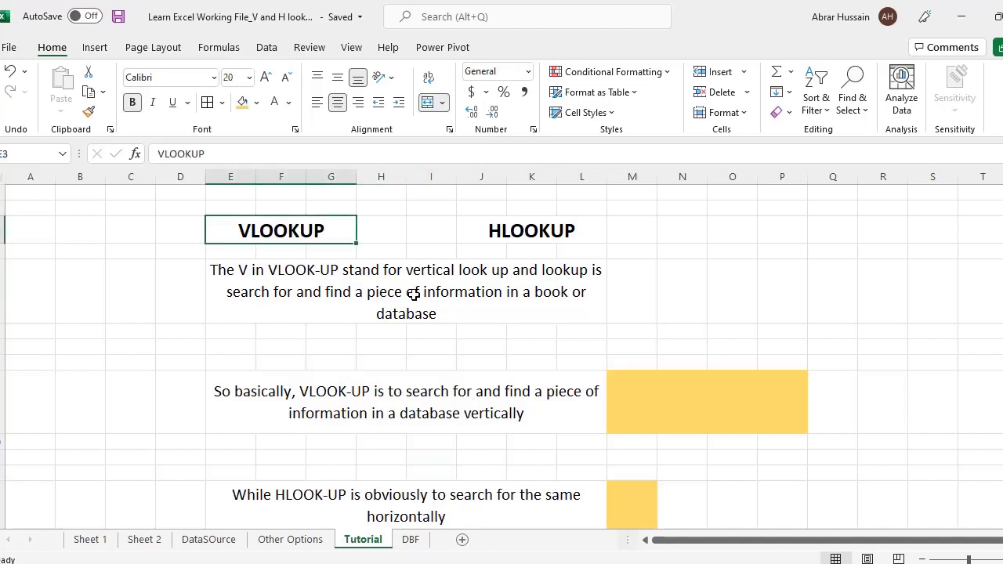
left_click(541, 234)
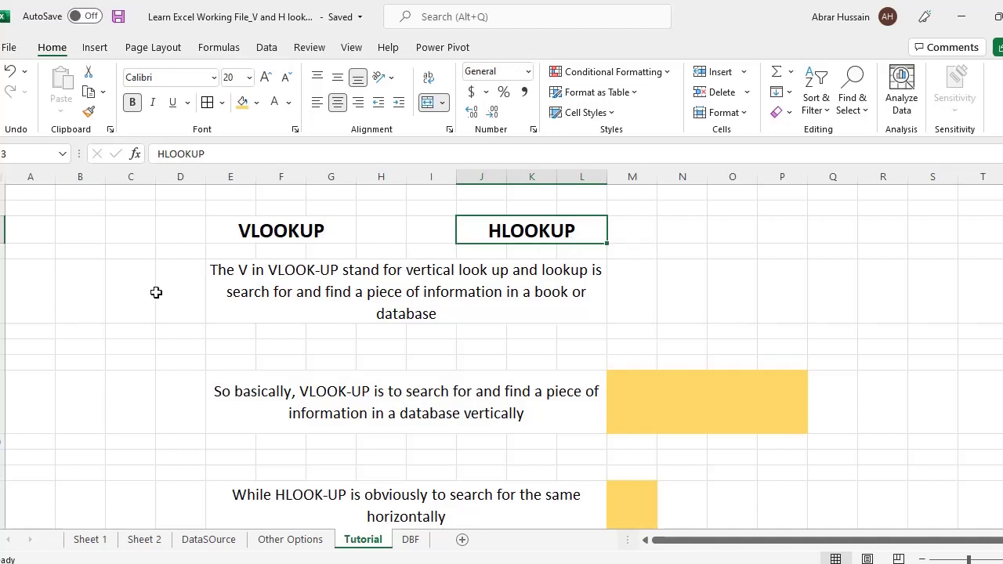
left_click(304, 265)
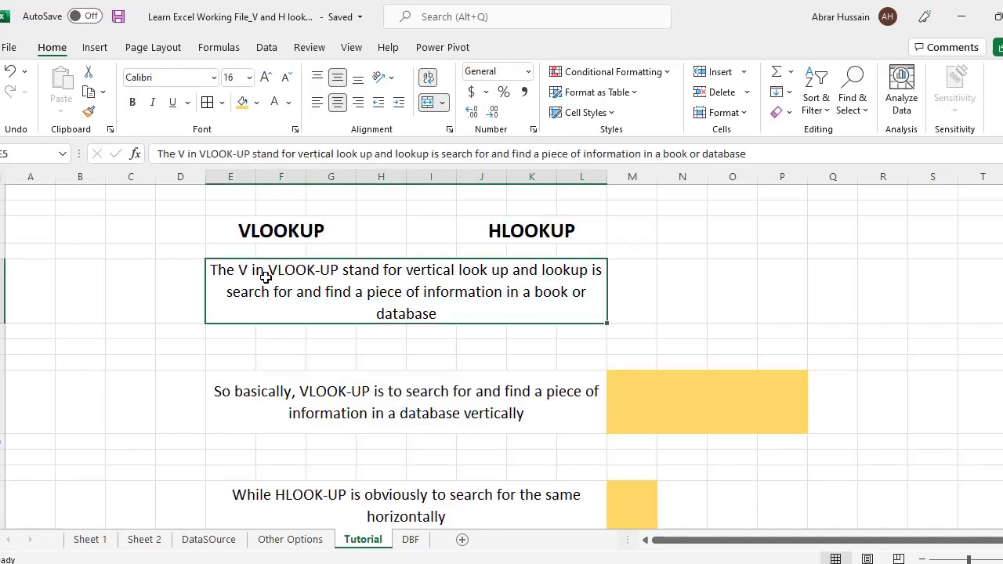
double_click(409, 279)
left_click_drag(408, 279, 462, 278)
left_click(527, 283)
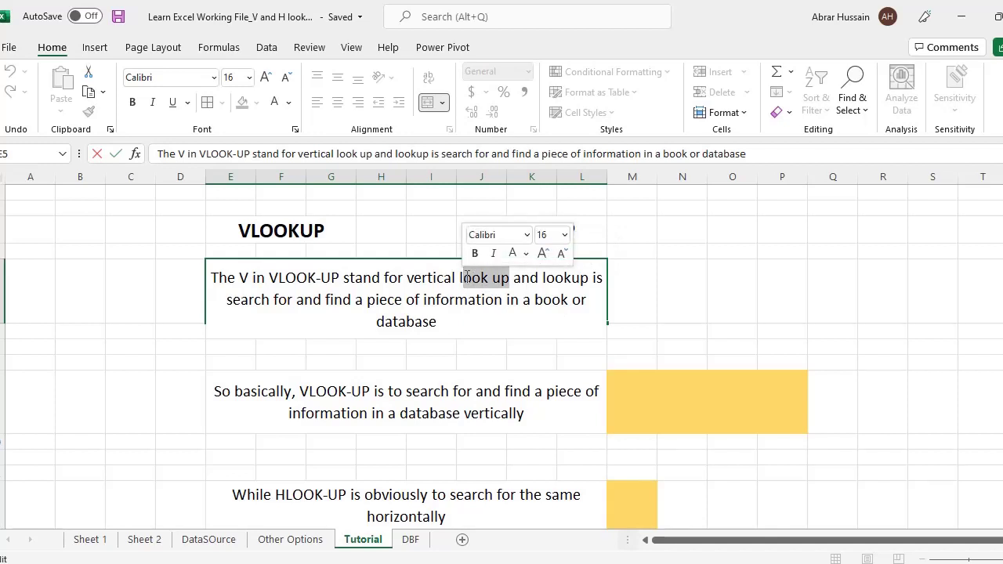
left_click_drag(407, 278, 511, 280)
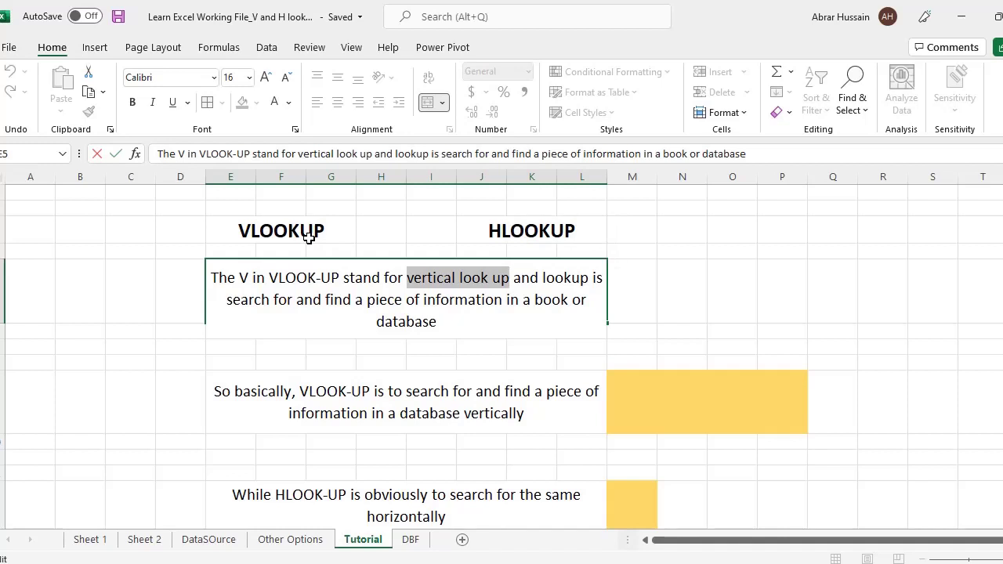
left_click(542, 223)
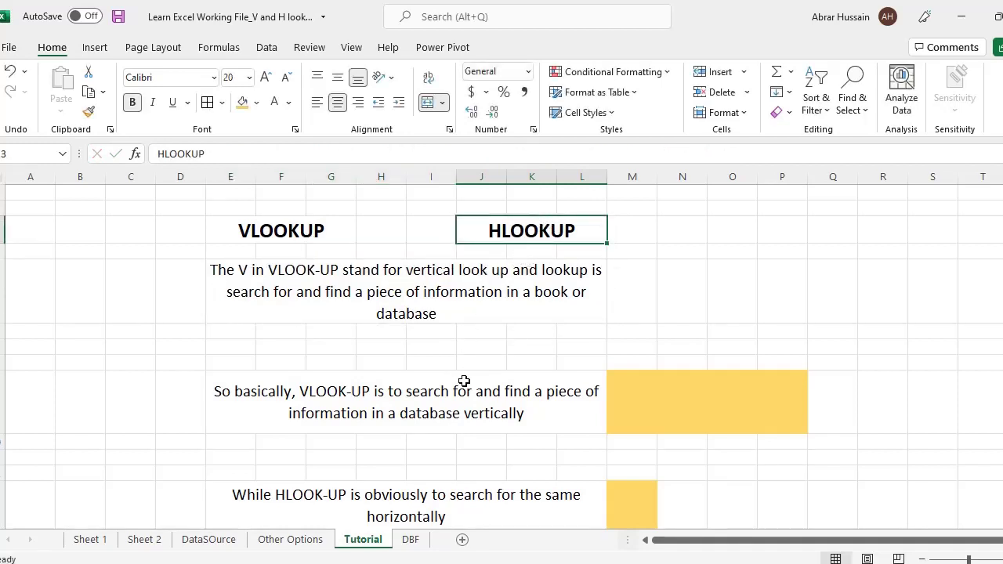
left_click(728, 283)
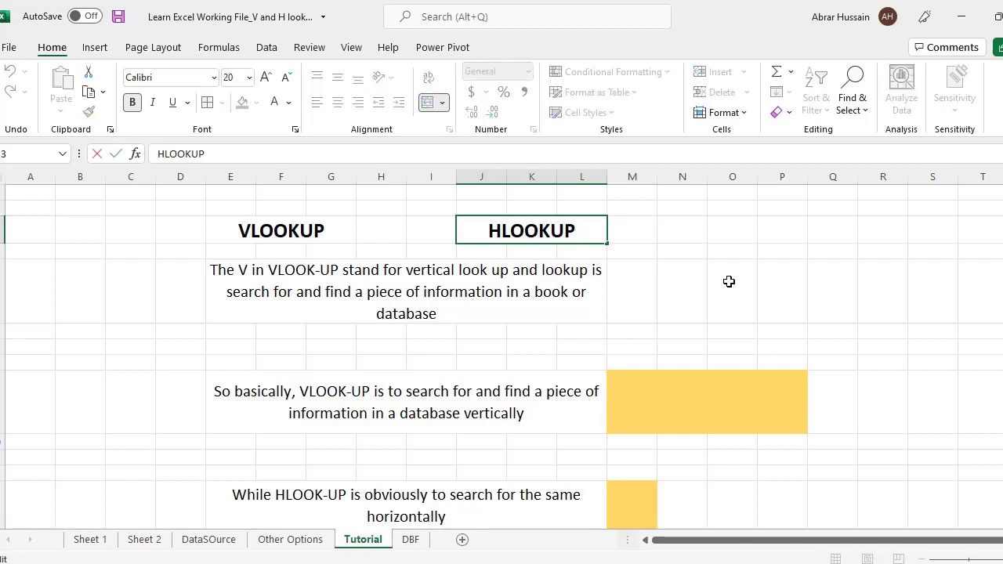
Step: Highlight the blank cells beside the HLOOKUP heading and the yellow ranges illustrating the two lookup descriptions
left_click_drag(632, 231, 876, 233)
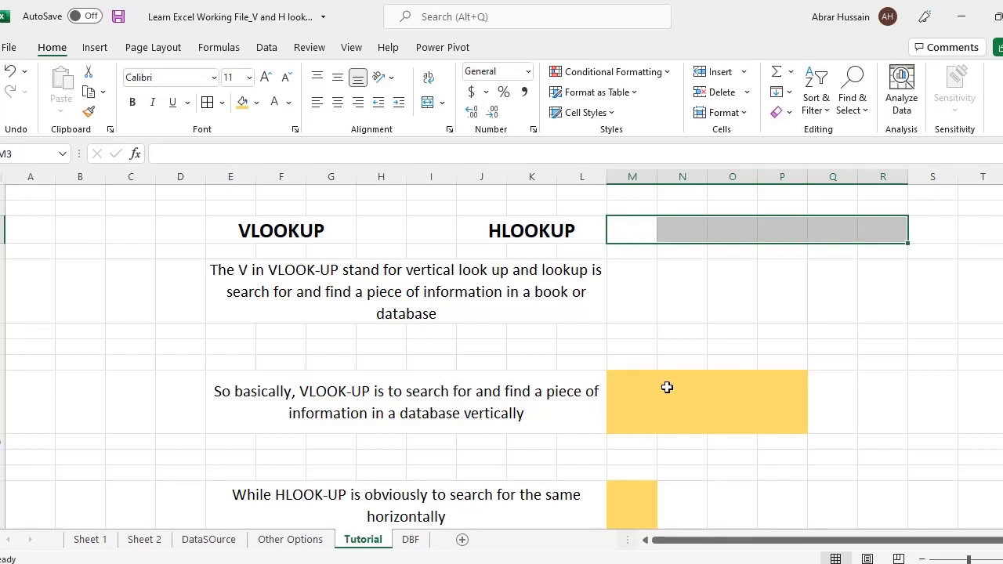
scroll(666, 385, "down", 1)
left_click_drag(634, 345, 788, 343)
scroll(737, 336, "down", 1)
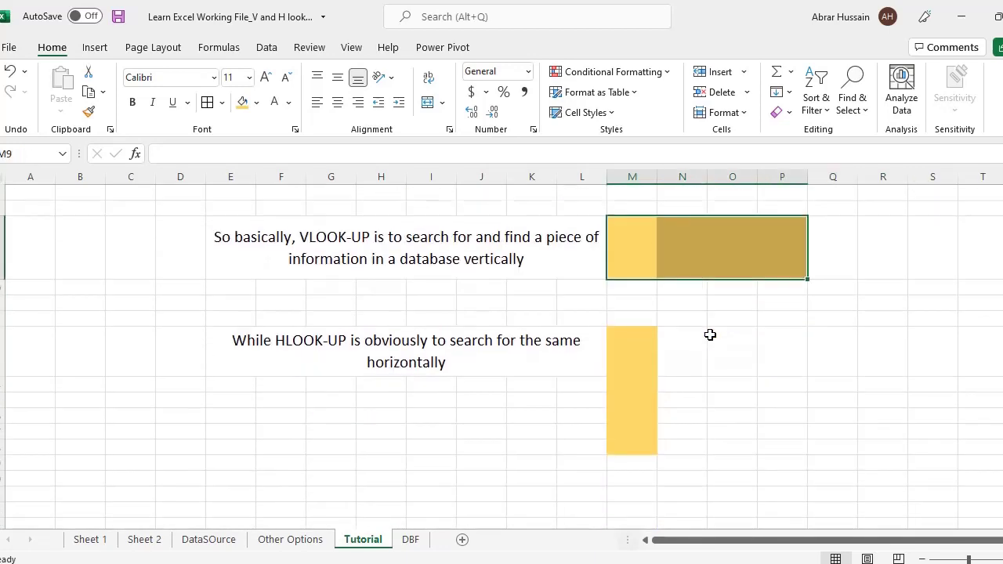
left_click_drag(630, 340, 626, 478)
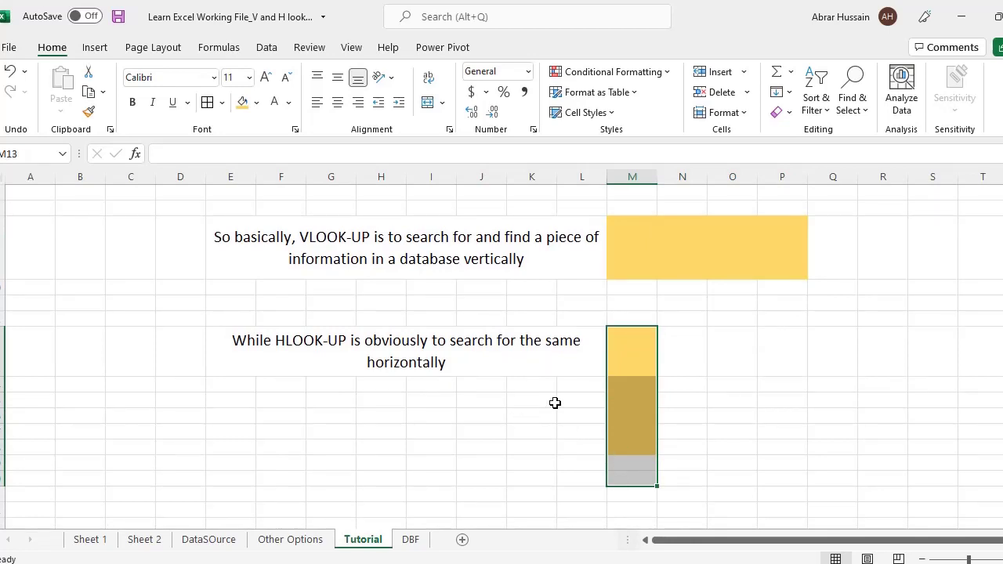
scroll(555, 399, "up", 1)
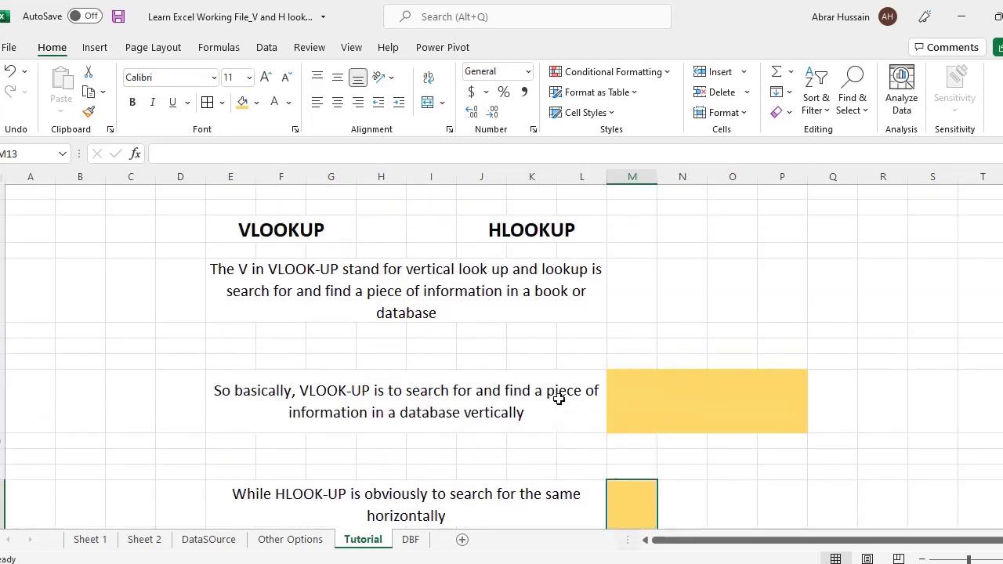
Step: Enter the headers ID, Name and CNIC across cells F6 to H6 of the Tutorial sheet
left_click(286, 332)
type("ID")
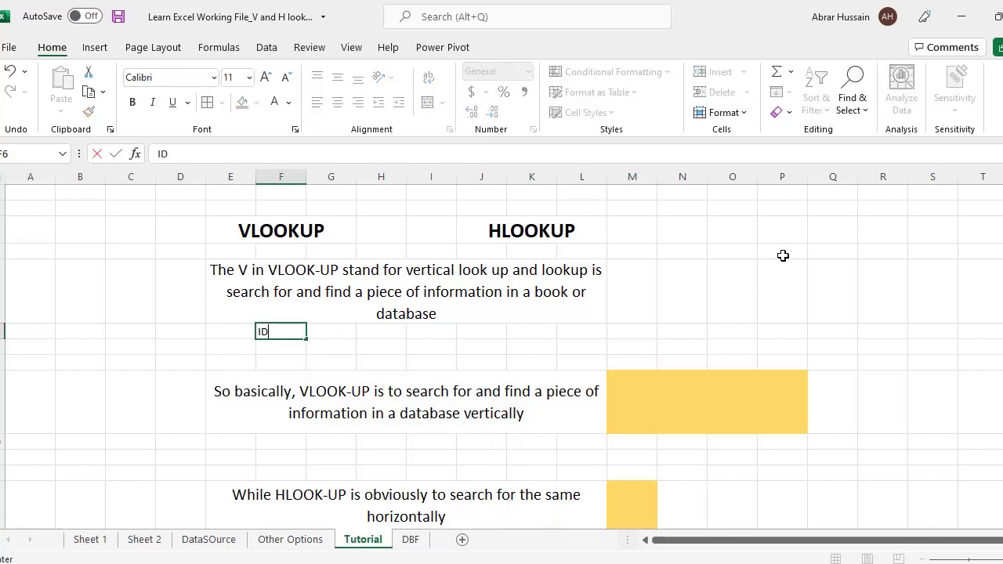
key("Tab")
type("Name")
key("Tab")
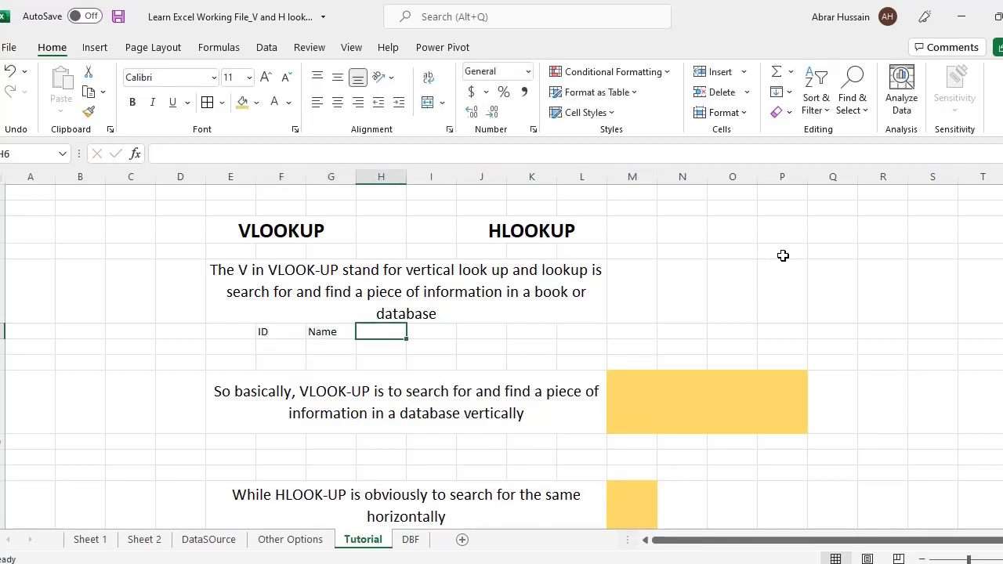
type("CNIC")
key("Return")
key("Left")
key("Left")
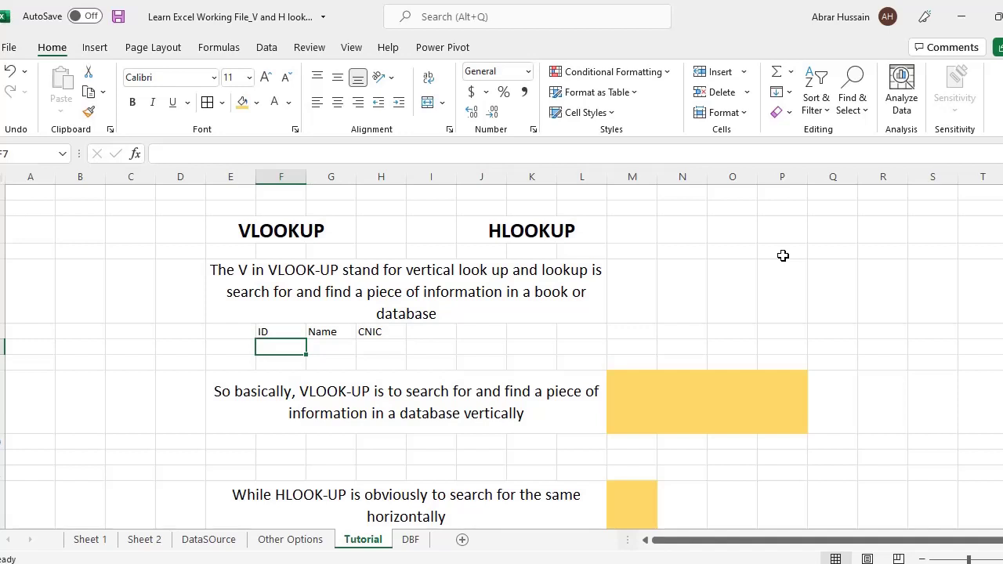
Step: Highlight the empty cells F7:H7 beneath the ID, Name and CNIC headers
key("Right")
key("Right")
key("Left")
key("Left")
key("shift+Right")
key("shift+Right")
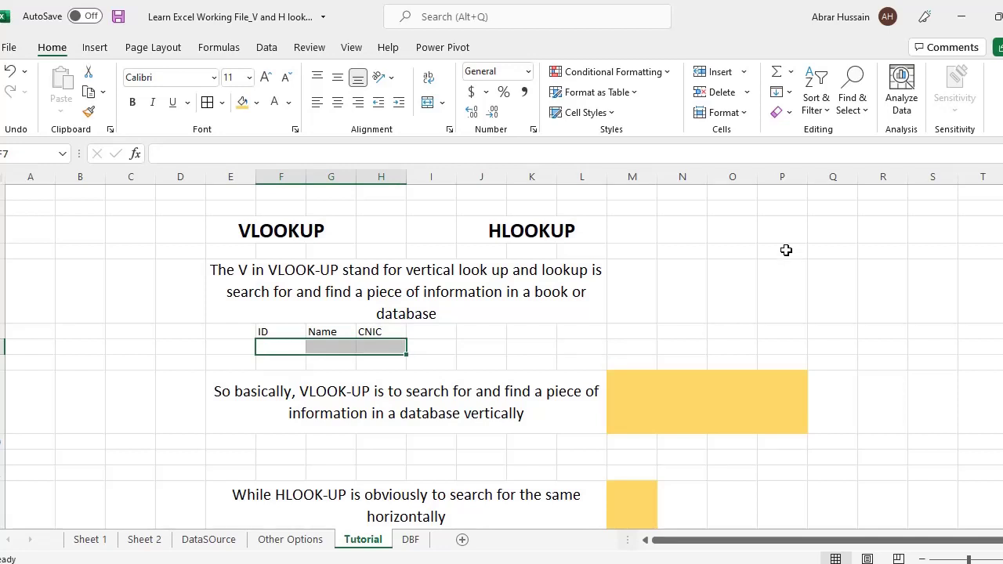
left_click(677, 336)
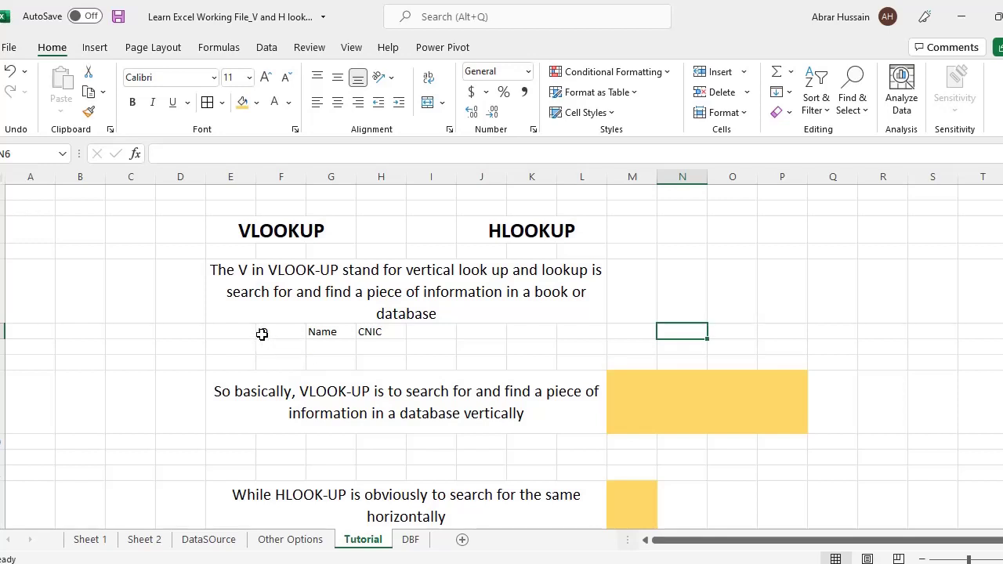
Step: Enter the labels ID, NAMe and CNCI down cells Q6 to Q8 and select the three cells
left_click_drag(262, 333, 375, 332)
key("ctrl+c")
left_click(845, 333)
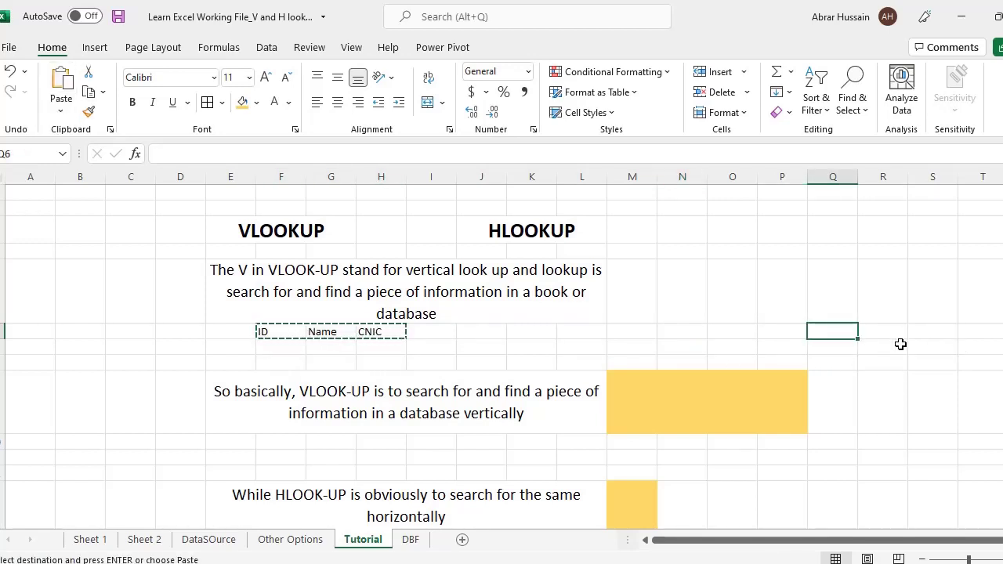
type("ID")
key("Return")
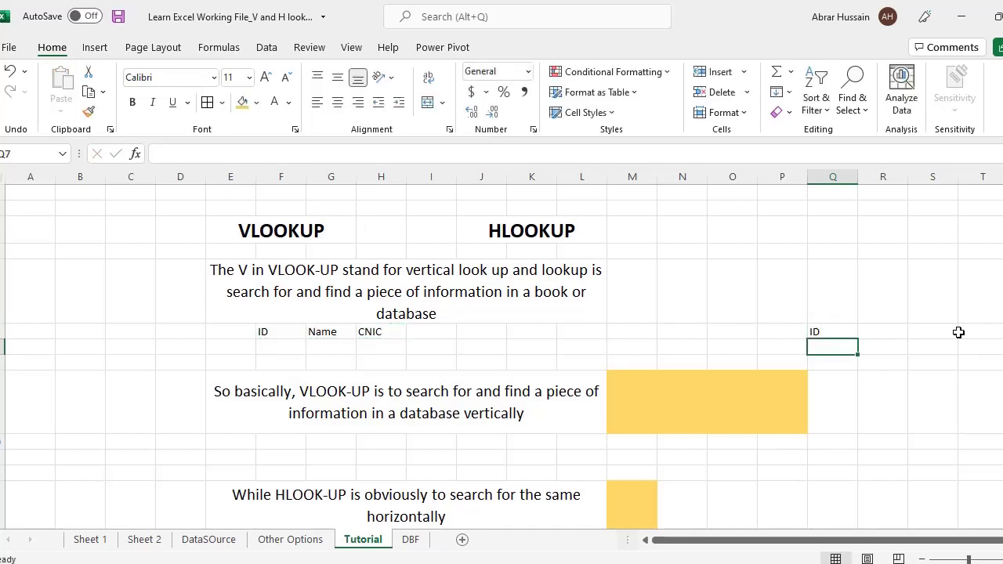
type("NAMe")
key("Return")
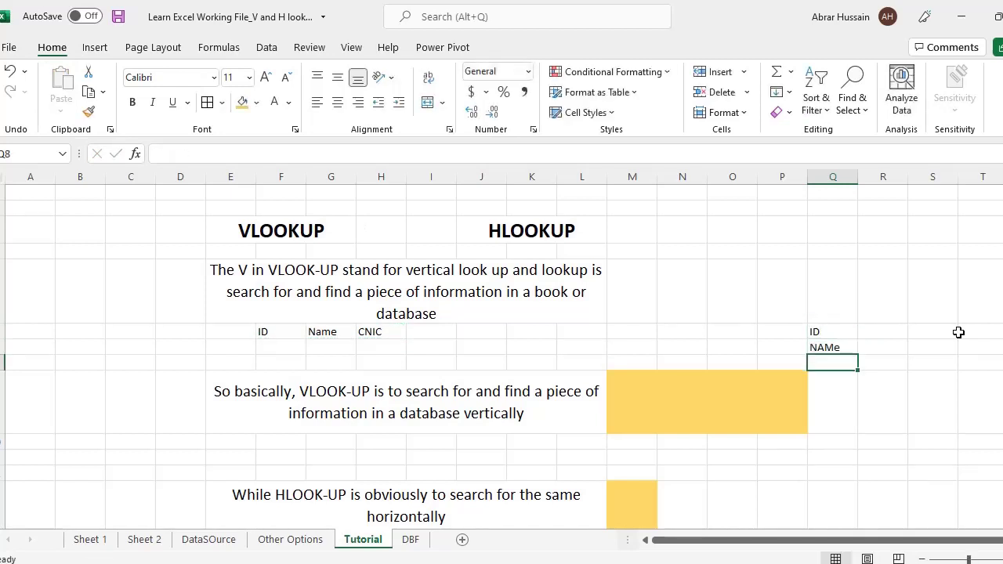
type("CNCI")
key("Up")
key("Up")
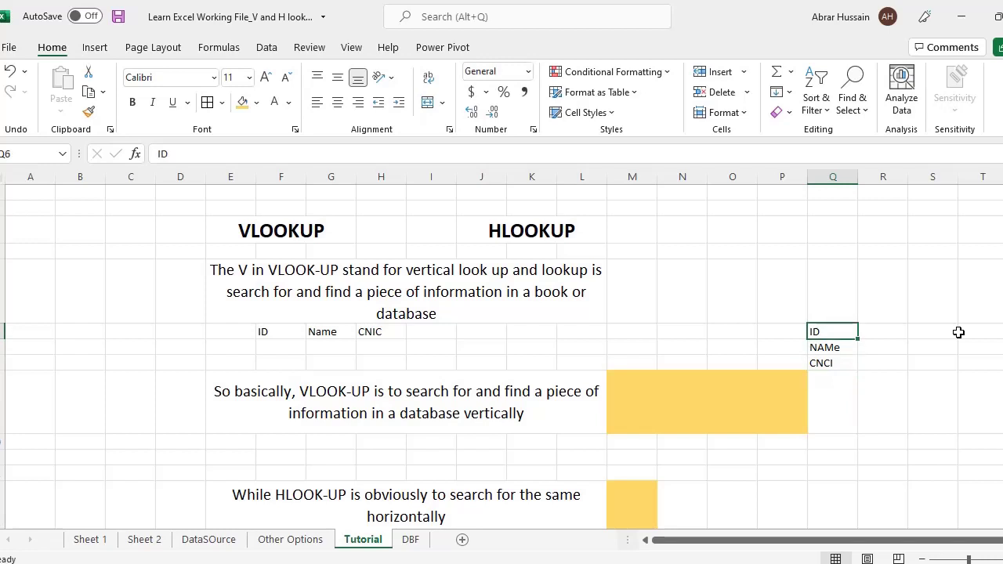
key("shift+Down")
key("shift+Down")
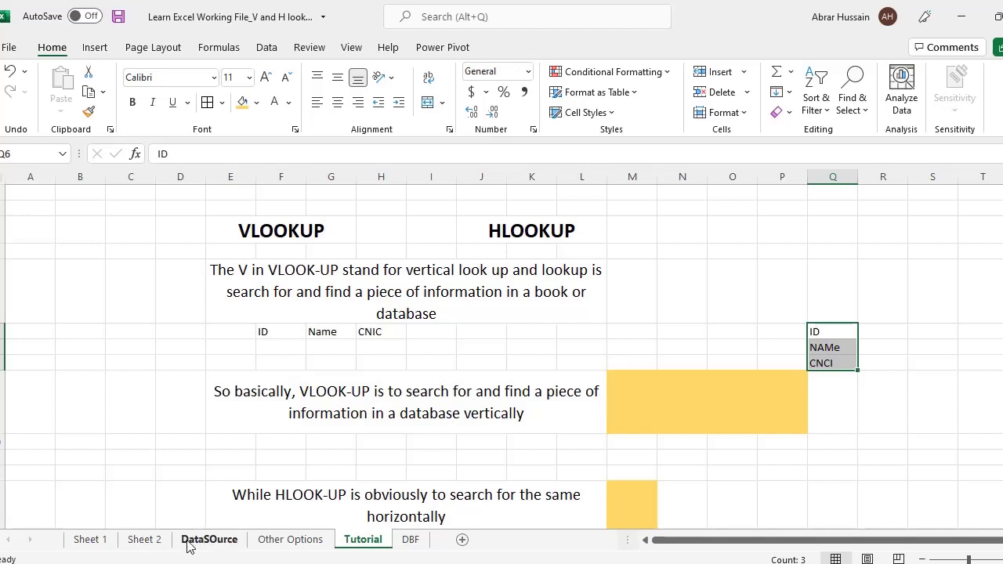
Step: Switch to Sheet 1 and widen the ID column slightly
left_click(264, 332)
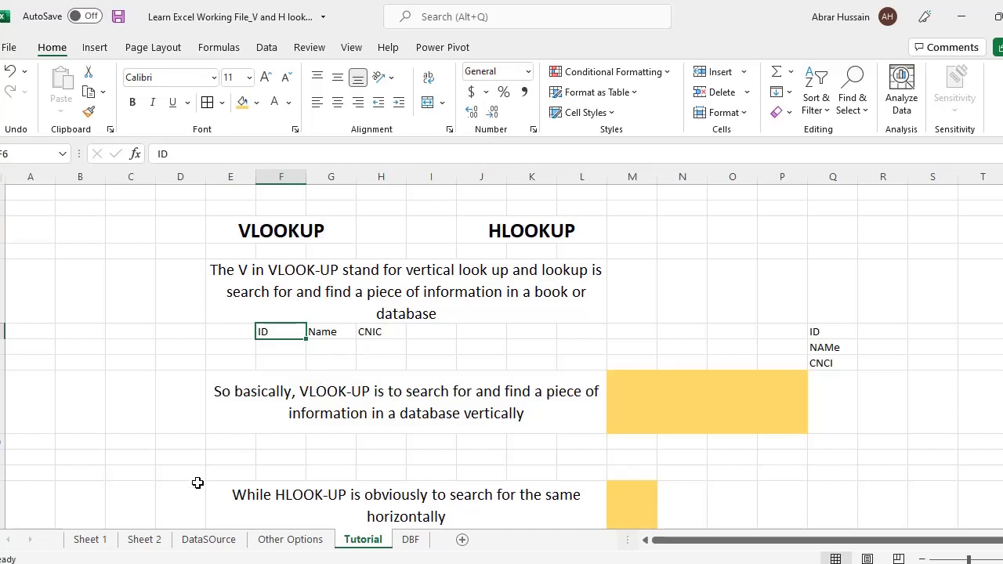
left_click(90, 541)
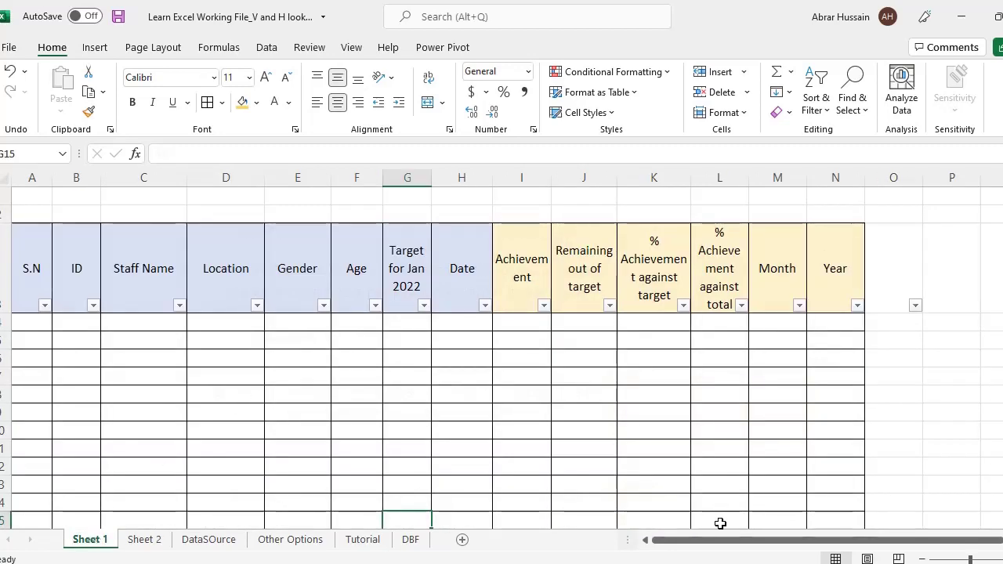
left_click(45, 257)
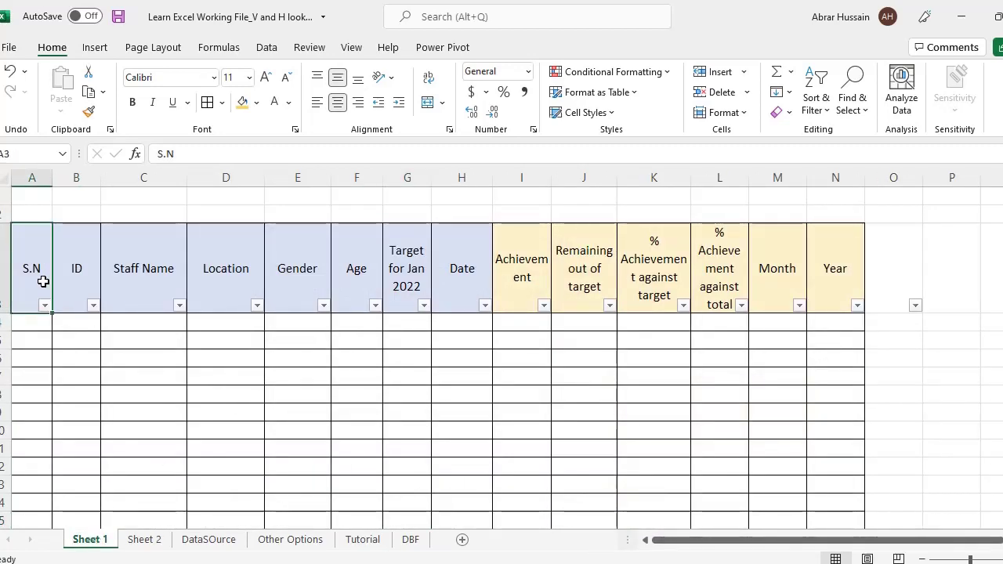
left_click(49, 337)
left_click(20, 318)
left_click(60, 317)
left_click(129, 318)
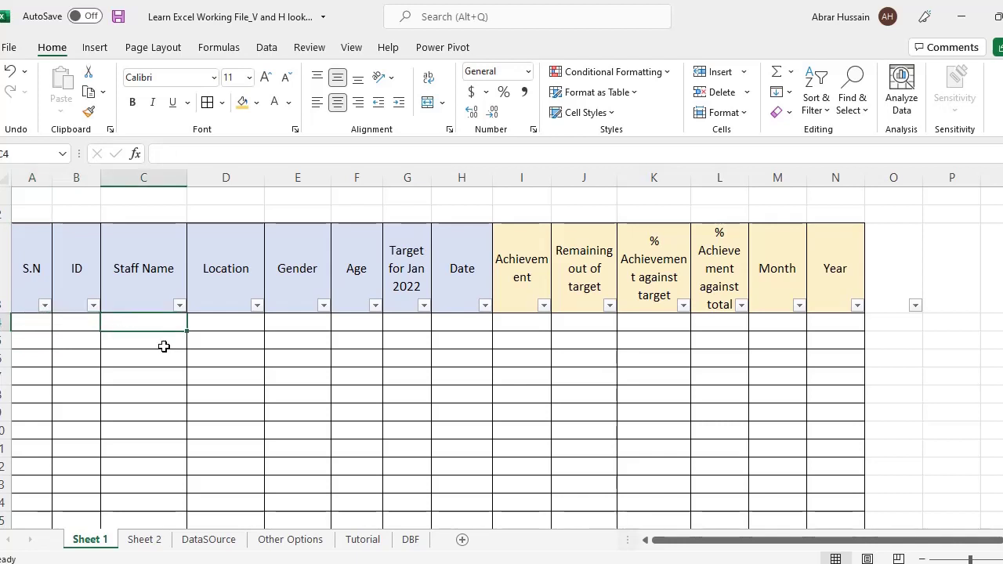
left_click_drag(99, 178, 110, 178)
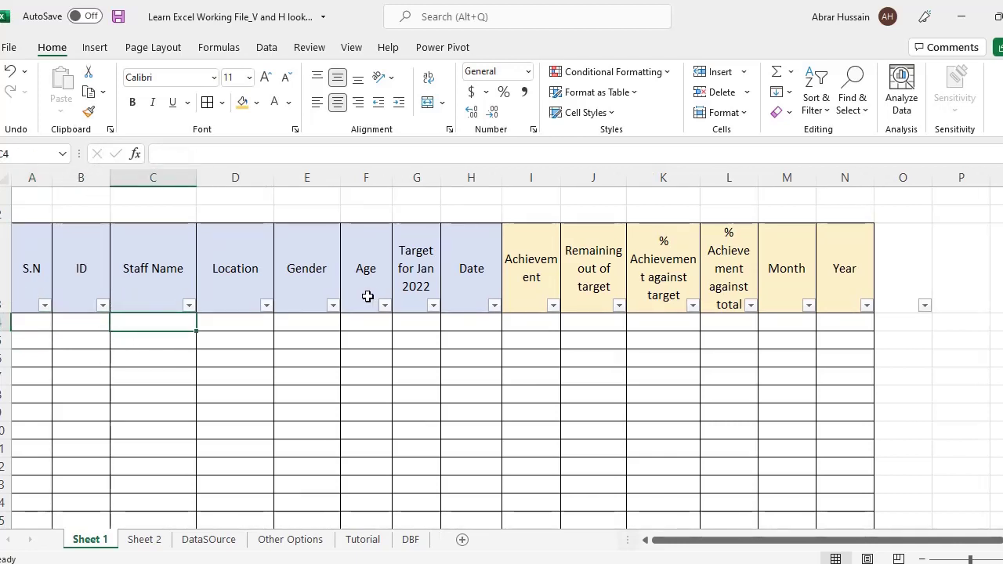
Step: Review the Staff Name, Location, Gender and Age headers and highlight them together
left_click(141, 272)
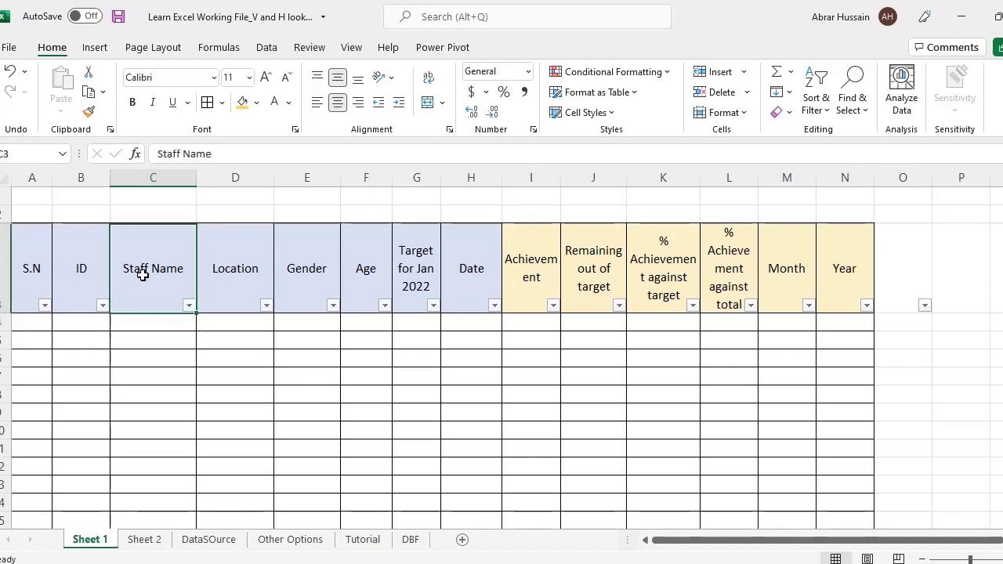
left_click(228, 287)
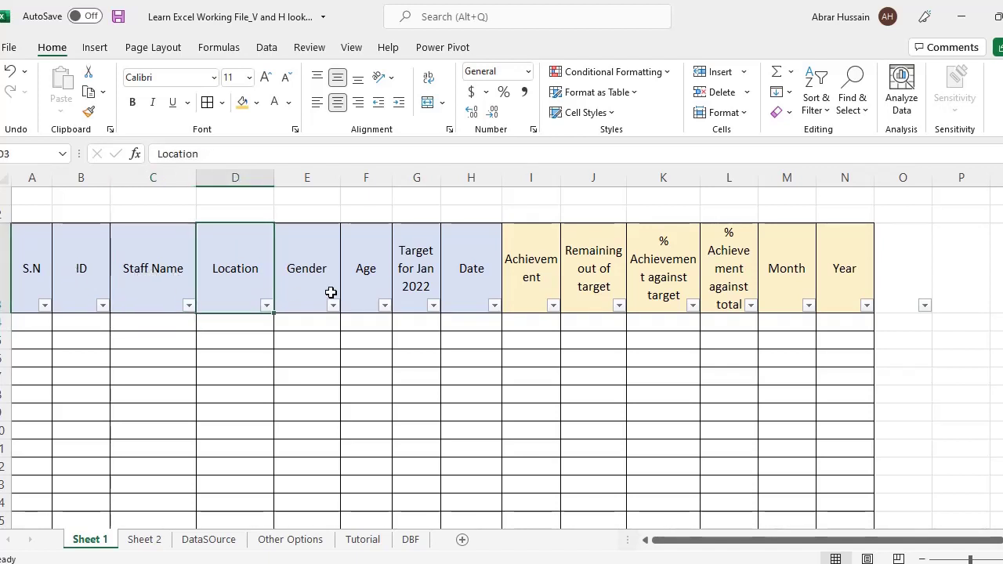
left_click(330, 292)
left_click(385, 282)
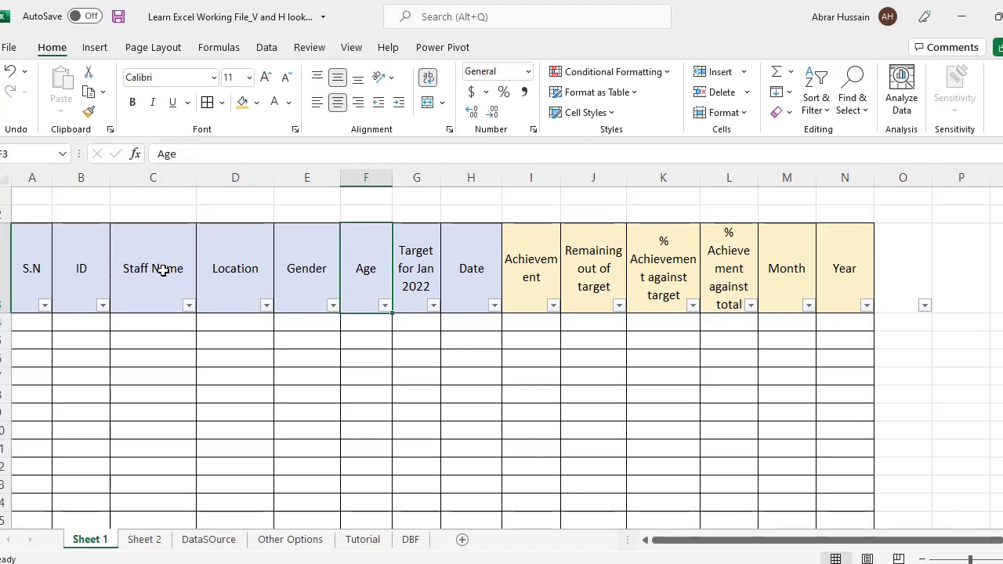
left_click(163, 270)
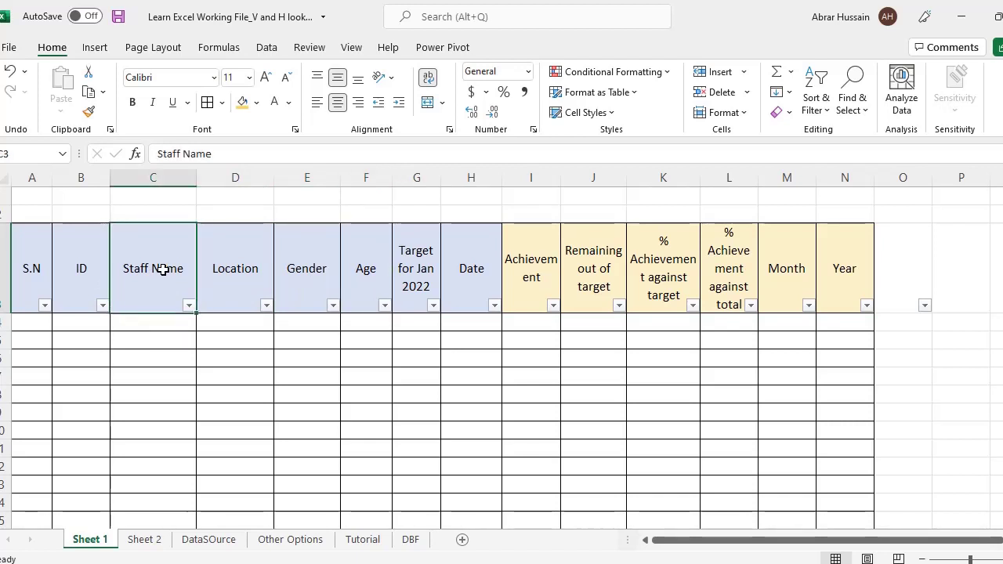
left_click_drag(163, 270, 369, 282)
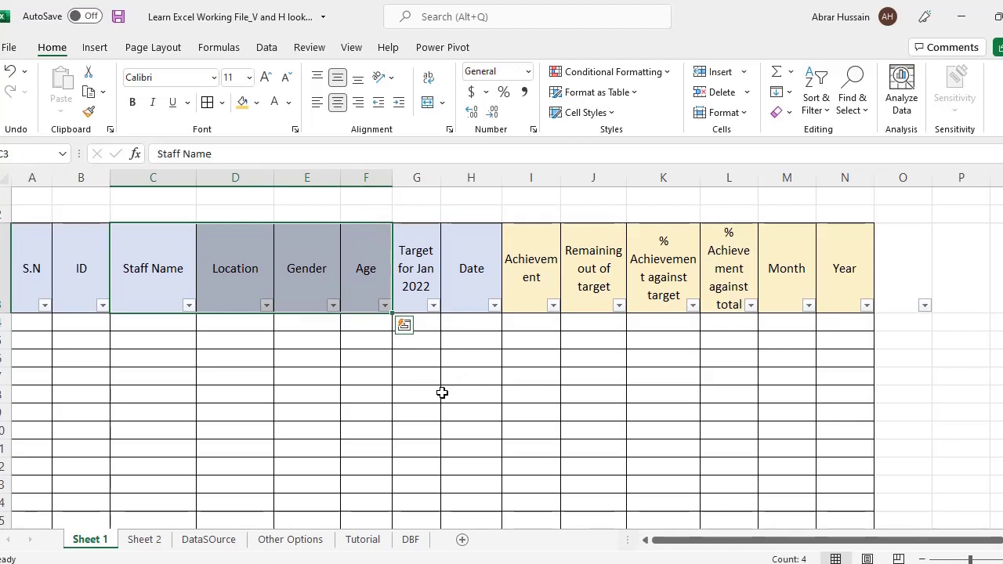
Step: Highlight the headers from ID through Age together with the first empty row beneath them, B3:F4
left_click(366, 322)
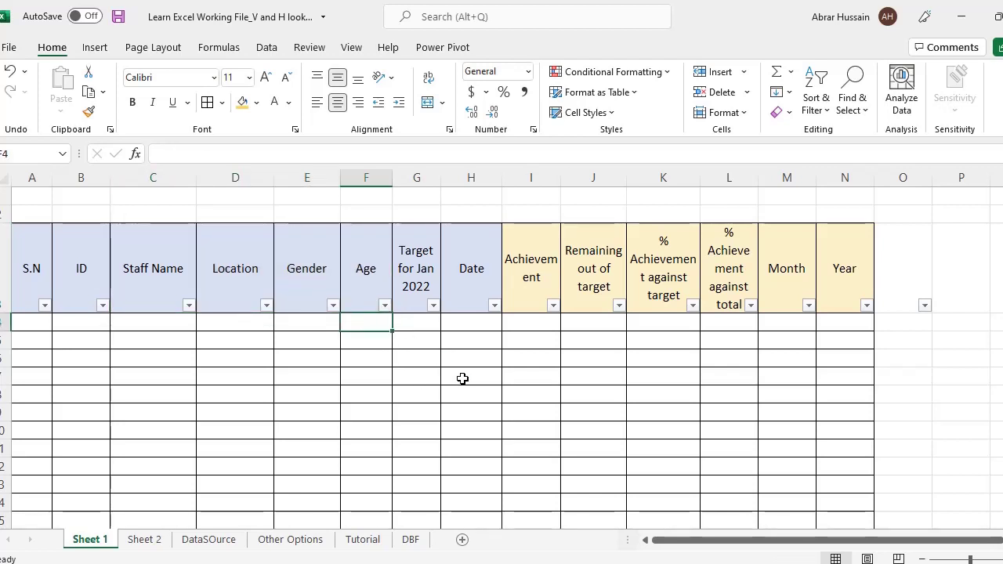
key("Left")
key("Left")
key("Left")
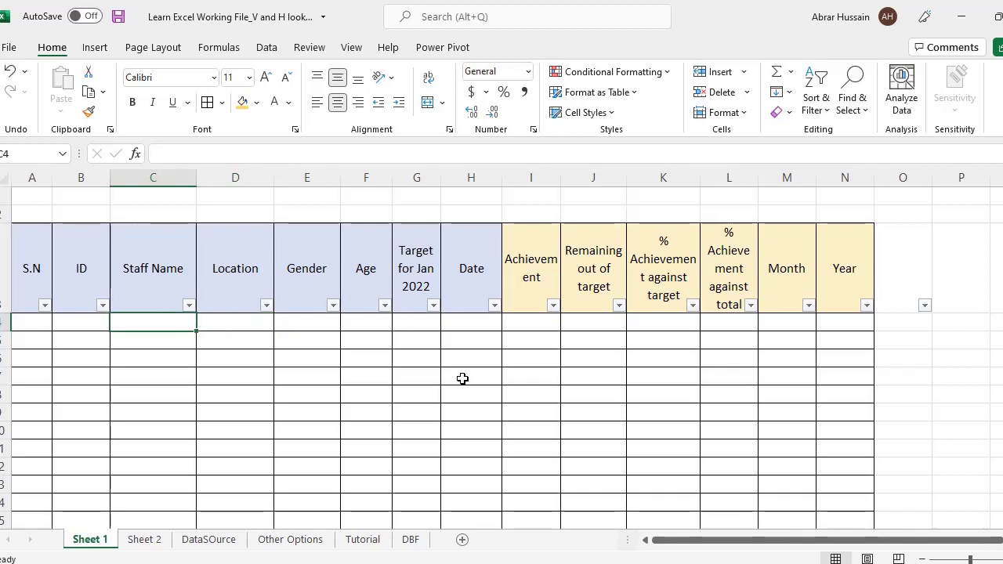
key("Right")
key("Left")
key("Up")
key("Left")
key("shift+Right")
key("shift+Right")
key("shift+Right")
key("shift+Right")
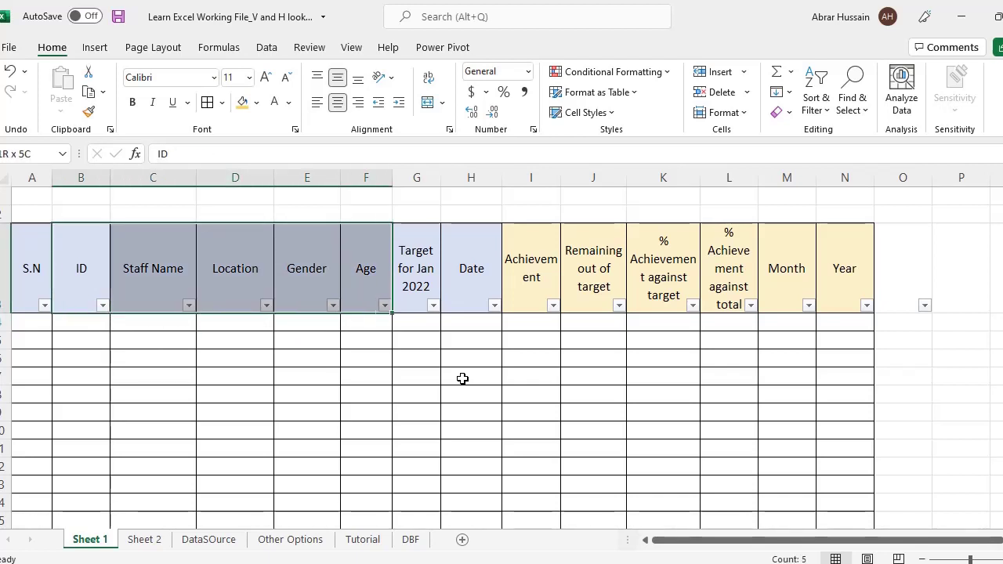
key("shift+Down")
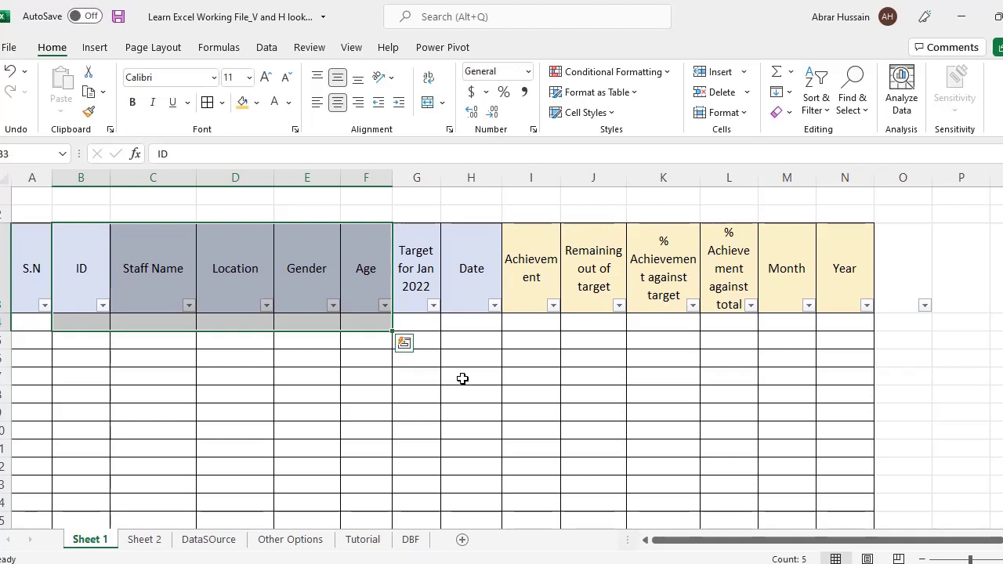
Step: Switch to the DataSOurce sheet and examine the staff table column by column, from Staff ID to the repeated Staff ID column
left_click(206, 543)
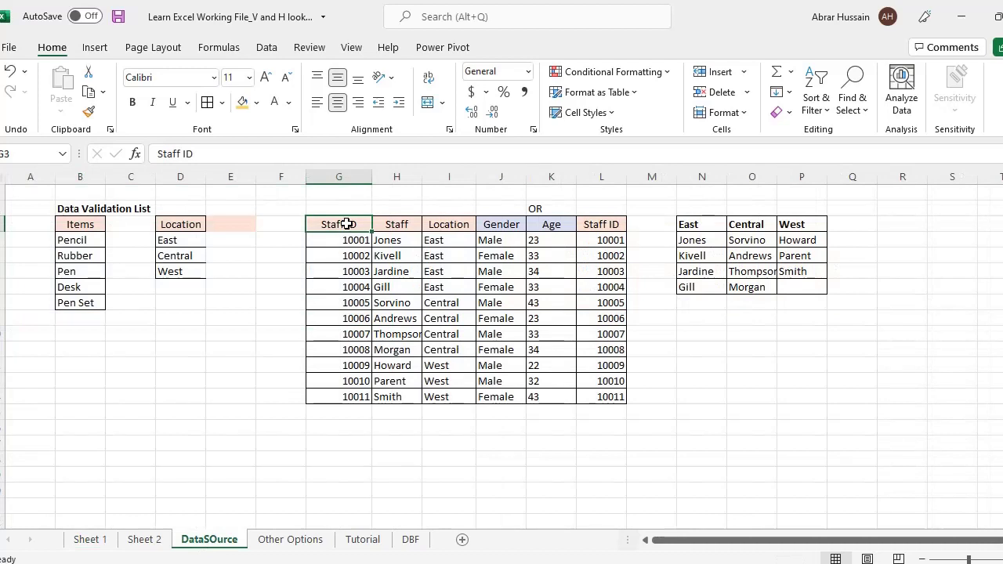
left_click_drag(347, 224, 597, 397)
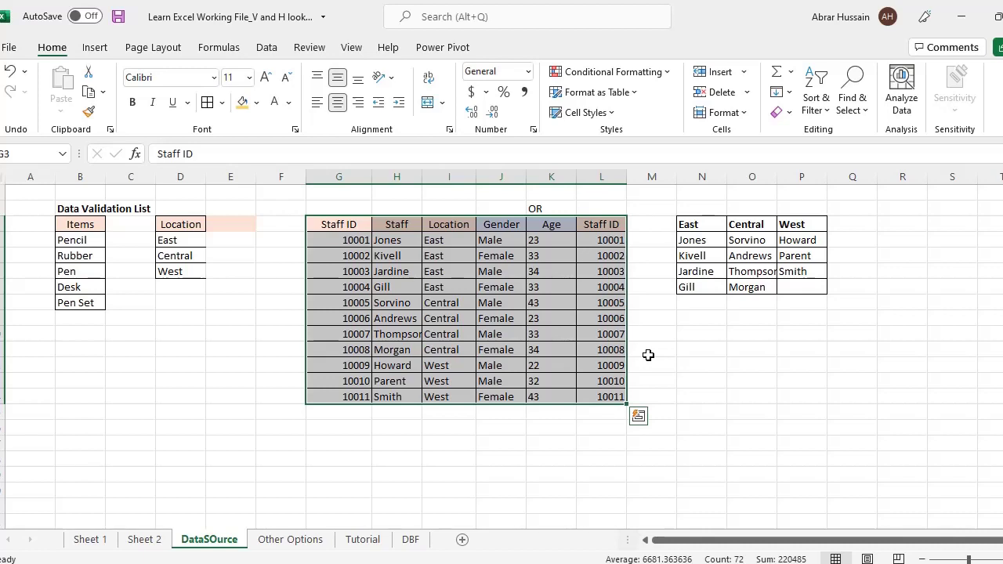
left_click_drag(343, 240, 361, 396)
left_click_drag(392, 240, 396, 365)
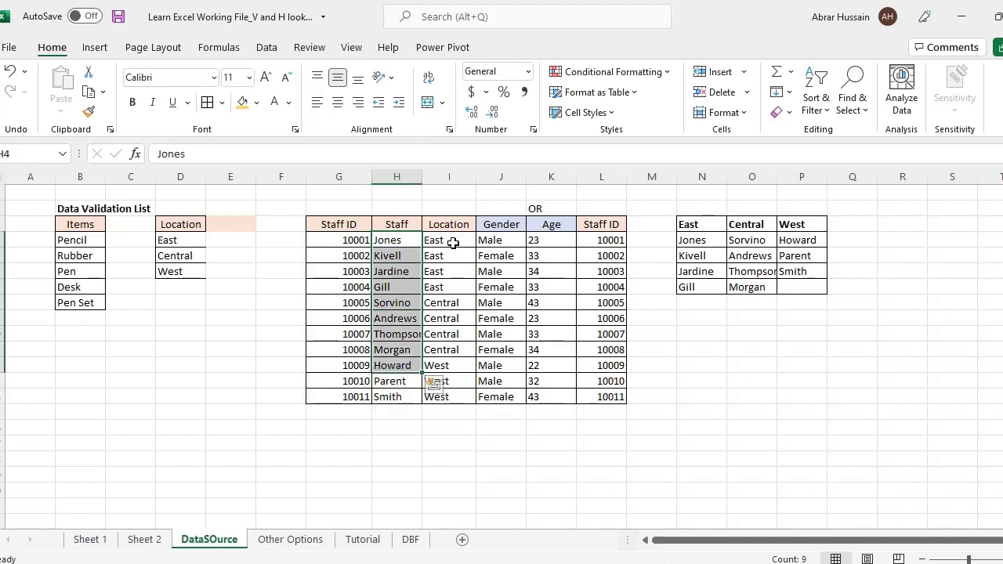
left_click_drag(452, 242, 448, 367)
left_click_drag(499, 239, 522, 367)
left_click(521, 367)
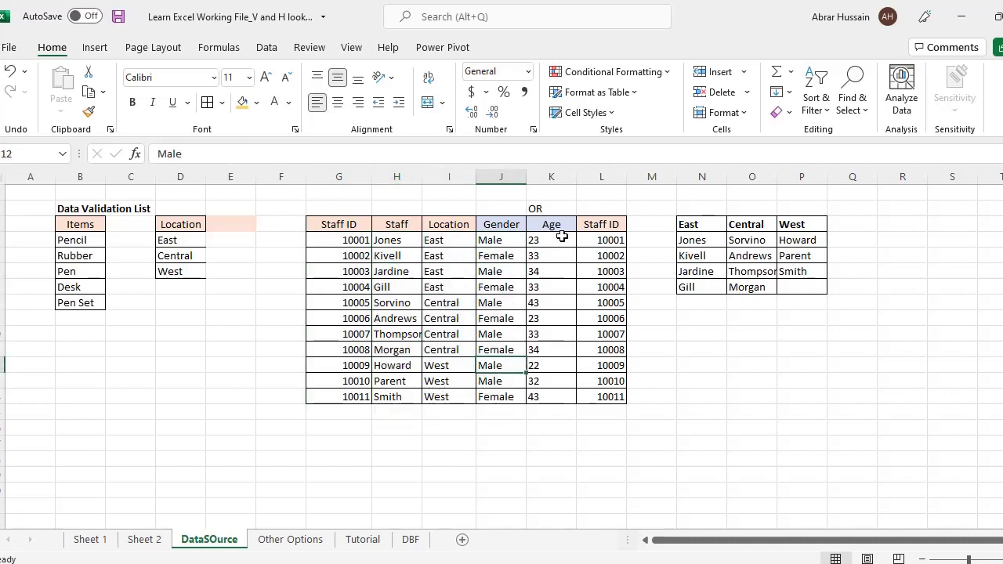
left_click_drag(562, 236, 561, 334)
left_click(607, 240)
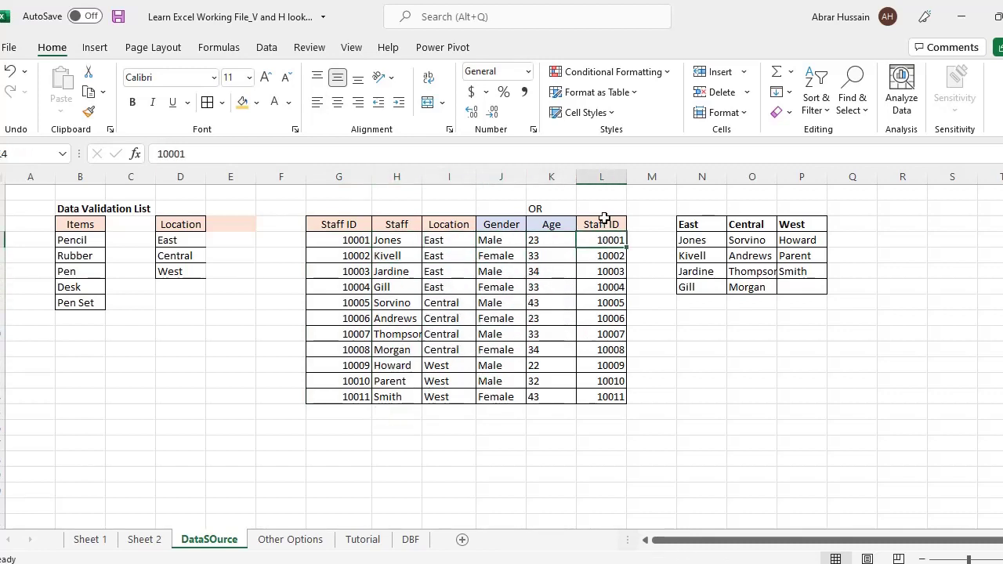
left_click_drag(605, 219, 604, 403)
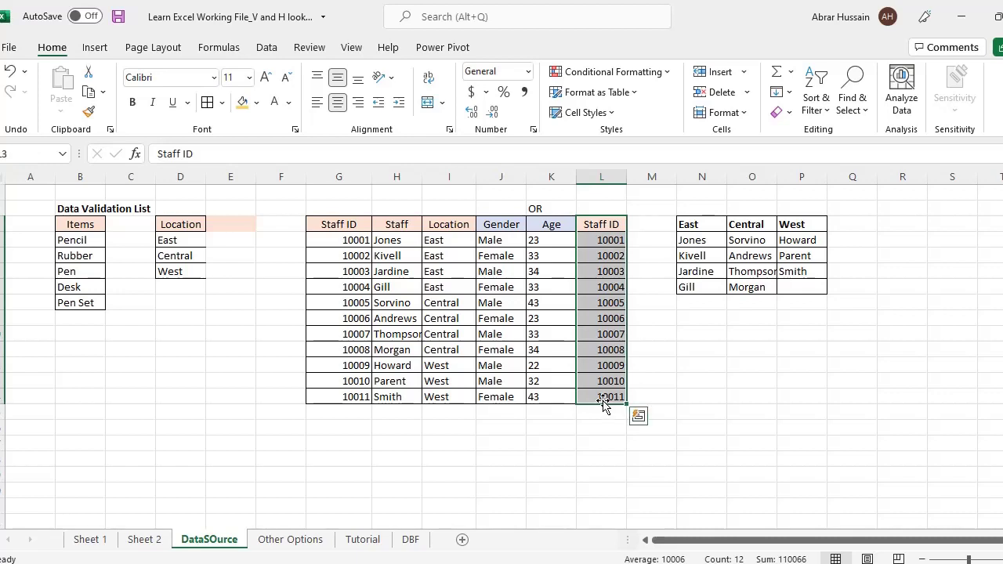
Step: Centre-align the Staff ID values in G4:G14
left_click_drag(335, 240, 337, 397)
left_click(338, 102)
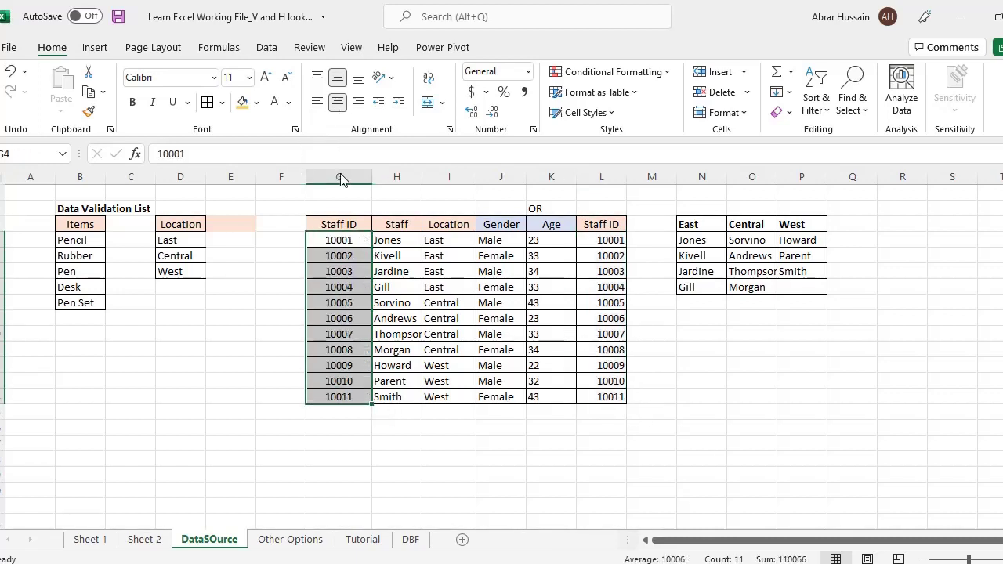
left_click(355, 259)
left_click(354, 211)
left_click(352, 242)
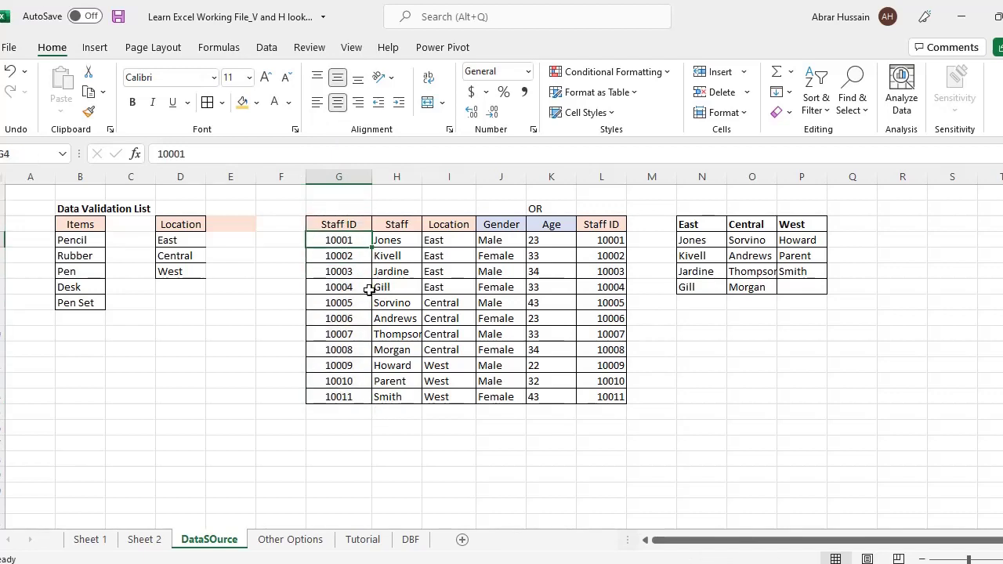
Step: Return to Sheet 1 and review the ID entry cell B4 and the Staff Name to Age cells C4:F4
left_click(88, 539)
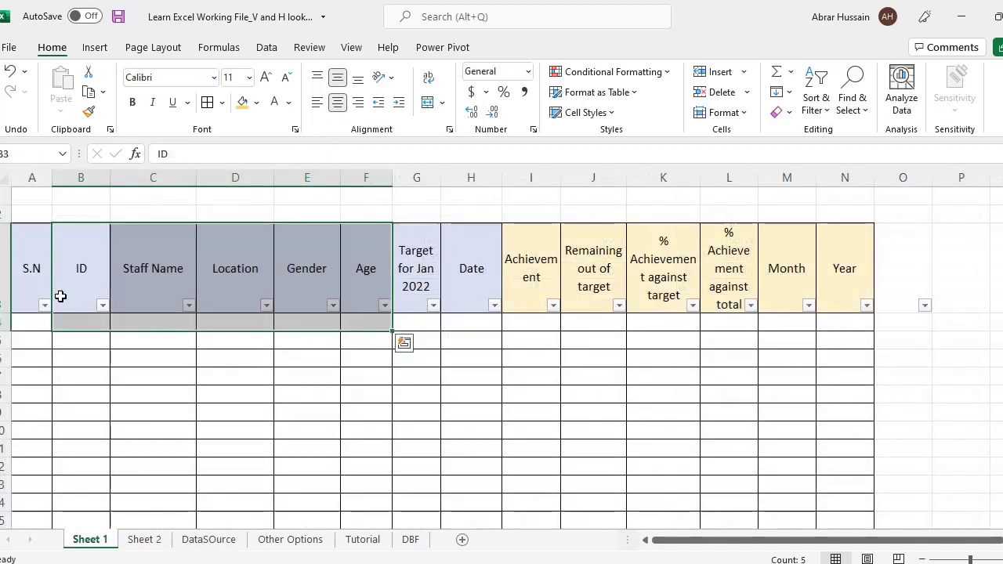
left_click(86, 327)
left_click_drag(158, 327, 356, 324)
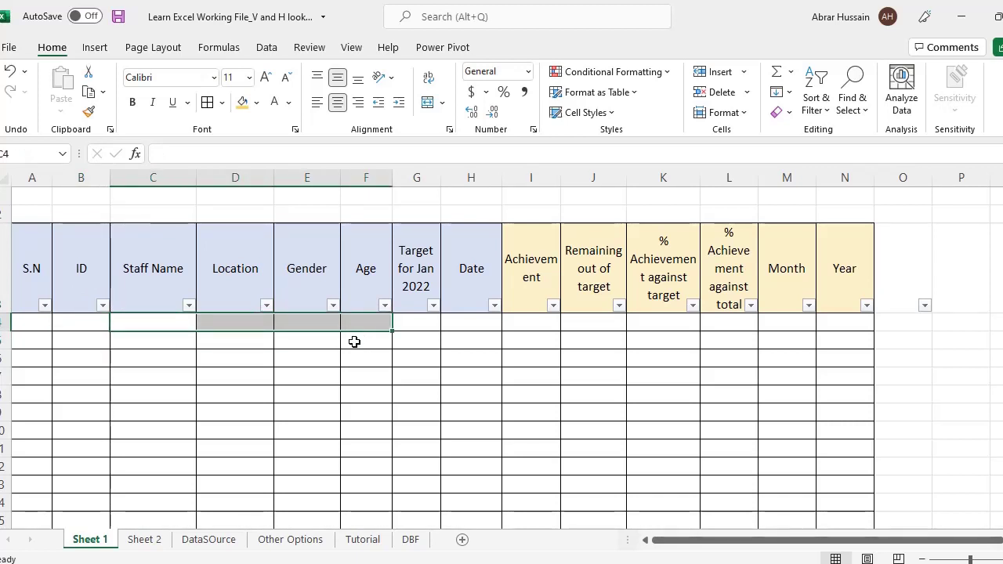
left_click(81, 326)
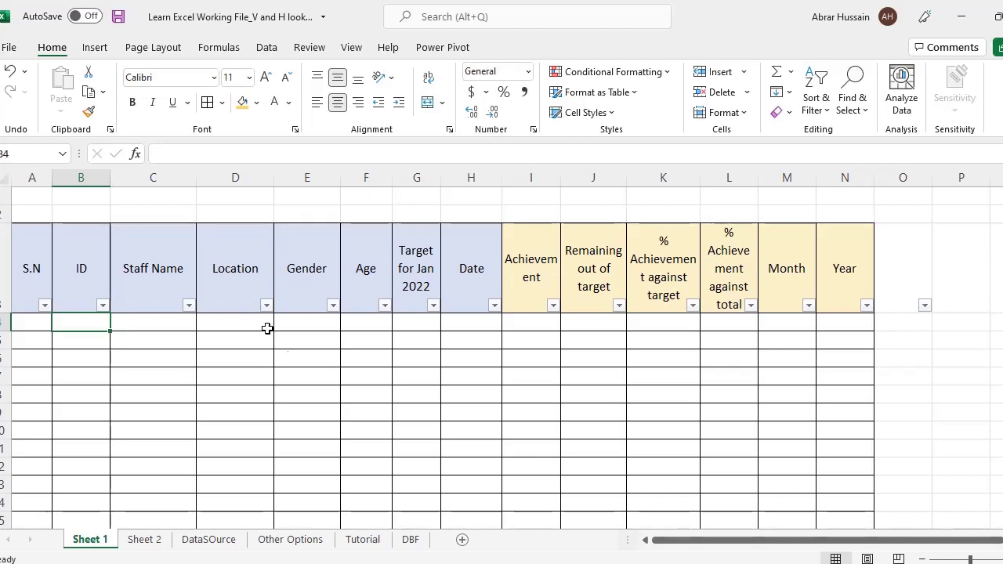
left_click(140, 269)
left_click(85, 263)
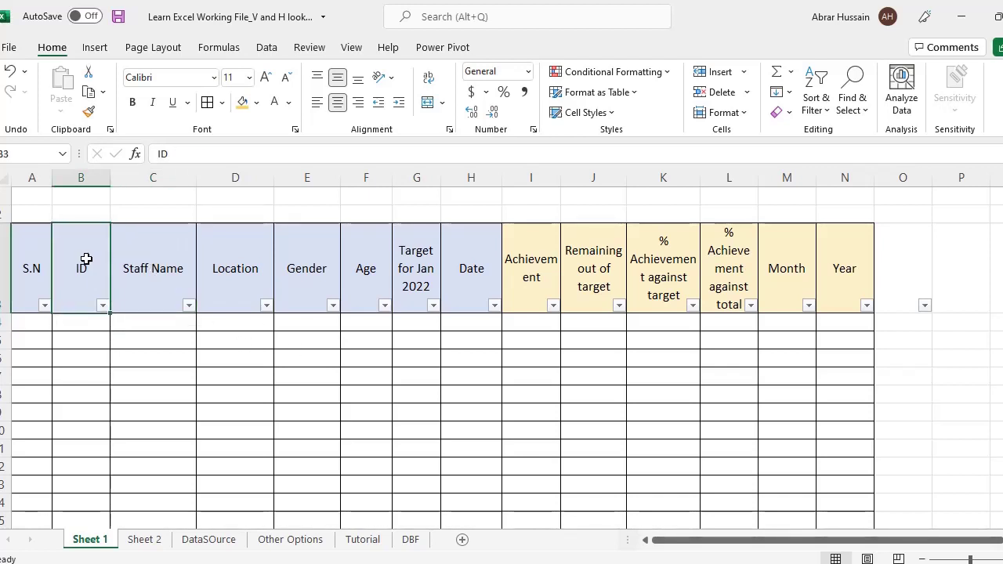
Step: Move the whole Staff Name column in front of the ID column
left_click(162, 265)
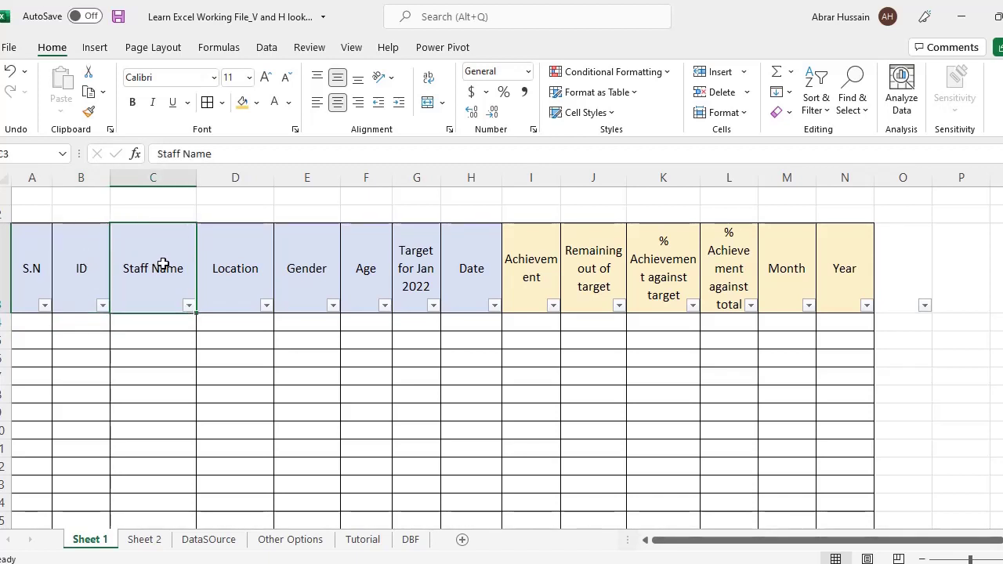
left_click(179, 177)
key("ctrl+c")
left_click(81, 177)
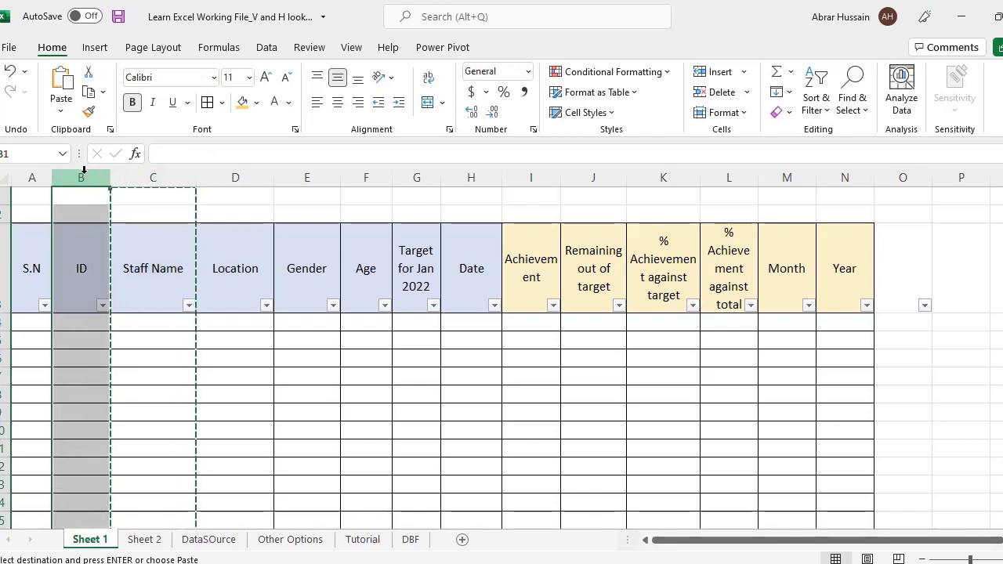
right_click(83, 176)
left_click(144, 304)
left_click(94, 274)
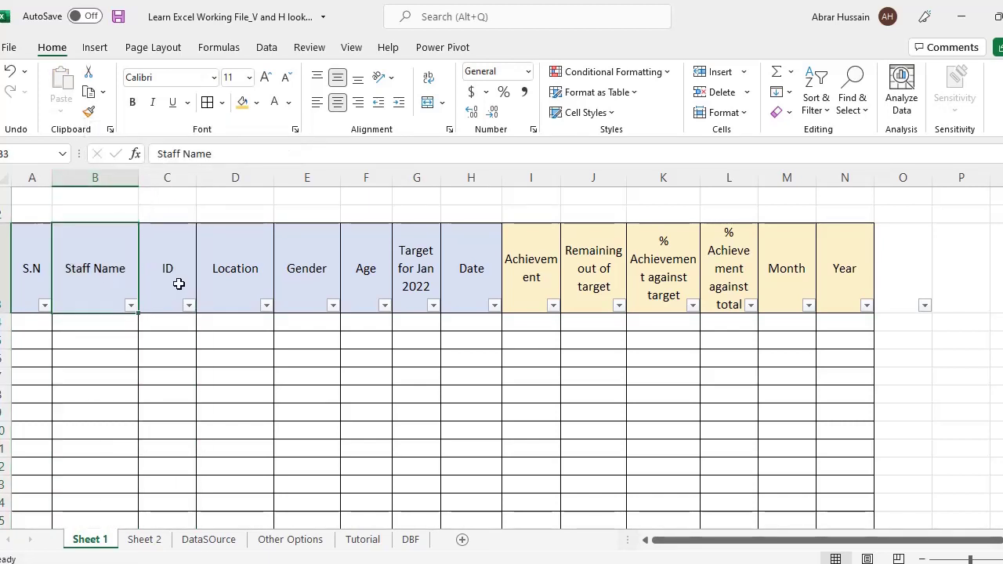
Step: Examine the reordered Staff Name and ID columns and the first empty entry cells beneath their headers
left_click(118, 322)
left_click(72, 268)
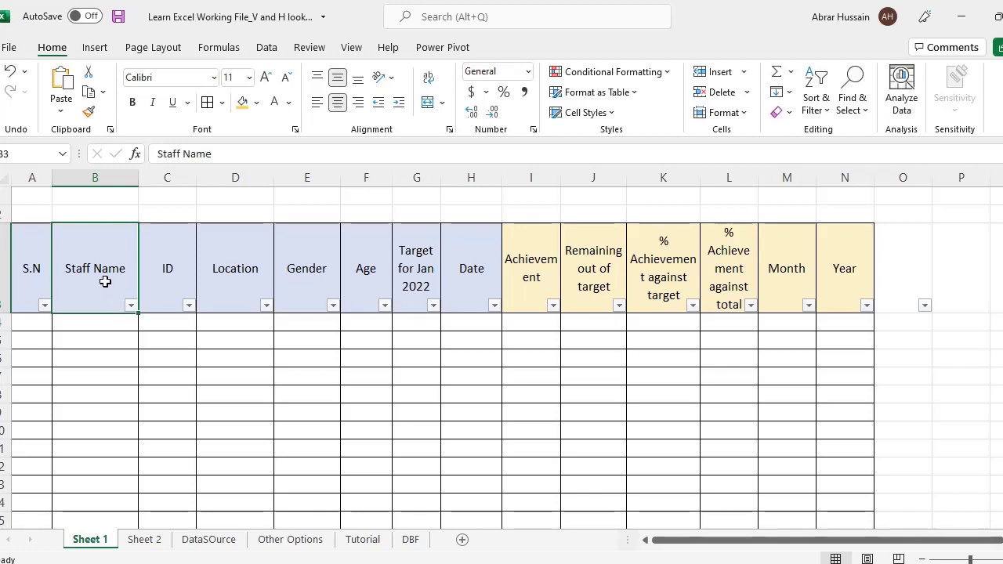
left_click(103, 317)
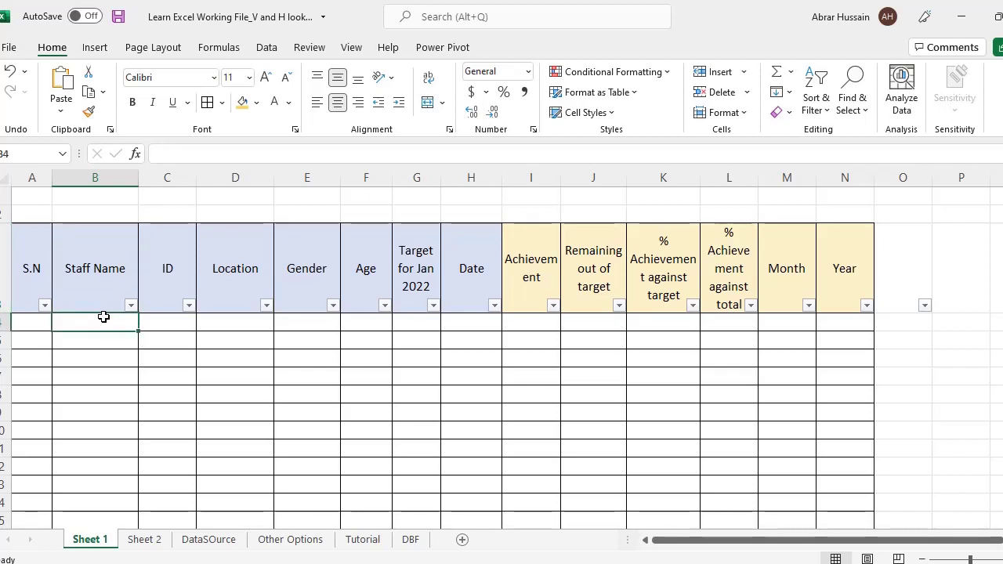
left_click(79, 273)
left_click(92, 321)
left_click(169, 320)
left_click(178, 302)
left_click(160, 336)
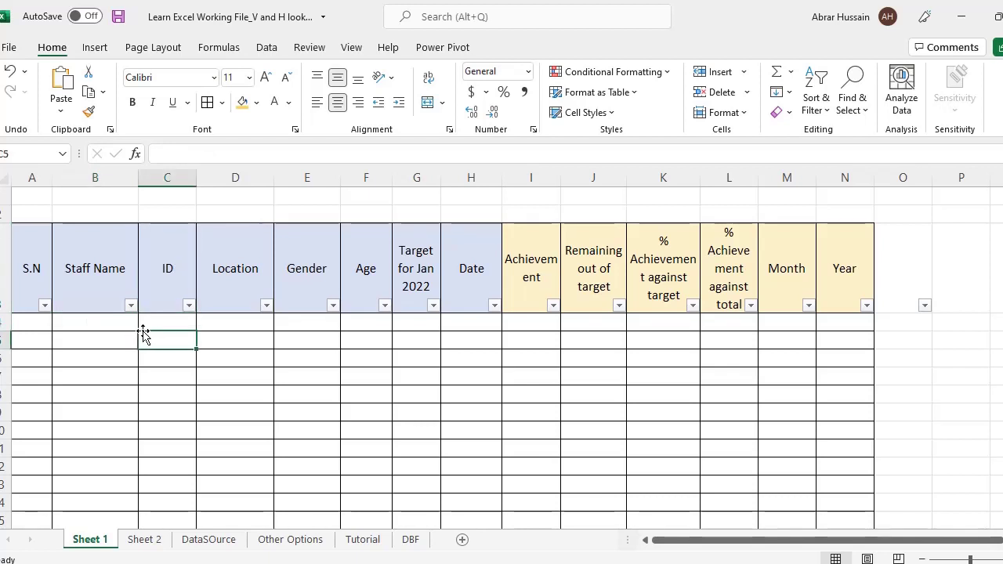
left_click(105, 335)
left_click(105, 325)
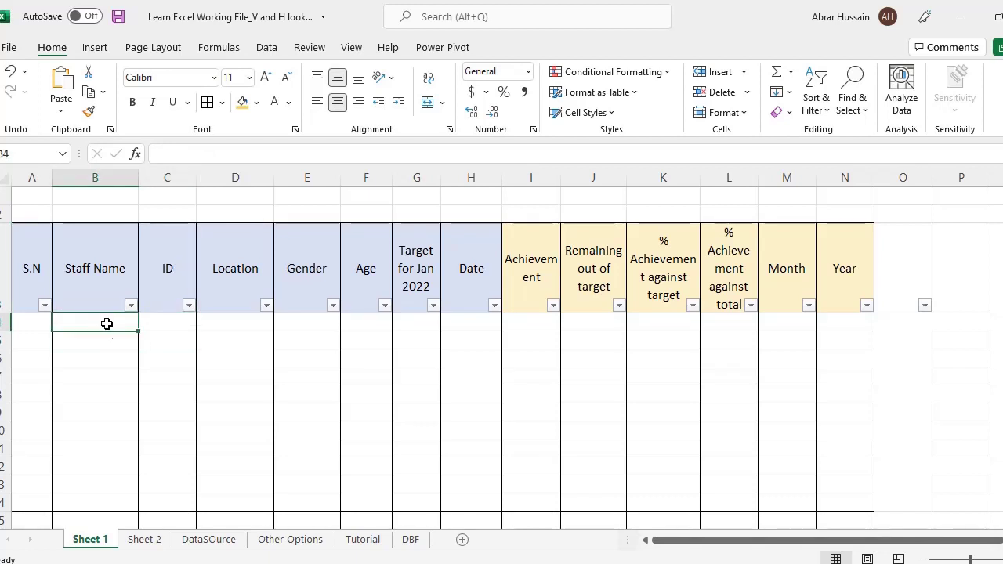
Step: On the DataSOurce sheet, examine the Staff column H4:H14 and the Location, Gender and Age of the first staff member
left_click(211, 539)
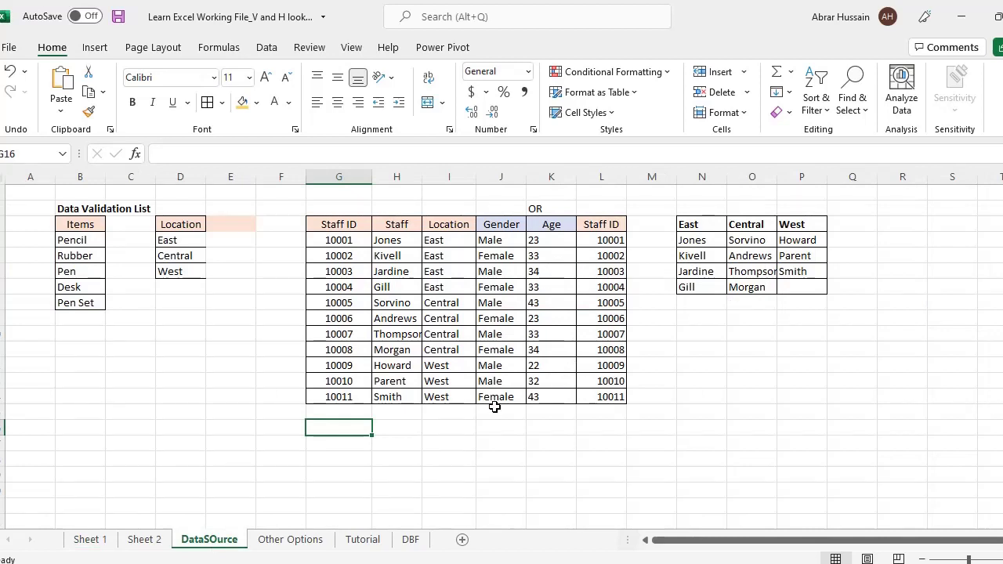
double_click(386, 238)
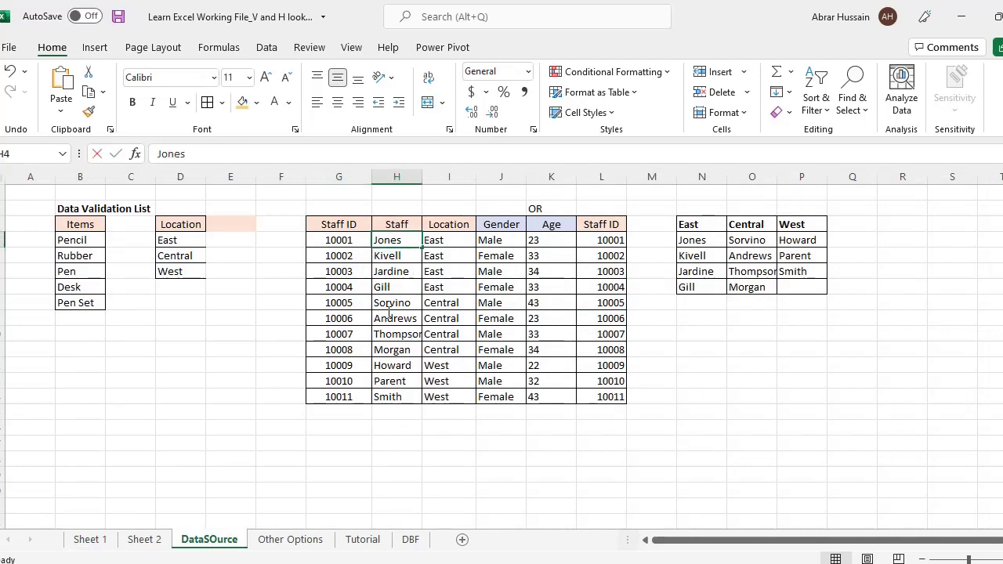
left_click(435, 269)
left_click_drag(387, 239, 391, 400)
left_click(399, 438)
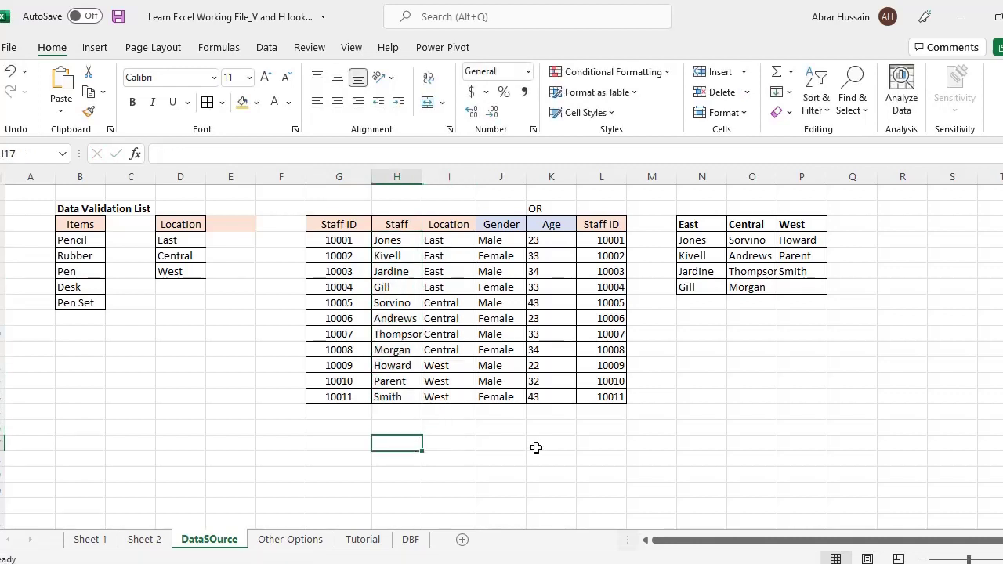
left_click_drag(385, 242, 392, 396)
left_click(385, 442)
left_click_drag(442, 242, 550, 254)
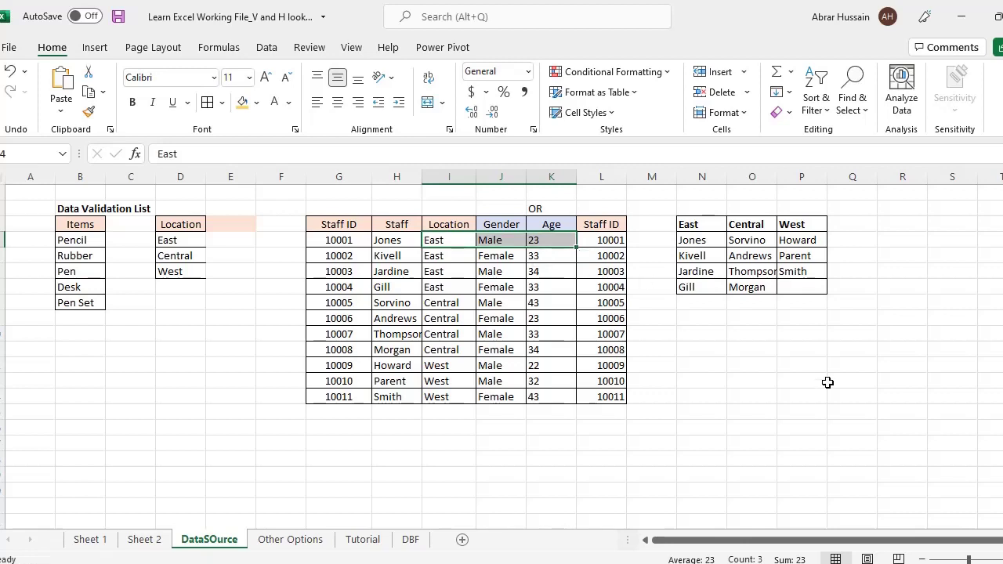
left_click(471, 257)
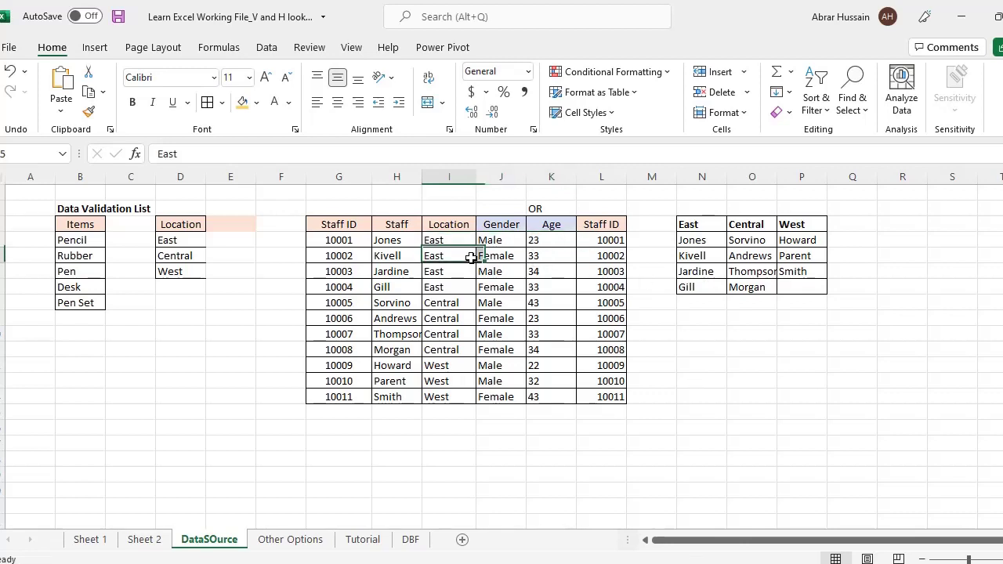
left_click(444, 444)
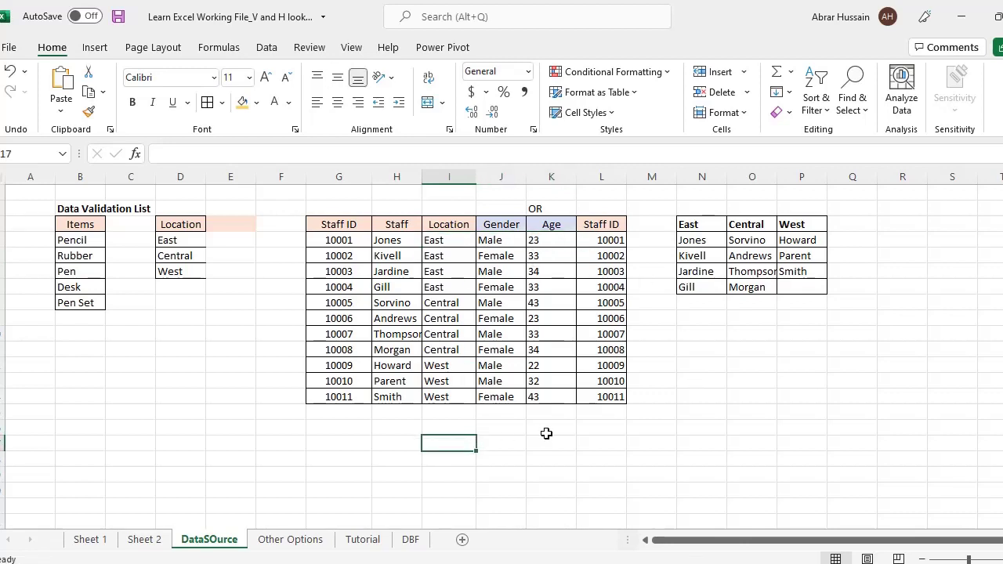
Step: Enter the fourth listed staff member's name in H17 and select the three cells beside it, I17:K17
left_click(391, 443)
type("G")
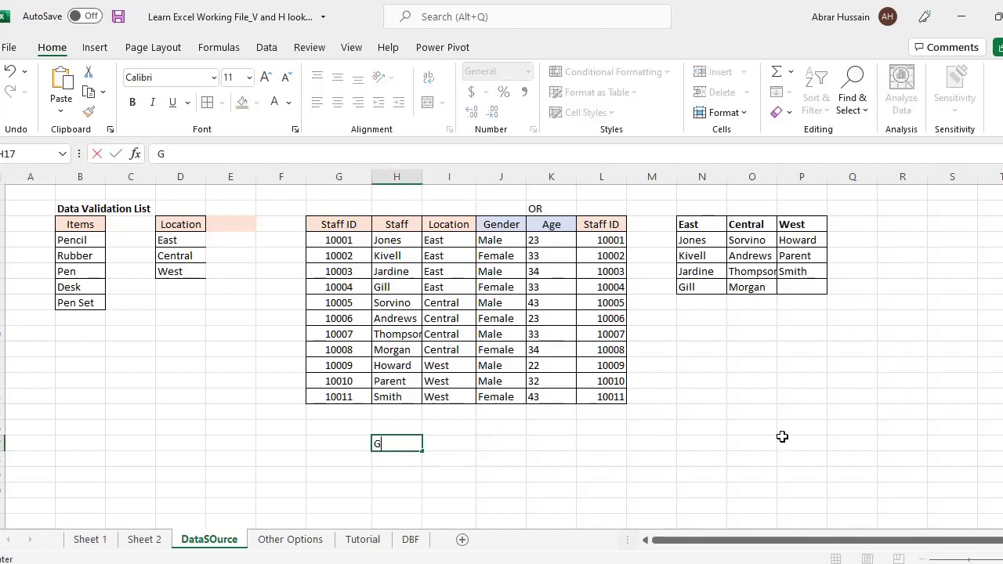
type("ill")
key("Return")
key("Up")
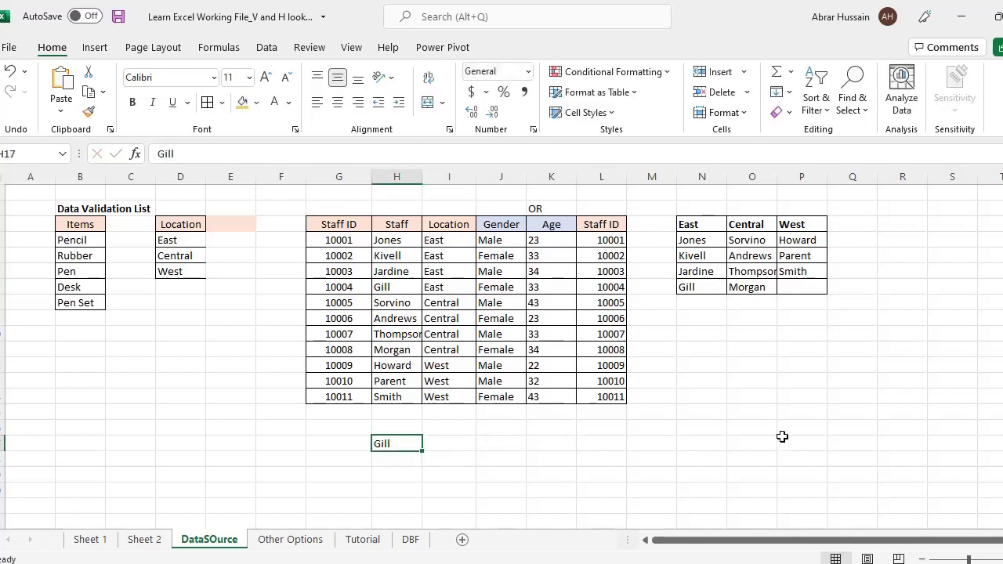
key("Right")
key("shift+Right")
key("shift+Right")
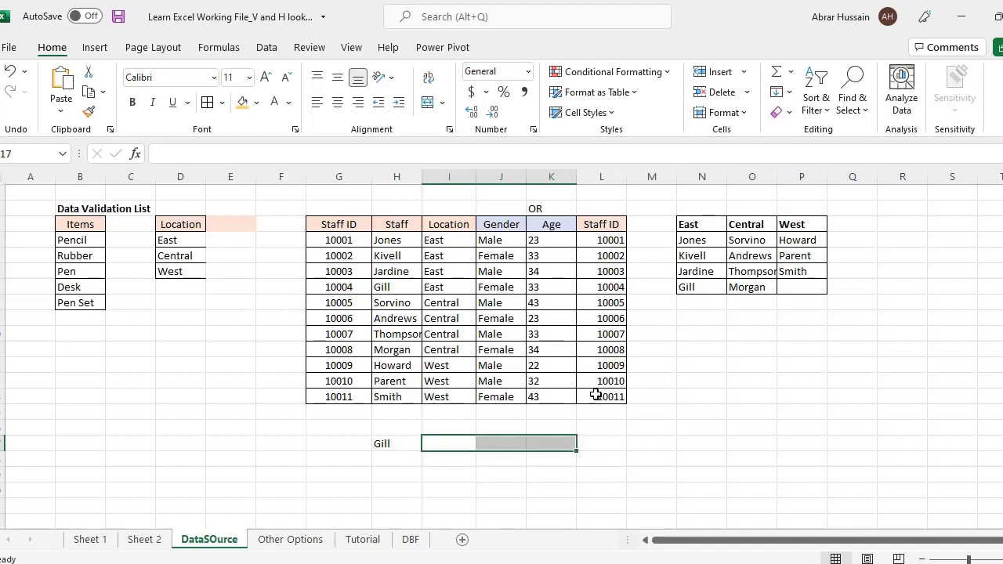
Step: Begin a VLOOKUP formula in I17 with H17 as the lookup value
left_click(449, 444)
type("=v")
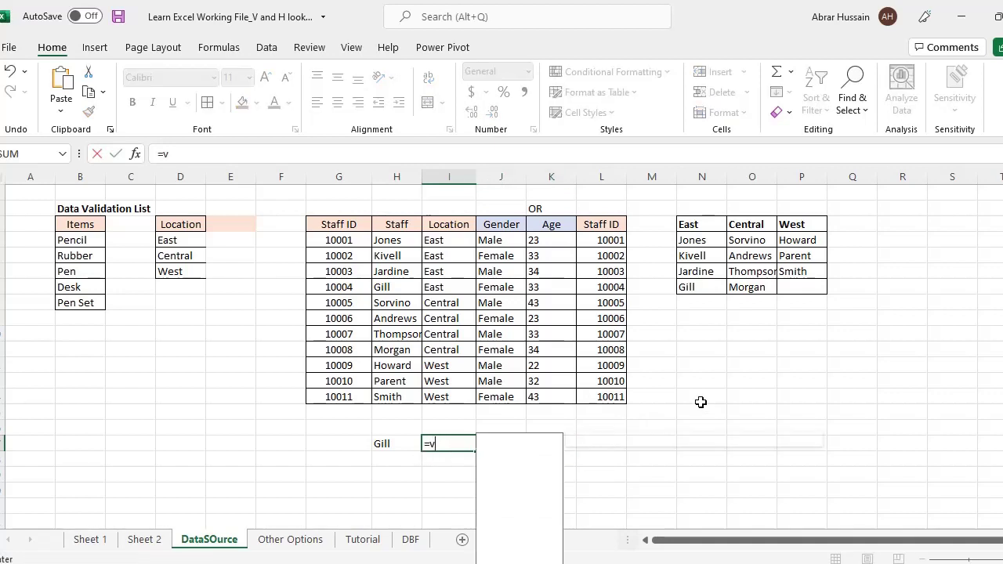
type("lookup")
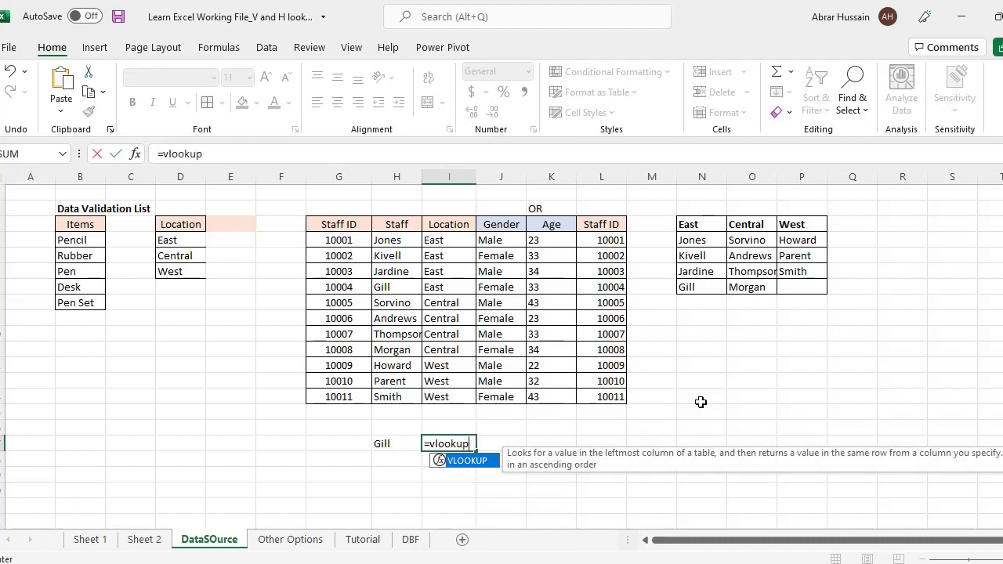
left_click(468, 443)
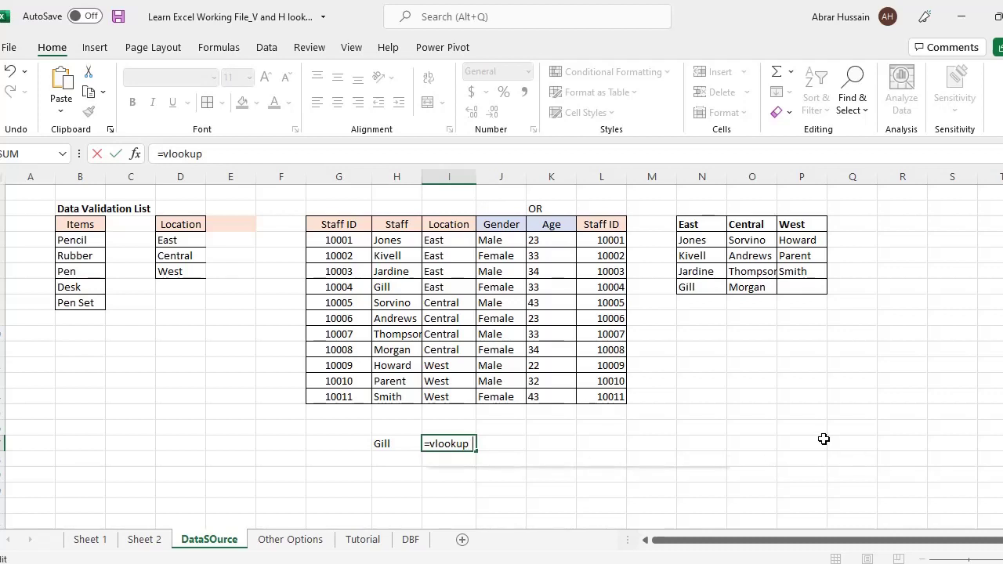
type("(")
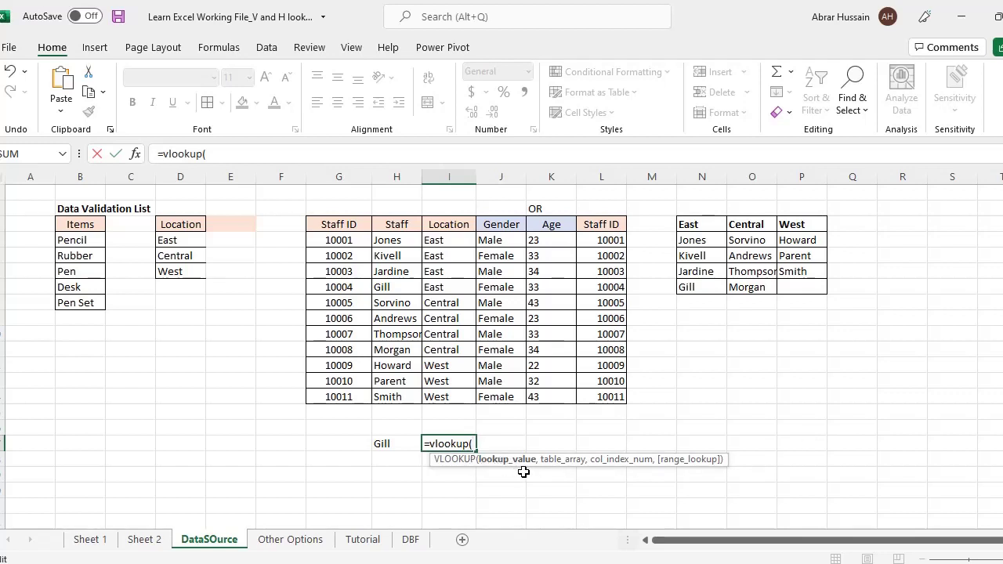
left_click(383, 443)
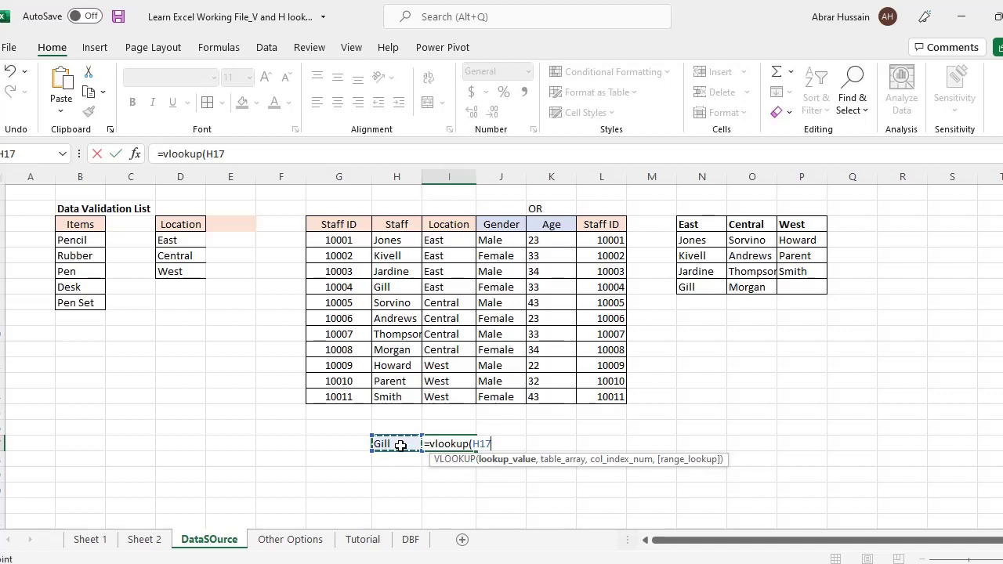
type(",")
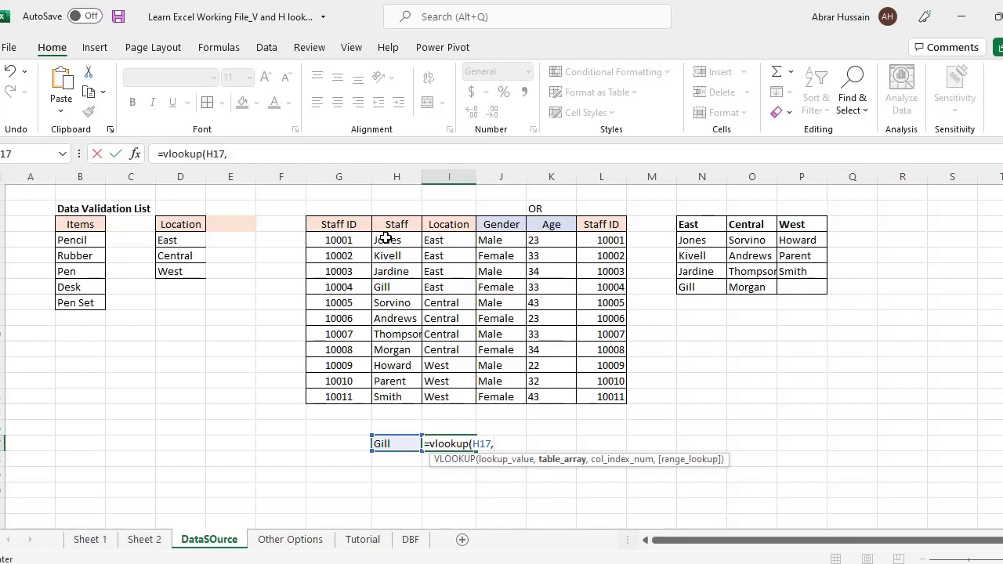
Step: Set the VLOOKUP's table array to the absolute range $H$4:$L$14, from the Staff column through the last Staff ID column
mouse_move(387, 239)
left_mouse_down()
mouse_move(479, 284)
mouse_move(519, 332)
mouse_move(569, 352)
mouse_move(599, 395)
left_mouse_up()
left_click(333, 237)
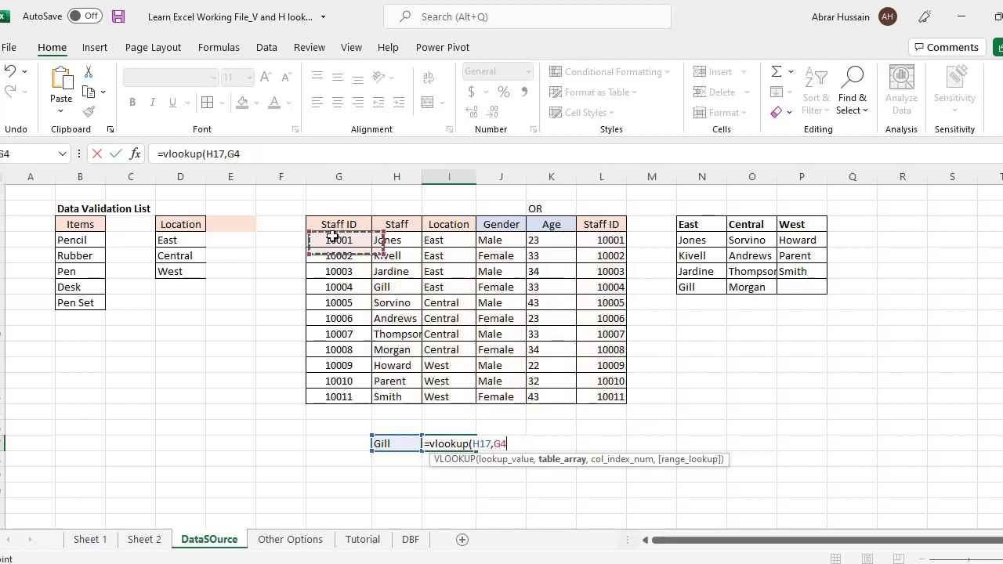
left_click_drag(333, 236, 598, 395)
left_click(395, 242)
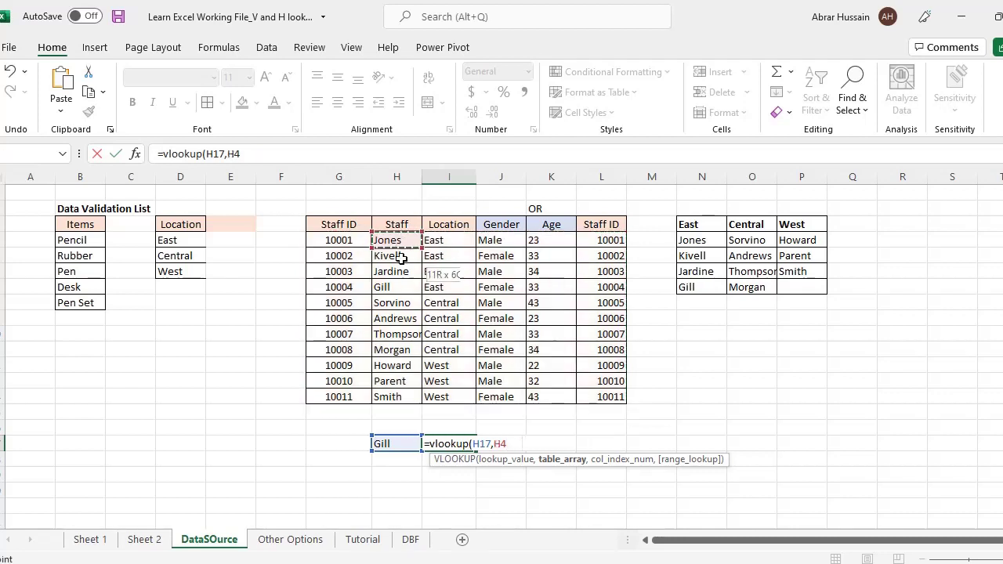
left_click_drag(402, 257, 597, 389)
left_click_drag(598, 388, 598, 389)
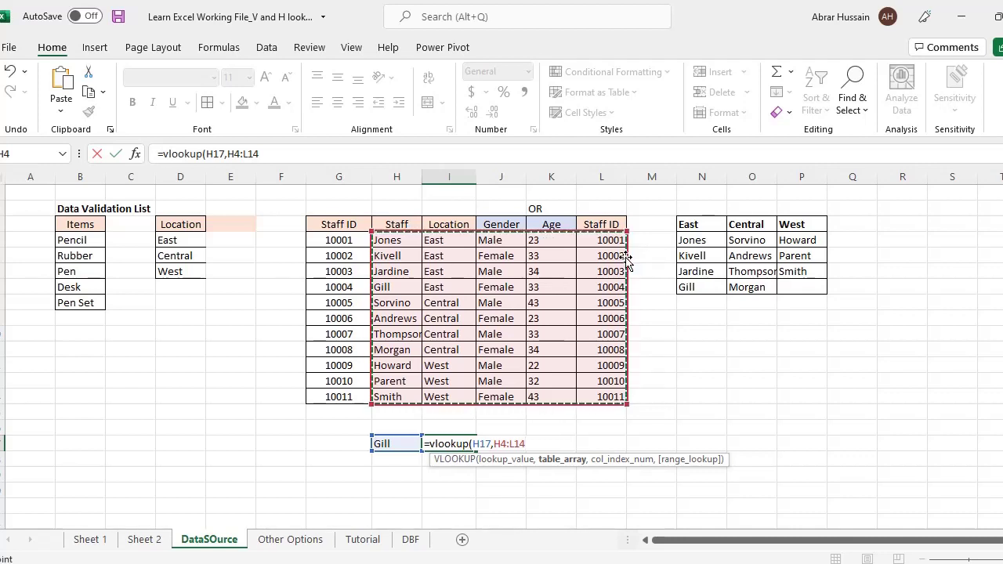
key("F4")
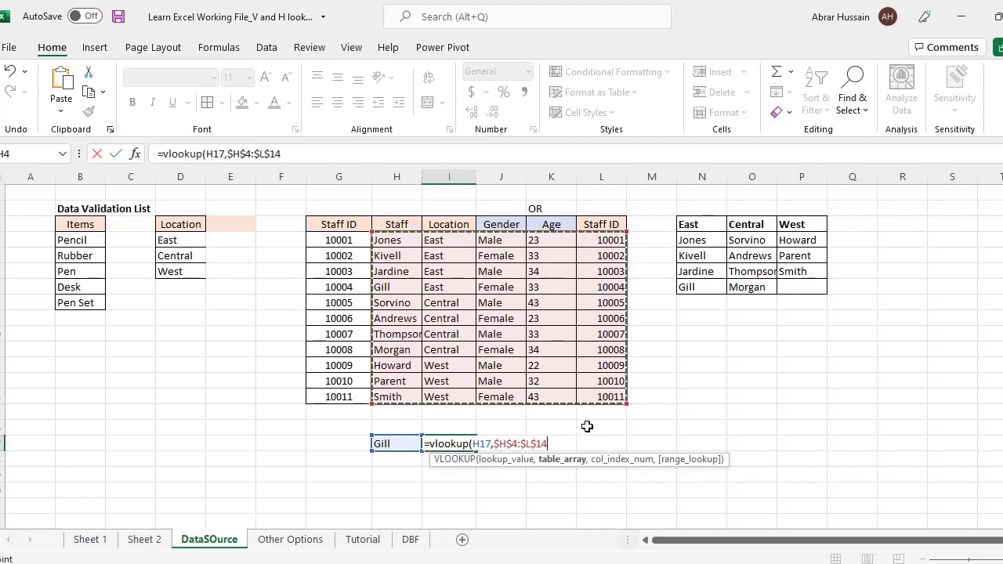
type(",")
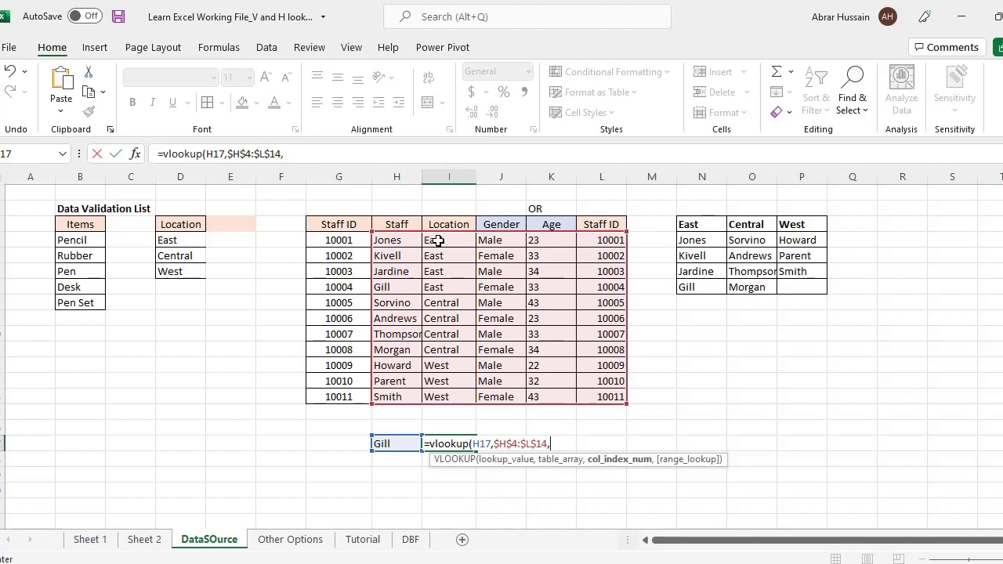
Step: Give the VLOOKUP in I17 column index 2 and the FALSE - Exact match option
type("2")
type(",")
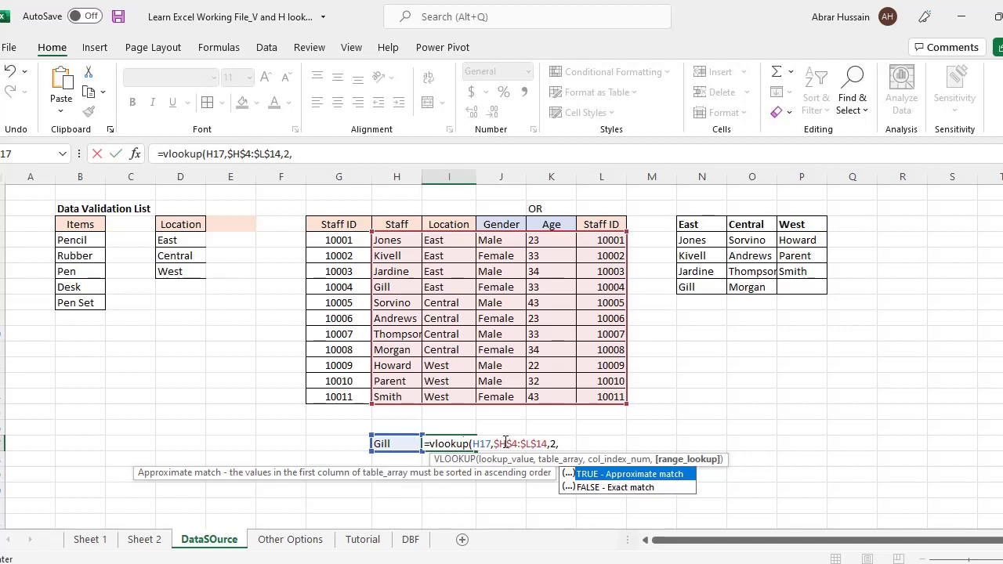
double_click(610, 488)
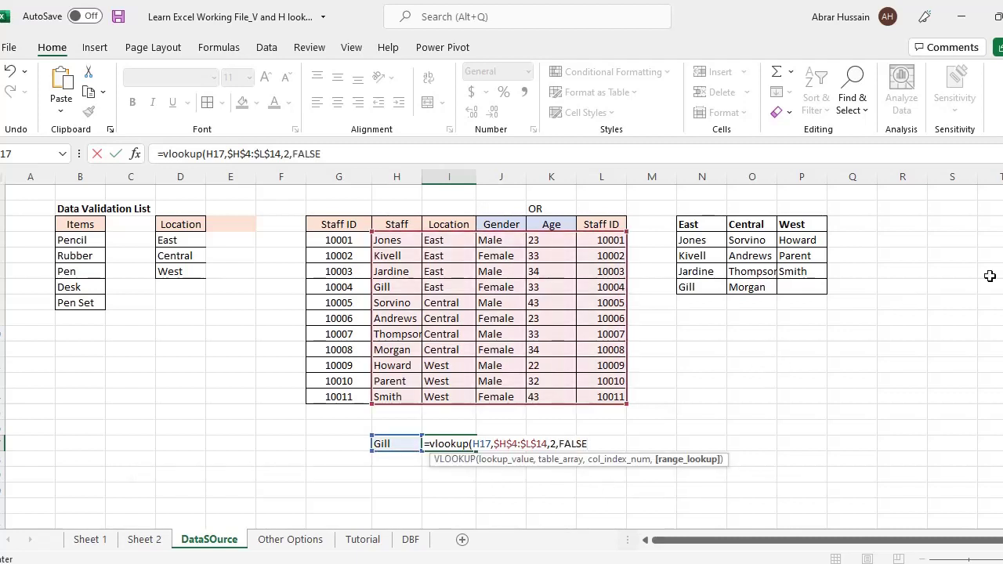
Step: Replace the FALSE argument with 0, close the bracket and enter the formula in I17
key("BackSpace")
key("BackSpace")
key("BackSpace")
key("BackSpace")
key("BackSpace")
type("0")
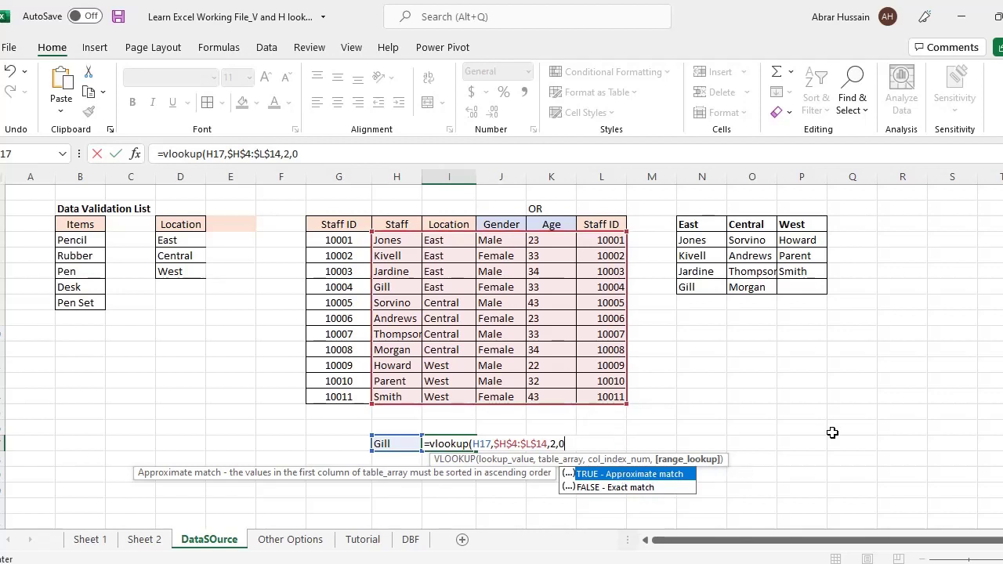
type(")")
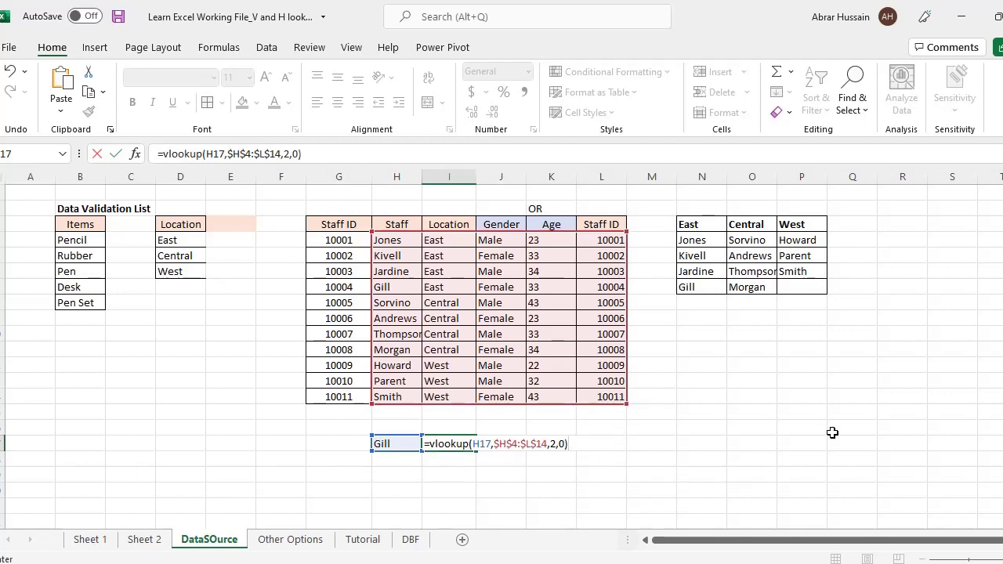
left_click(561, 443)
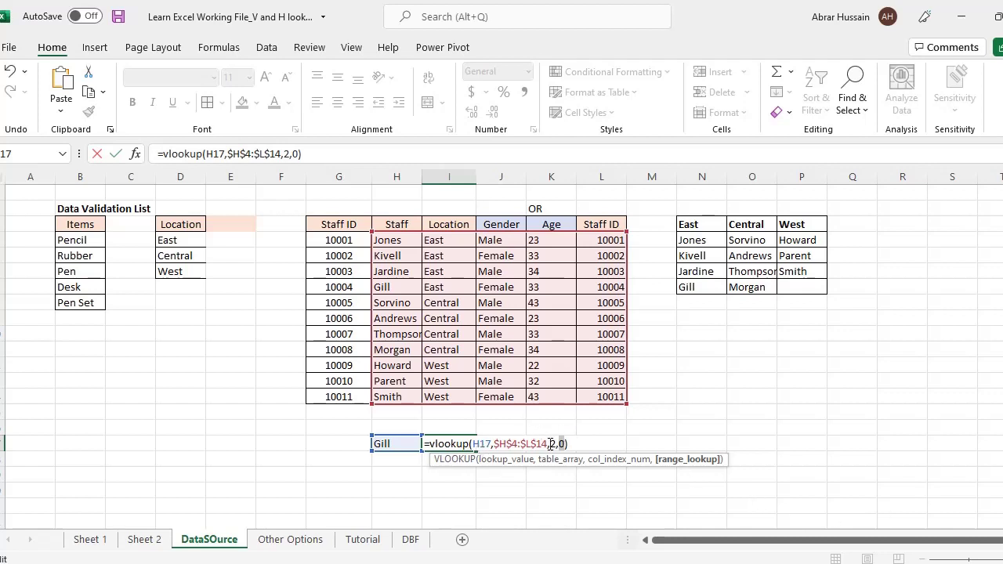
key("Return")
key("Up")
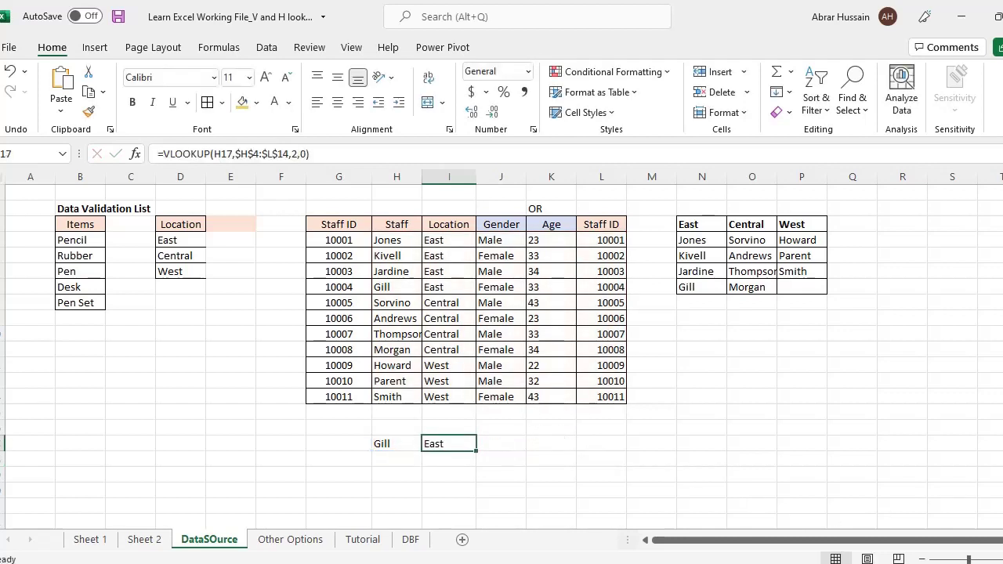
Step: Compare the result with the staff table, then copy the fifth listed staff member's name from H8 into H17
left_click(385, 443)
left_click_drag(373, 288, 442, 287)
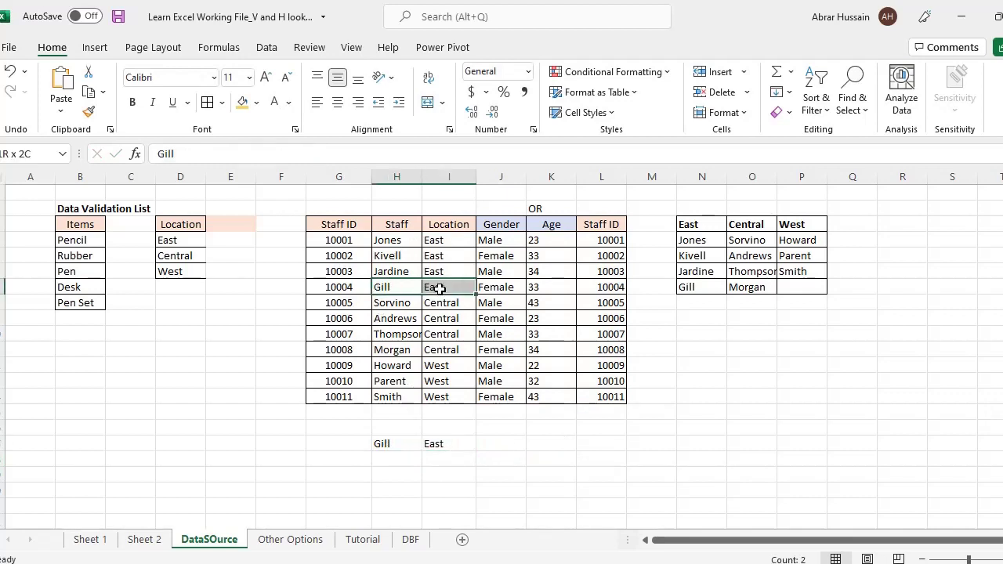
left_click(415, 304)
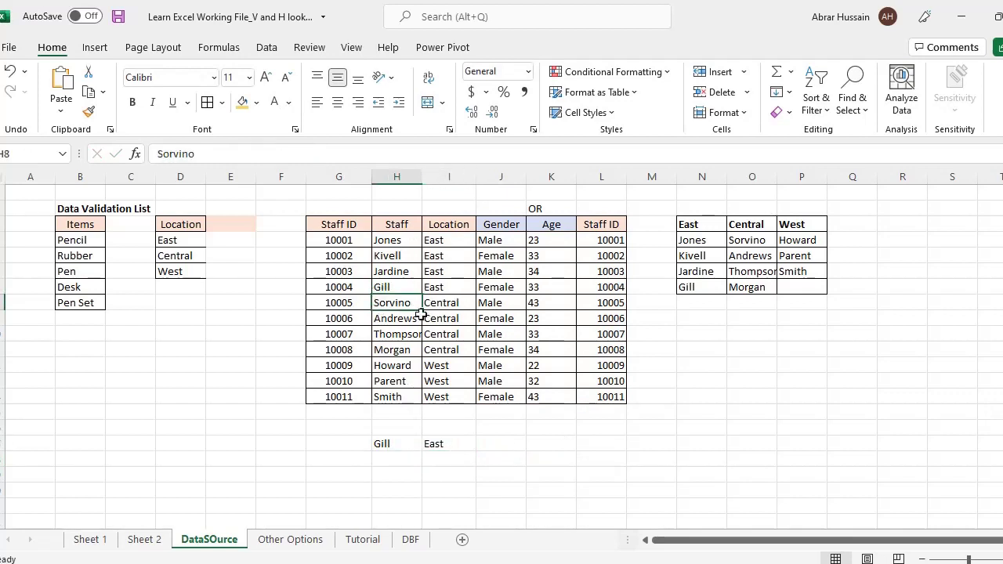
double_click(415, 303)
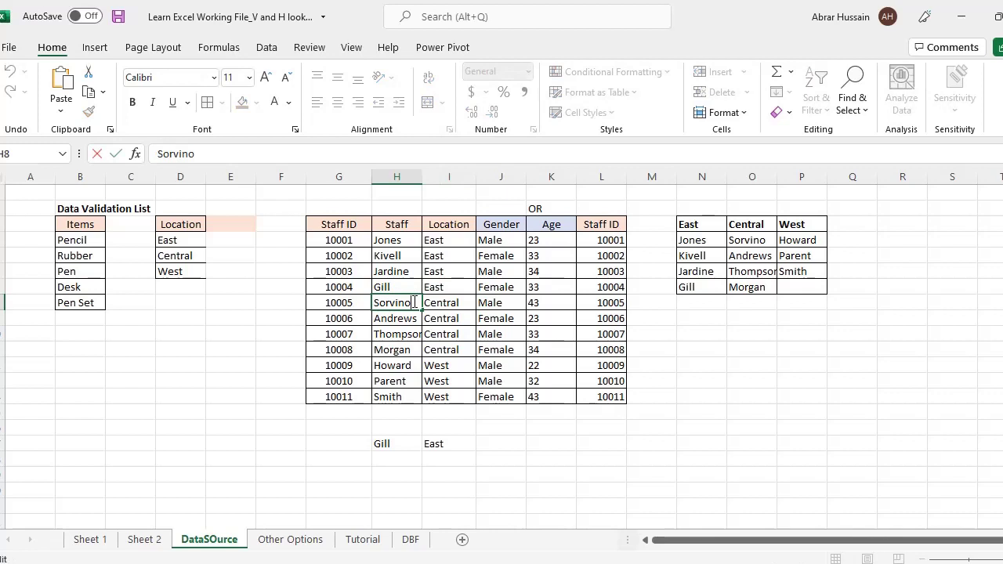
left_click(385, 443)
key("ctrl+v")
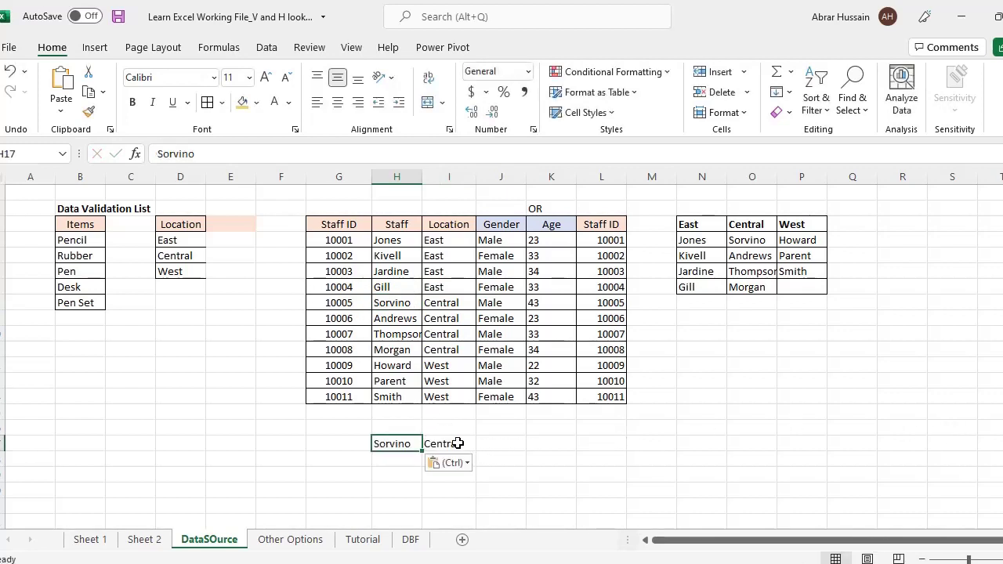
Step: Check the fifth staff member's location in the table against the lookup formula's result in I17
left_click(388, 302)
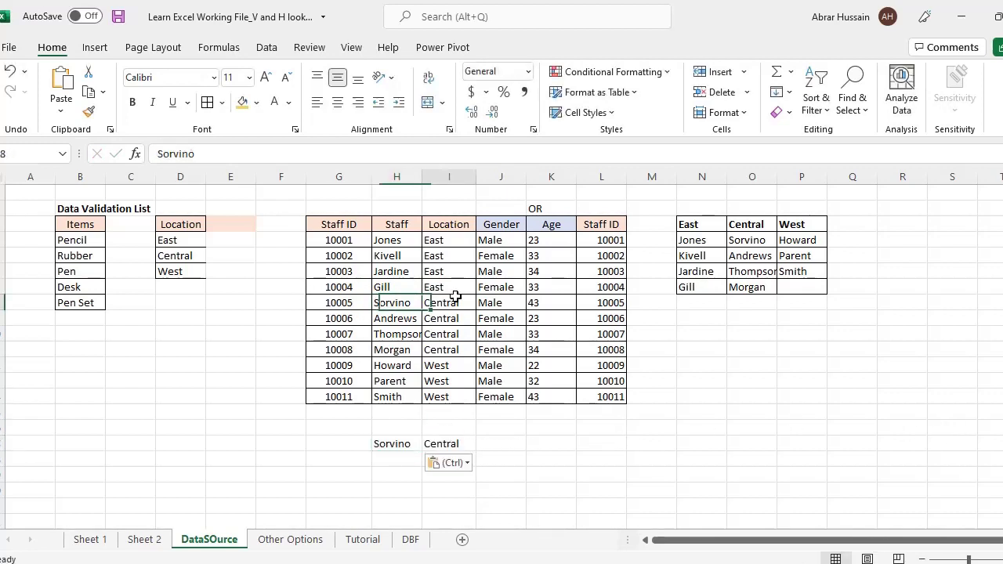
left_click(451, 301)
key("Left")
left_click(450, 302)
left_click(448, 444)
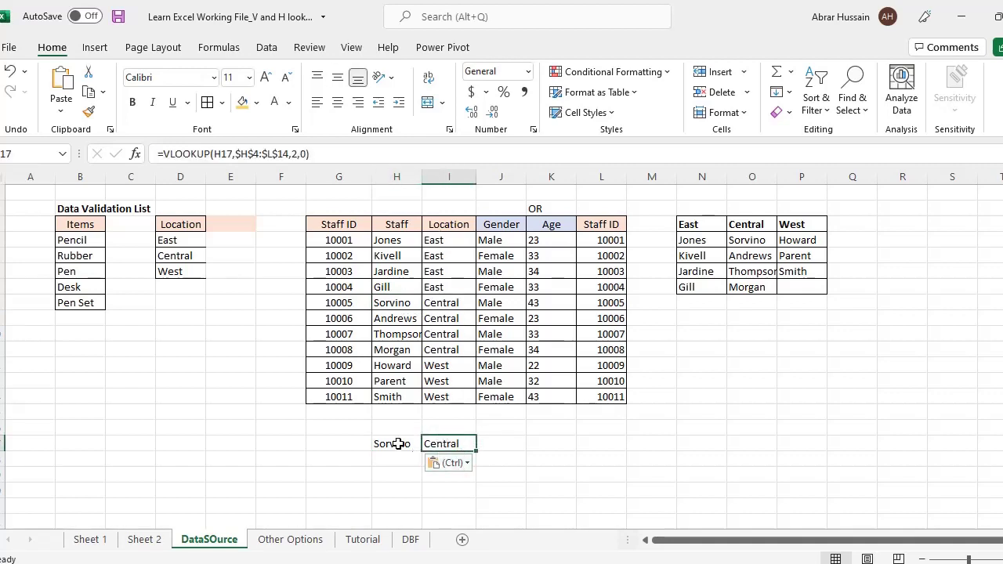
Step: Move the lookup name and its VLOOKUP from H17:I17 down one row to H18:I18
left_click_drag(396, 444, 446, 444)
key("ctrl+x")
key("Down")
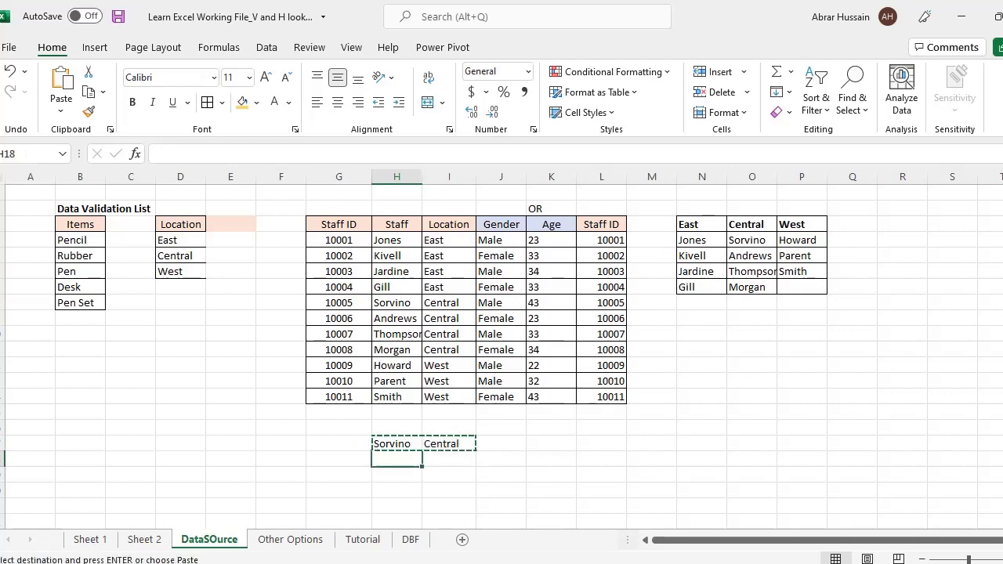
key("ctrl+v")
Step: Copy the Staff, Location, Gender, Age and Staff ID headers from H3:L3 to row 17, starting at H17
key("Up")
key("Up")
key("Up")
key("Up")
key("Up")
key("Up")
key("Up")
key("Up")
key("Up")
key("Up")
key("Up")
key("Up")
key("Up")
key("Up")
key("Up")
key("ctrl+shift+Right")
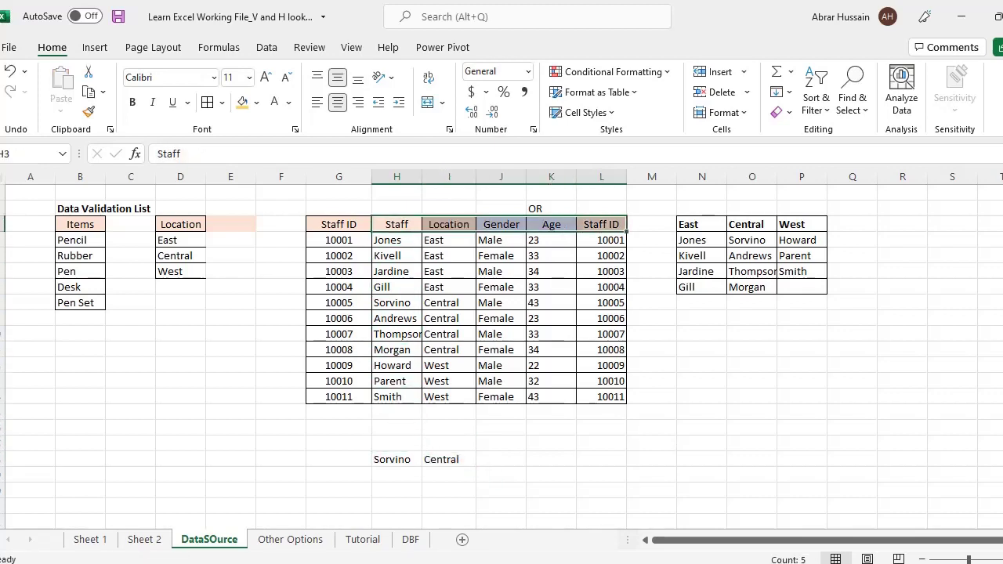
key("ctrl+c")
key("ctrl+v")
key("Down")
key("Down")
key("Down")
key("Down")
key("Down")
key("Down")
key("Down")
key("Down")
key("Down")
key("Down")
key("Down")
key("Down")
key("Down")
key("Down")
key("ctrl+v")
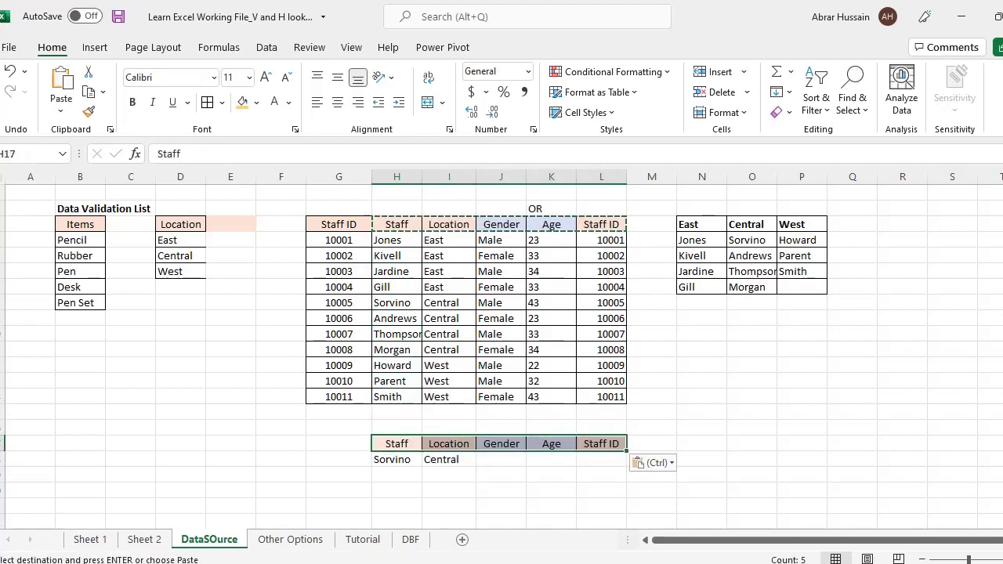
Step: Examine the VLOOKUP formula in I18, especially its column index argument
key("Down")
key("Right")
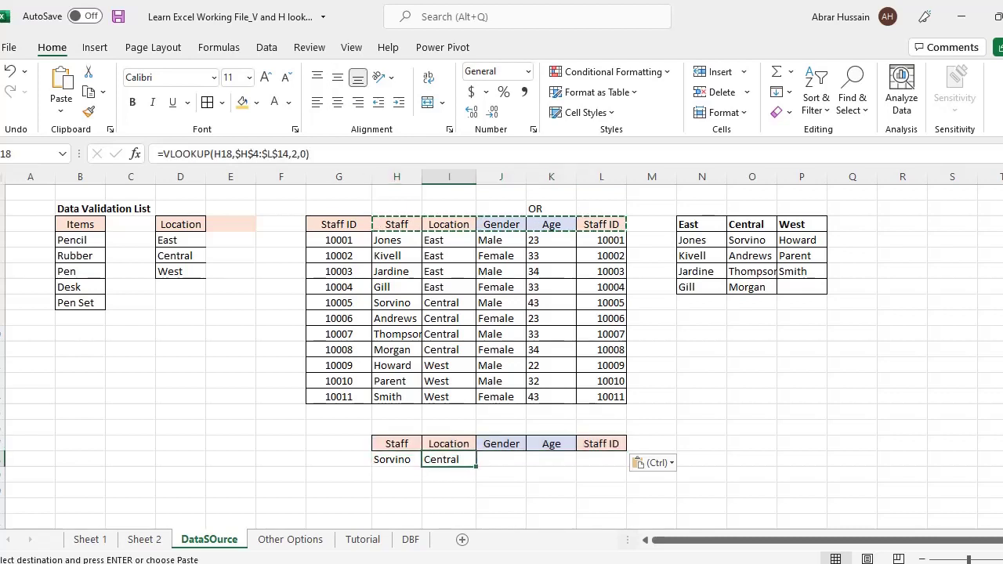
key("Right")
key("Left")
key("F2")
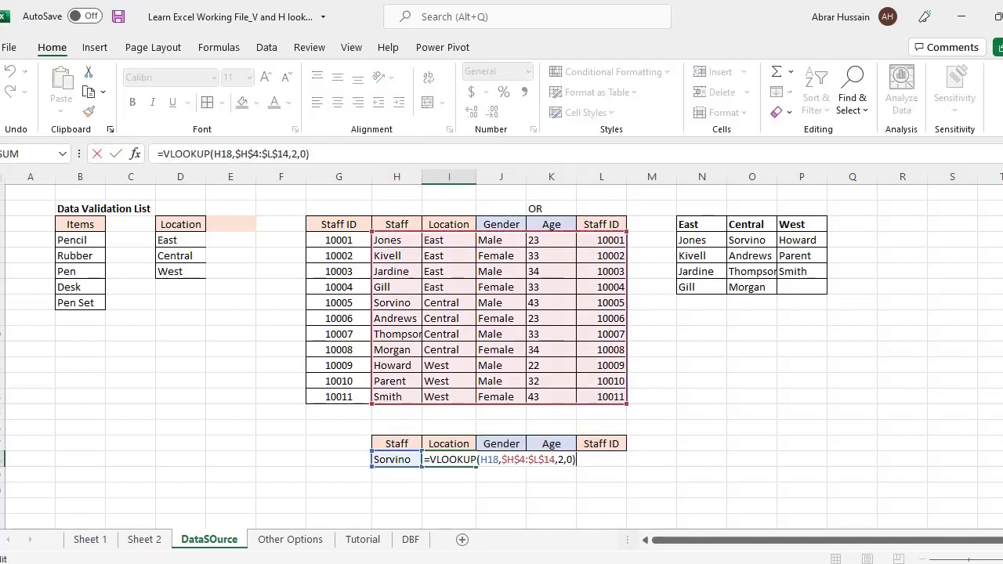
key("Escape")
key("Right")
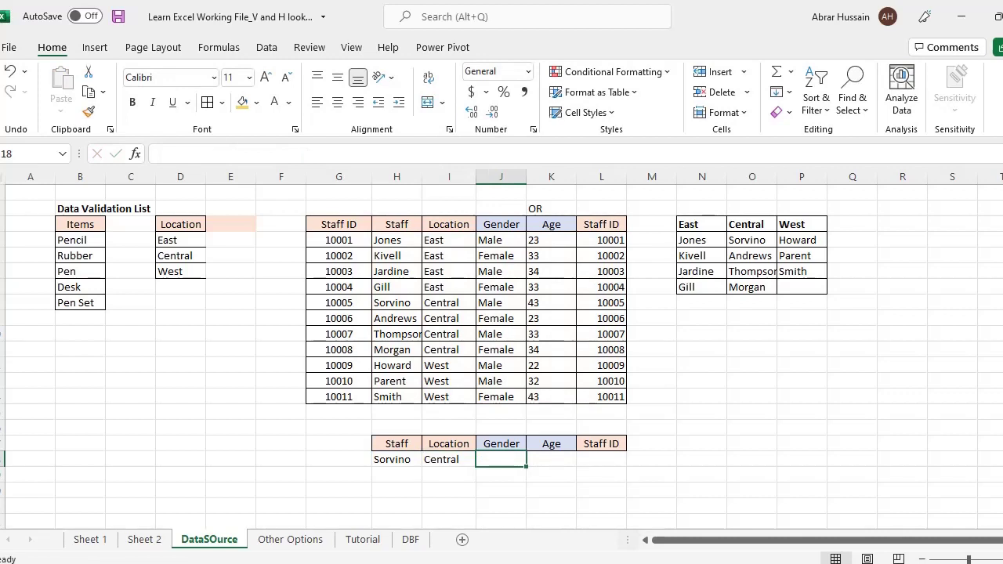
key("Left")
key("F2")
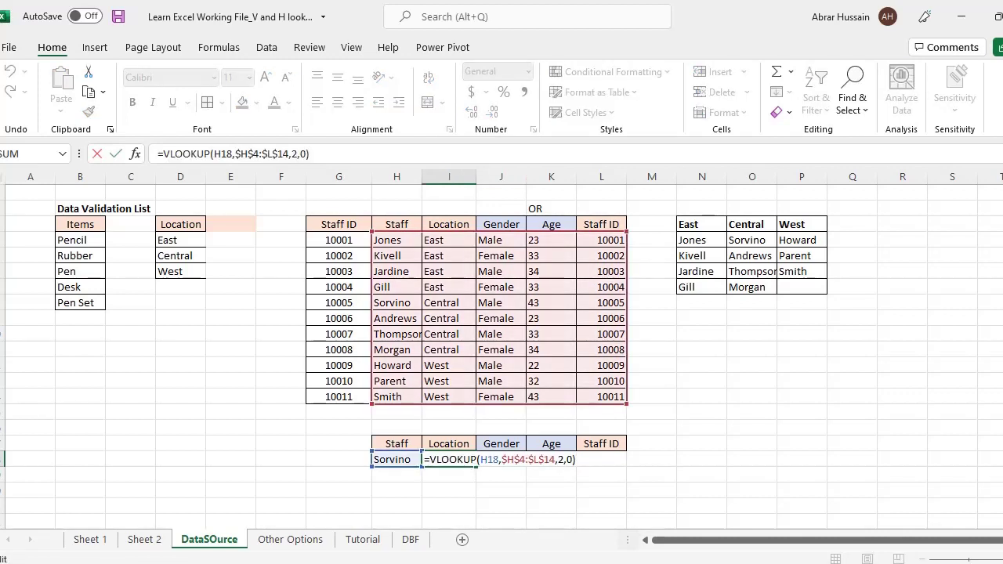
key("Left")
key("Left")
key("Left")
key("Left")
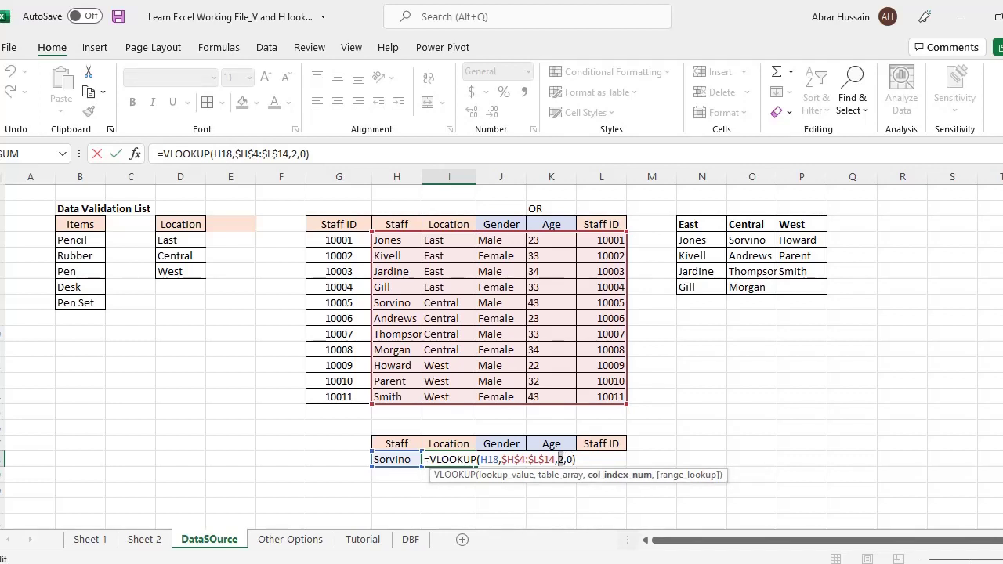
key("Right")
key("Right")
key("Right")
key("Right")
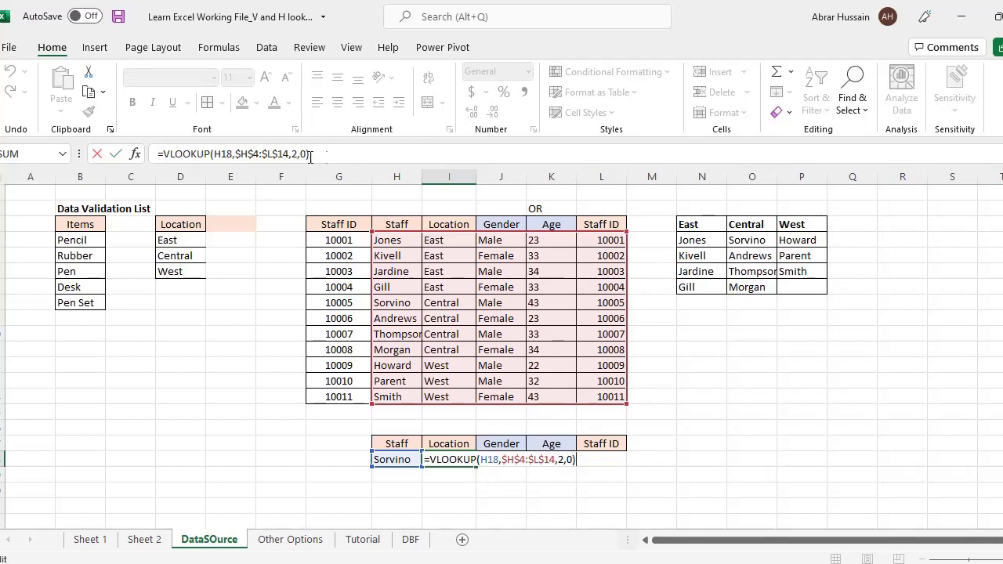
Step: Copy the complete VLOOKUP formula text from I18 and leave the cell unedited
left_click_drag(310, 157, 102, 138)
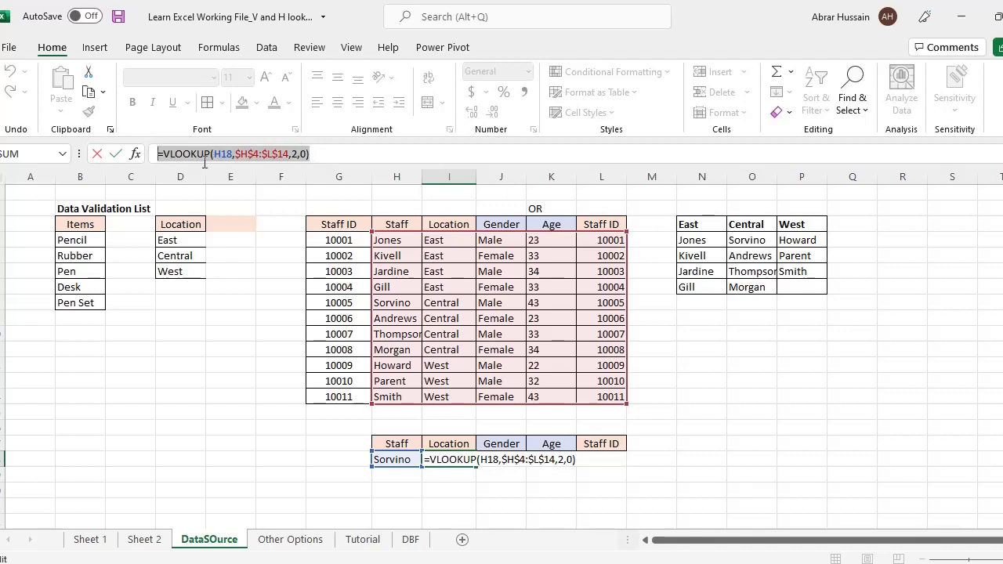
left_click(169, 157)
left_click_drag(159, 155, 426, 137)
left_click_drag(159, 153, 323, 151)
left_click_drag(160, 154, 267, 154)
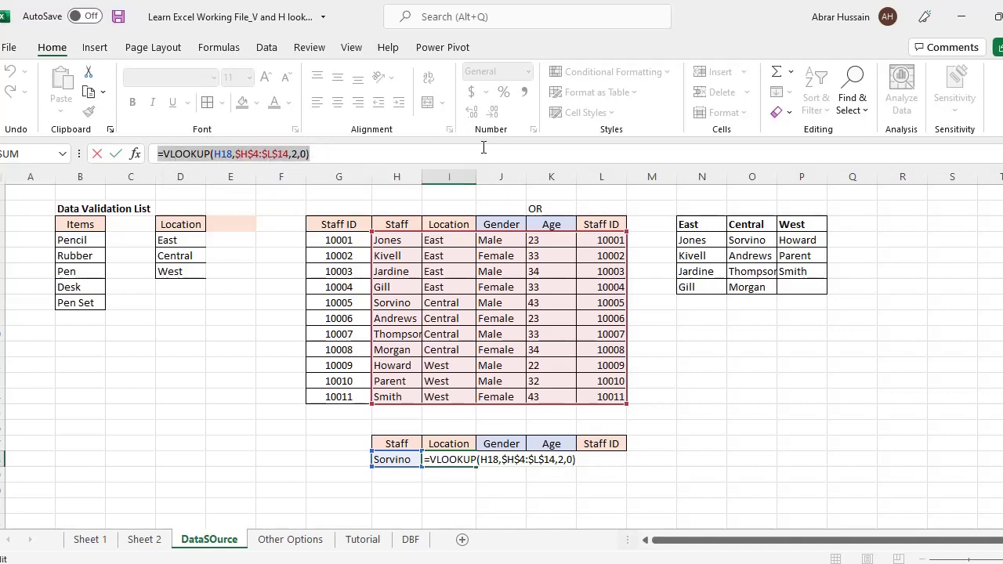
key("Escape")
Step: Paste the copied formula under Gender in J18 and set its column index to 3
left_click(502, 462)
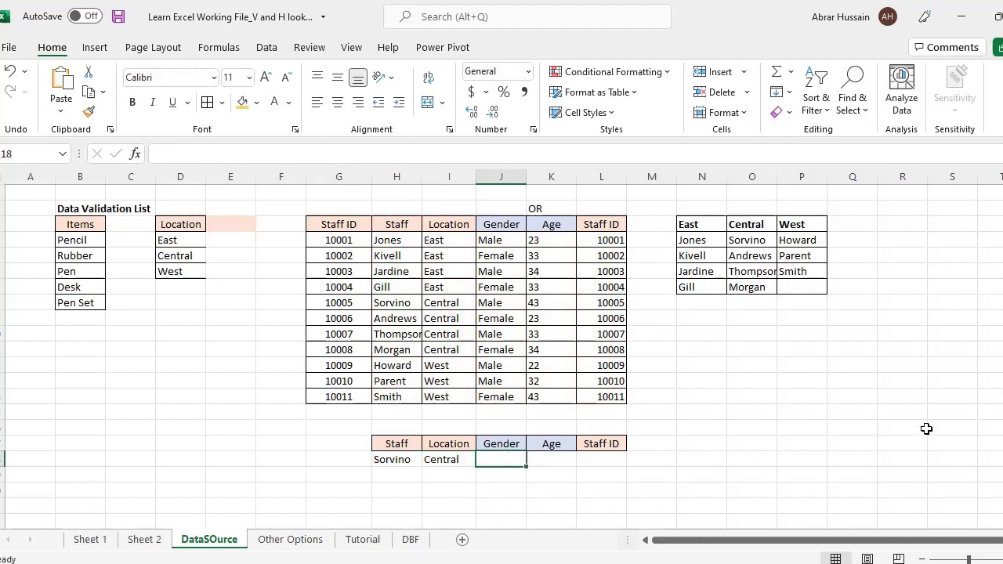
key("ctrl+v")
key("F2")
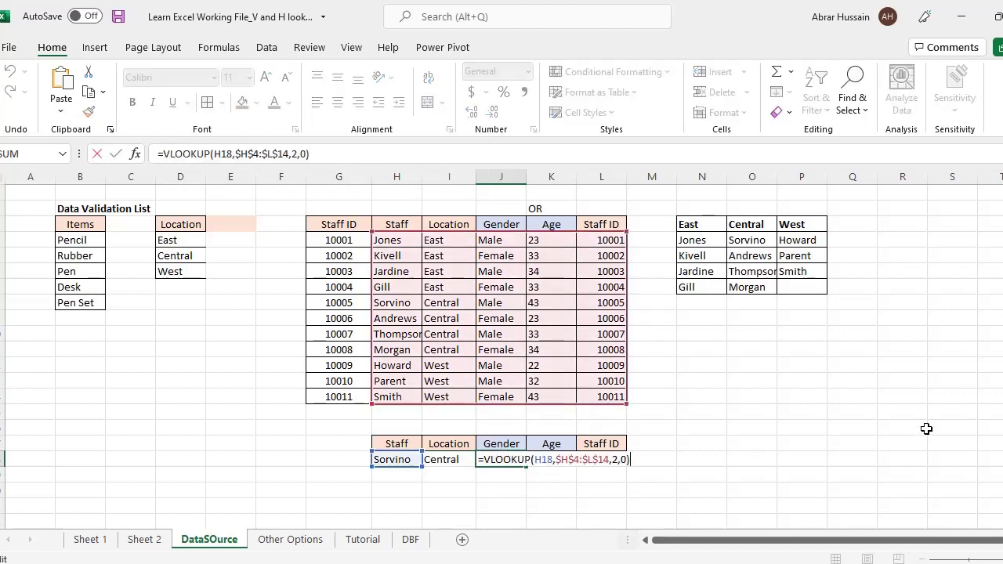
key("Left")
key("Left")
key("Left")
key("BackSpace")
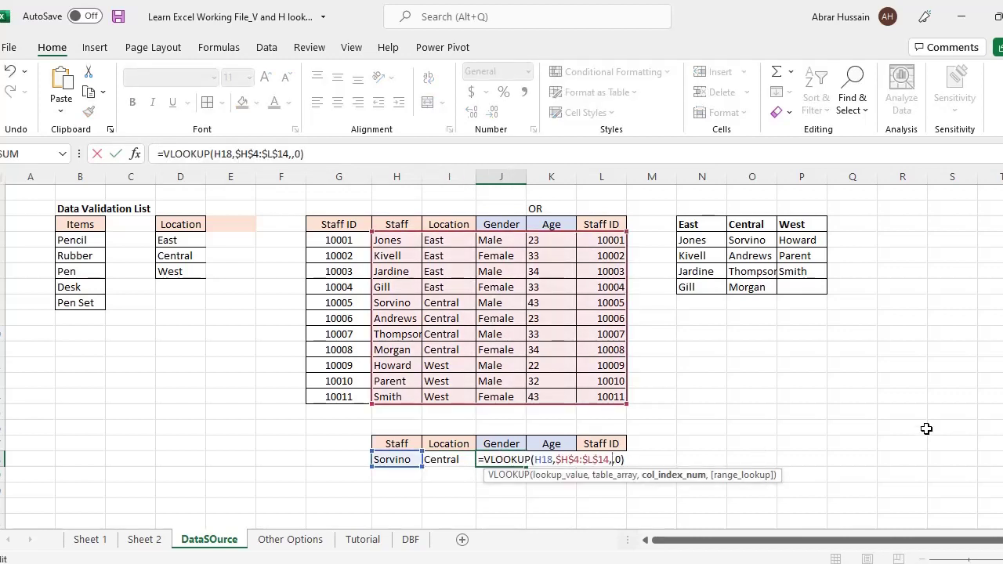
type("3")
key("Tab")
Step: Paste the copied formula under Age in K18 and set its column index to 4
key("ctrl+v")
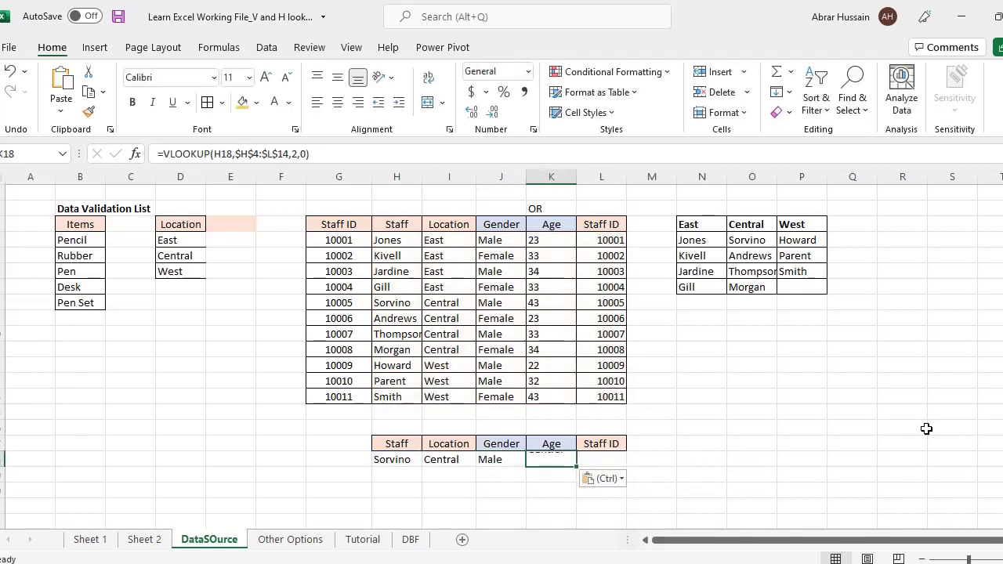
key("F2")
key("Left")
key("Left")
key("Left")
key("Left")
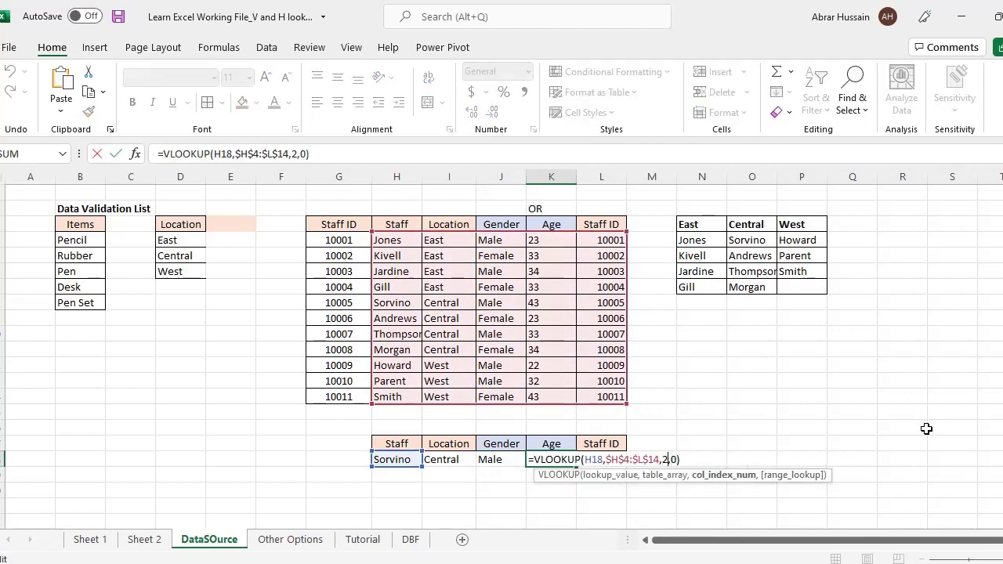
key("BackSpace")
type("5")
key("BackSpace")
type("4")
key("Return")
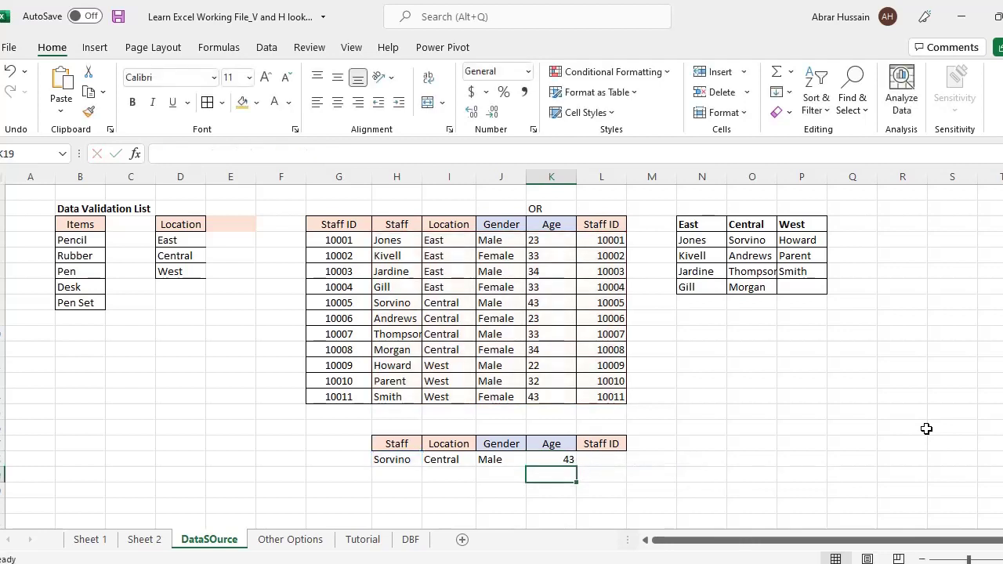
Step: Examine the headings of the lookup result row, from Staff through Staff ID
key("Up")
key("Up")
key("Left")
key("Left")
key("Left")
key("shift+Right")
key("shift+Right")
key("shift+Right")
key("shift+Right")
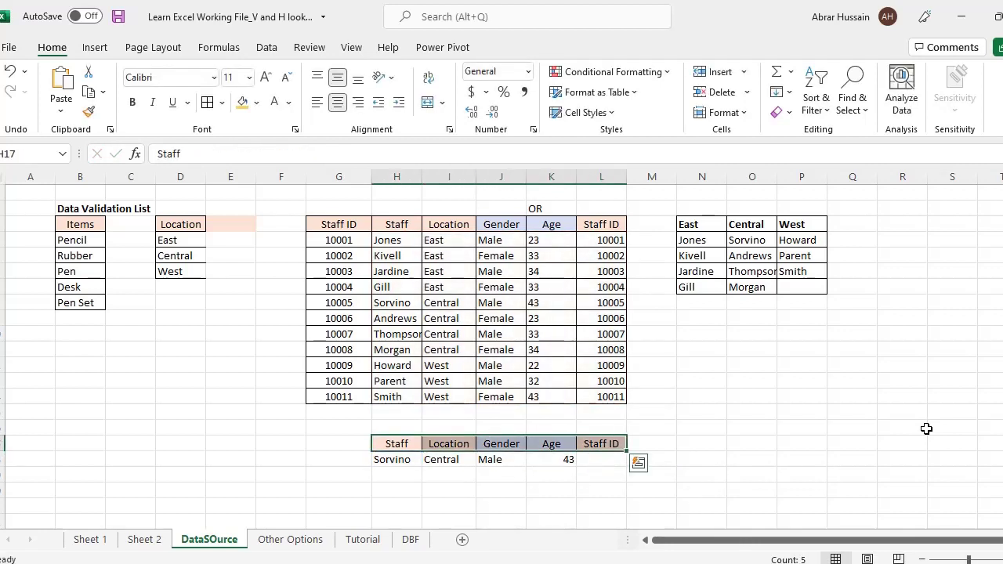
key("Down")
key("Up")
key("Right")
key("Right")
key("Right")
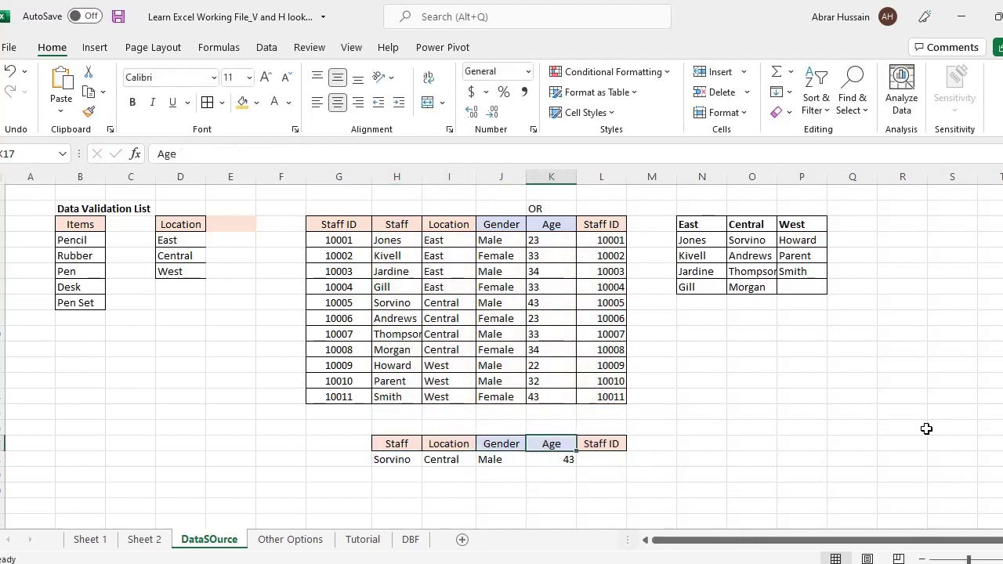
key("Left")
key("Right")
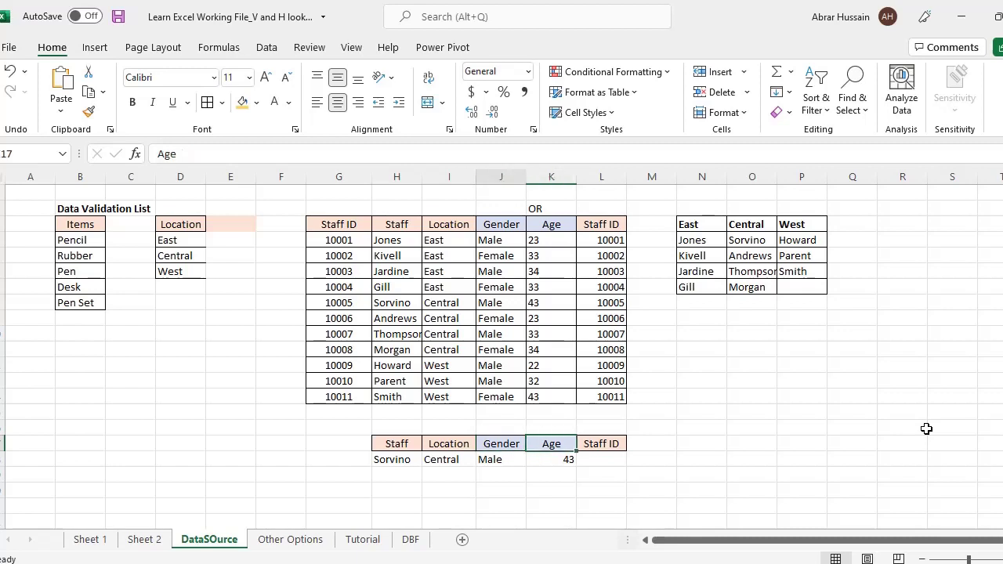
Step: Compare the column index arguments of the VLOOKUP formulas under Gender in J18 and Age in K18
key("Left")
key("Down")
key("F2")
key("Left")
key("Left")
key("Left")
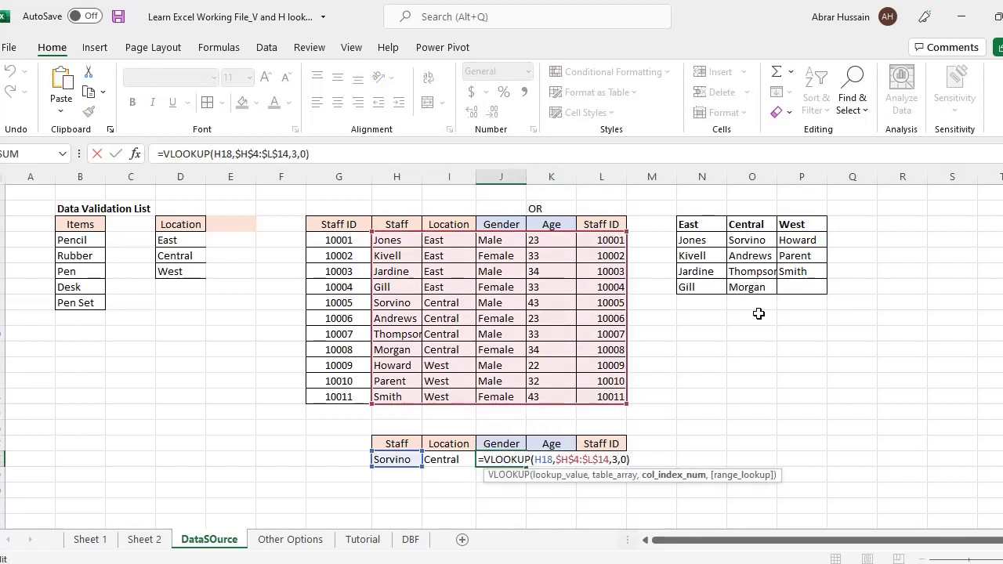
key("Escape")
key("Right")
key("F2")
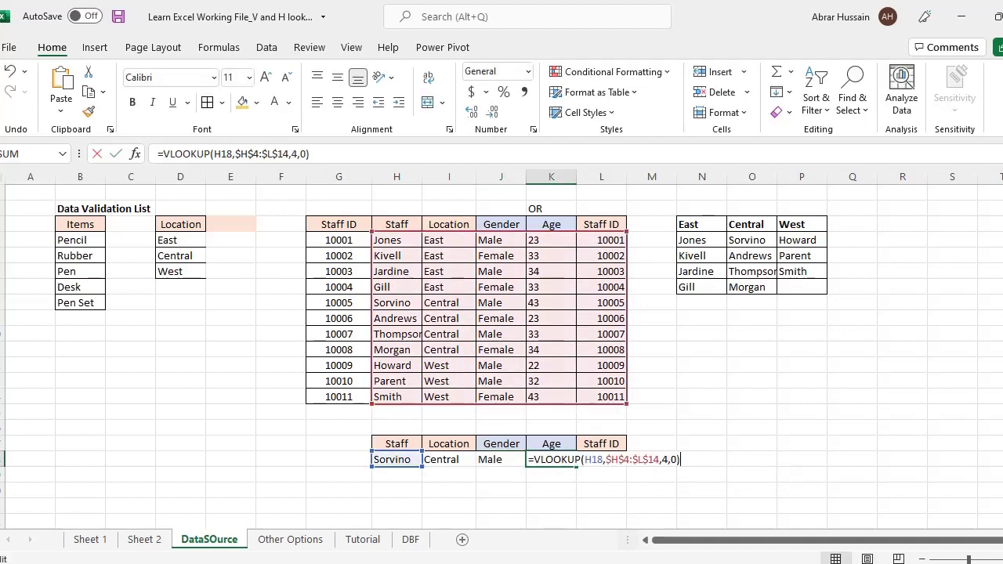
key("Escape")
Step: Paste the copied VLOOKUP formula under Staff ID in L18 and set its column index to 5
key("Right")
key("ctrl+v")
key("F2")
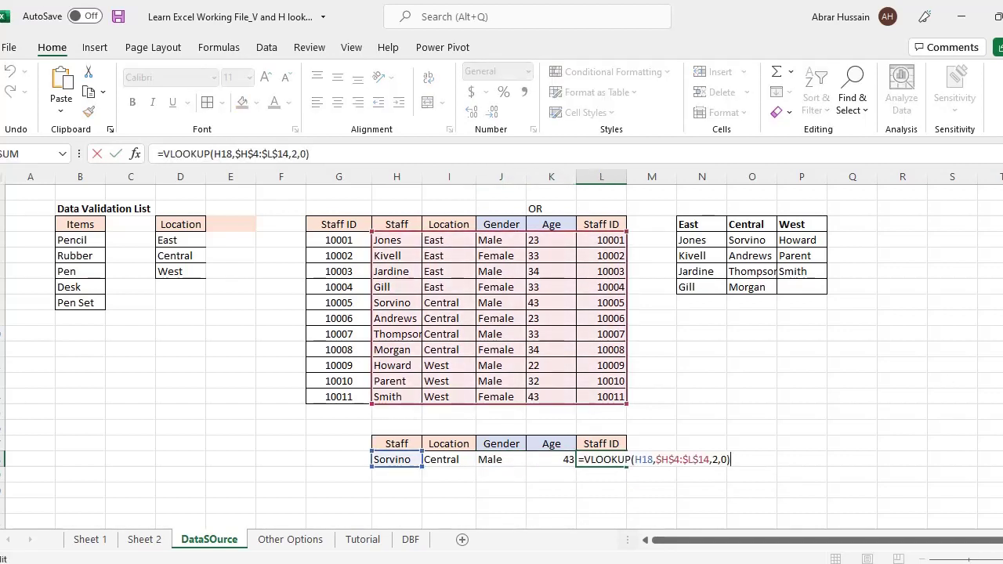
key("Left")
key("Left")
key("Left")
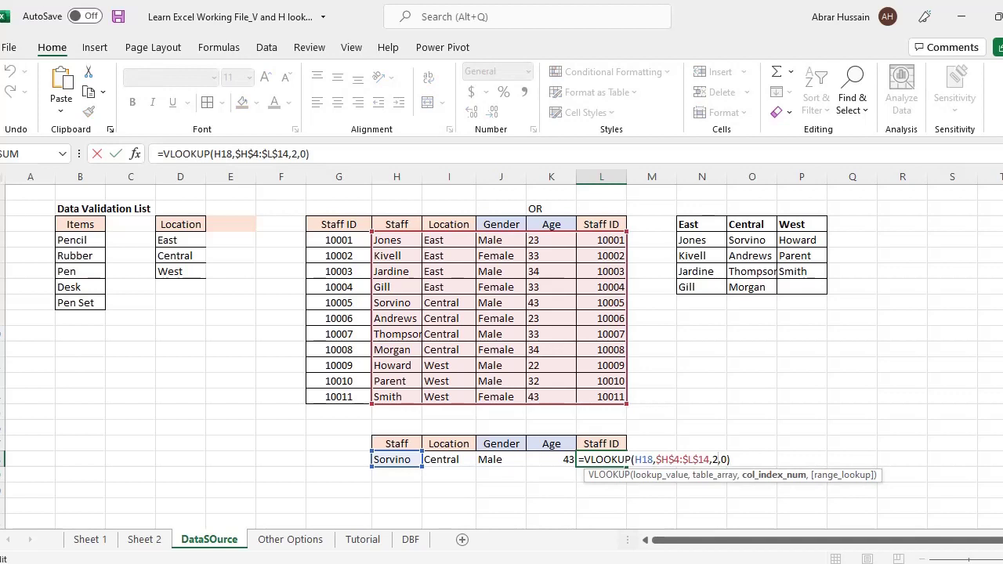
key("BackSpace")
type("5")
key("Return")
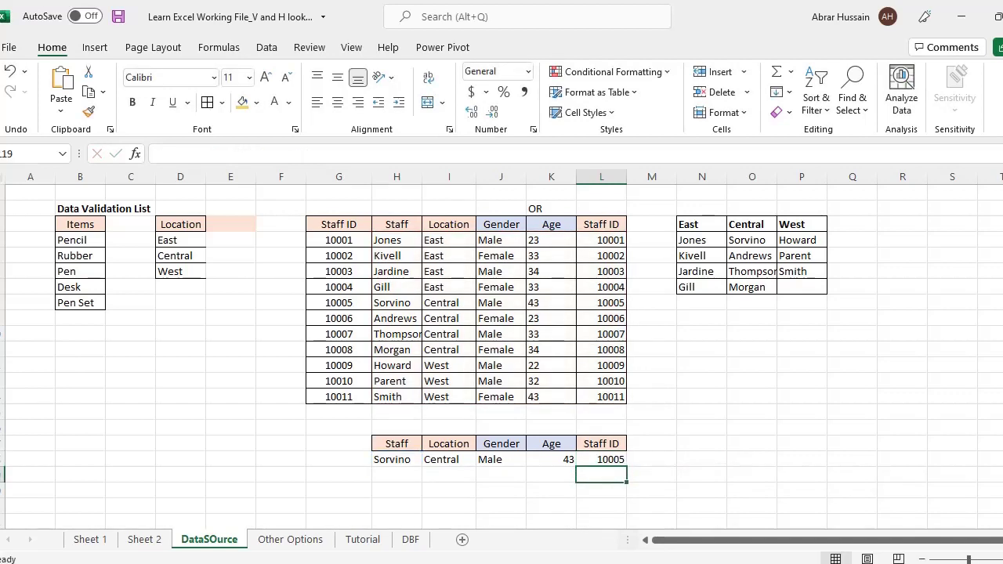
Step: Review the results in row 18 against the staff name used as the lookup value
key("Up")
key("Left")
key("Left")
key("Left")
key("Left")
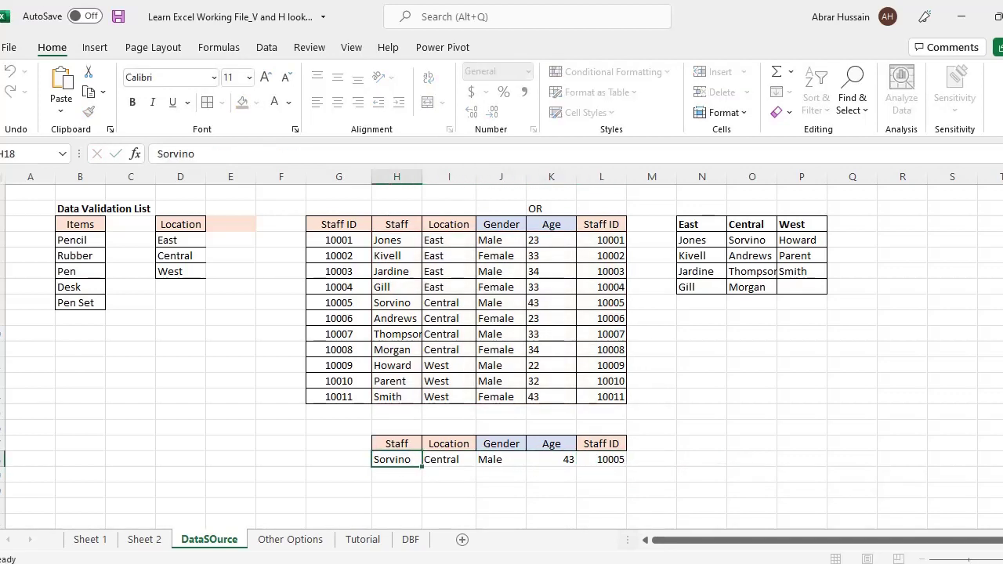
key("Right")
key("Right")
key("Right")
key("Left")
key("Left")
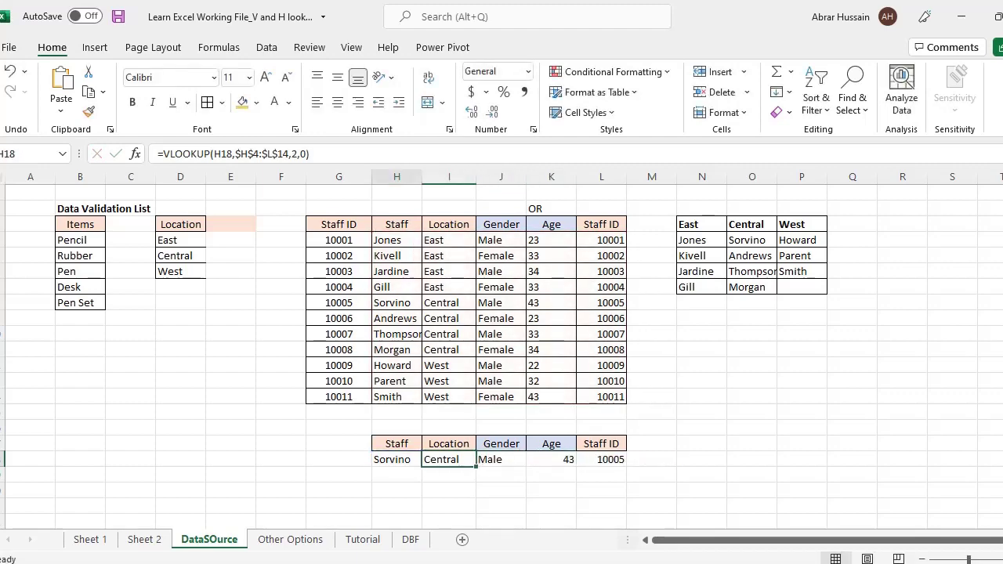
Step: Inspect the lookup name in H18 and the VLOOKUP formulas in I18 through K18 for their arguments
key("Left")
key("F2")
key("Escape")
key("Right")
key("F2")
key("Escape")
key("Right")
key("F2")
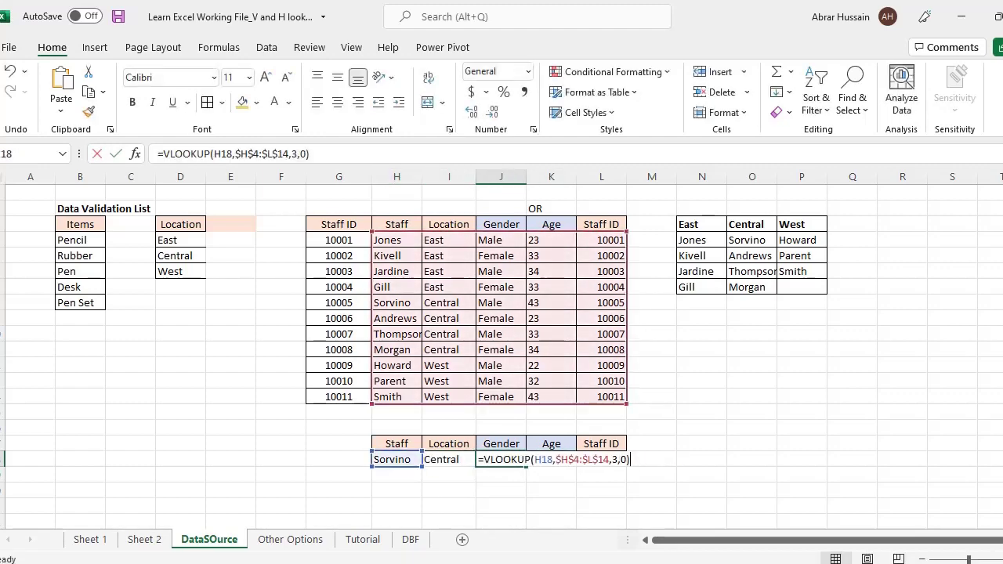
key("Escape")
key("Right")
key("F2")
key("Escape")
key("Left")
key("Left")
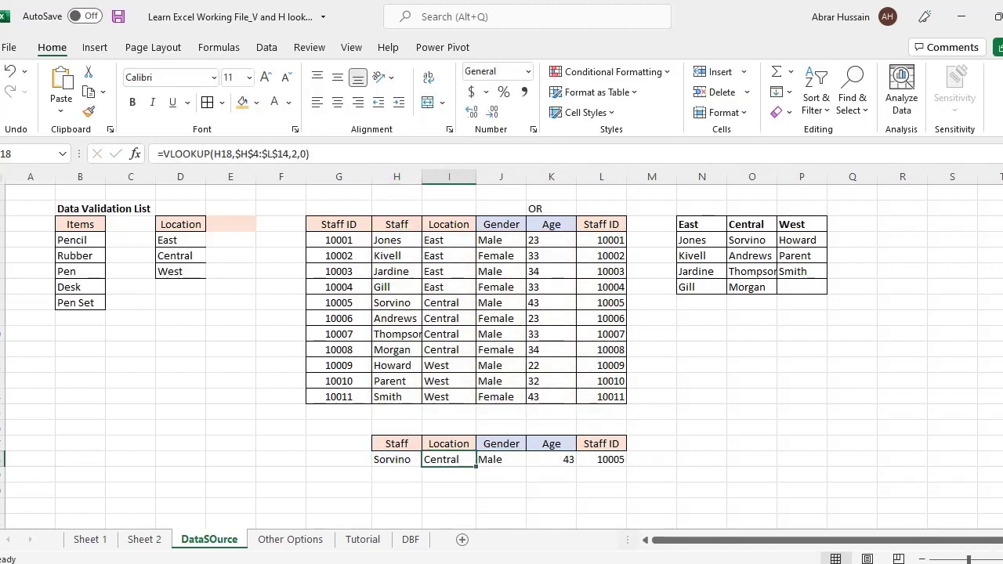
key("ctrl+shift+Right")
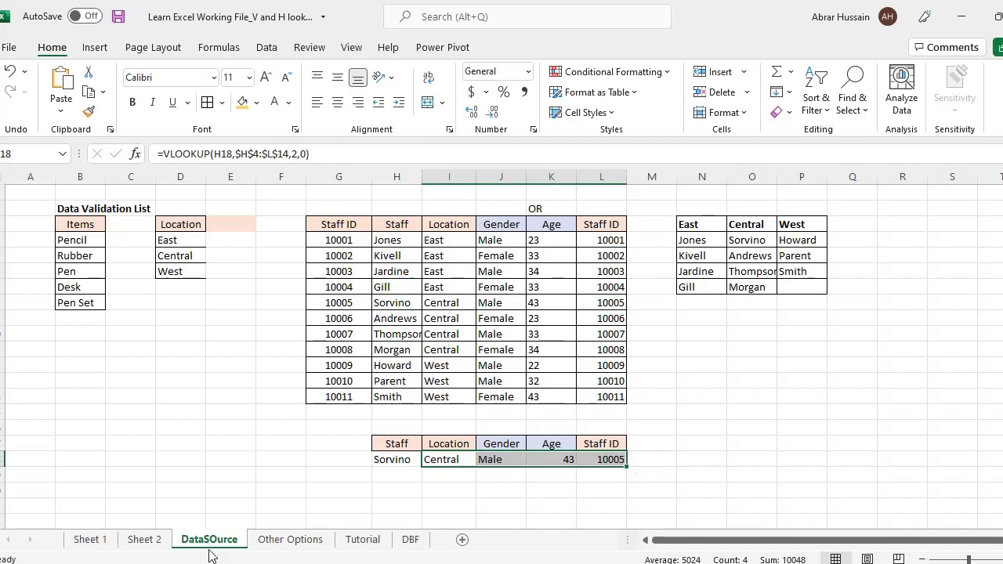
Step: Examine the main staff table on DataSOurce and its first Staff ID column
left_click(212, 523)
mouse_move(332, 224)
left_mouse_down()
mouse_move(549, 349)
mouse_move(555, 380)
left_mouse_up()
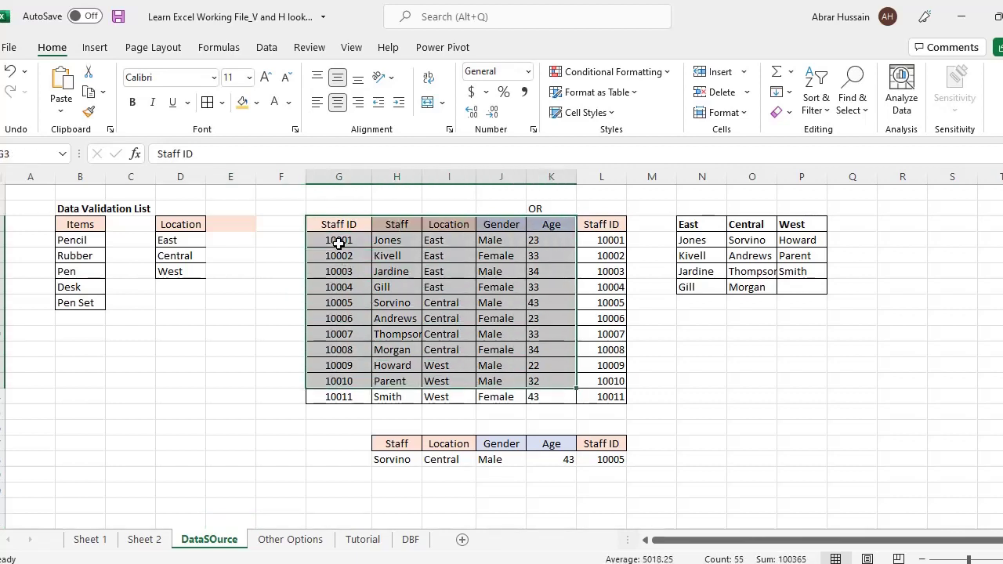
left_click(344, 240)
left_click(345, 221)
left_click(350, 250)
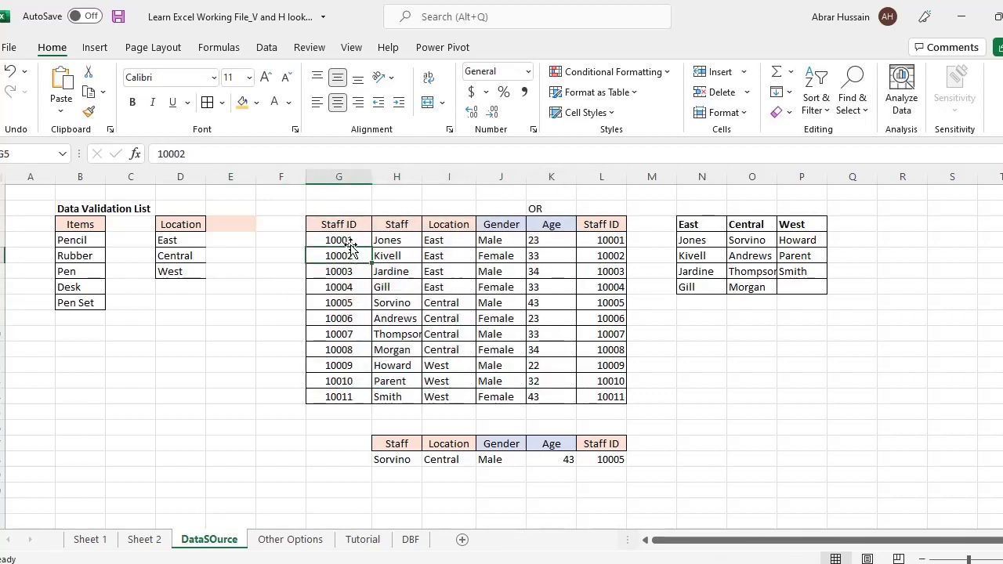
left_click(349, 240)
left_click(347, 224)
left_click(342, 238)
left_click(337, 225)
left_click(341, 240)
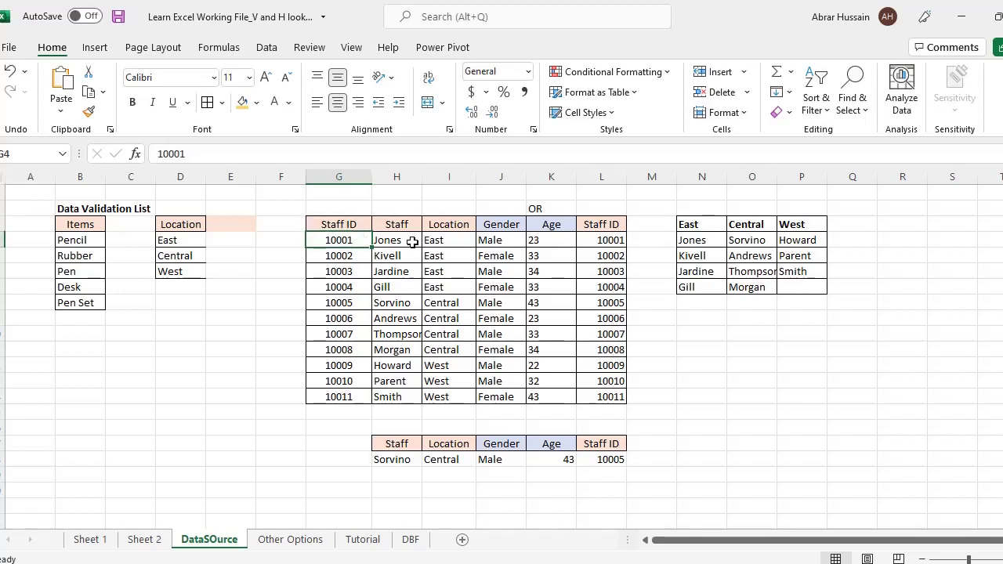
Step: Examine the first record in H4:L4, the lookup name in H18 and the full staff data G4:L14
left_click(397, 241)
left_click_drag(398, 242, 606, 243)
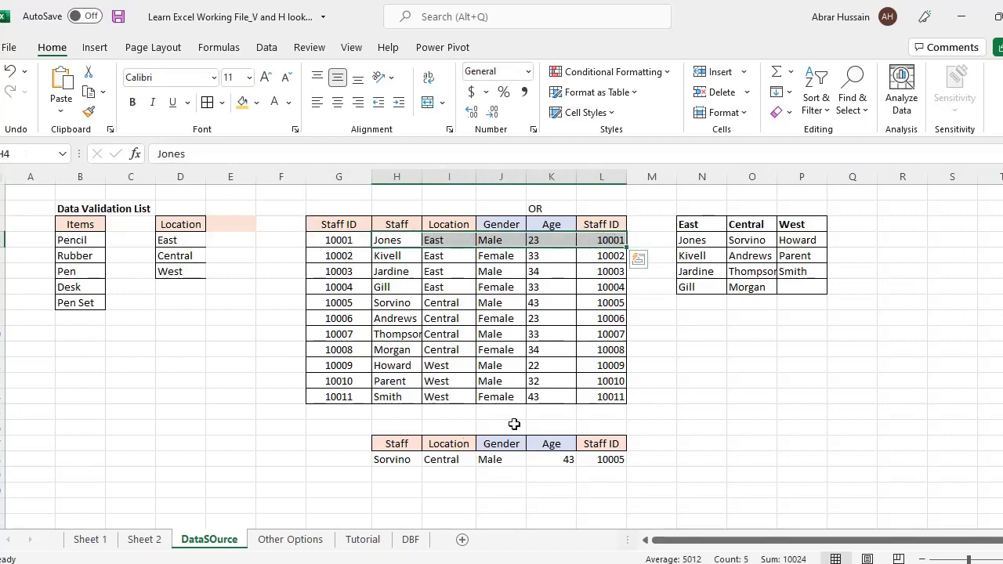
left_click(401, 461)
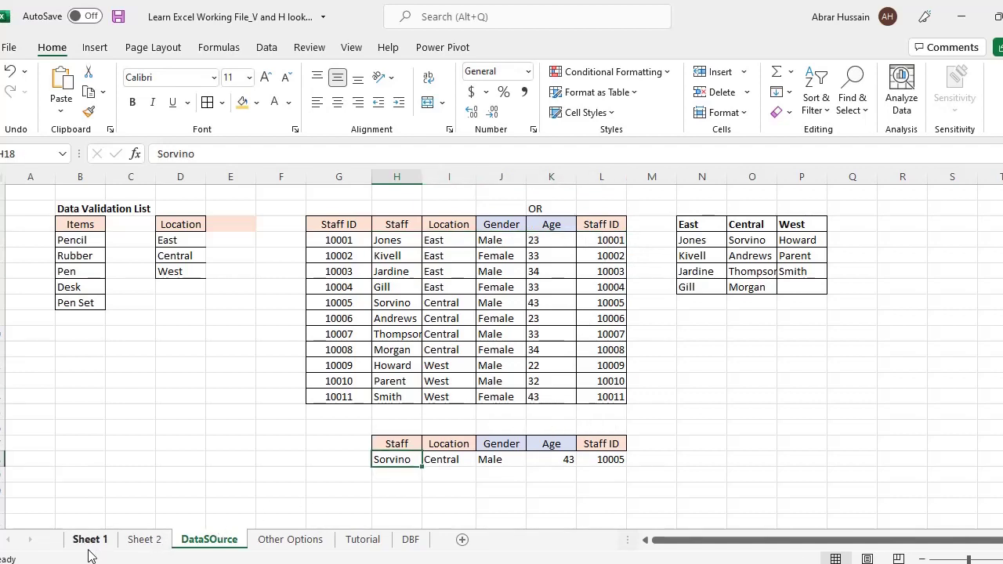
left_click_drag(338, 240, 603, 399)
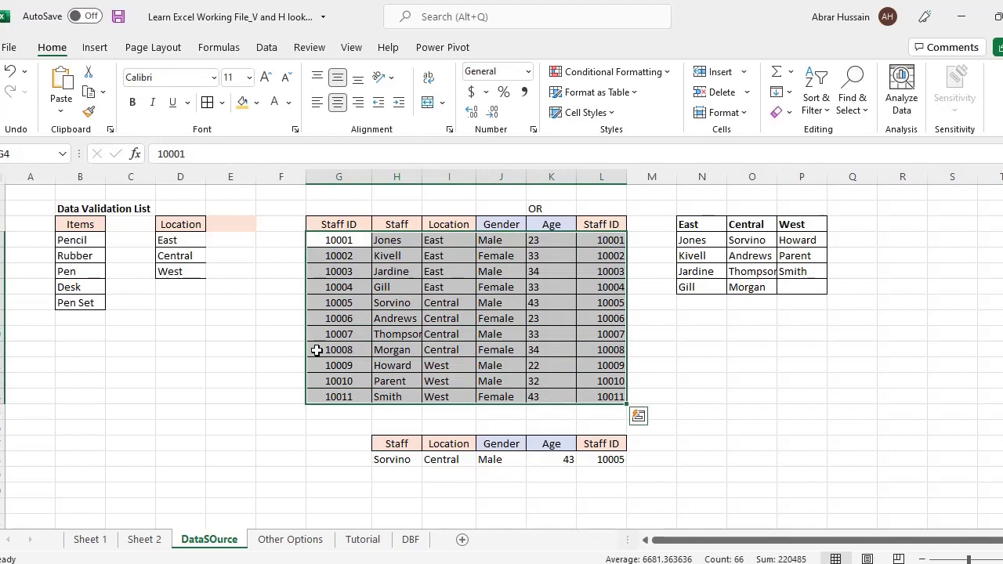
Step: On Sheet 1, fill the first-row ID, Location, Gender and Age cells (C4:F4) with gold
left_click(97, 546)
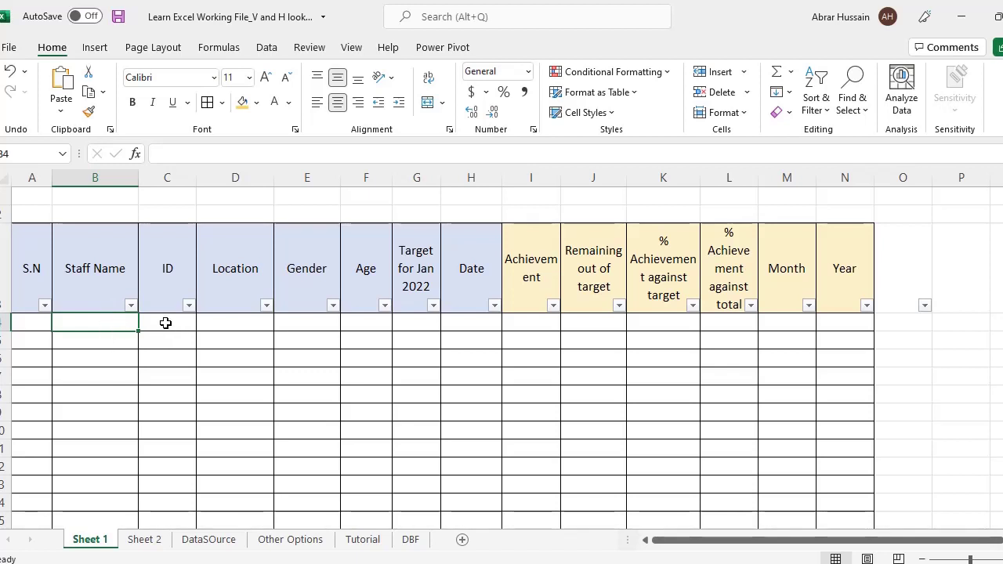
left_click_drag(163, 322, 366, 322)
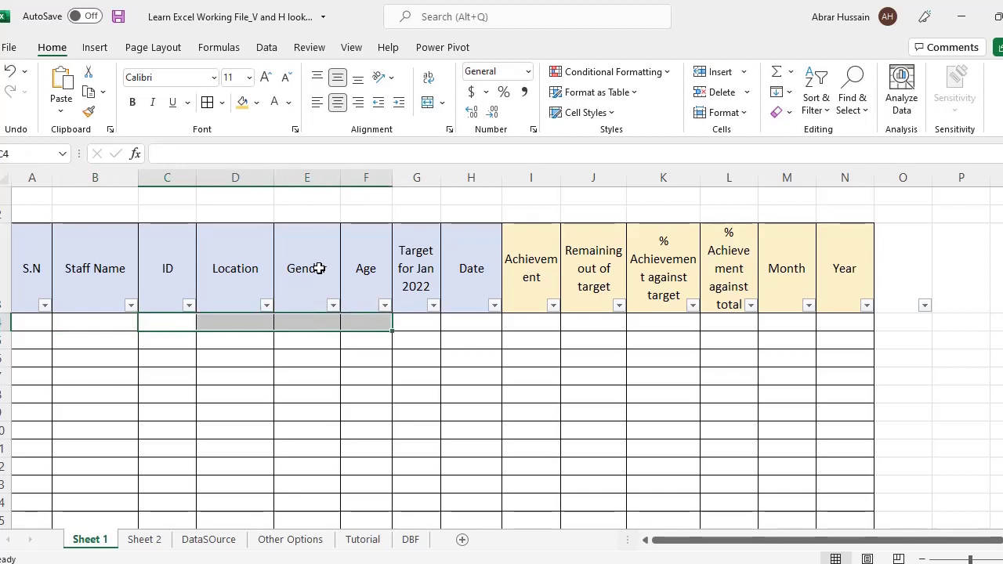
left_click(243, 102)
Step: Set up data validation on the first Staff Name cell, B4, allowing a List
left_click(101, 324)
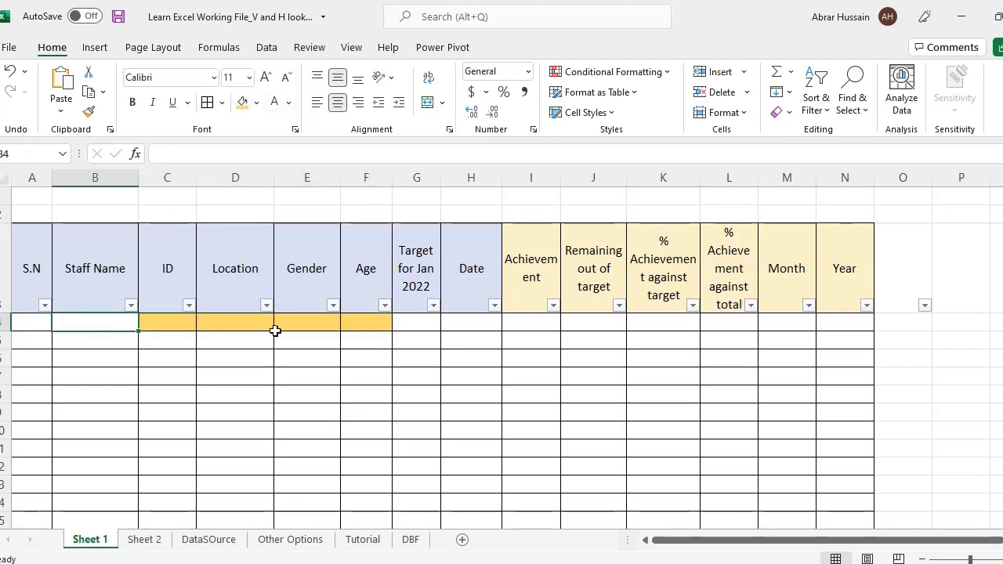
left_click(267, 49)
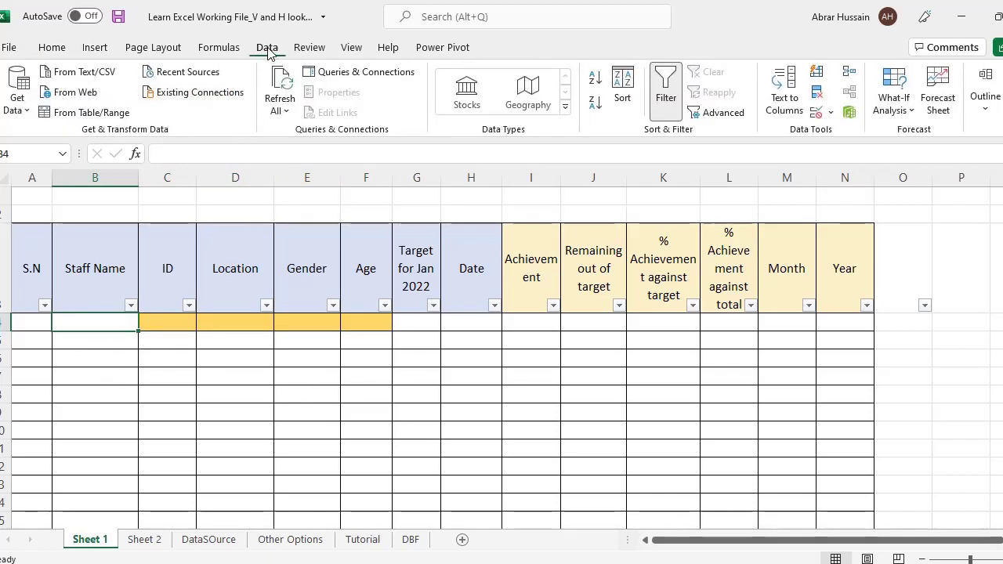
left_click(832, 113)
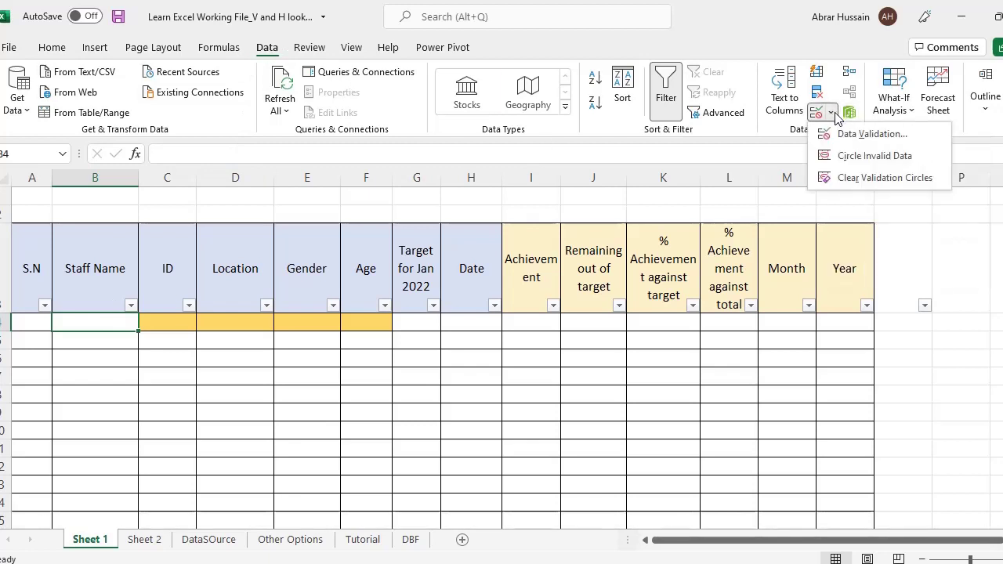
left_click(862, 135)
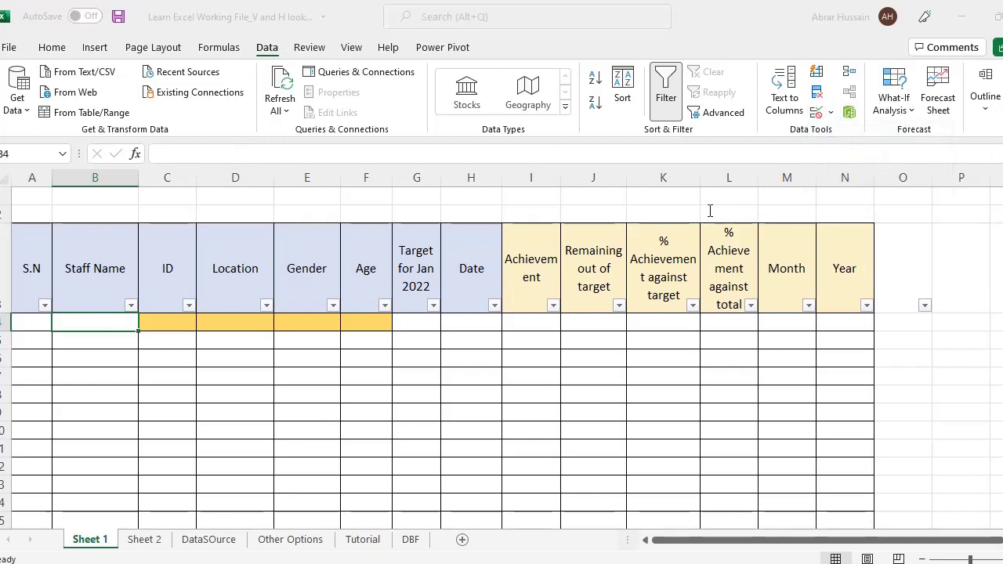
left_click(726, 279)
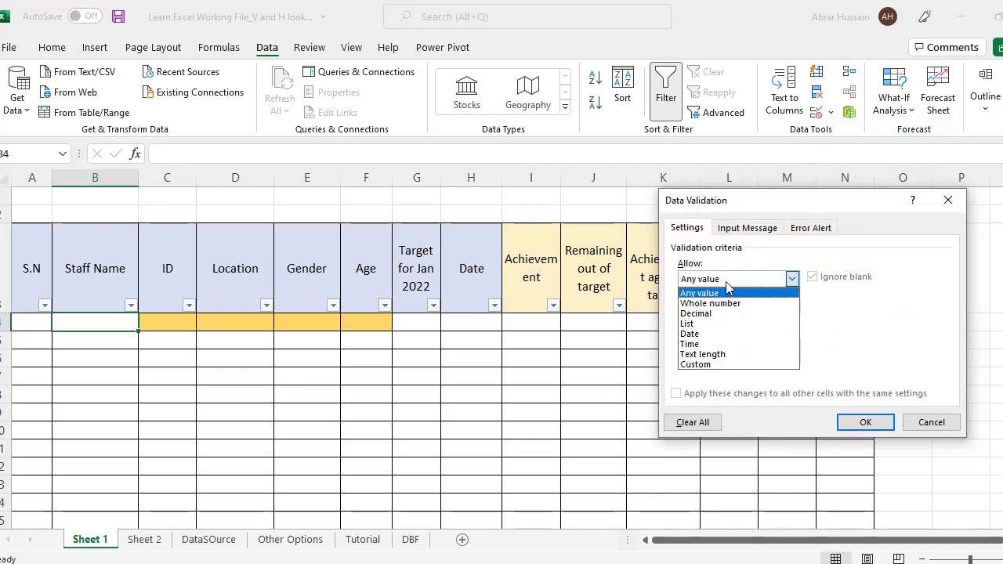
left_click(714, 323)
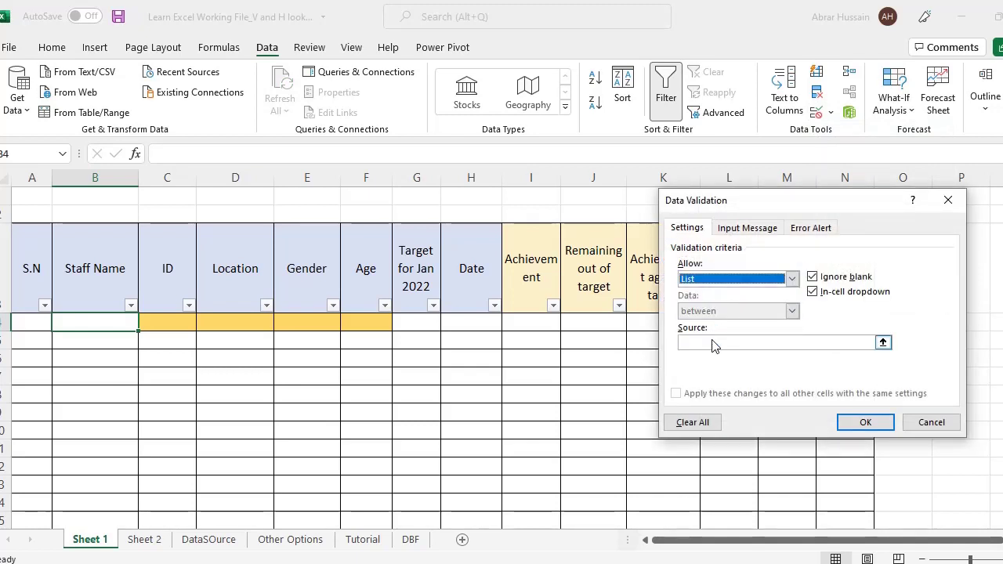
Step: Use the staff names H4:H14 on DataSOurce (=STAFF) as the list source, apply the validation and check B4's dropdown
left_click(713, 342)
left_click(697, 345)
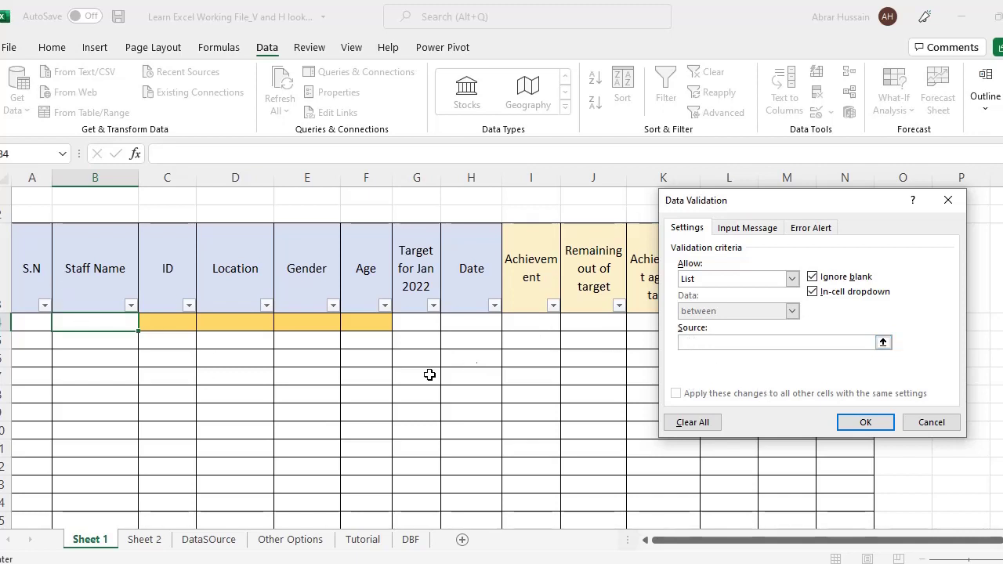
left_click(209, 539)
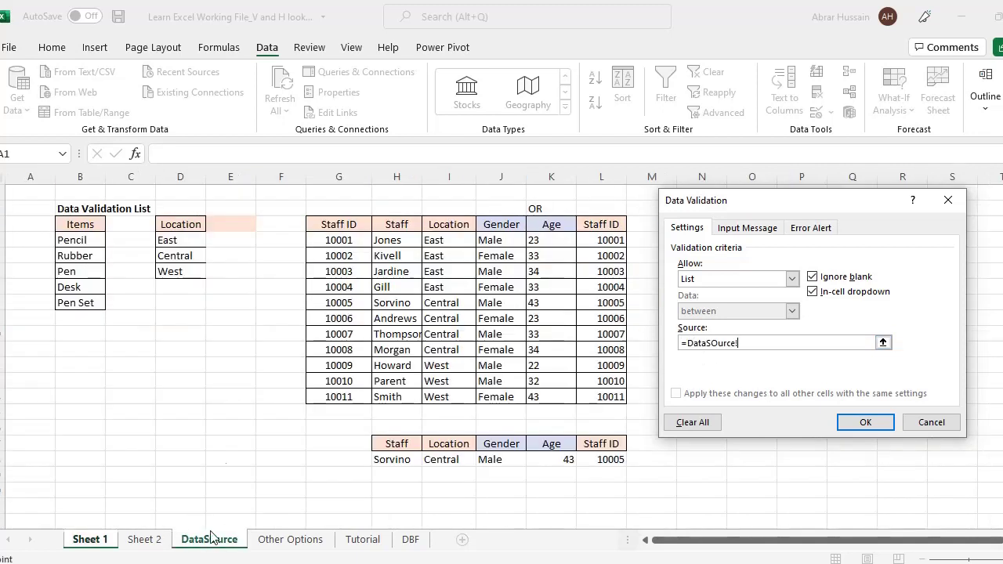
left_click(392, 241)
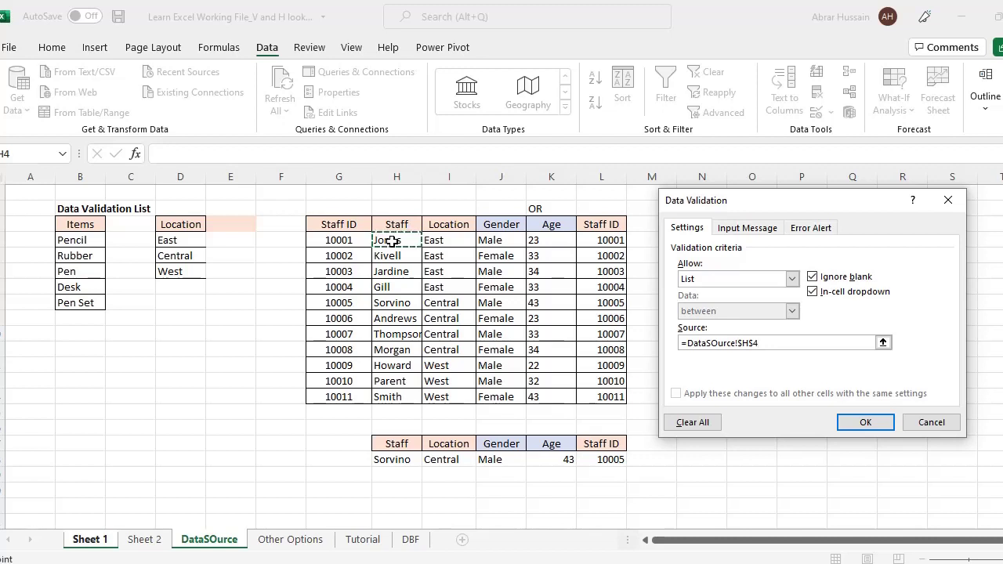
left_click_drag(392, 243, 401, 397)
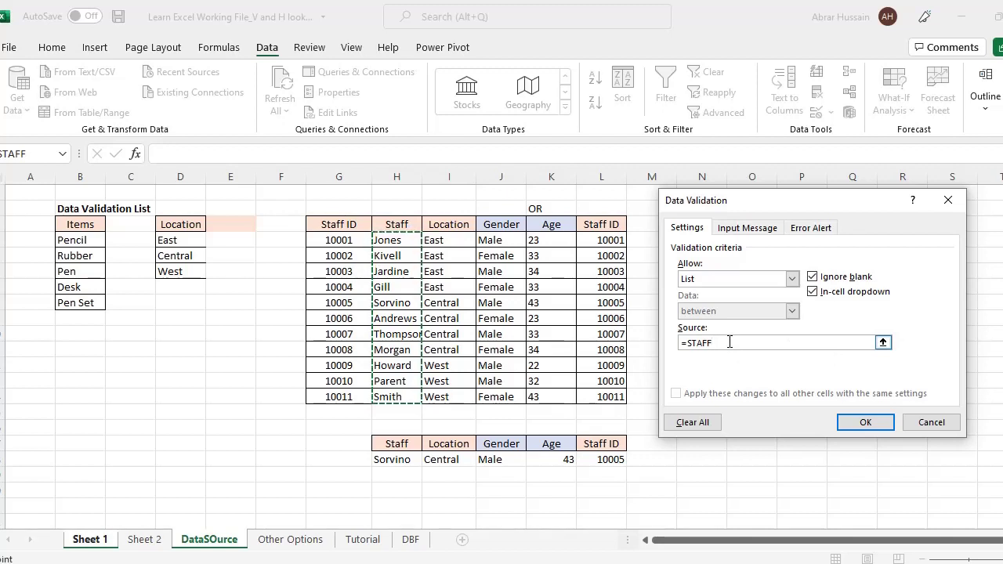
left_click(865, 422)
left_click(145, 323)
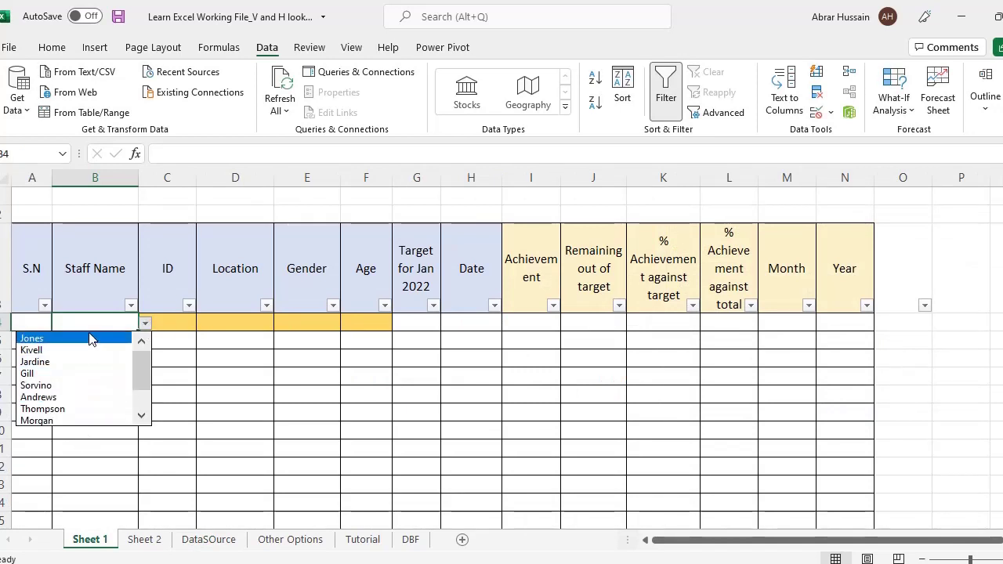
left_click(349, 377)
Step: Start a VLOOKUP formula in the first ID cell, C4, with the staff name cell B4 as the lookup value
left_click(161, 321)
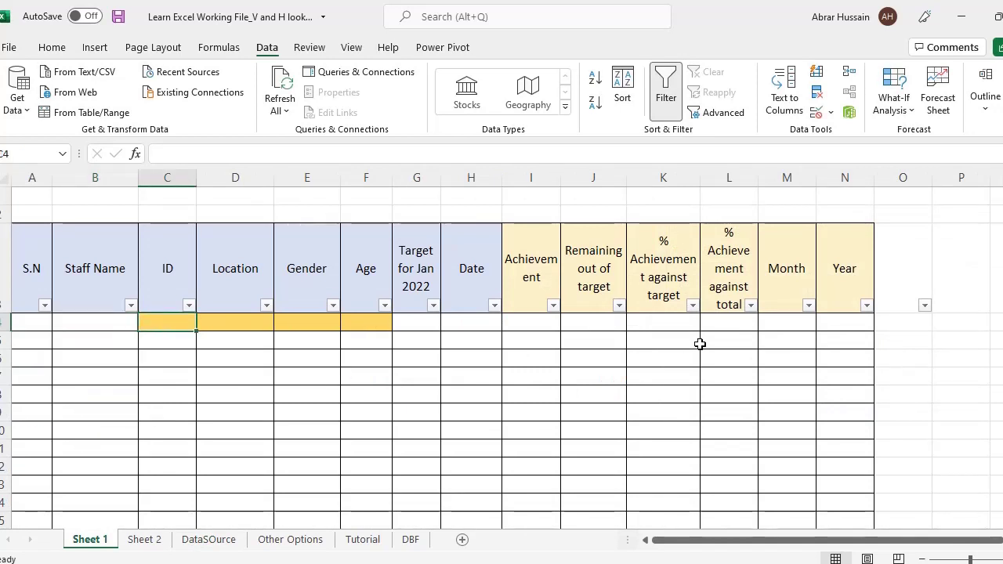
type("=")
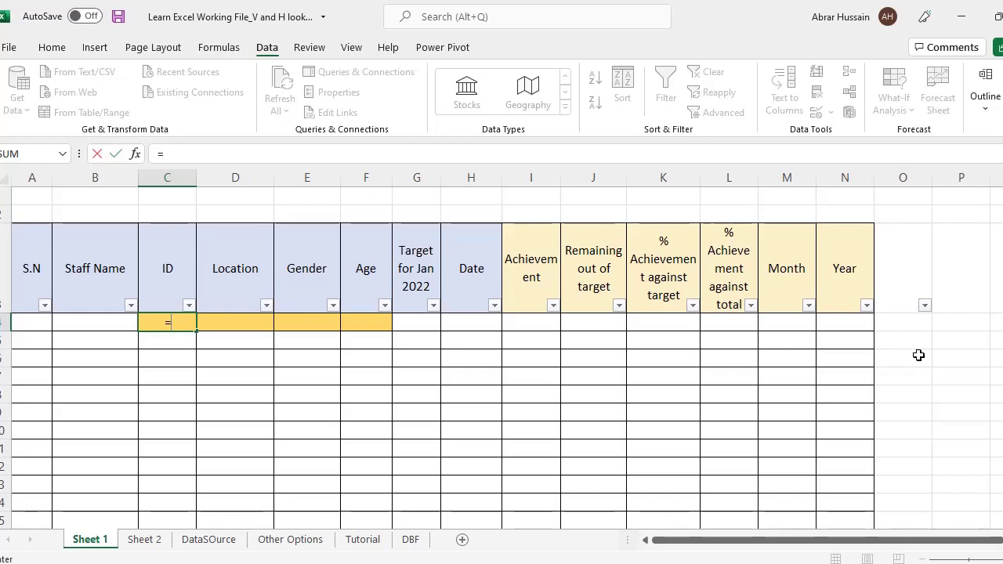
type("vlookup")
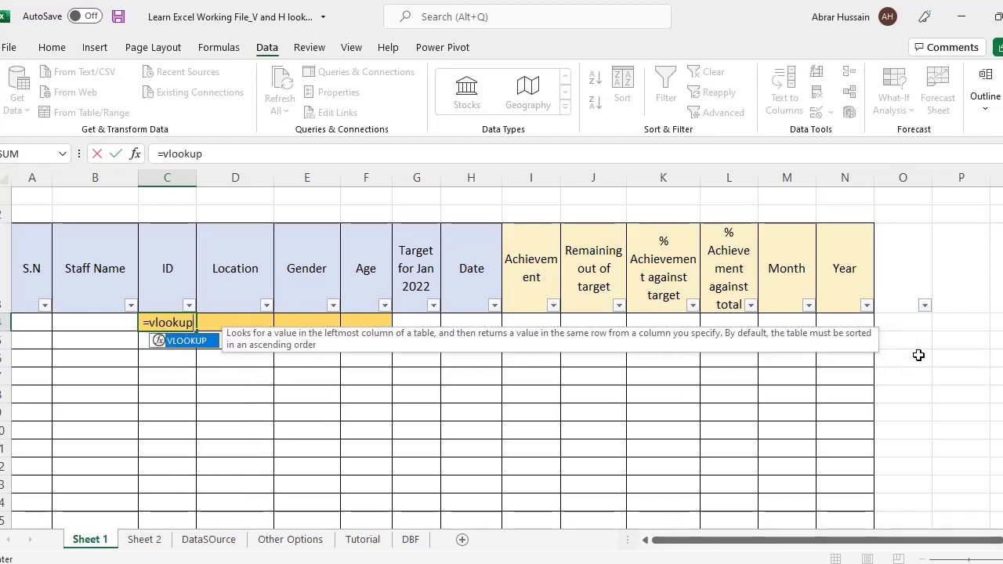
type("(")
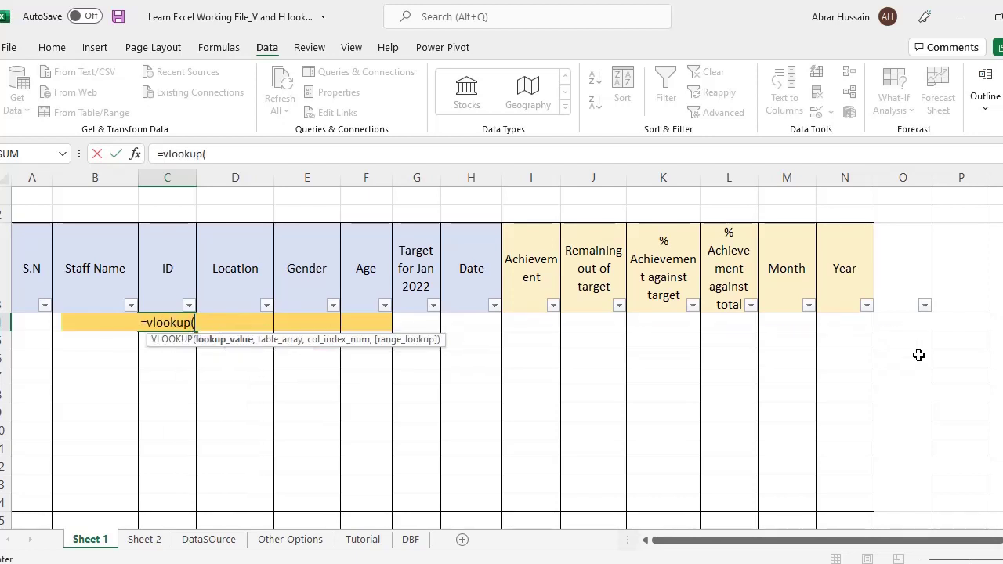
left_click(60, 341)
key("Up")
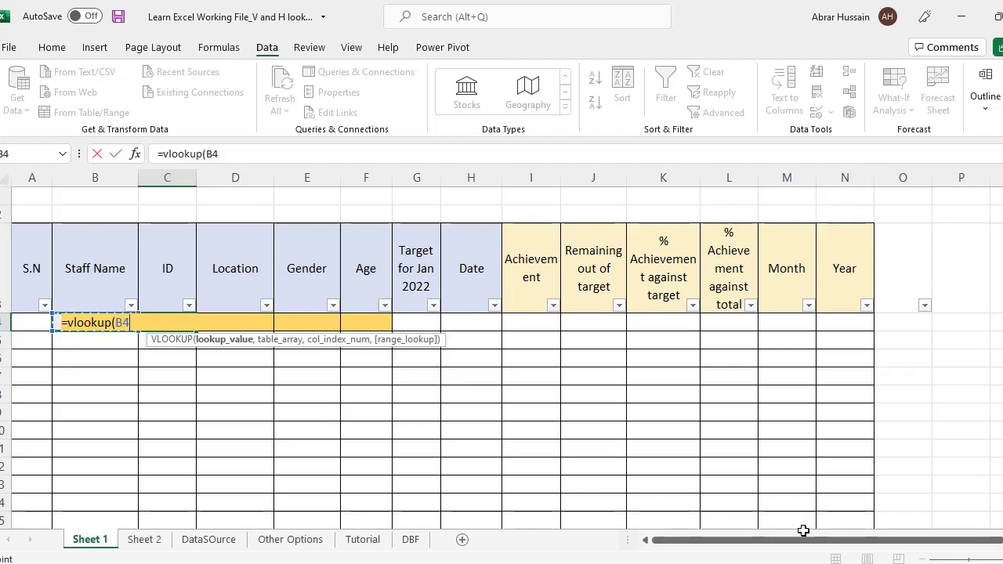
type(",")
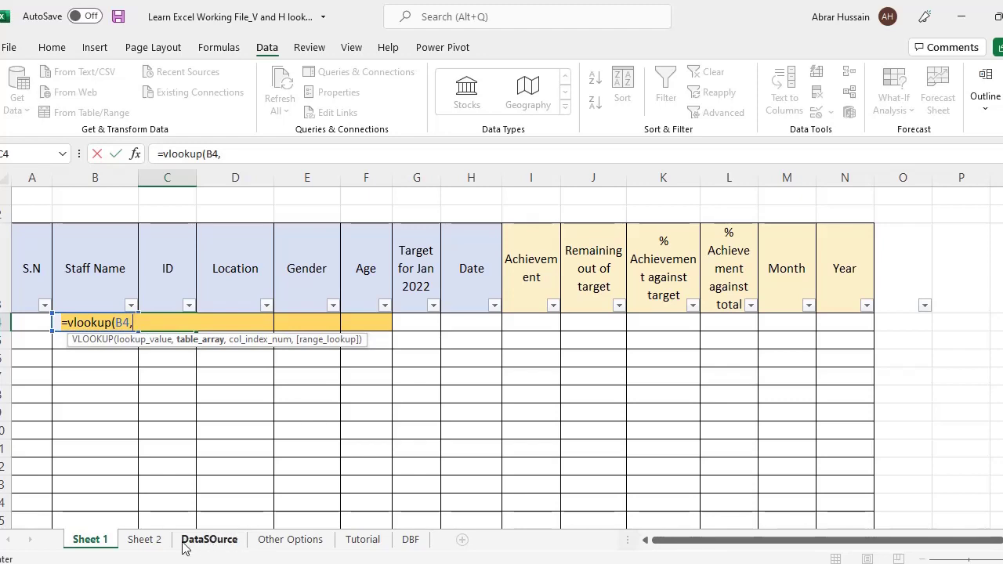
Step: Use the staff data H4:L14 on DataSOurce as the table array, with absolute references ($H$4:$L$14)
left_click(214, 540)
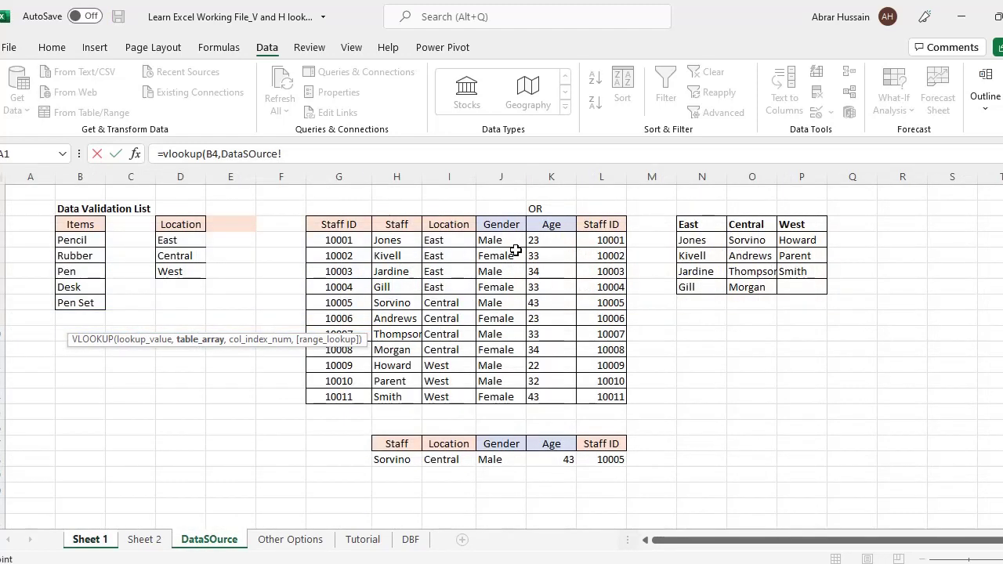
left_click(399, 243)
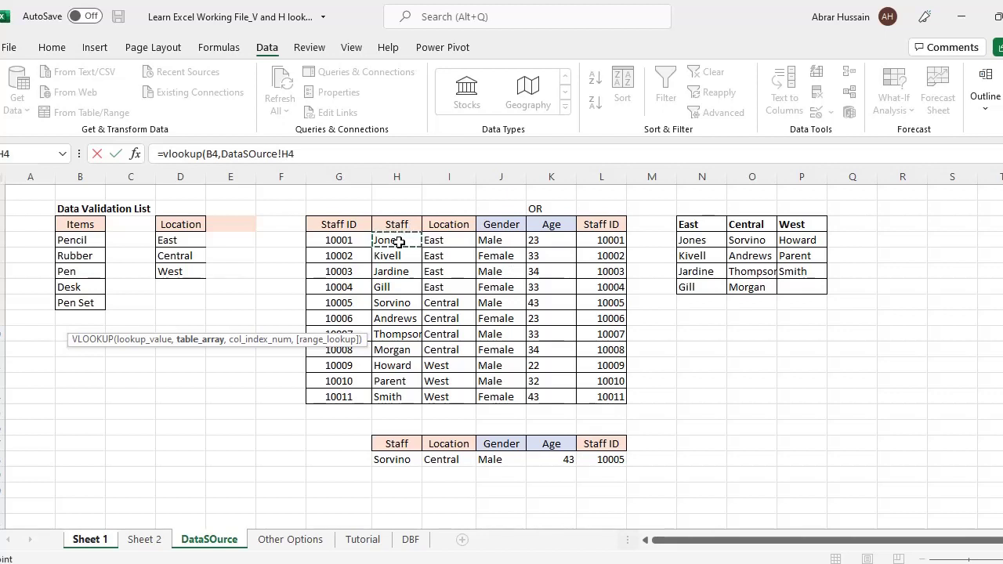
left_click_drag(399, 243, 617, 399)
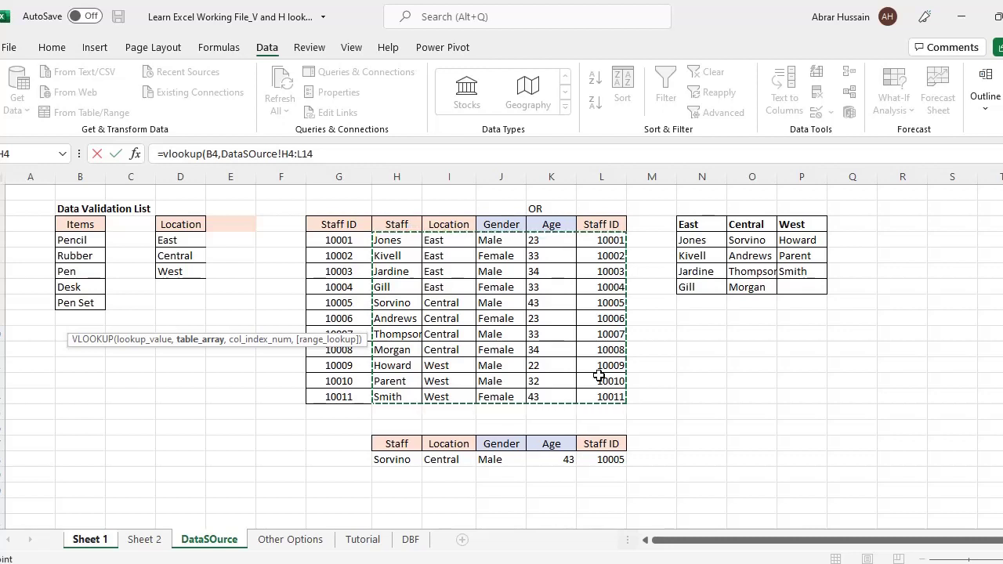
key("F4")
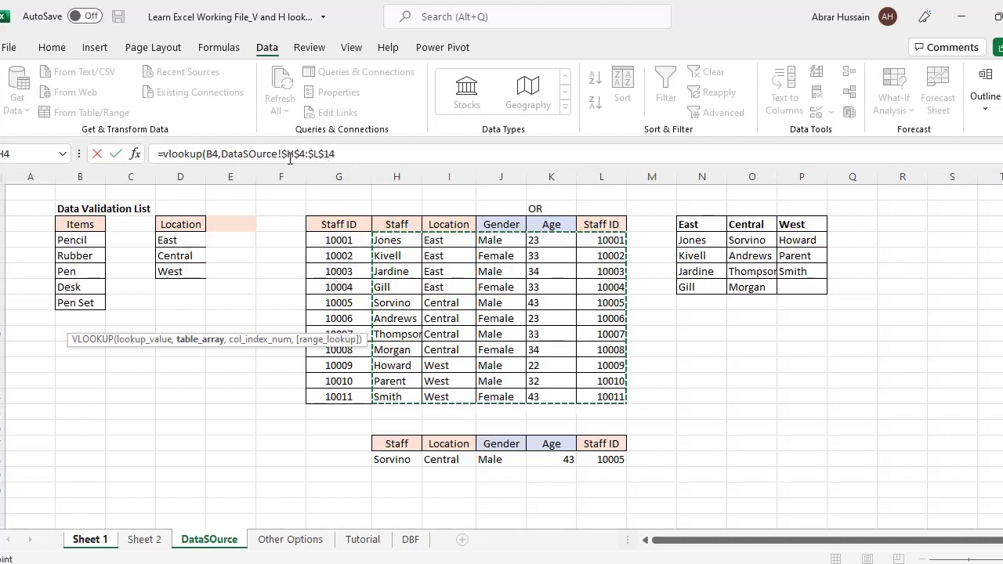
Step: Complete the C4 VLOOKUP with column index 5 and range lookup 0, and review the entered formula
left_click(361, 150)
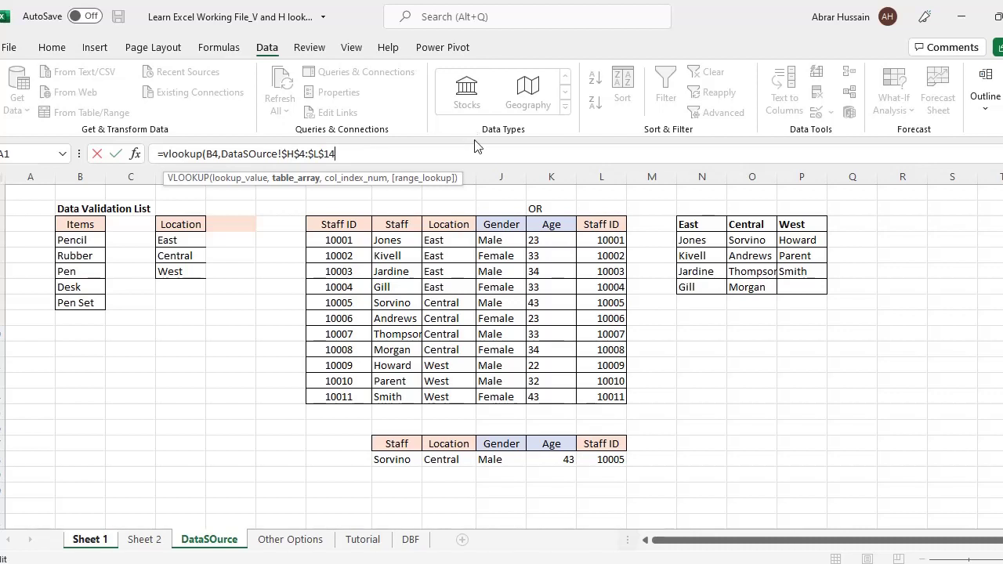
type(",5")
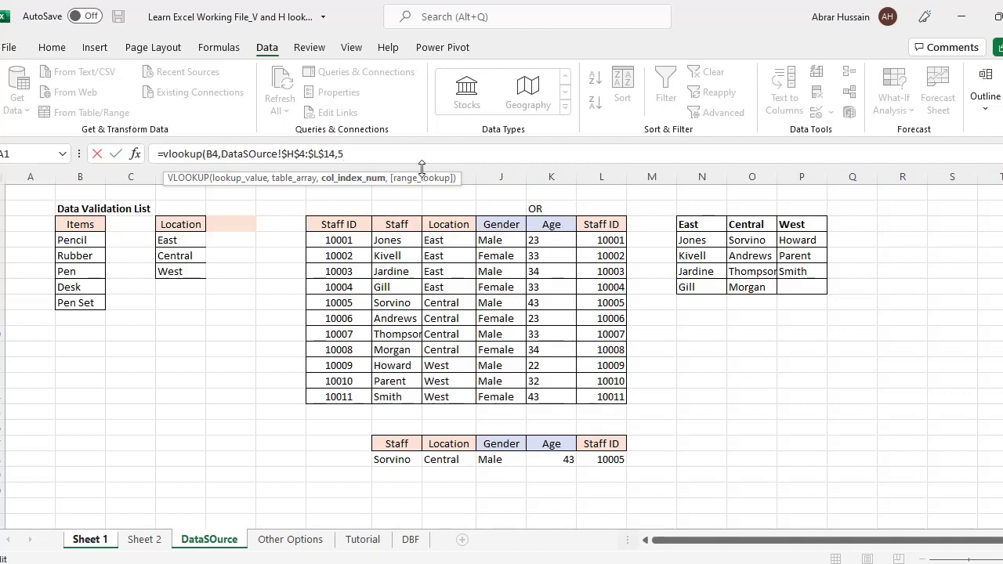
type(",0")
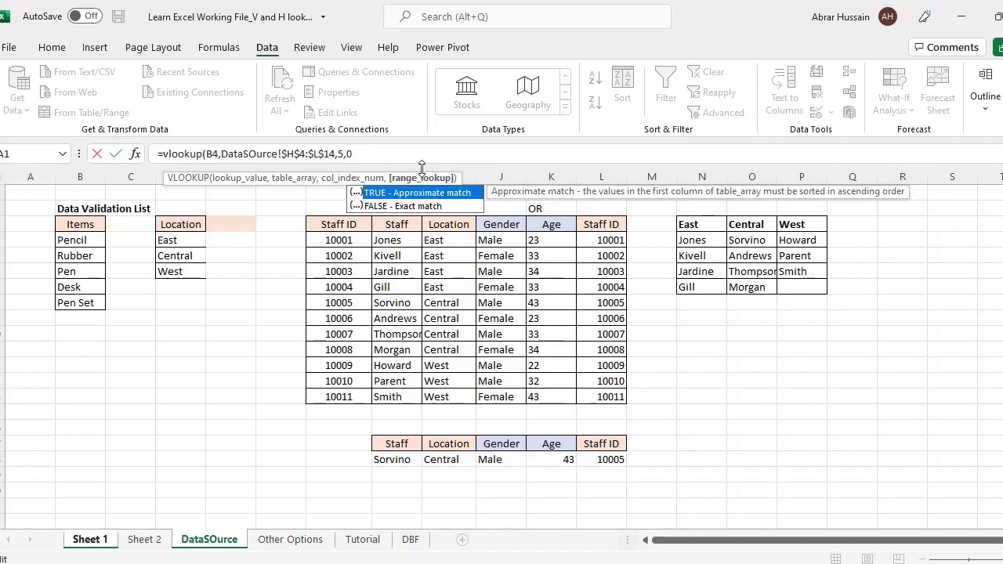
type(")")
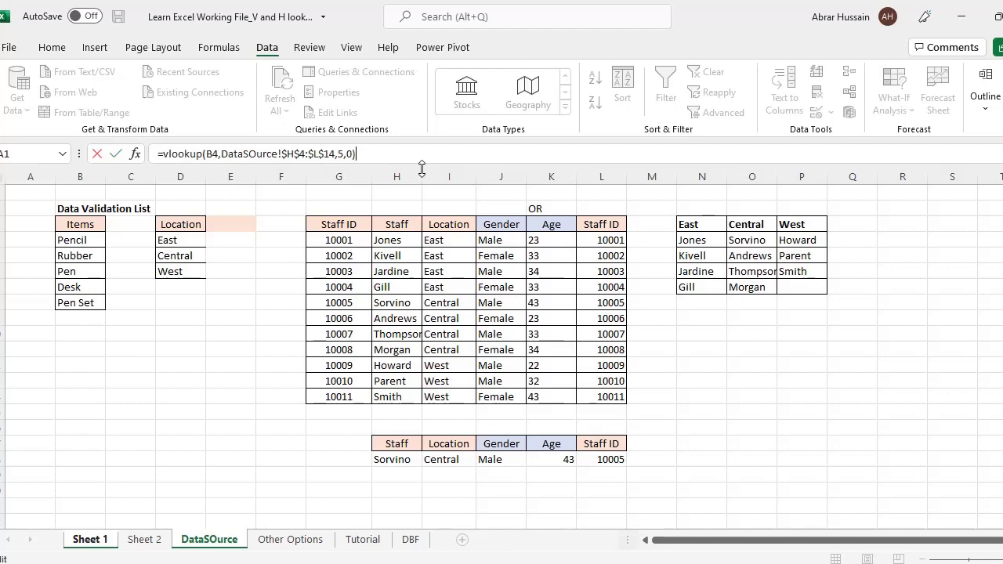
key("Return")
key("F2")
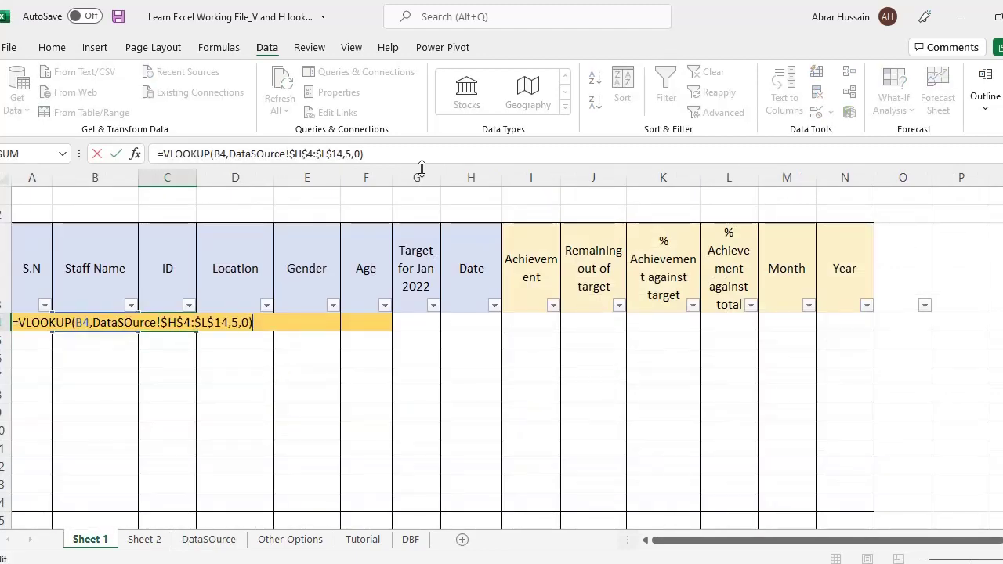
key("Escape")
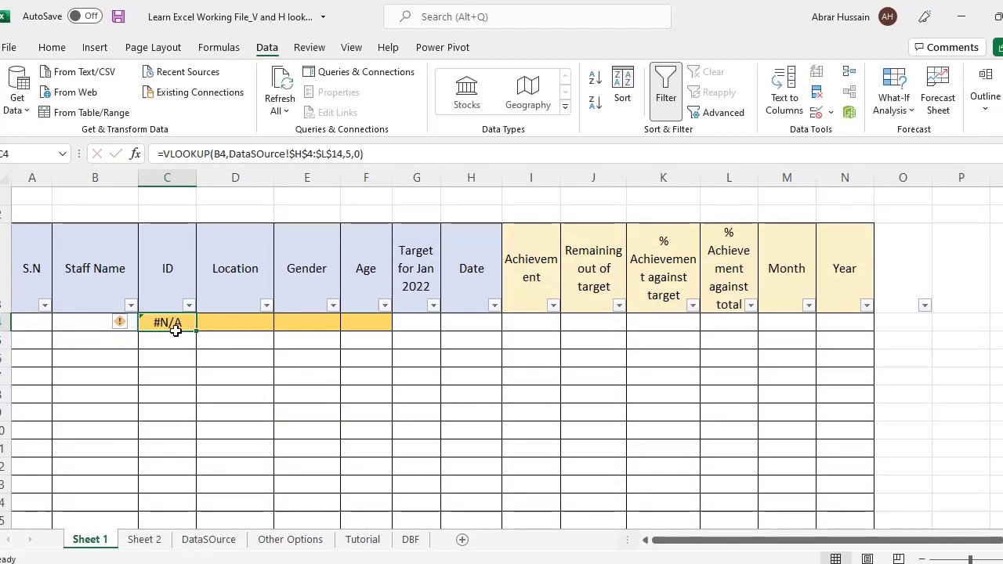
Step: Choose the third staff name from B4's dropdown list and check the ID returned in C4
left_click(75, 323)
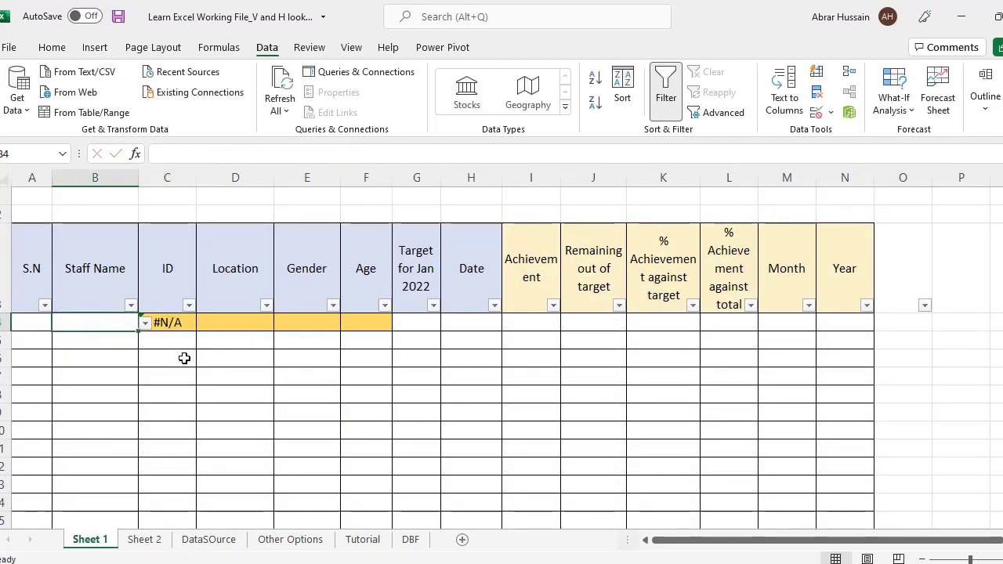
left_click(146, 323)
key("Escape")
left_click(93, 364)
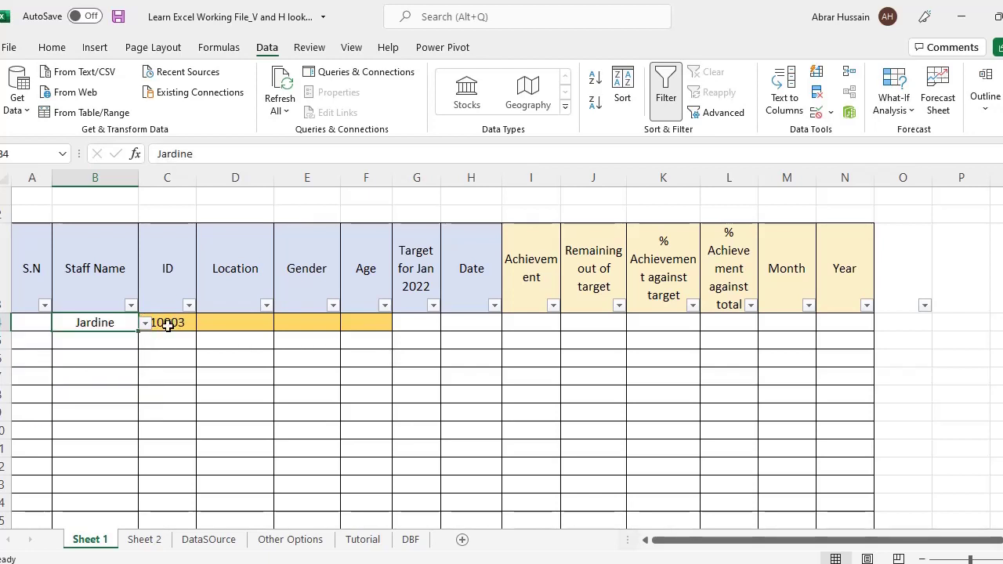
left_click(167, 325)
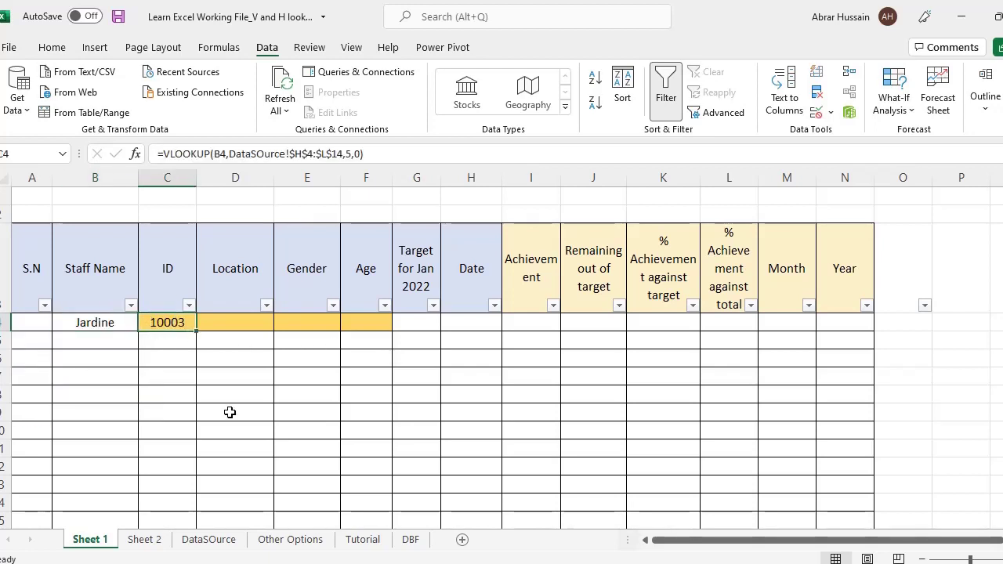
Step: Clear the staff name in B4 and inspect the VLOOKUP formula in C4
left_click(94, 311)
left_click(116, 324)
left_click(145, 323)
key("Escape")
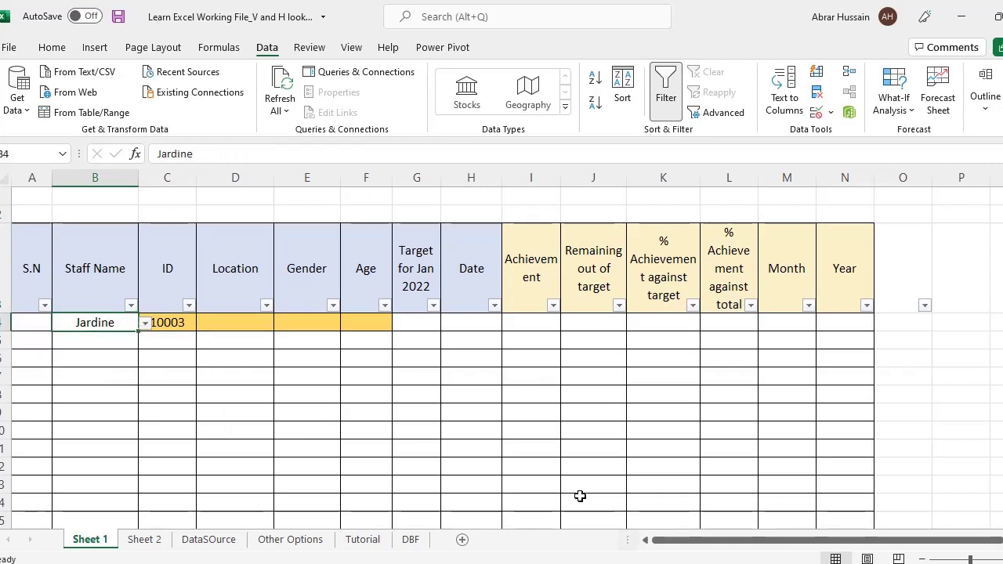
key("Delete")
key("Right")
key("F2")
key("Escape")
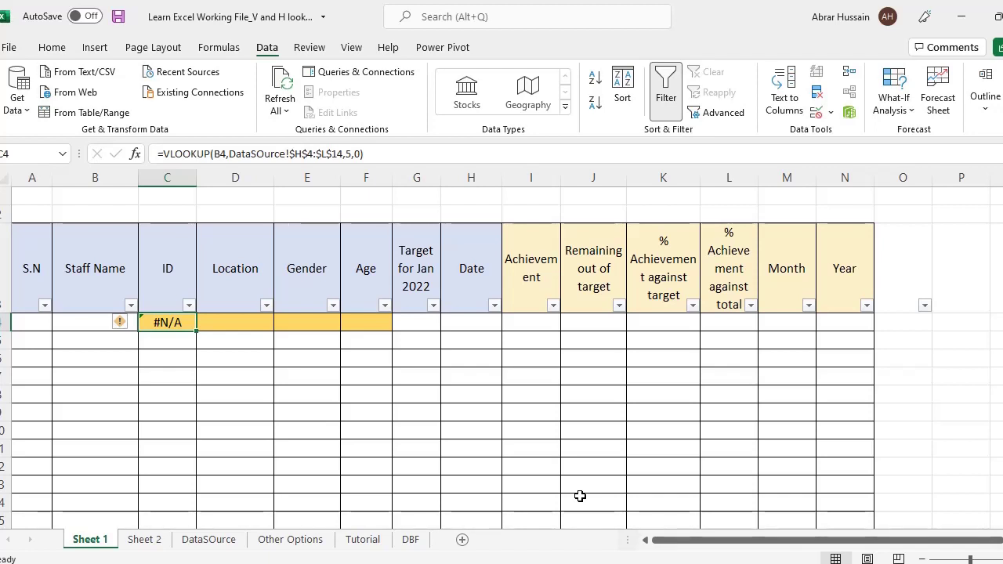
Step: Wrap C4's VLOOKUP in IFERROR with 0 as the error value, and review the entered formula
left_click(160, 153)
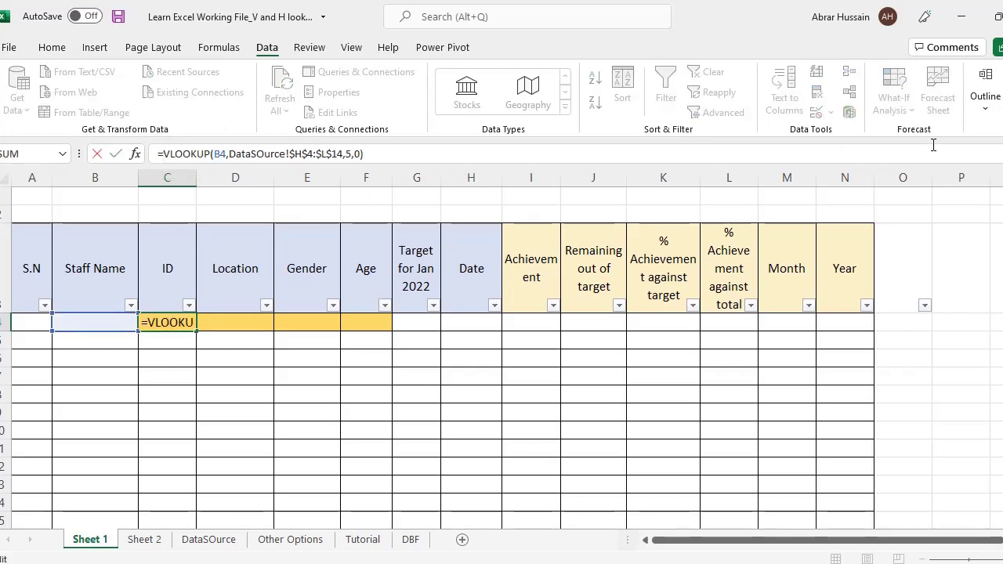
type("IFERR")
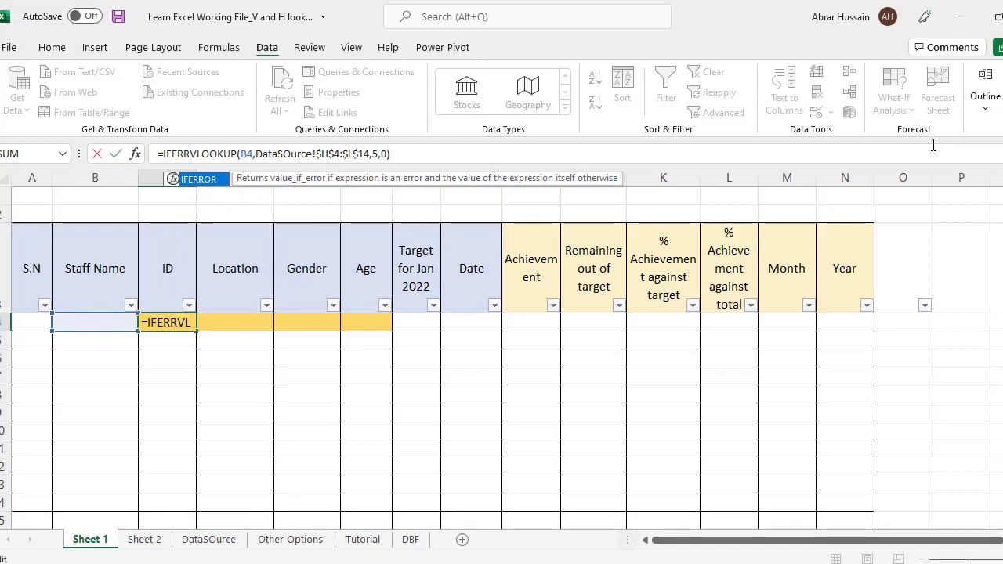
type("OR((")
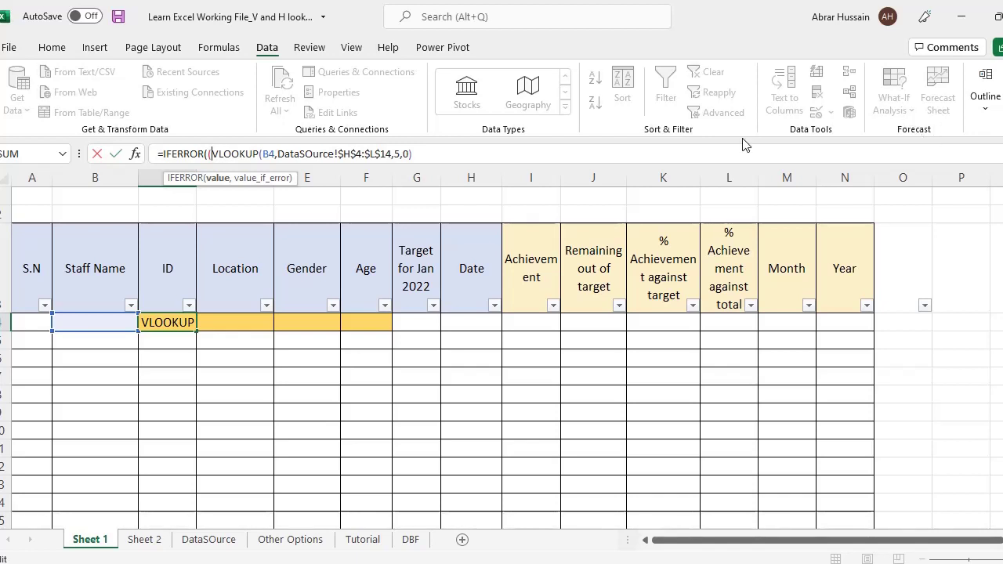
left_click(448, 157)
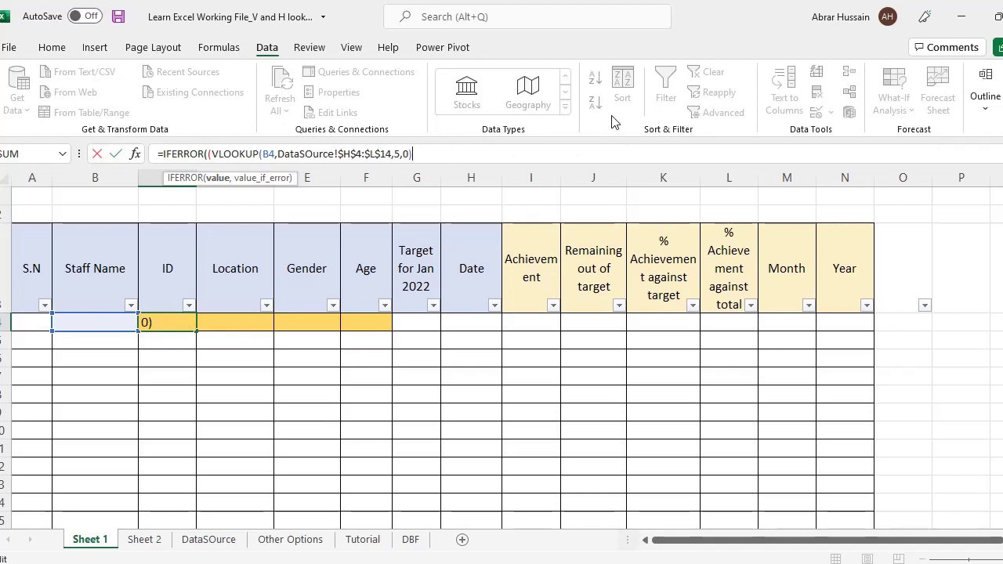
type("),")
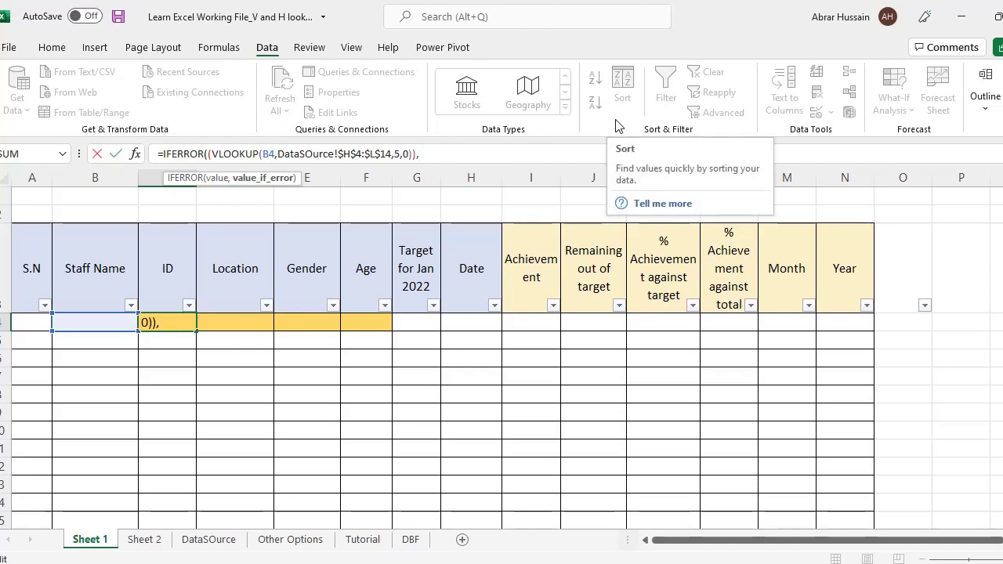
type("0)")
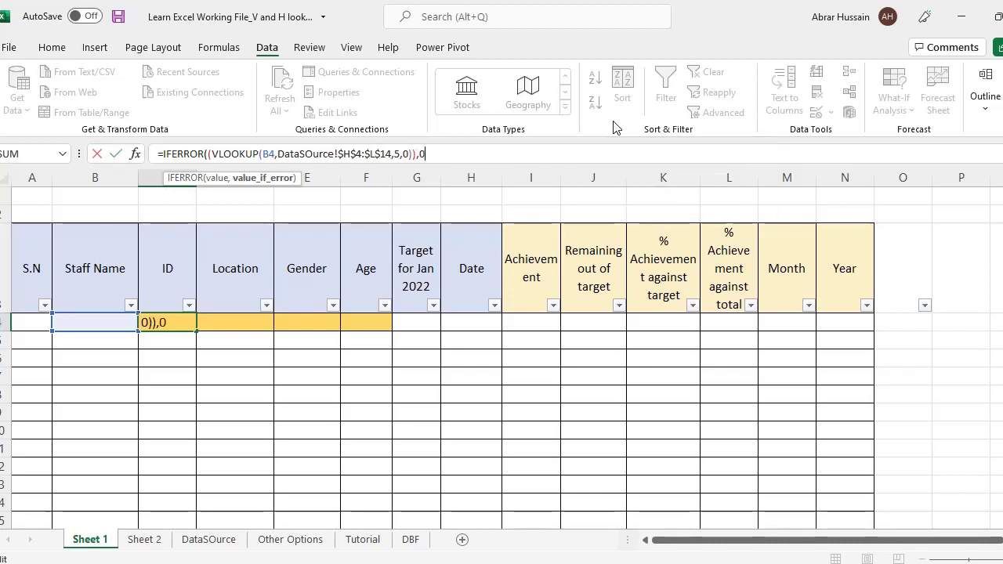
key("Return")
key("Up")
key("F2")
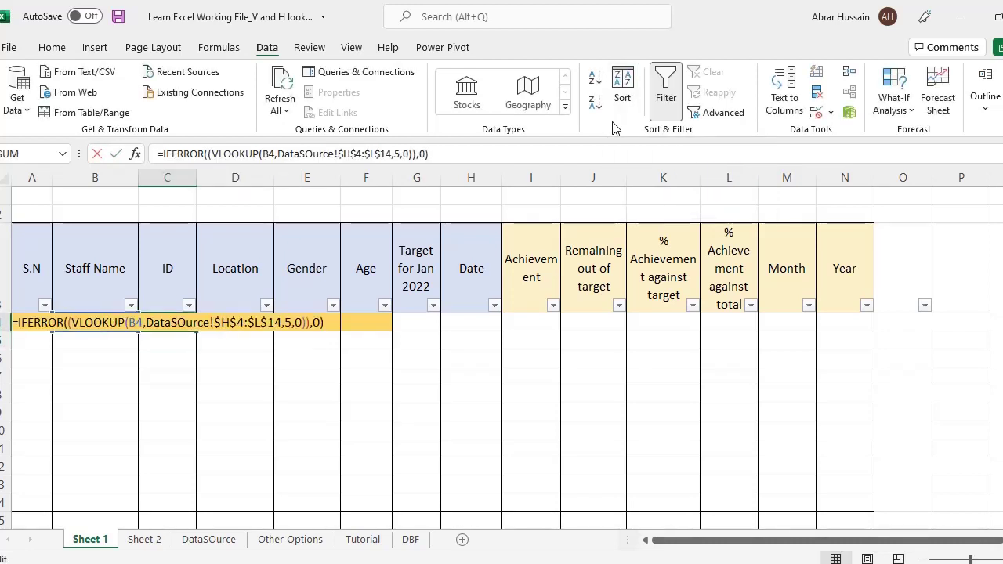
key("Escape")
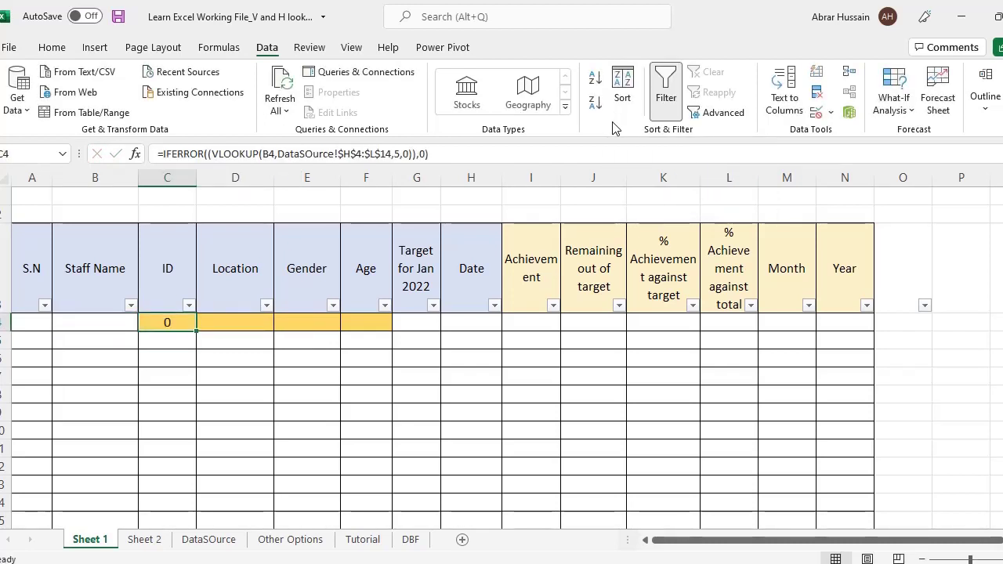
Step: Try NA, without quotation marks, as the error value in C4's IFERROR formula
key("F2")
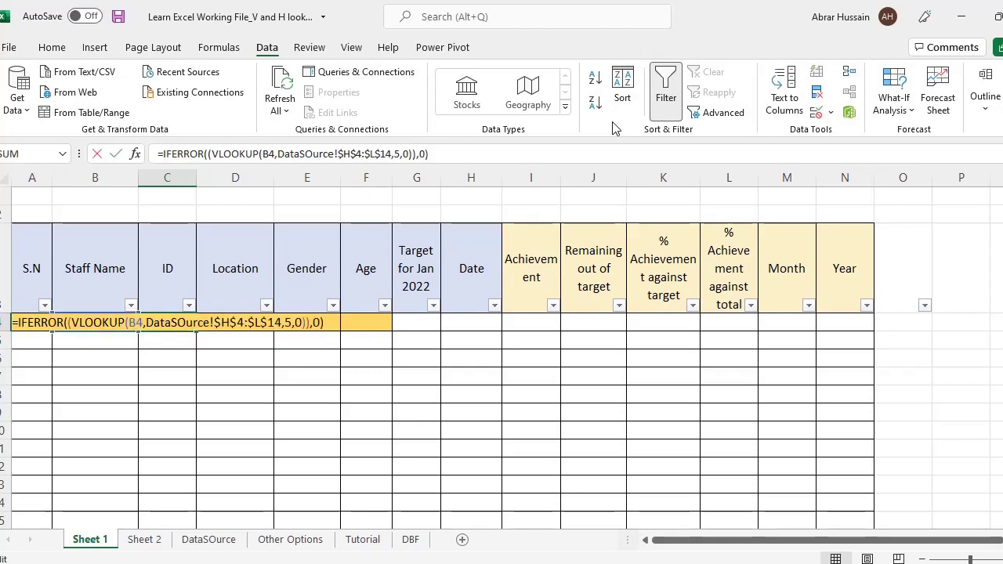
key("BackSpace")
key("BackSpace")
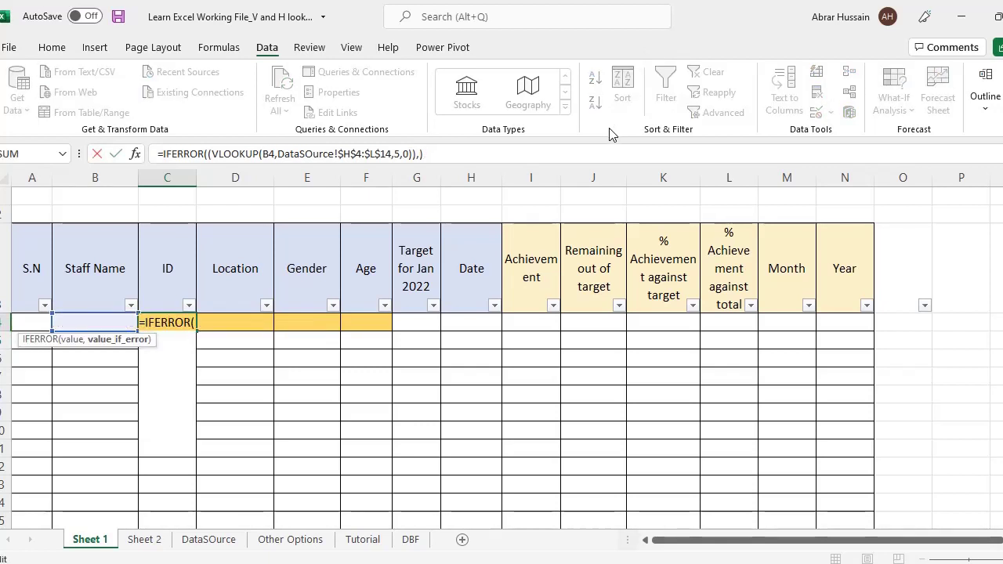
type("NA")
key("ctrl+Return")
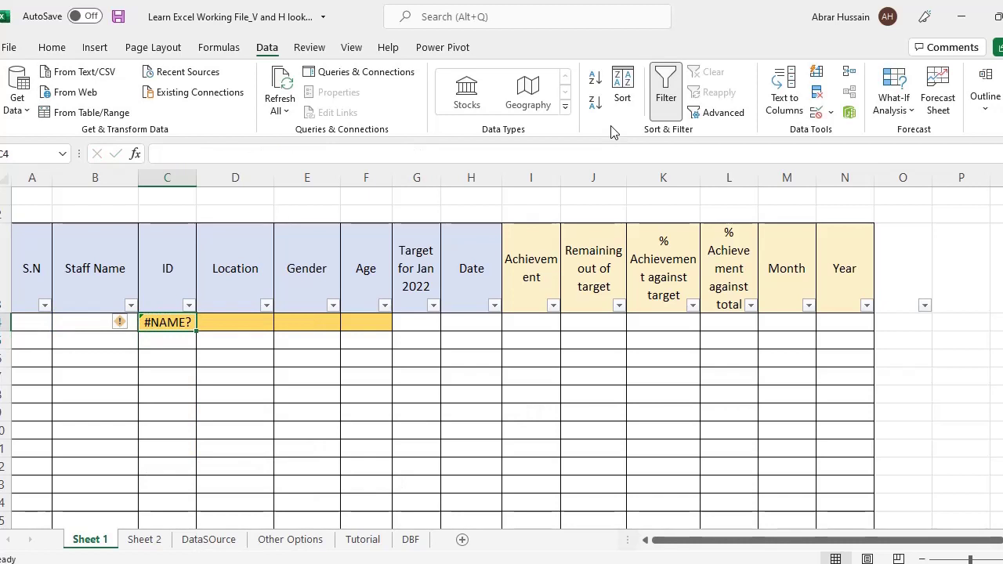
Step: Set the error value in C4's IFERROR formula back to 0
key("F2")
key("Left")
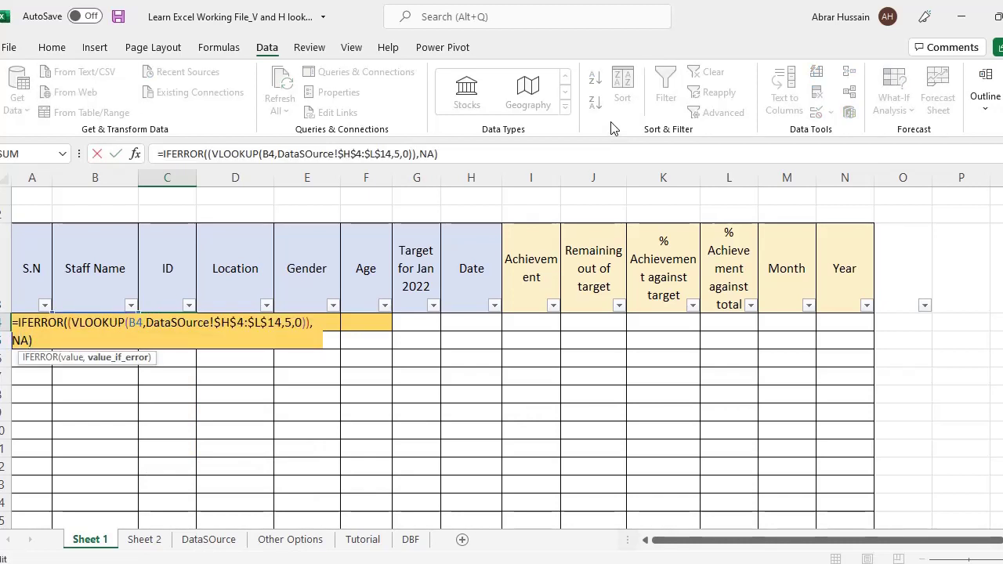
key("BackSpace")
key("BackSpace")
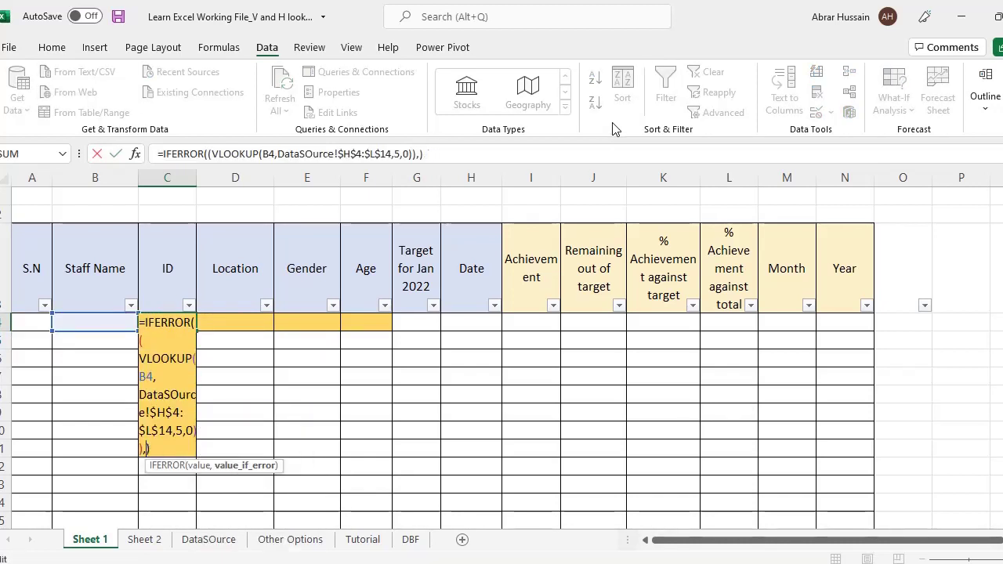
type("0")
key("ctrl+Return")
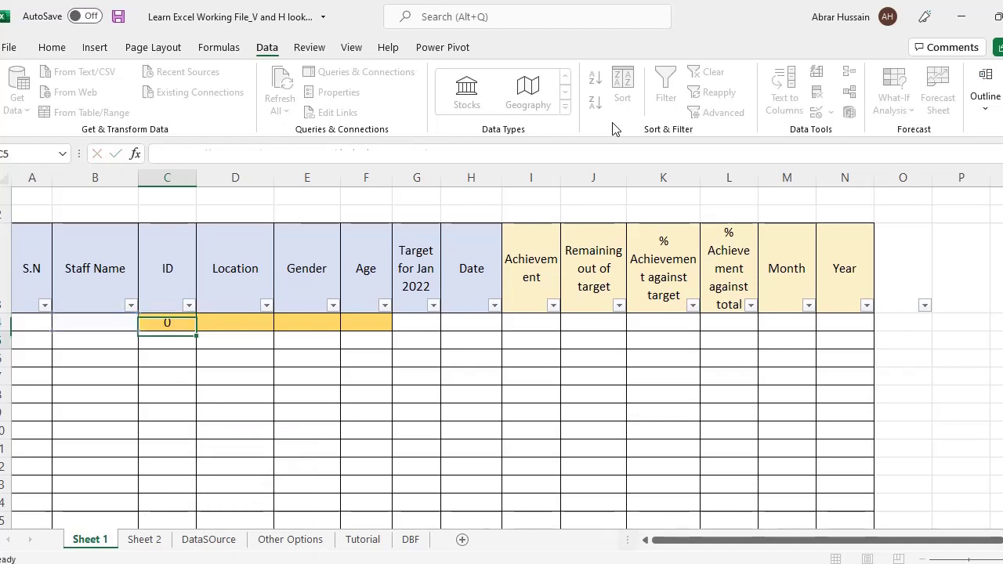
Step: Try "NA", in quotation marks, as the error value in C4's IFERROR formula
left_click(444, 161)
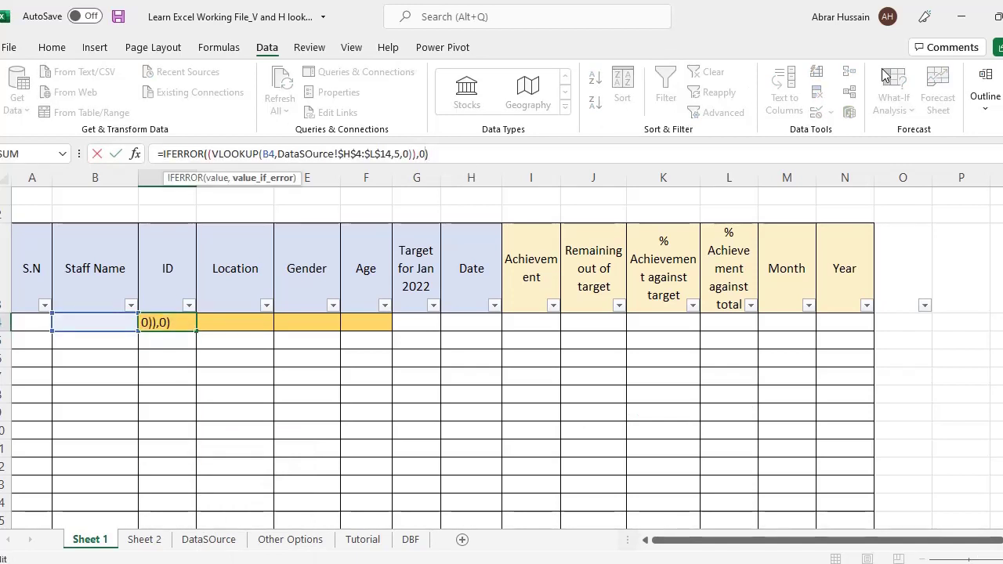
key("ctrl+Return")
key("F2")
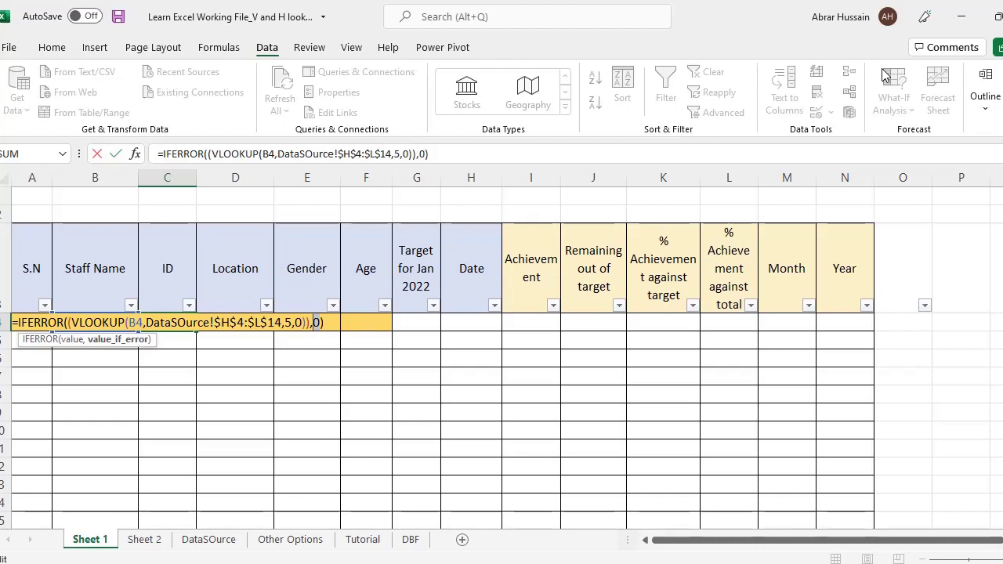
type("\"\"")
key("Left")
type("NA")
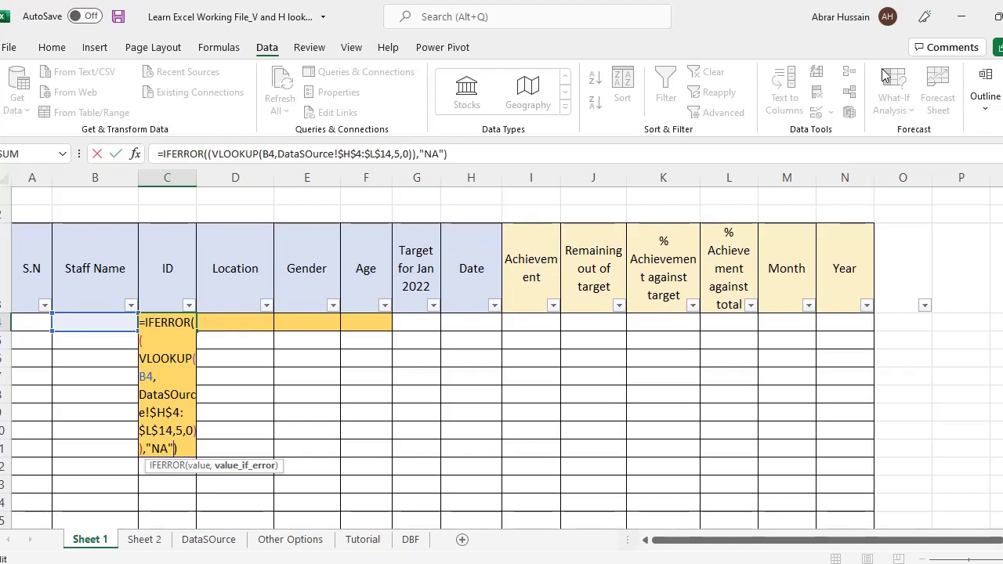
key("ctrl+Return")
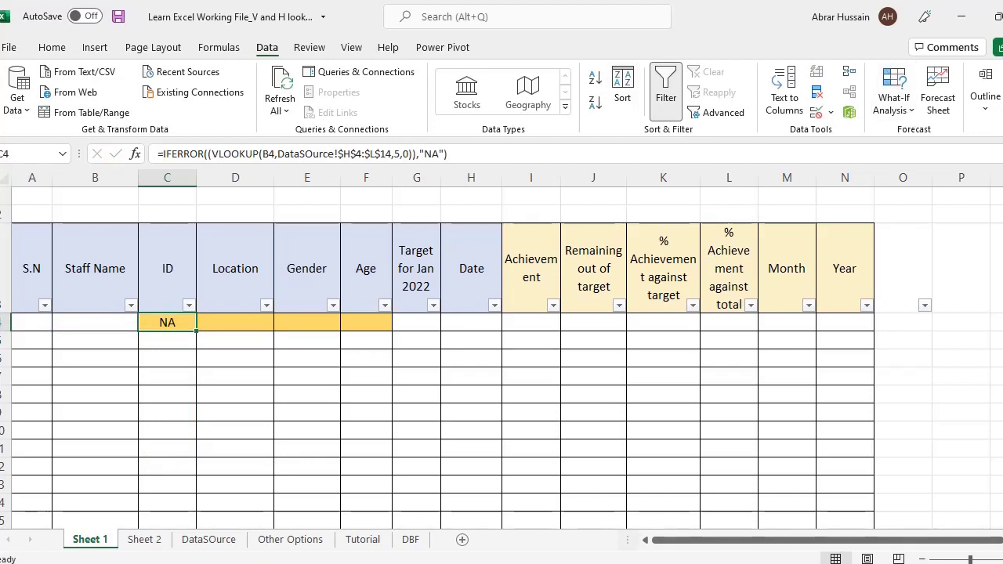
Step: Undo the IFERROR edits in C4 back to the plain VLOOKUP formula
key("ctrl+z")
key("ctrl+z")
key("ctrl+z")
key("ctrl+z")
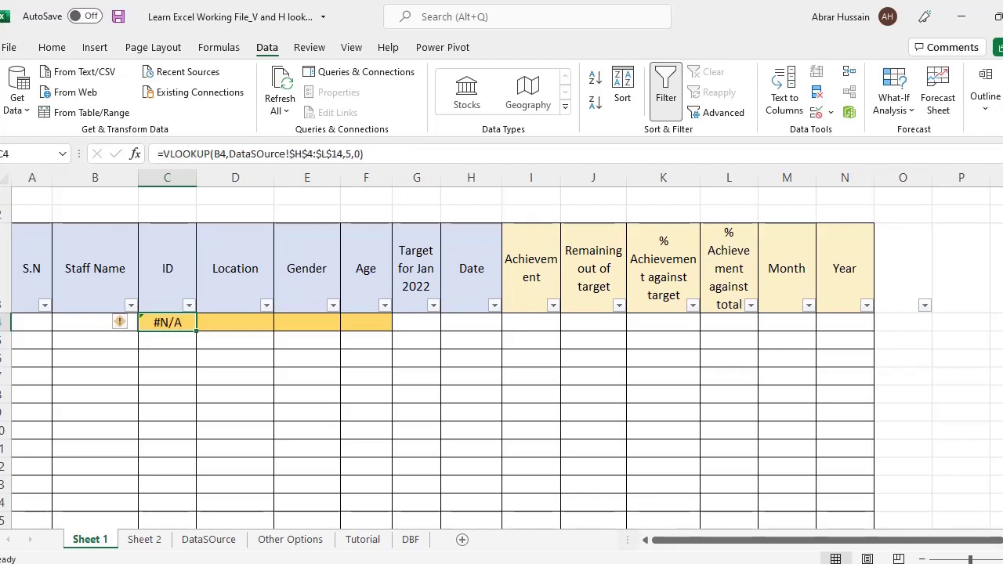
Step: Copy the exact text of C4's VLOOKUP formula into the Location, Gender and Age cells D4, E4 and F4
double_click(156, 322)
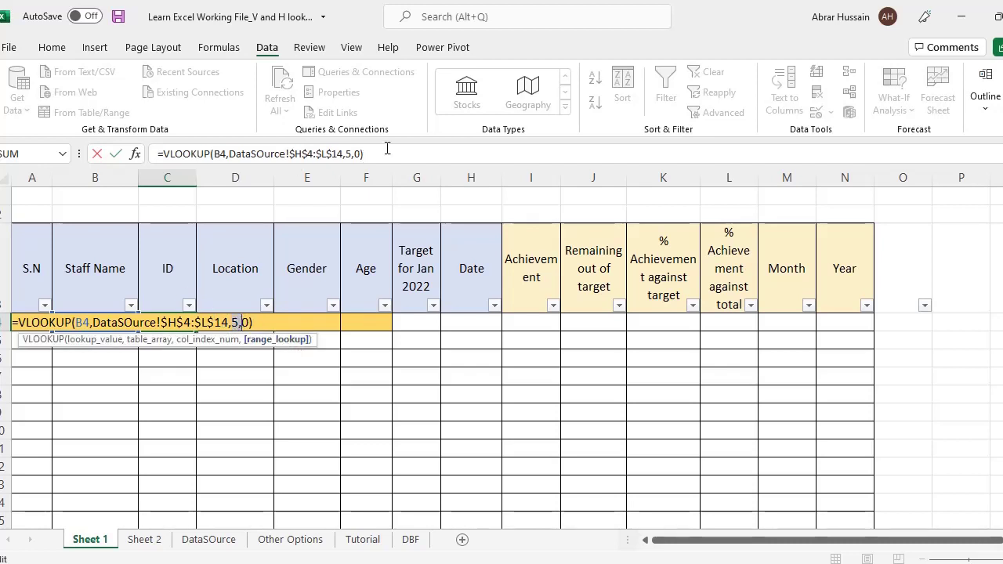
left_click_drag(363, 153, 97, 137)
key("ctrl+c")
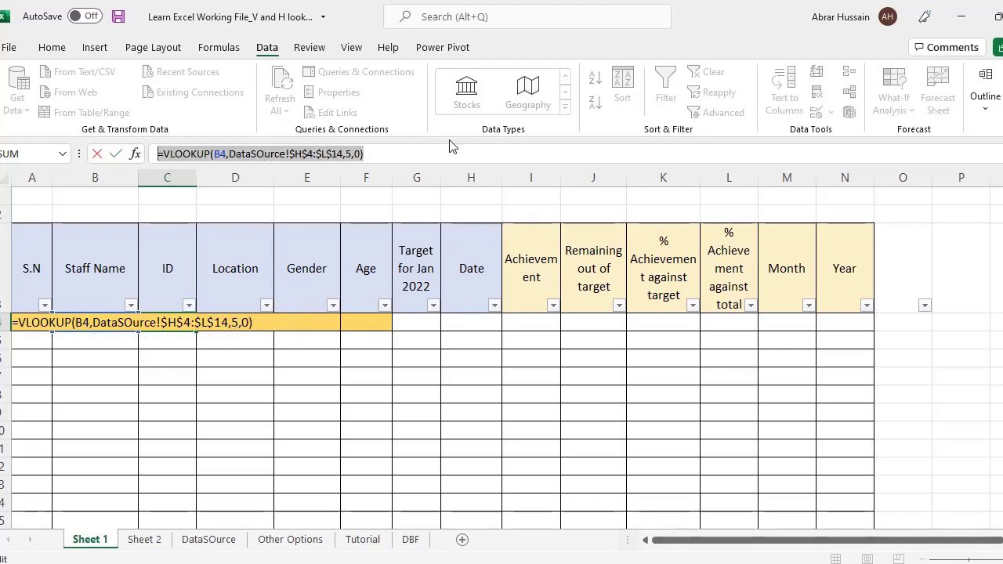
key("Escape")
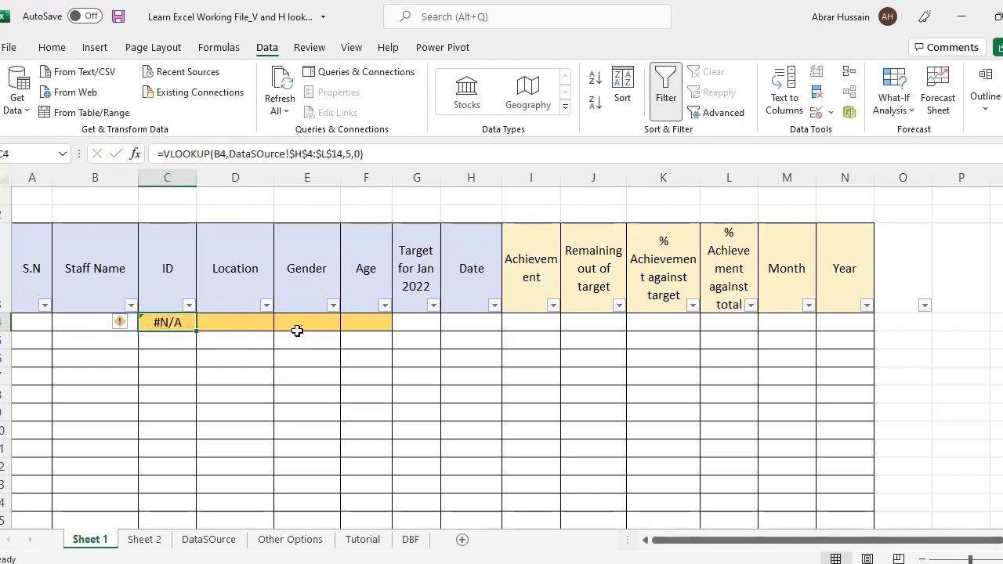
left_click(251, 322)
key("ctrl+v")
key("Right")
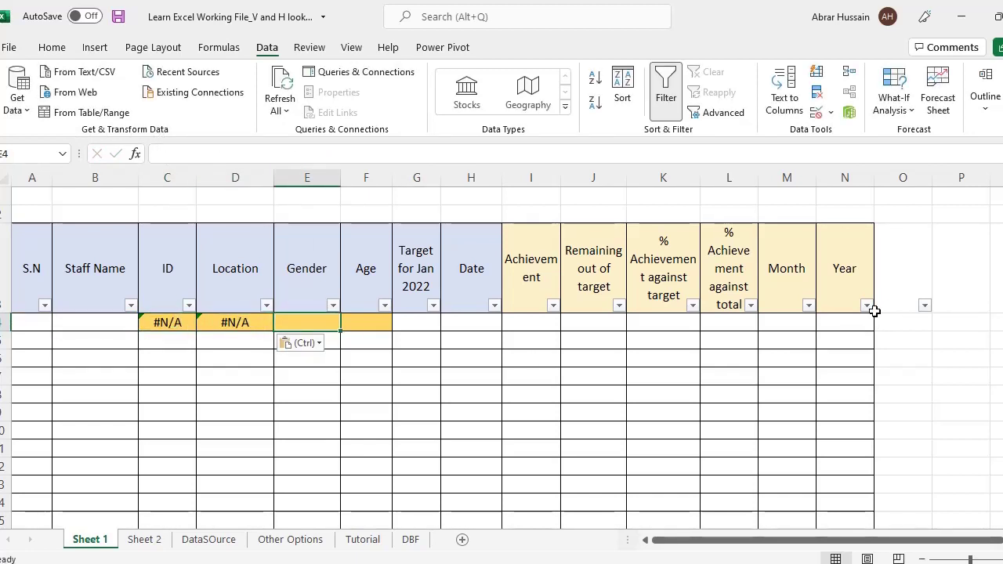
key("ctrl+v")
key("Right")
key("ctrl+v")
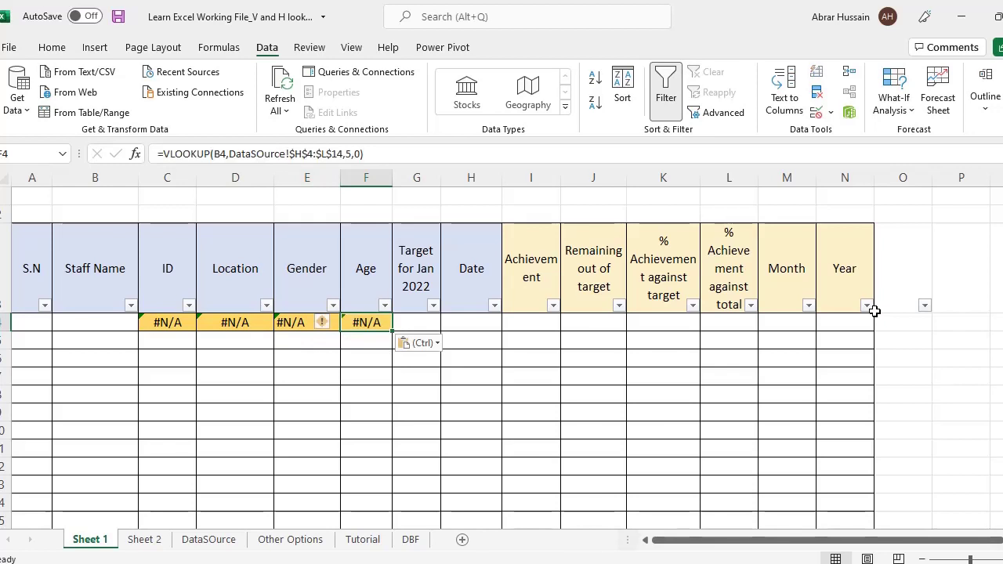
key("Left")
key("Left")
key("Left")
key("Right")
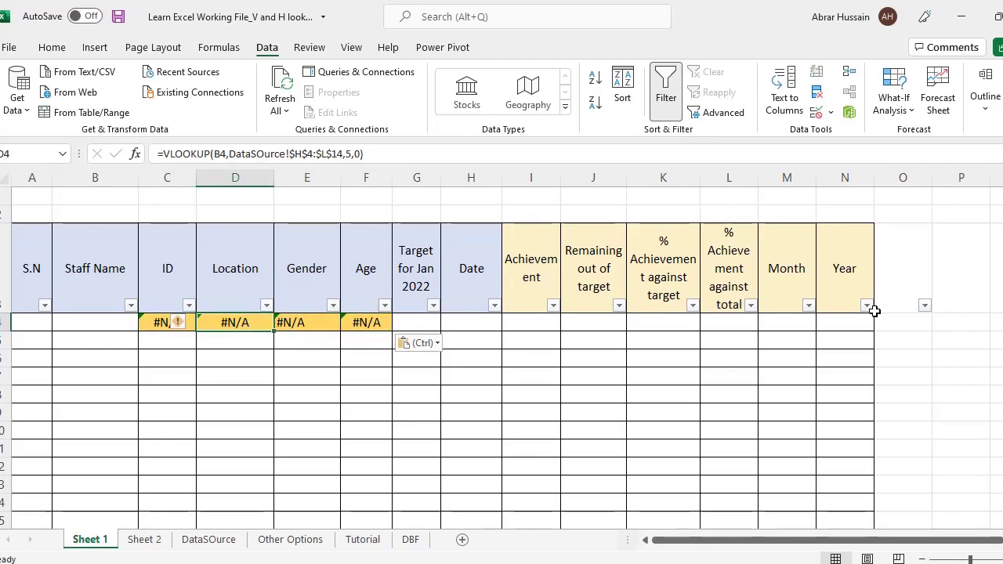
Step: Number the Staff through Staff ID columns 1 to 5 in H2:L2 on the DataSOurce sheet
left_click(204, 540)
left_click(447, 225)
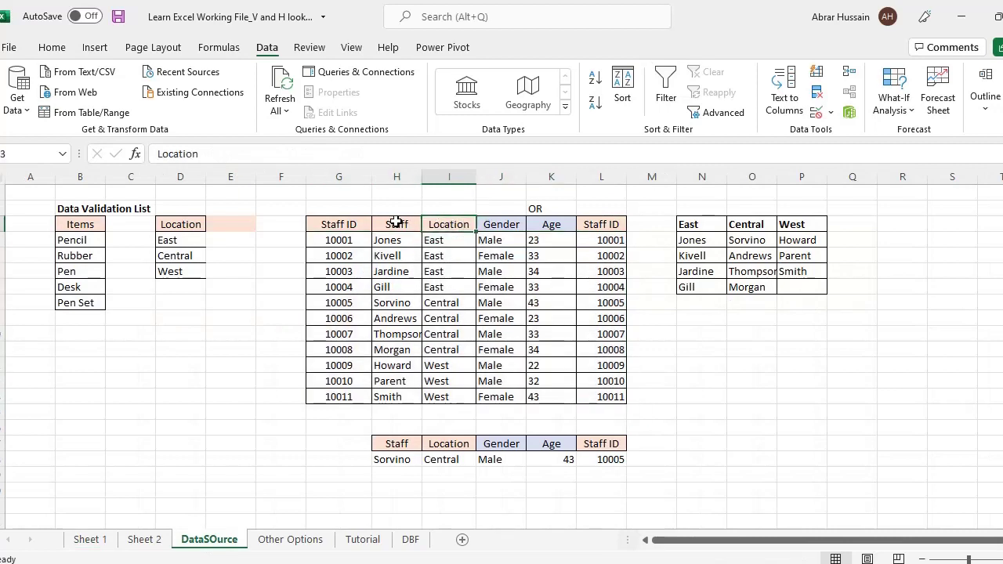
left_click_drag(395, 225, 447, 226)
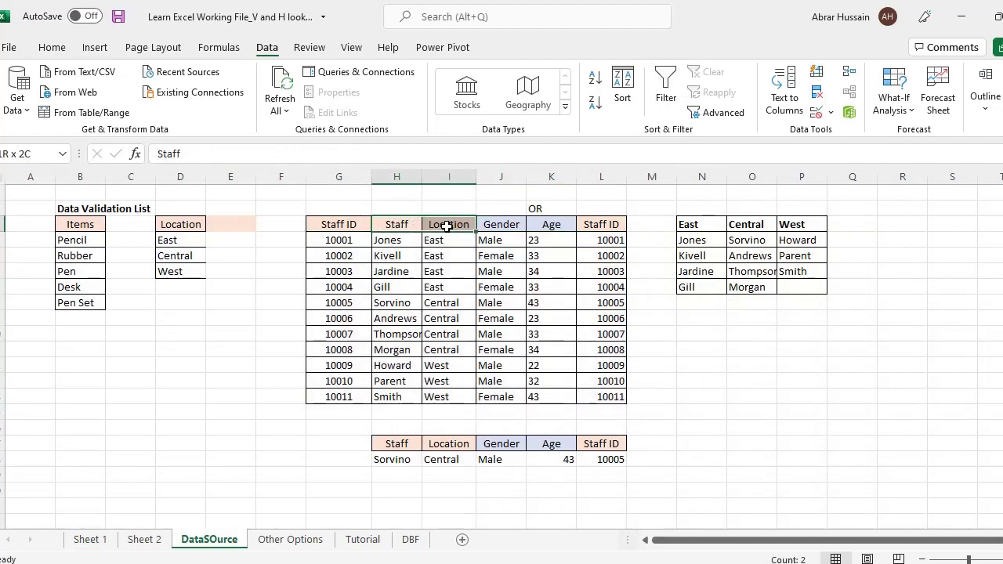
left_click(398, 209)
type("1")
key("Right")
type("2")
key("Right")
type("3")
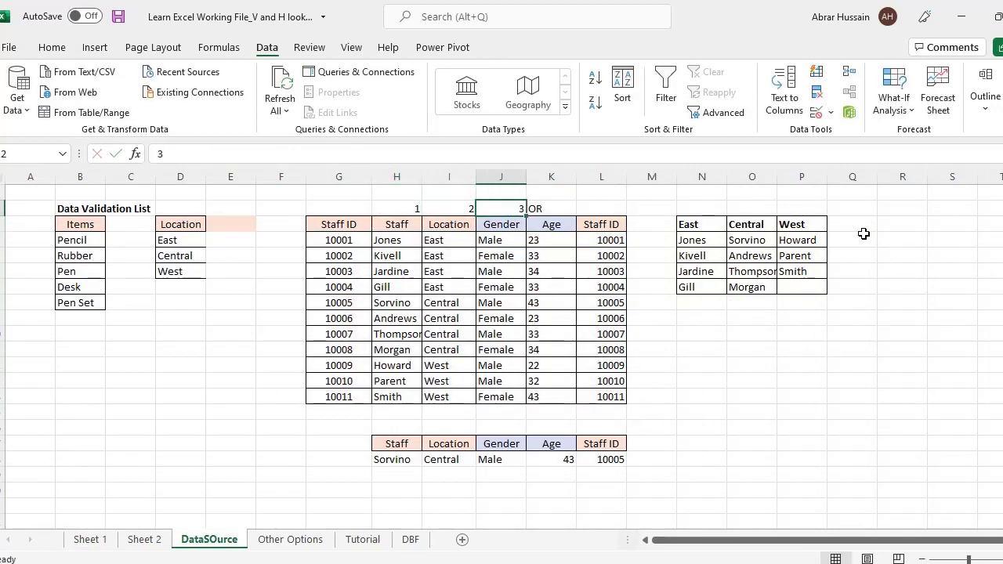
key("Right")
type("4")
key("Right")
type("5")
key("Right")
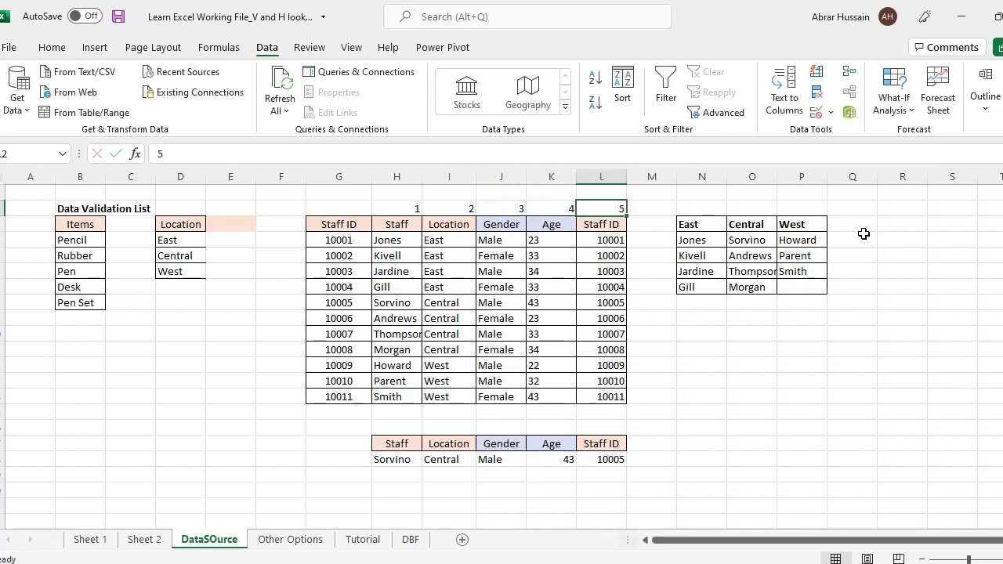
Step: Examine the column numbers above the DataSOurce headers to match each field with its VLOOKUP column index
key("Left")
key("Left")
key("Left")
key("Right")
key("Right")
key("Right")
key("Down")
key("Left")
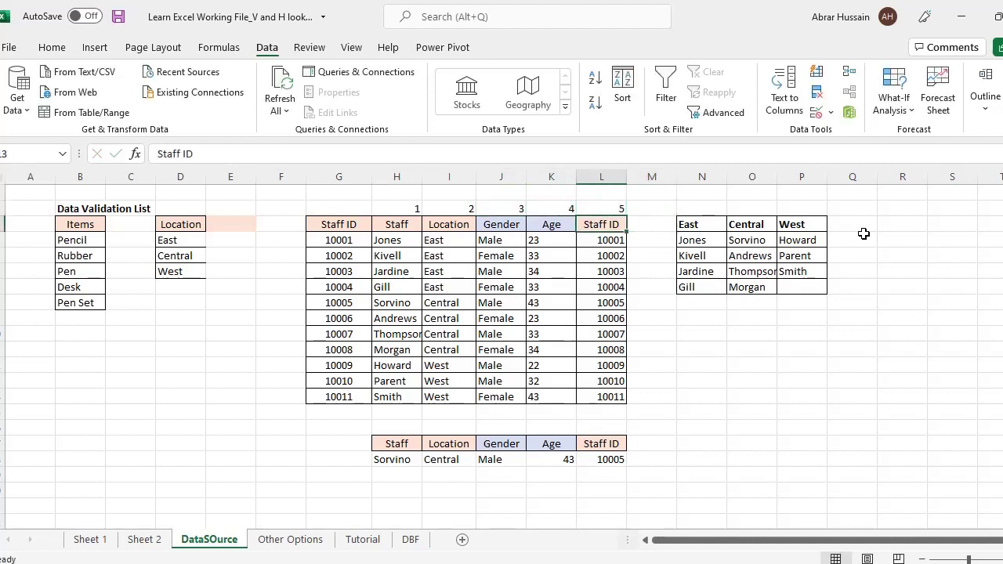
key("ctrl+shift+Down")
key("Up")
key("Left")
key("Left")
key("Left")
key("Left")
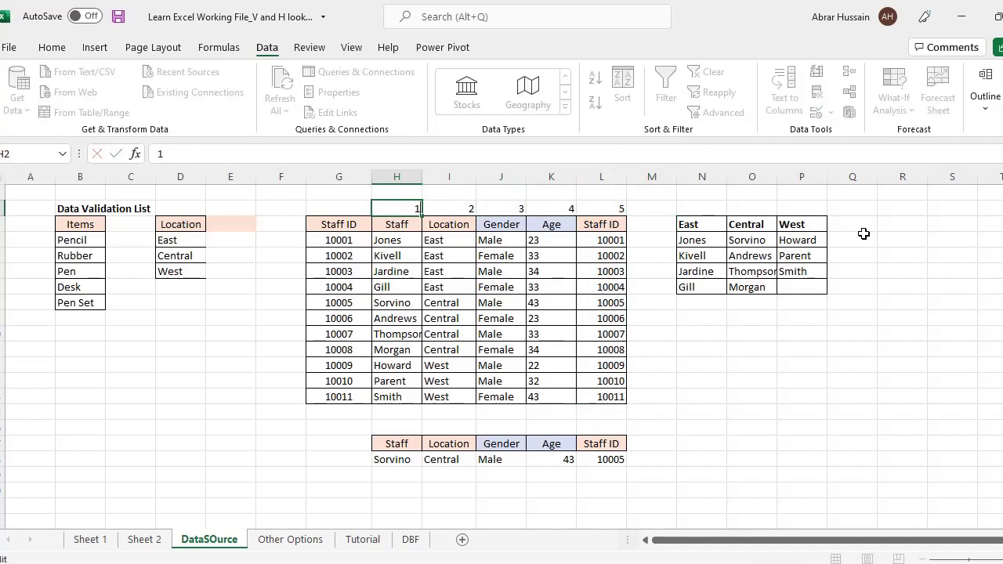
key("Down")
key("Right")
key("Up")
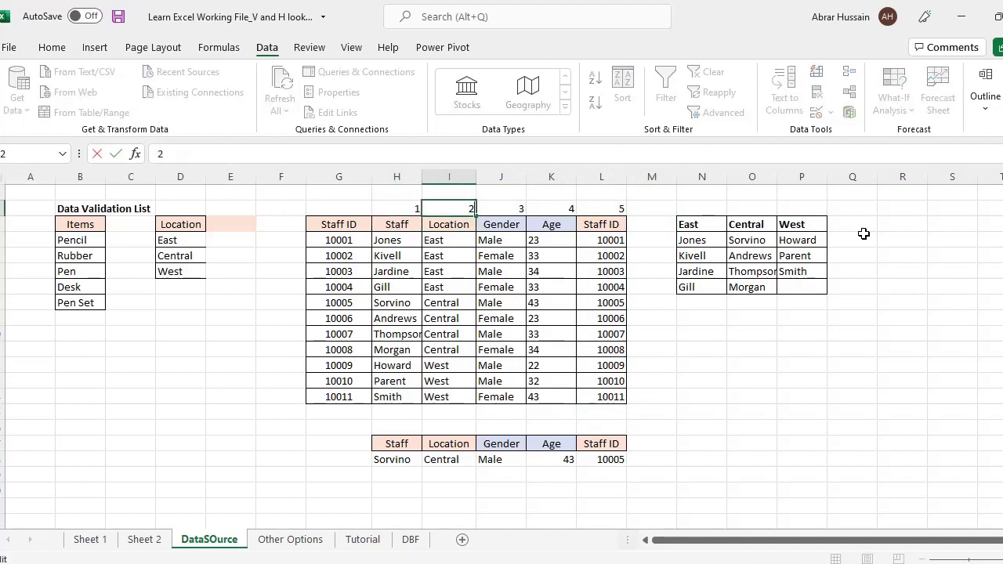
key("Right")
key("Right")
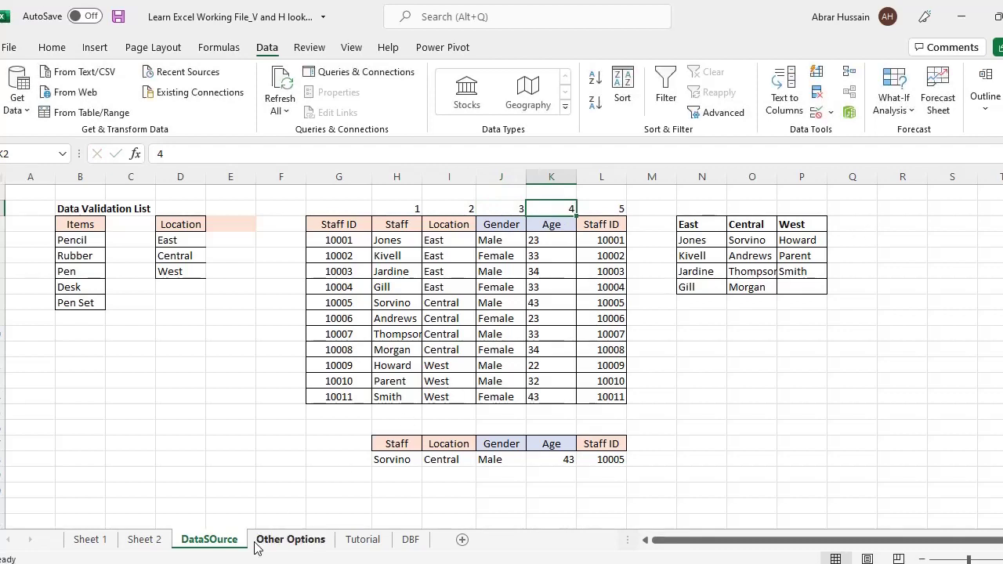
Step: Set the column index of the Location VLOOKUP in D4 on Sheet 1 to 2
left_click(91, 539)
key("F2")
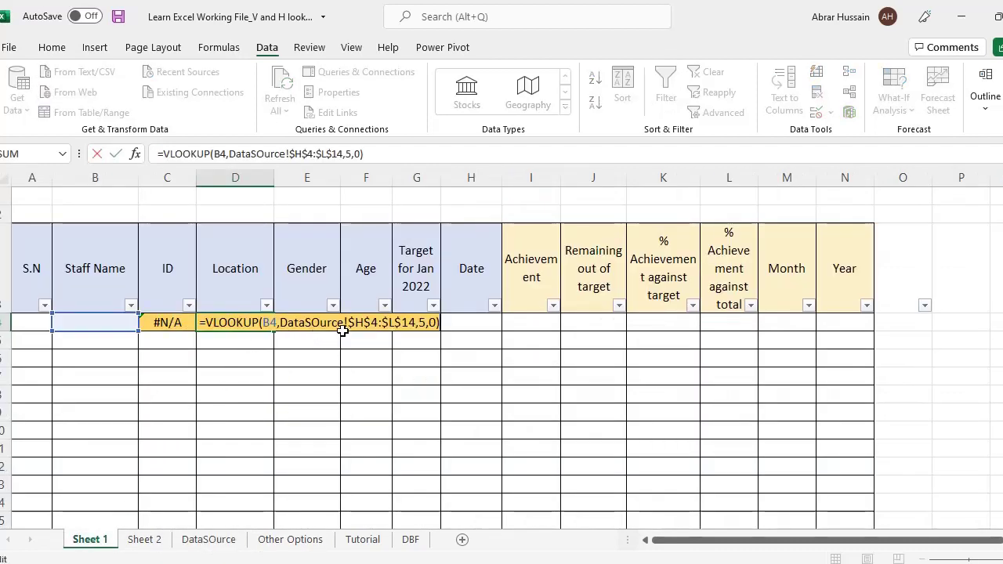
key("Left")
key("Left")
key("Left")
key("BackSpace")
type("4")
key("Return")
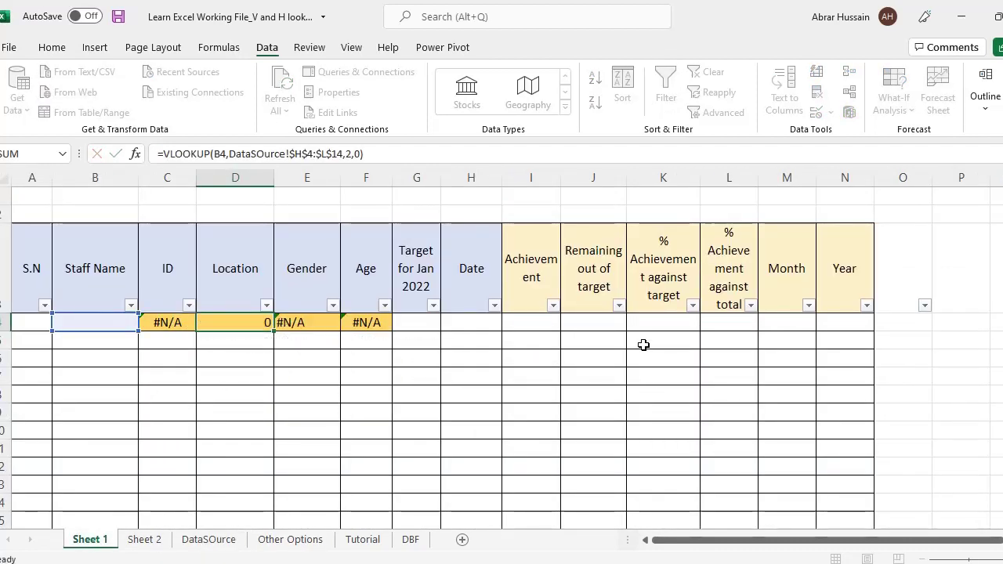
Step: Set the column index of the Gender VLOOKUP in E4 to 3
key("Up")
key("Right")
key("F2")
key("Left")
key("Left")
key("Left")
key("BackSpace")
type("5")
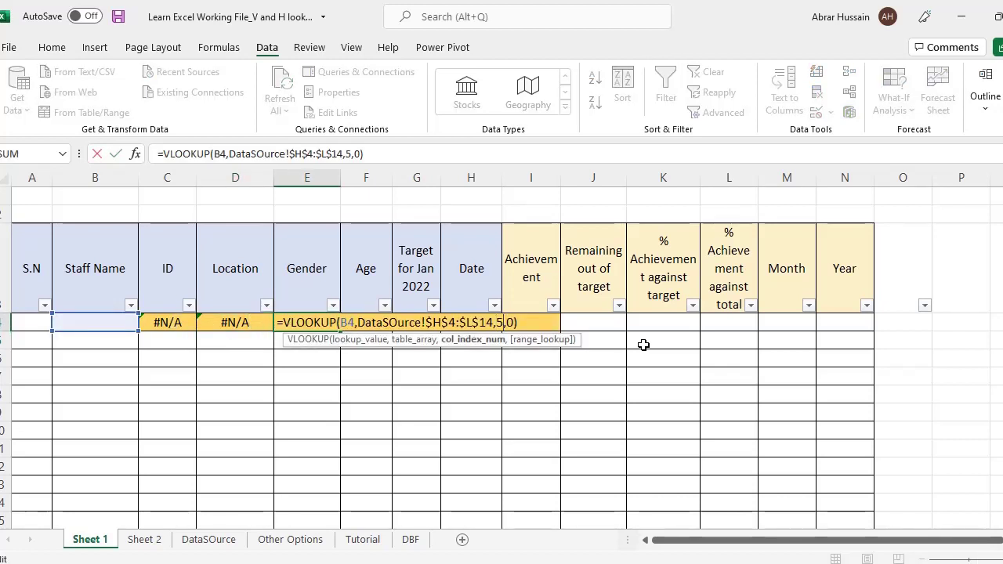
key("Return")
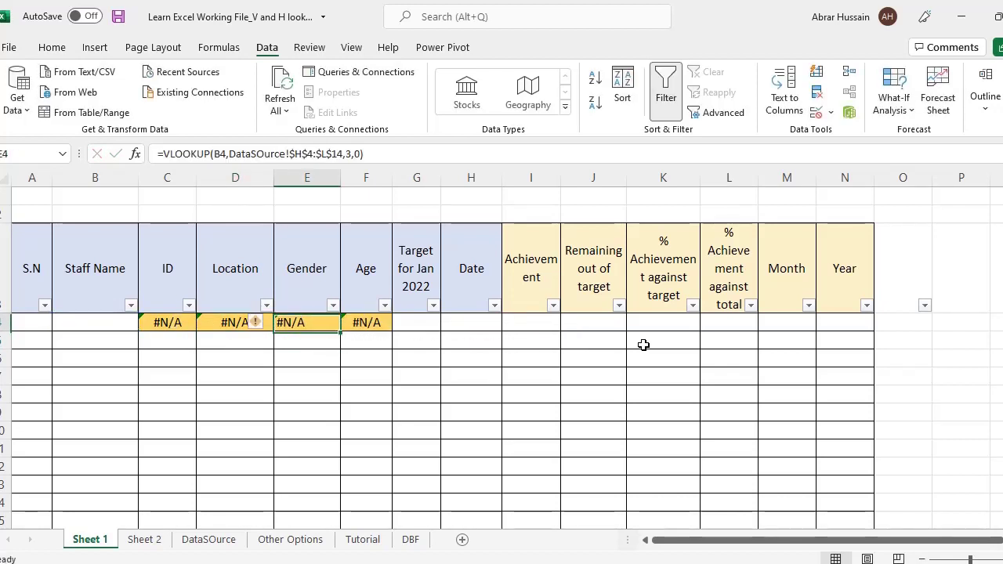
Step: Set the column index of the Age VLOOKUP in F4 to 4
key("Up")
key("Right")
key("F2")
key("Left")
key("Left")
key("Left")
key("BackSpace")
type("4")
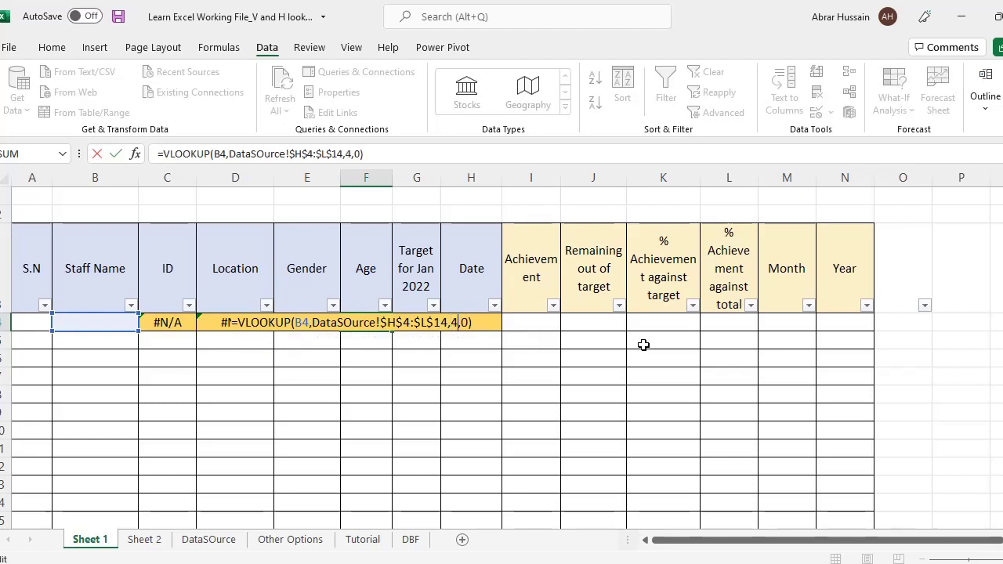
key("Return")
Step: Copy the VLOOKUP formulas in C4:F4 down to the last bordered row of the table
key("Up")
key("Left")
key("Left")
key("Left")
key("shift+Right")
key("shift+Right")
key("shift+Right")
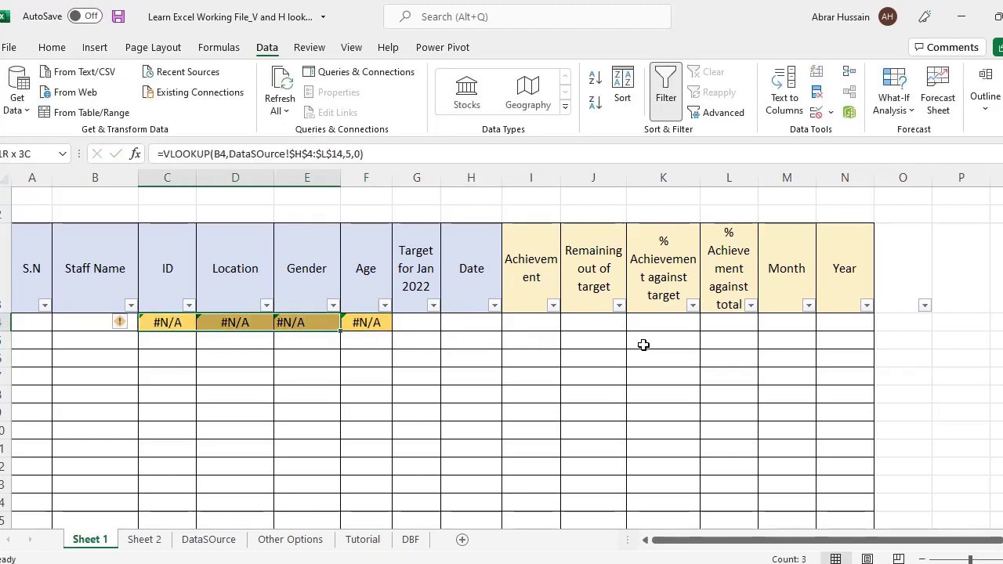
key("ctrl+c")
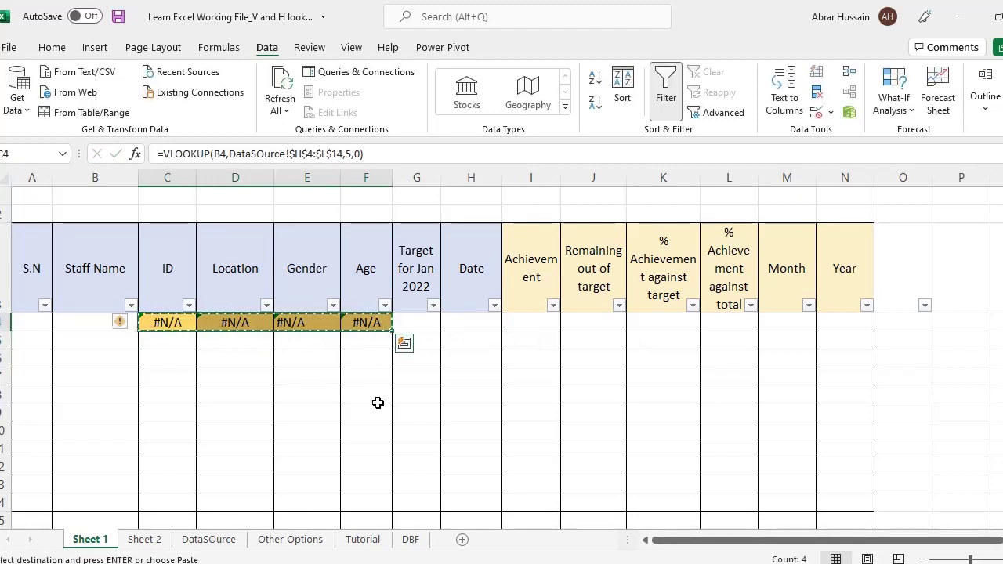
left_click_drag(157, 321, 369, 329)
scroll(400, 415, "down", 3)
scroll(387, 422, "down", 3)
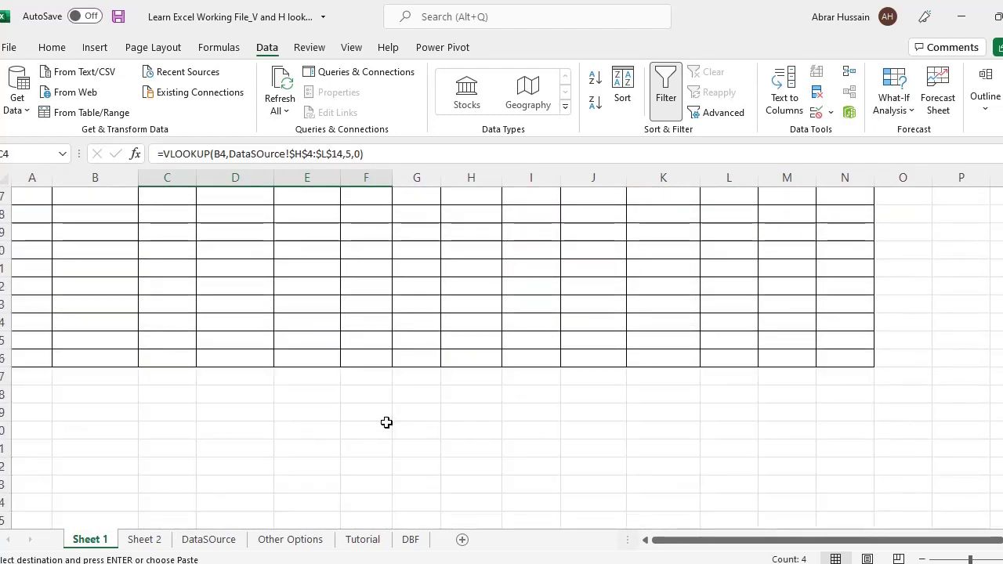
left_click(361, 360, "shift")
key("ctrl+v")
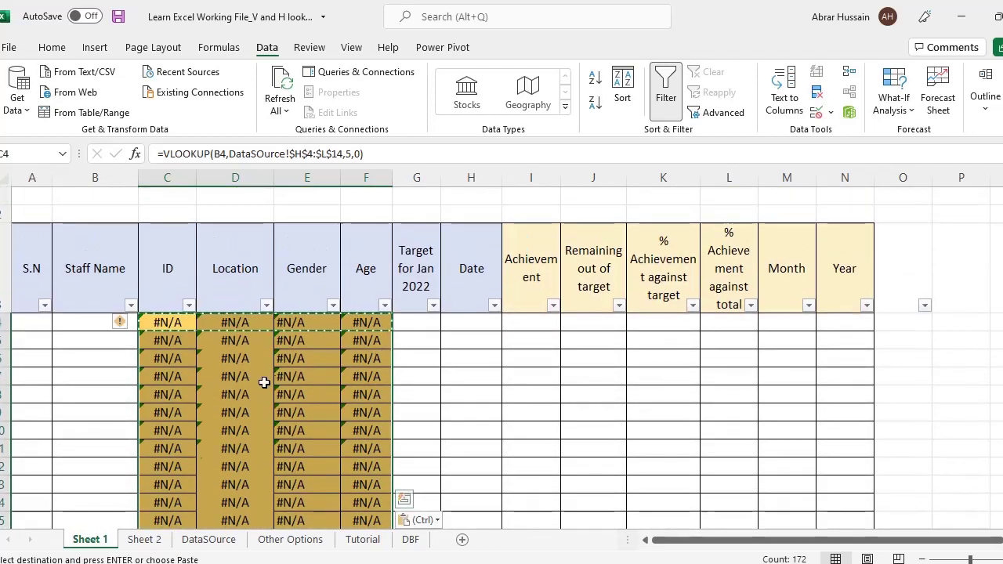
left_click(315, 361)
left_click(370, 343)
left_click(327, 328)
key("Escape")
left_click(174, 324)
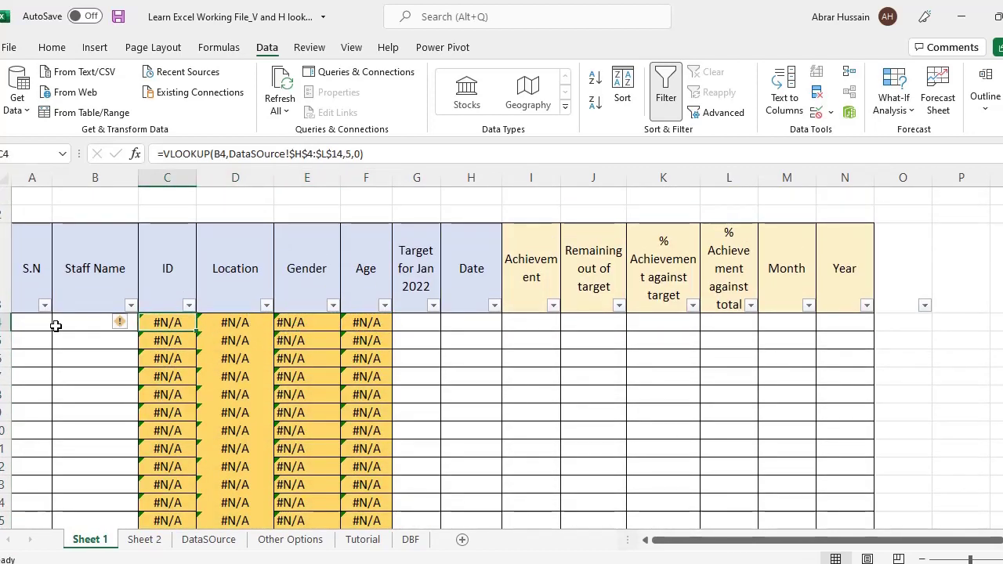
Step: Choose the fifth staff name from B4's validation list and check the returned location, gender and age
left_click(77, 307)
left_click(89, 322)
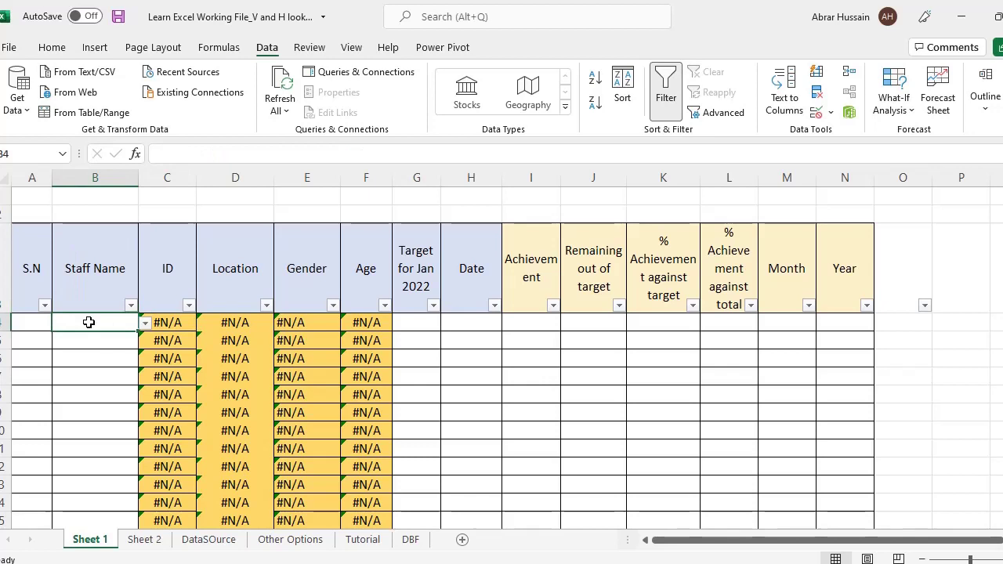
left_click(141, 324)
left_click(49, 384)
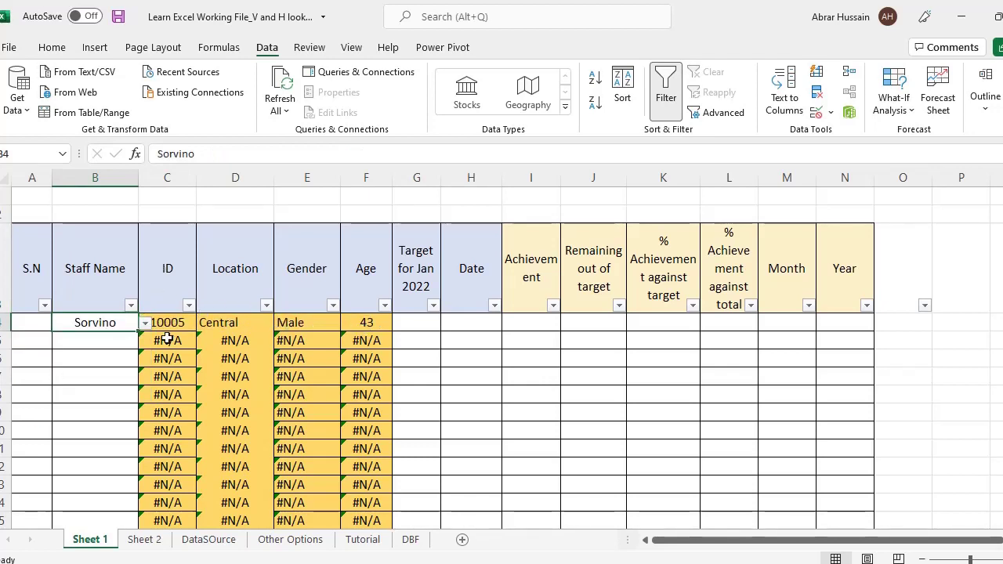
left_click(230, 337)
left_click(317, 280)
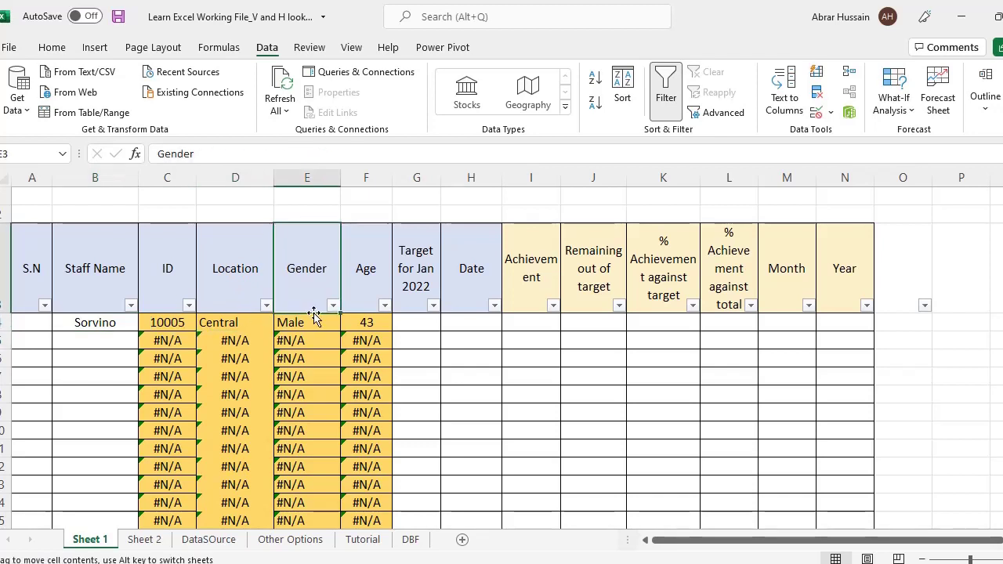
left_click(367, 269)
left_click(367, 324)
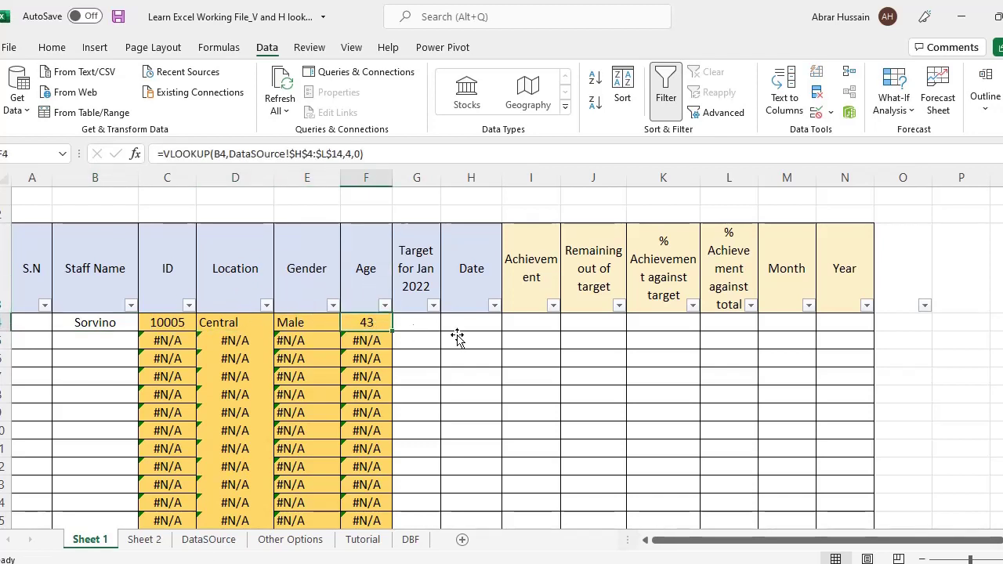
Step: Copy the staff name dropdown from B4 to B5 and choose the ninth staff name from its list
left_click(96, 331)
key("ctrl+c")
key("Down")
key("ctrl+v")
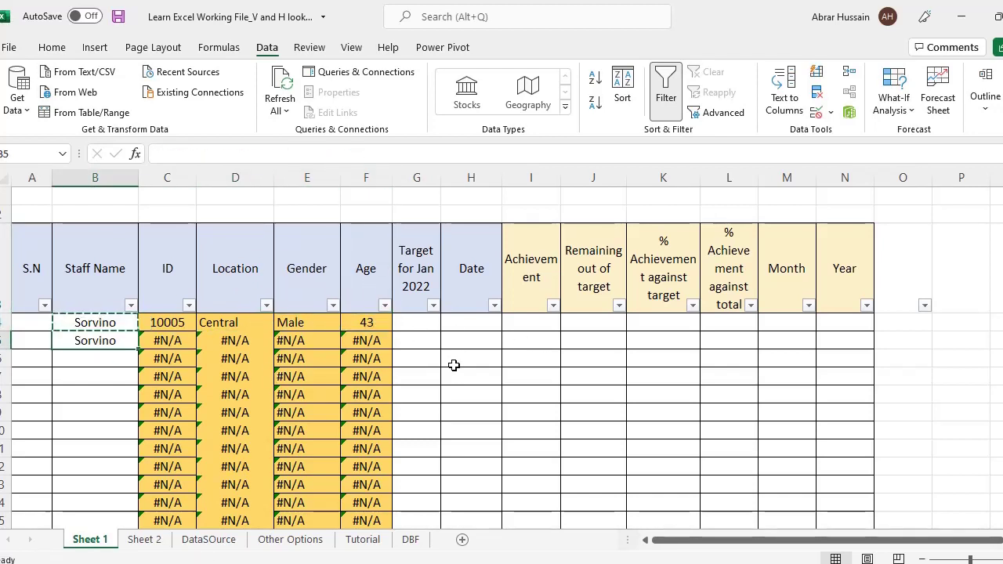
left_click(147, 342)
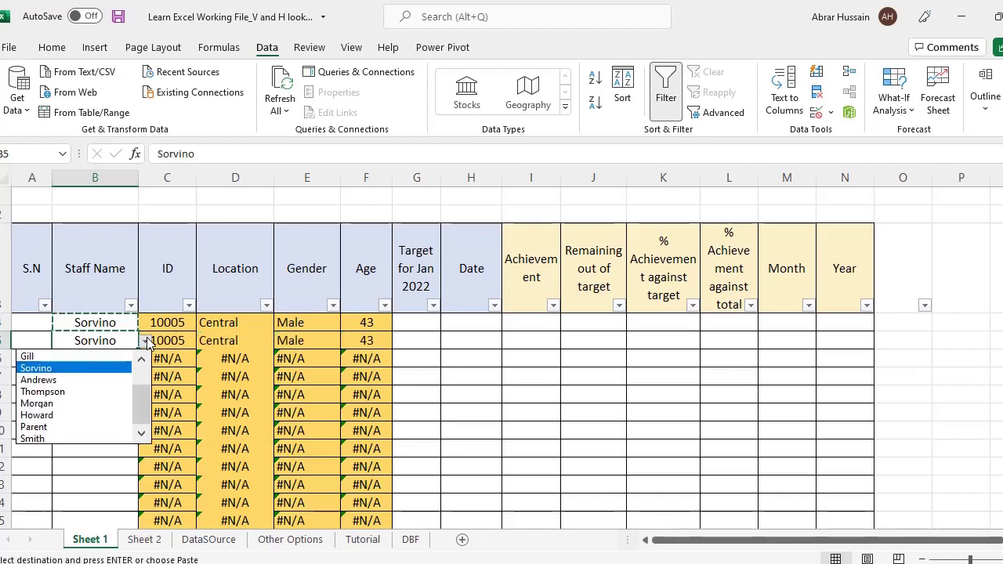
left_click(82, 417)
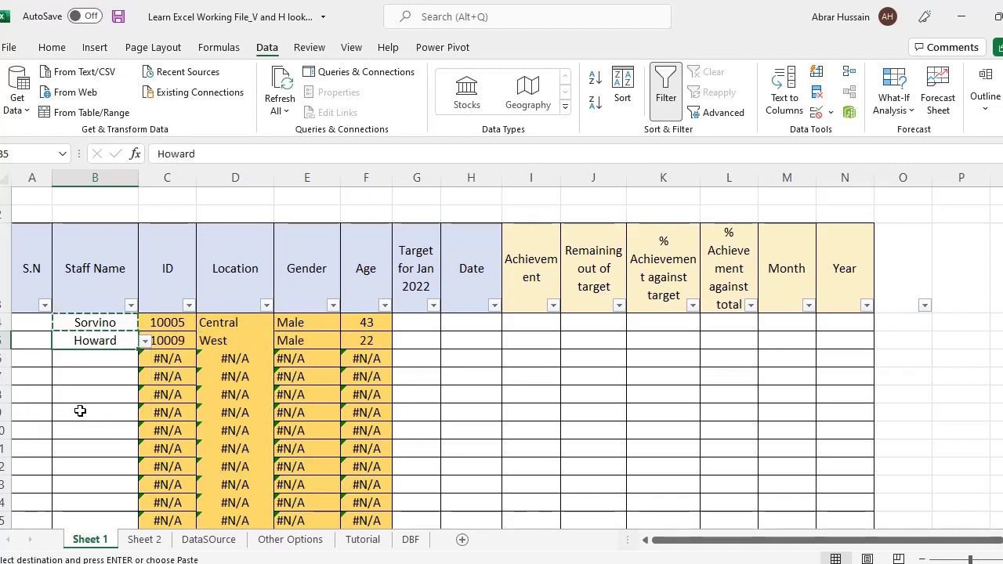
Step: Review the VLOOKUP cells in C4:F9 against the staff names selected in B4:B5
left_click(167, 358)
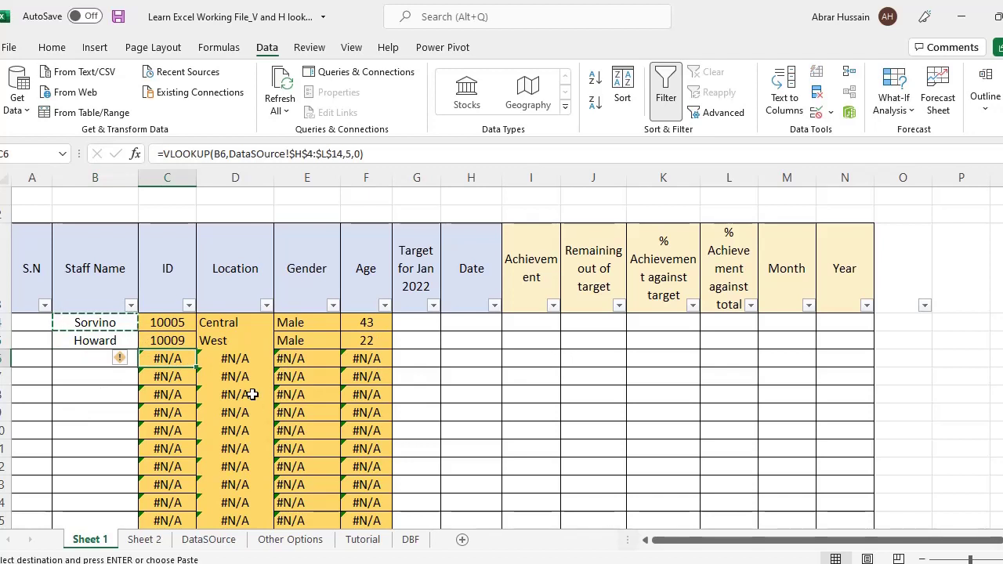
left_click_drag(176, 324, 378, 419)
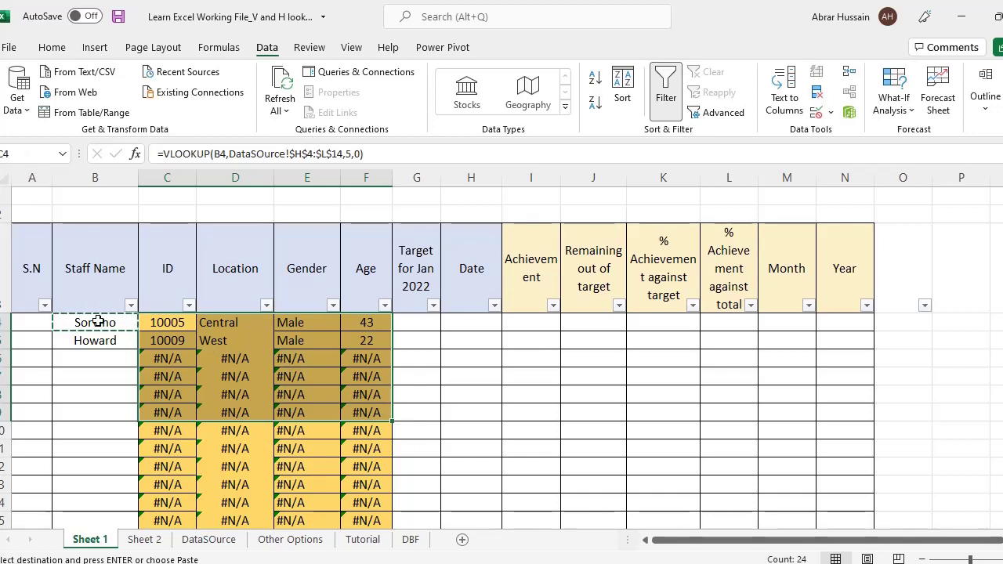
left_click_drag(98, 321, 133, 338)
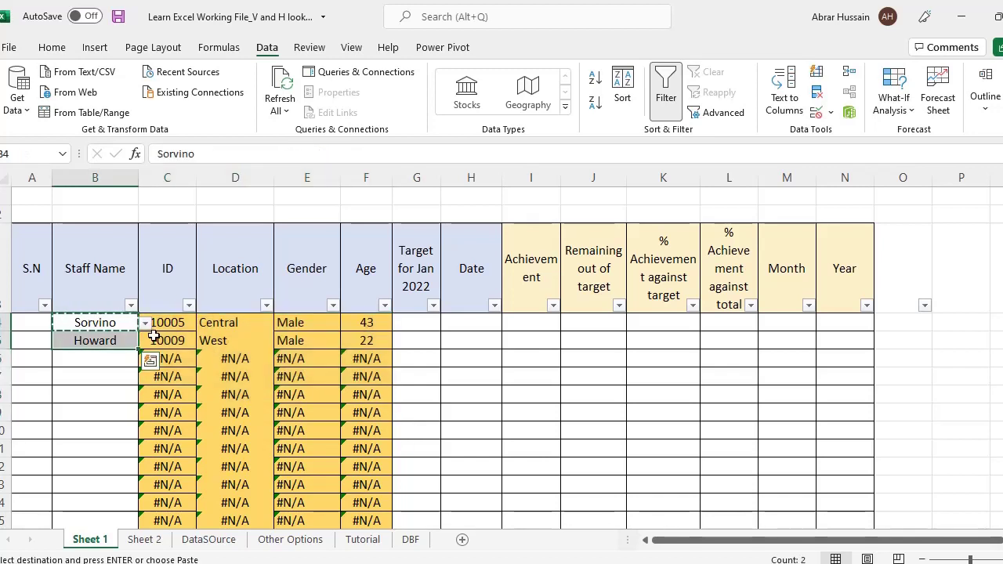
left_click(427, 321)
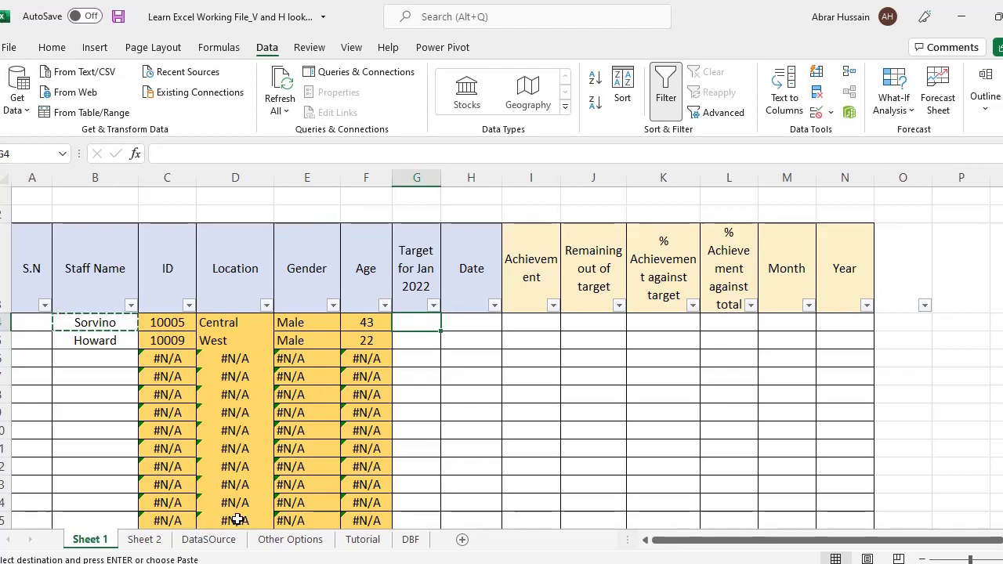
Step: Examine the Name, ID, Location, Gender and Age fields of the first dashboard block on the Other Options sheet
left_click(290, 540)
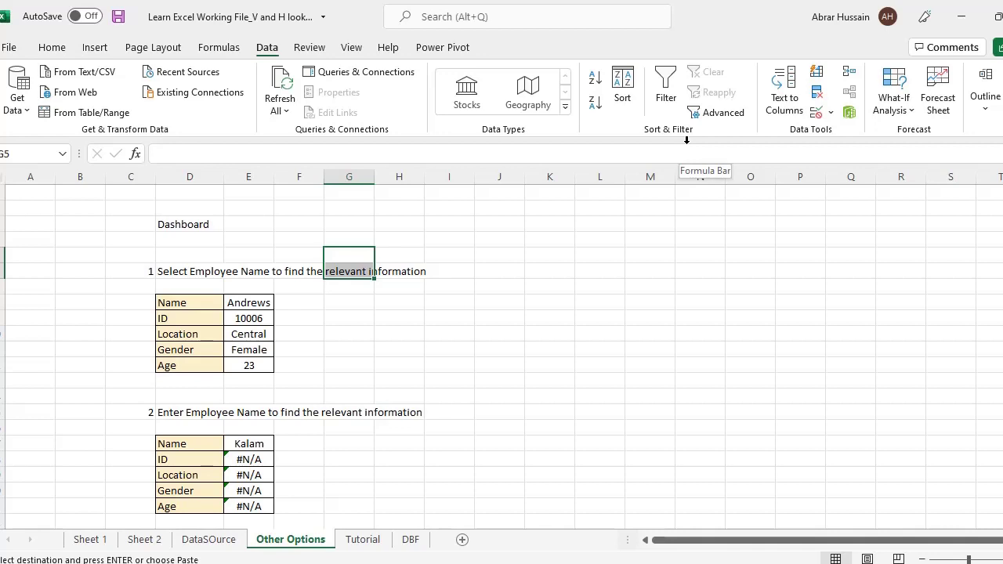
left_click(178, 225)
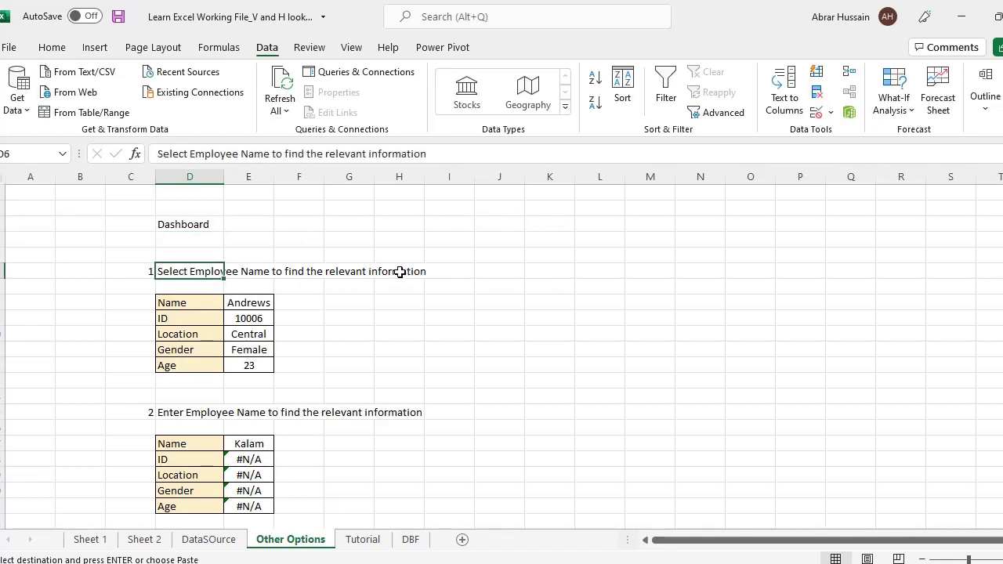
left_click_drag(177, 302, 190, 362)
key("ctrl+v")
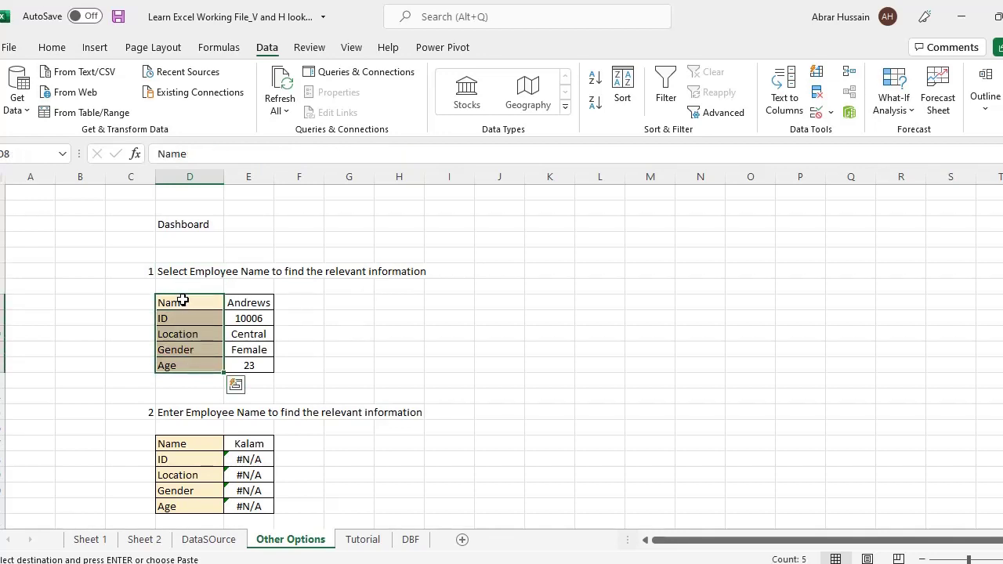
left_click_drag(184, 302, 175, 369)
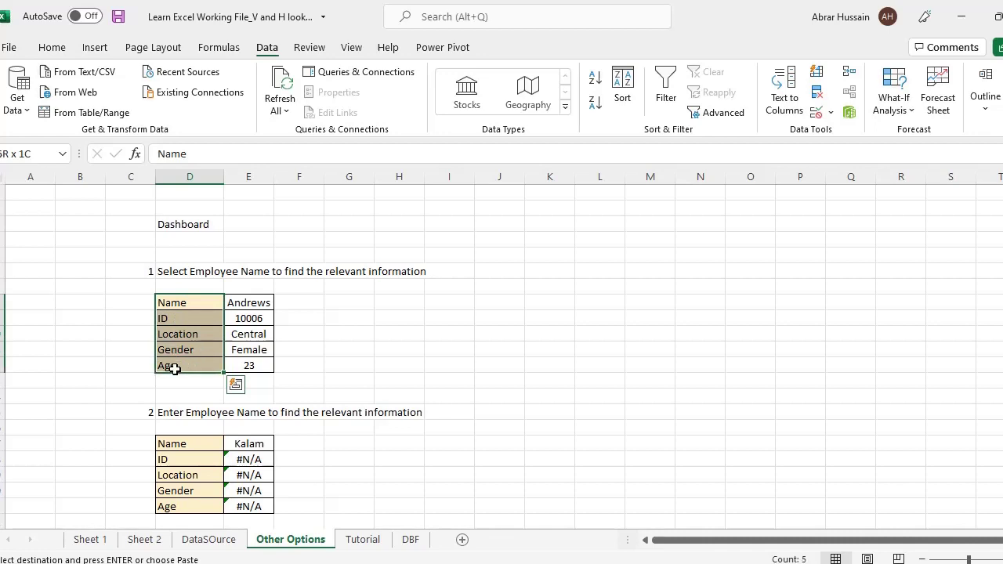
left_click_drag(188, 301, 192, 365)
left_click(188, 304)
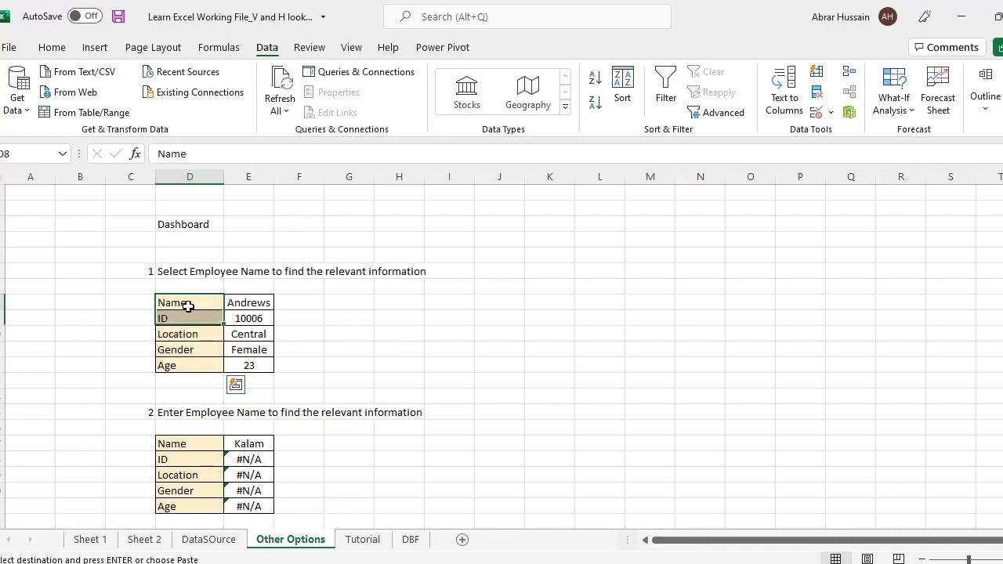
left_click_drag(190, 325, 227, 357)
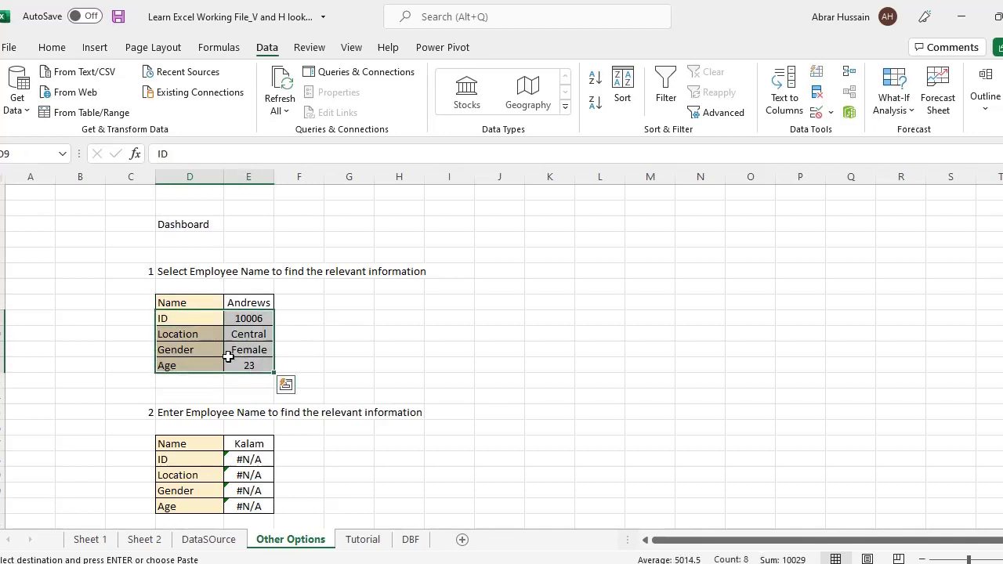
left_click_drag(183, 319, 180, 361)
left_click(188, 304)
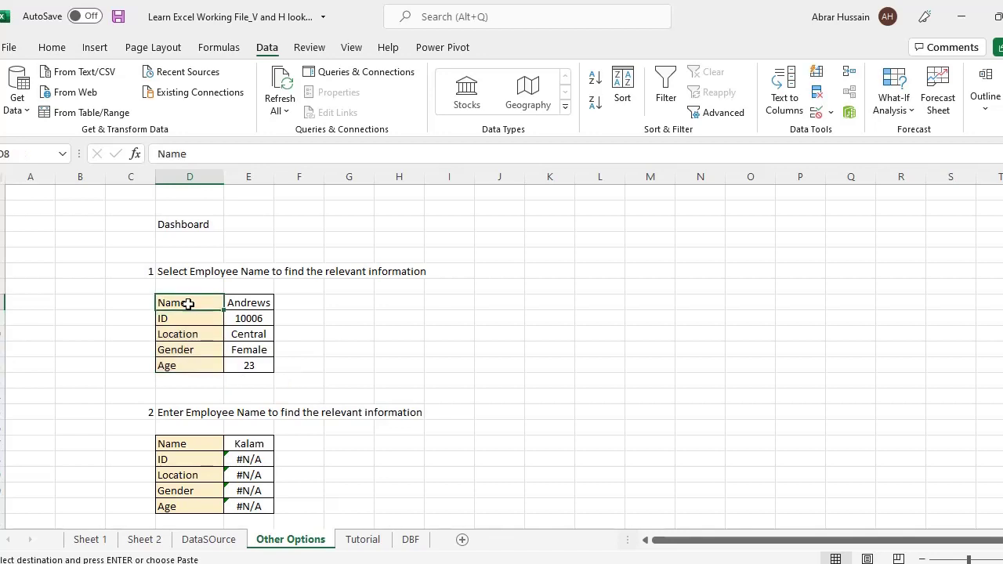
Step: Check the data validation settings of the name cell E8 in the first dashboard block
left_click(240, 304)
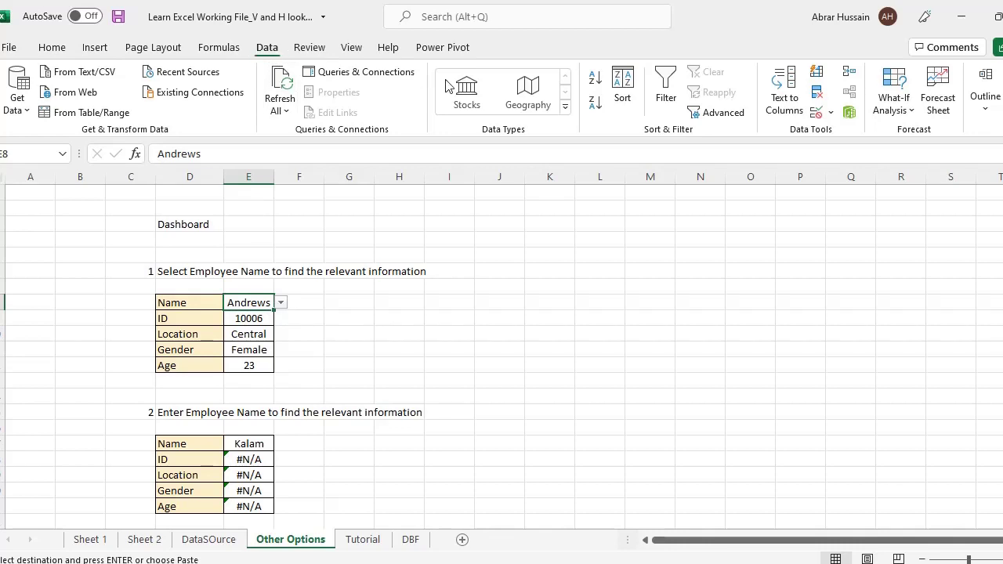
left_click(831, 114)
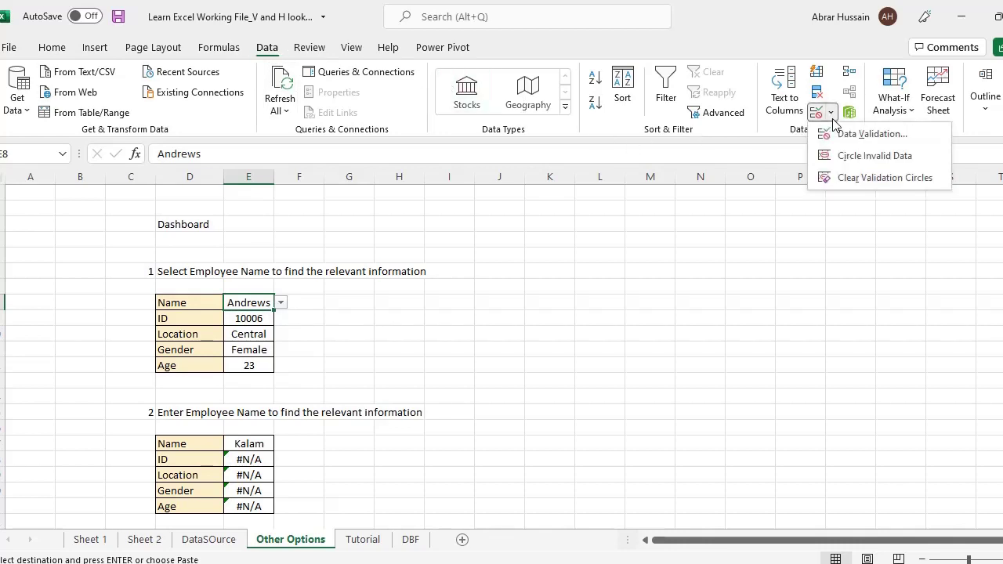
left_click(850, 141)
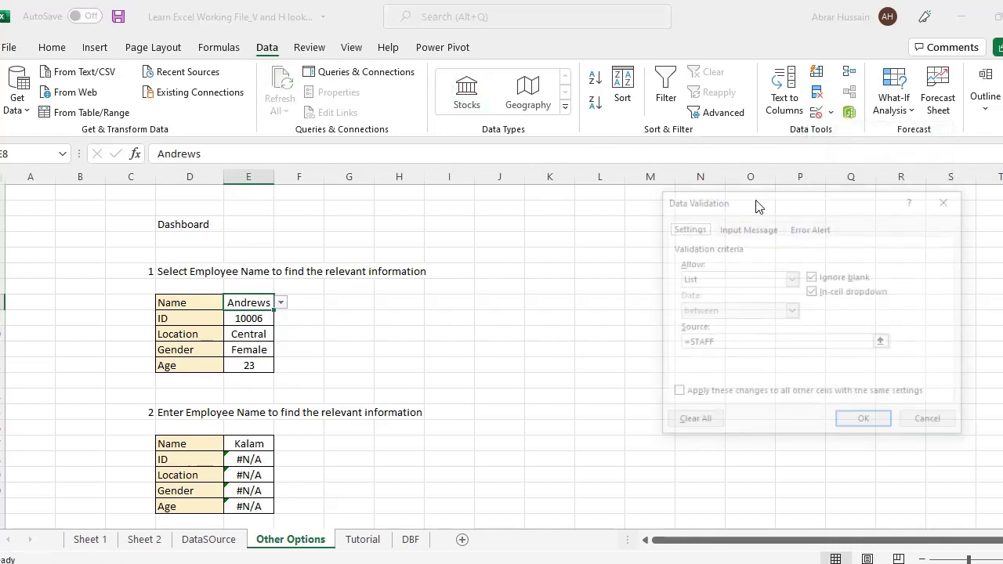
left_click(865, 424)
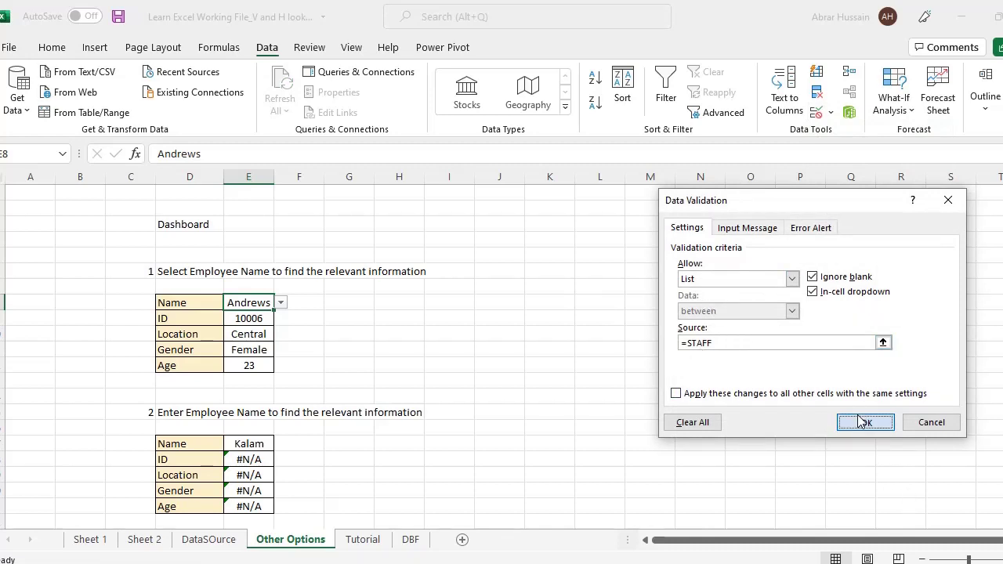
Step: Choose the ninth staff name from E8's validation list and inspect the ID formula in E9
left_click(280, 303)
left_click(249, 359)
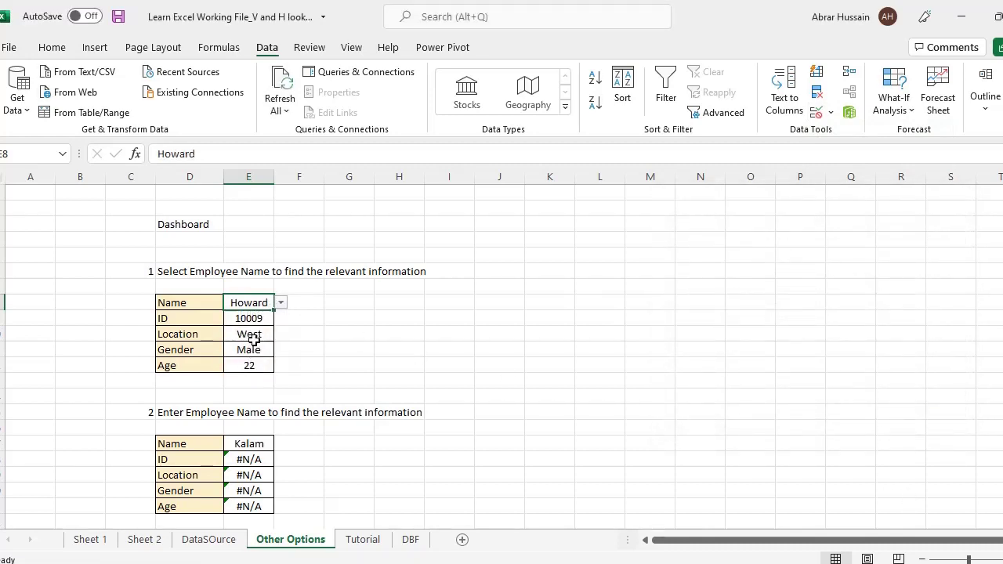
left_click_drag(177, 319, 180, 364)
left_click(247, 319)
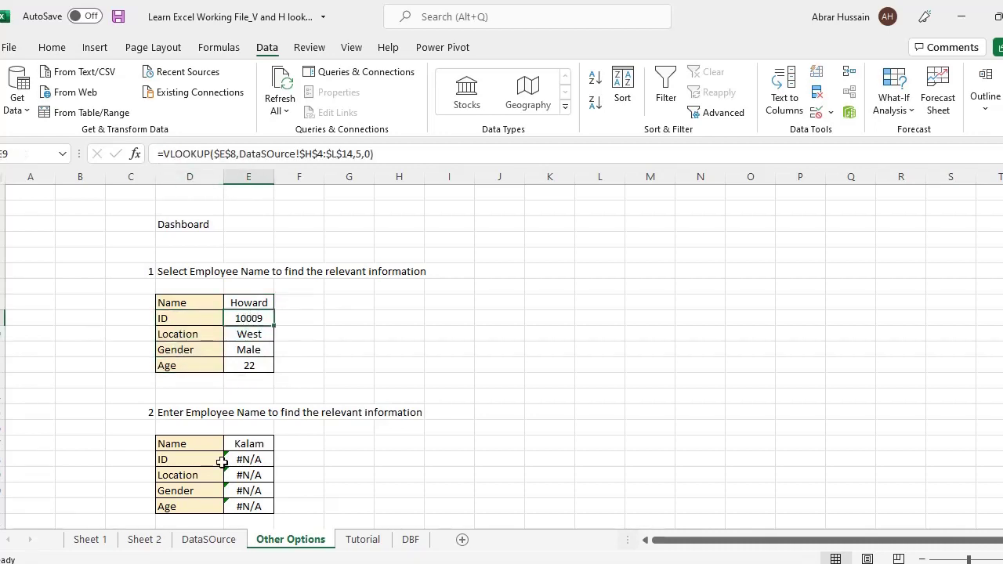
Step: Compare the Staff column H on the DataSOurce sheet with the Staff ID columns G and L on either side
left_click(220, 545)
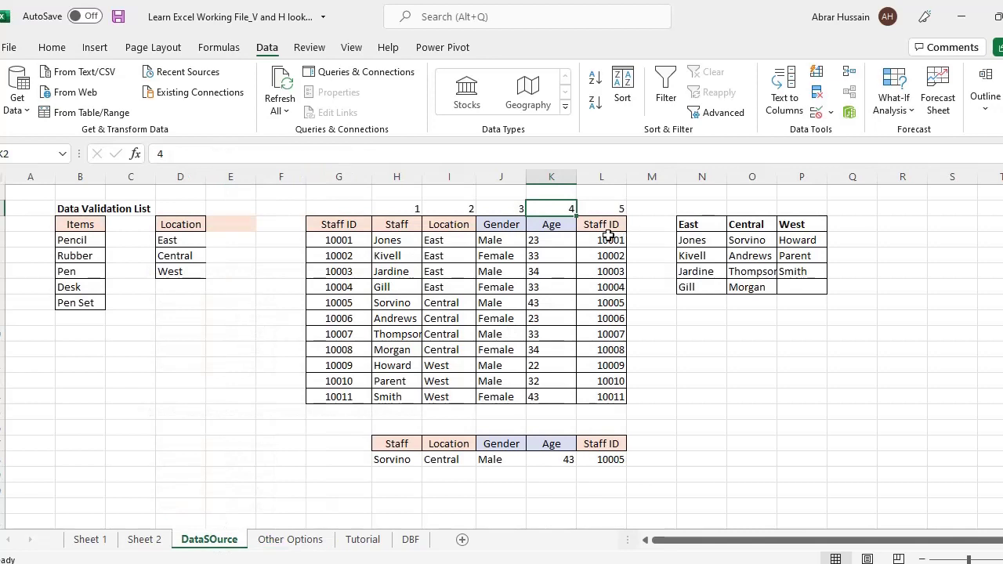
left_click_drag(609, 235, 611, 397)
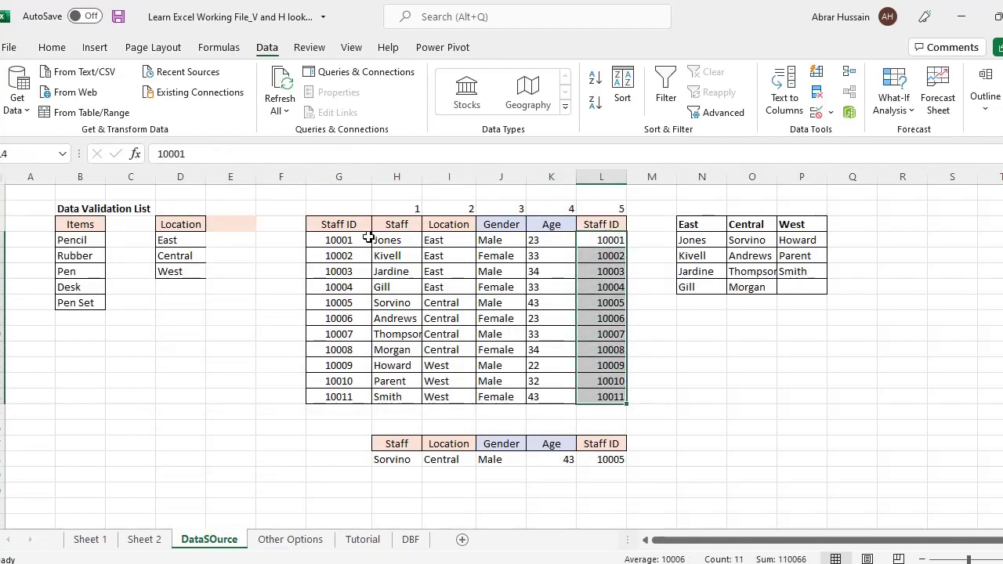
left_click_drag(395, 240, 394, 397)
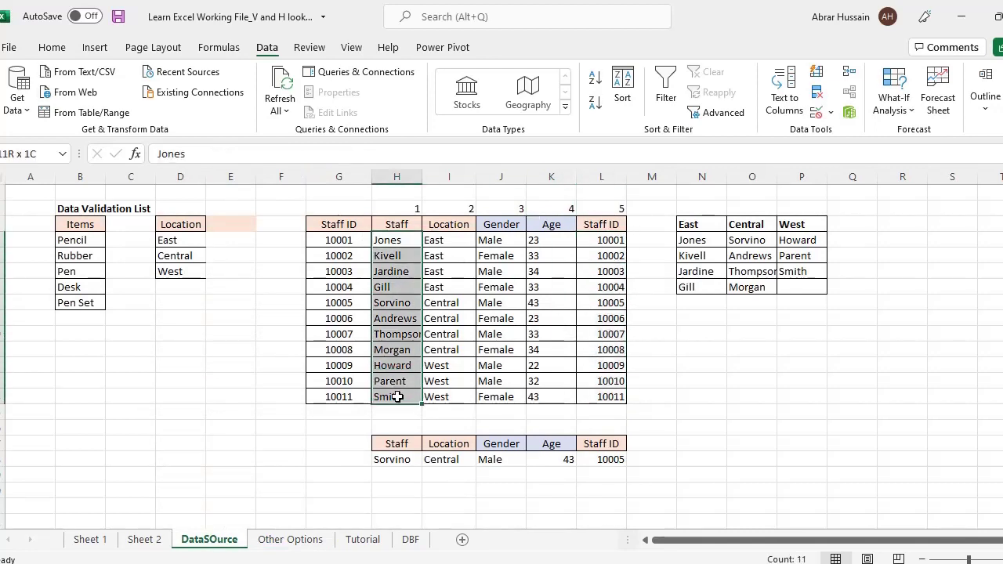
left_click_drag(338, 240, 338, 402)
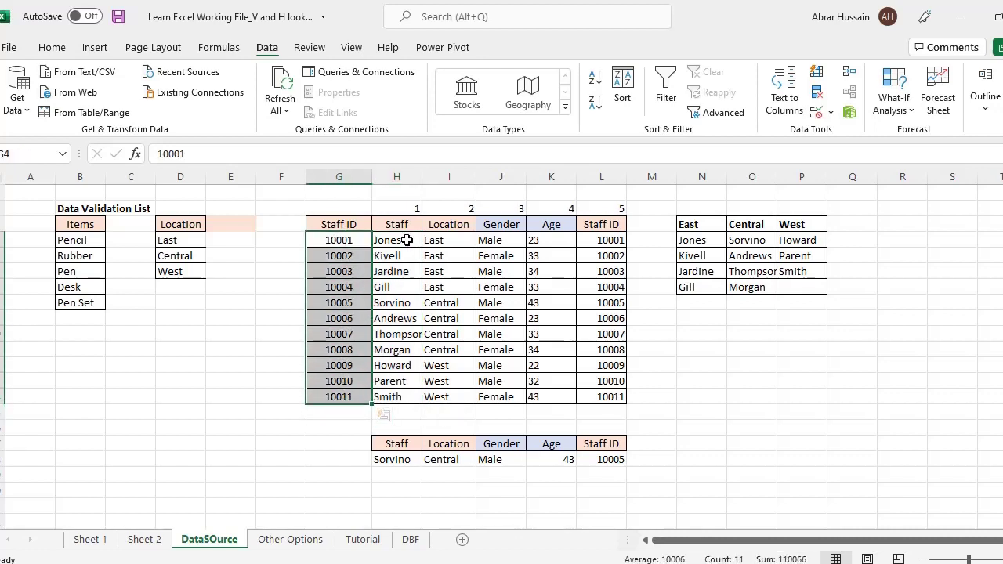
left_click_drag(404, 239, 397, 393)
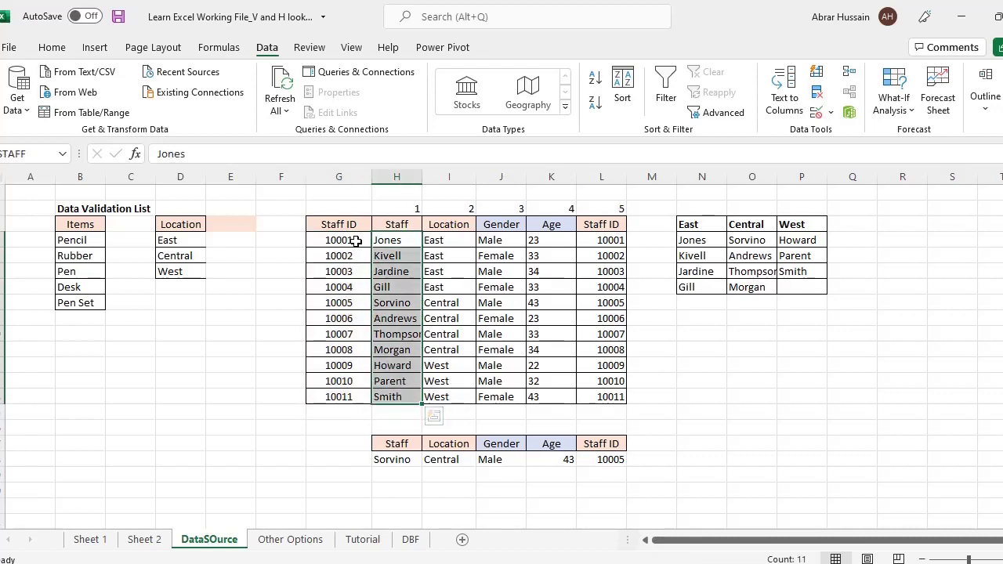
left_click(356, 241)
Step: Examine the ID VLOOKUP in E9 on Other Options and trace its return column to Staff ID in DataSOurce column L
left_click(306, 541)
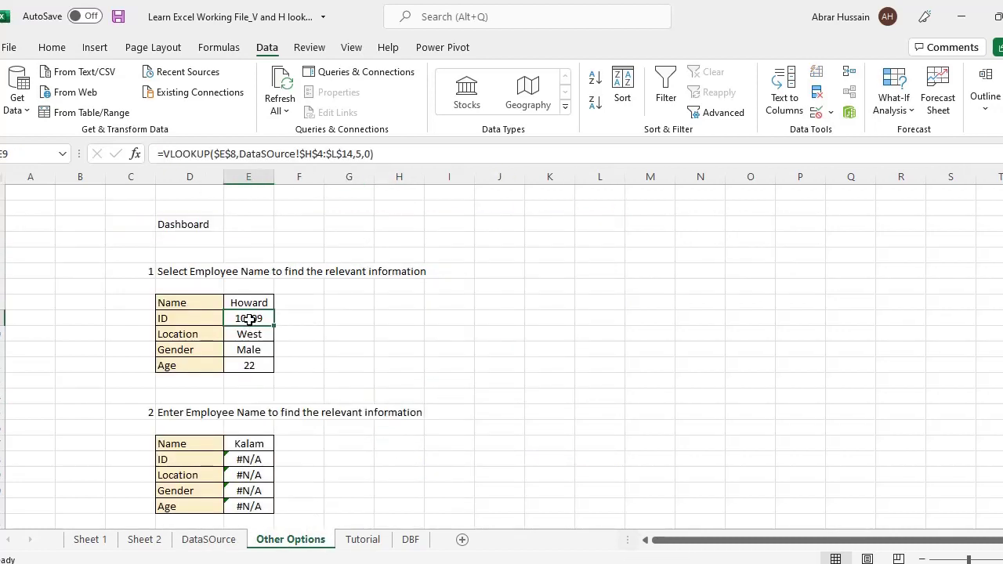
left_click_drag(249, 318, 246, 363)
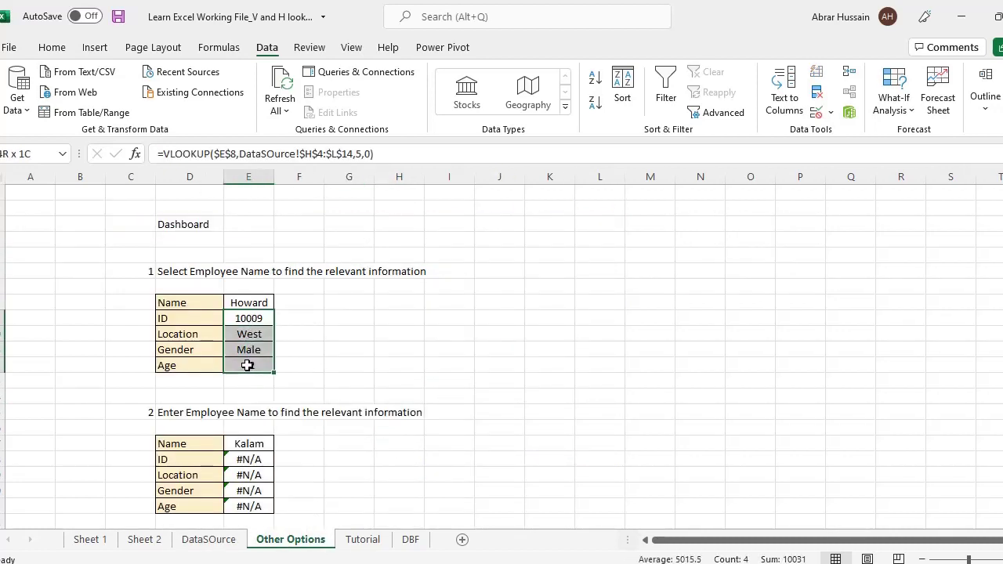
left_click(243, 296)
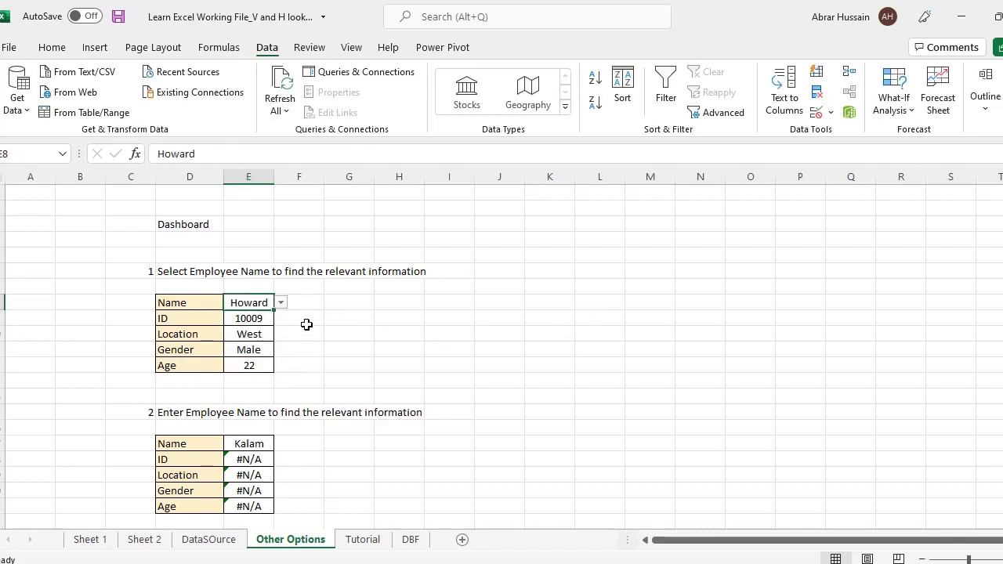
left_click(250, 319)
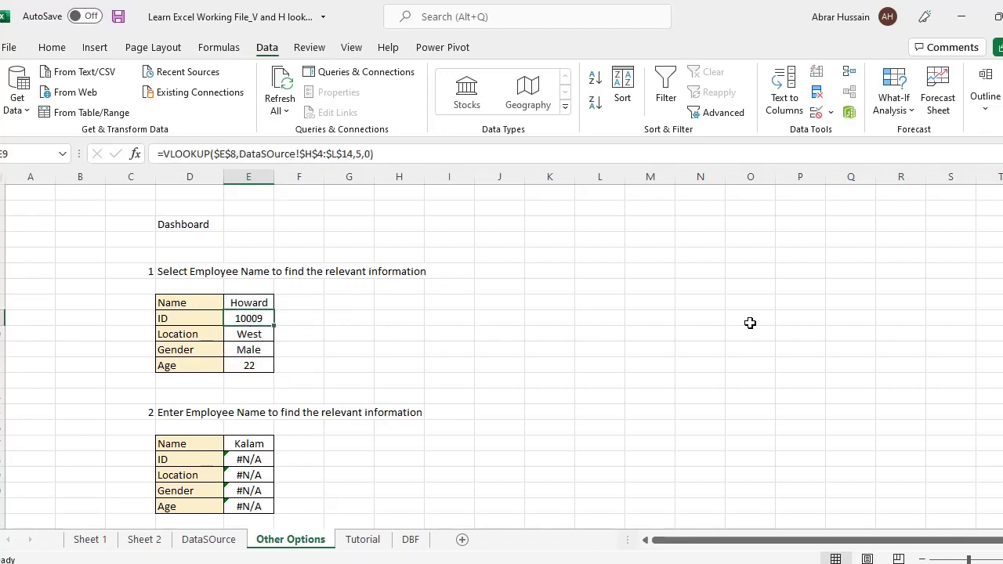
key("F2")
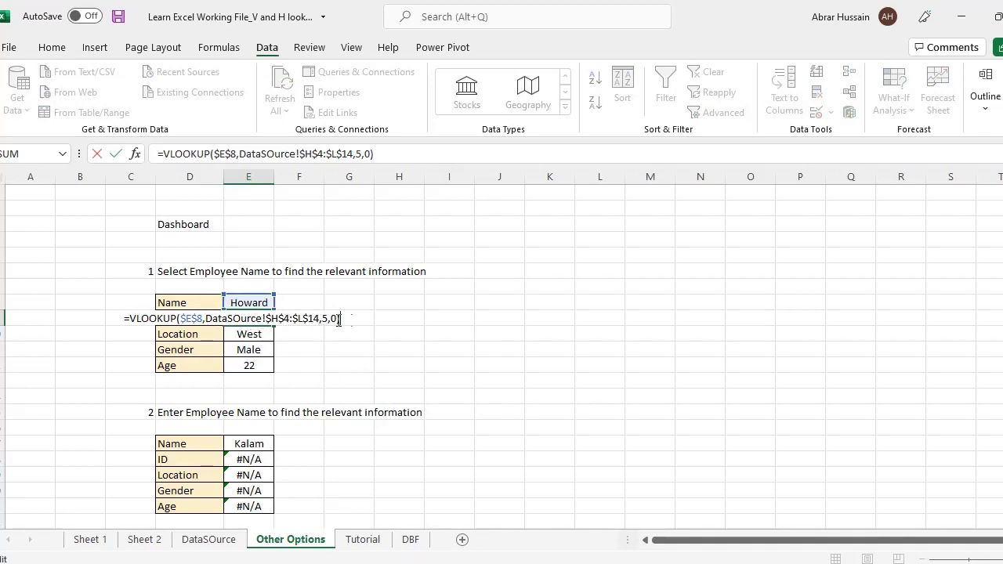
left_click(201, 548)
left_click(615, 243)
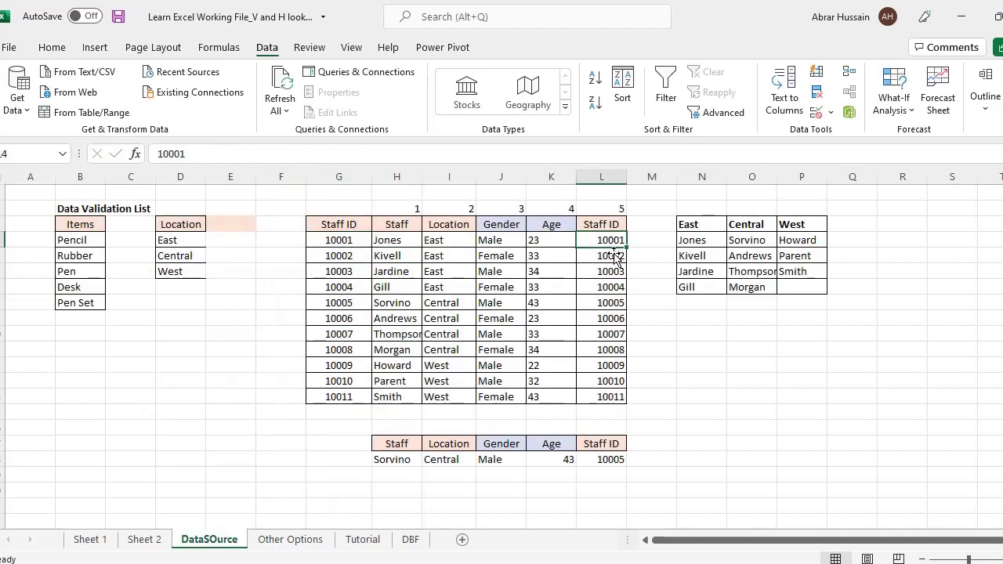
Step: Examine the Location VLOOKUP in E10 on Other Options and trace its lookup range from Staff ID in DataSOurce column G
left_click(276, 541)
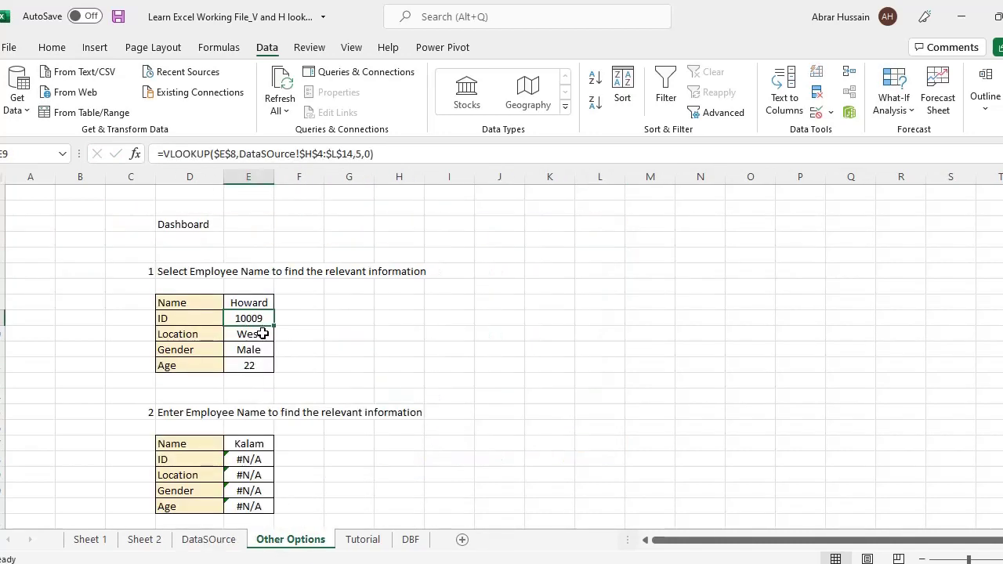
double_click(267, 335)
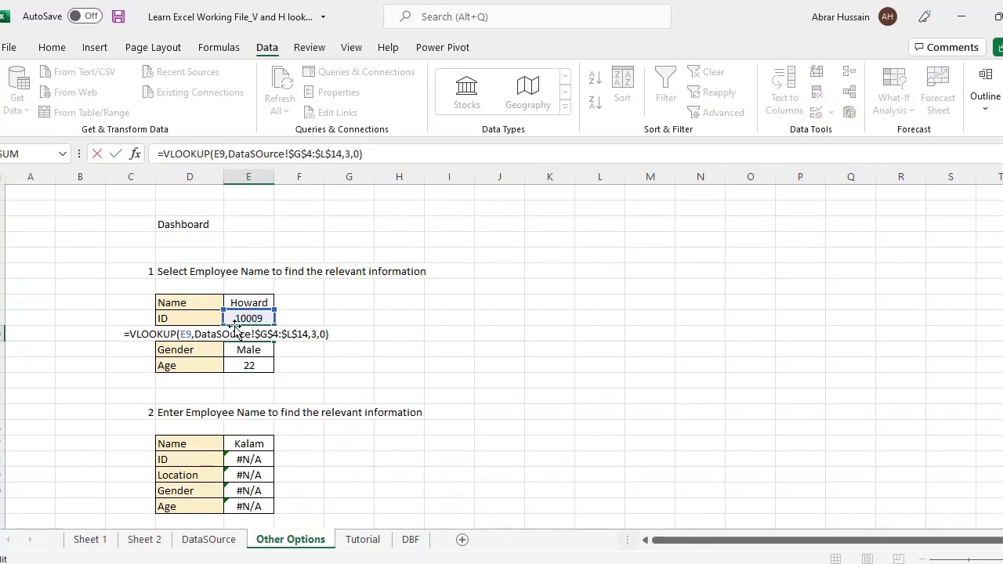
left_click(209, 541)
left_click(352, 240)
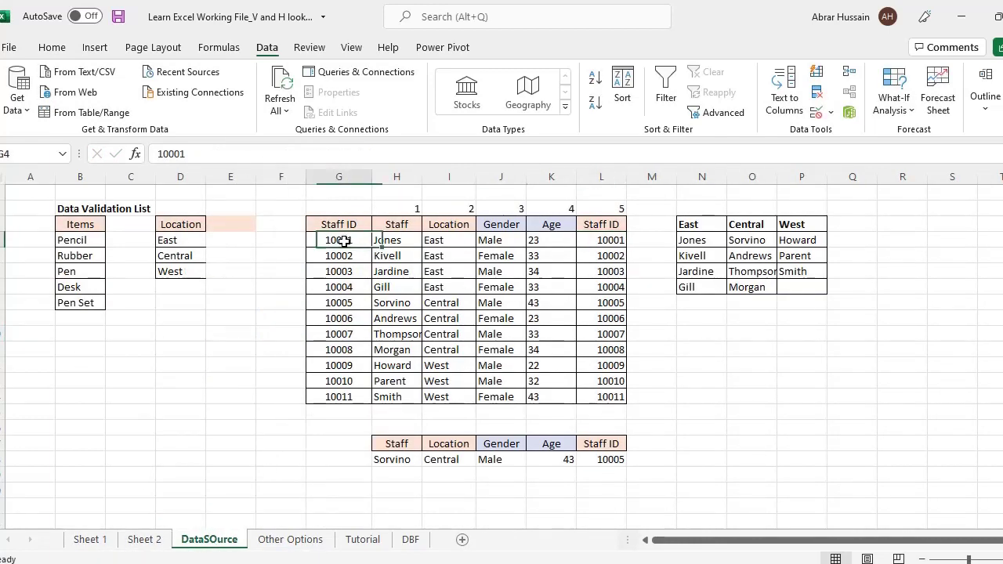
left_click_drag(358, 240, 506, 350)
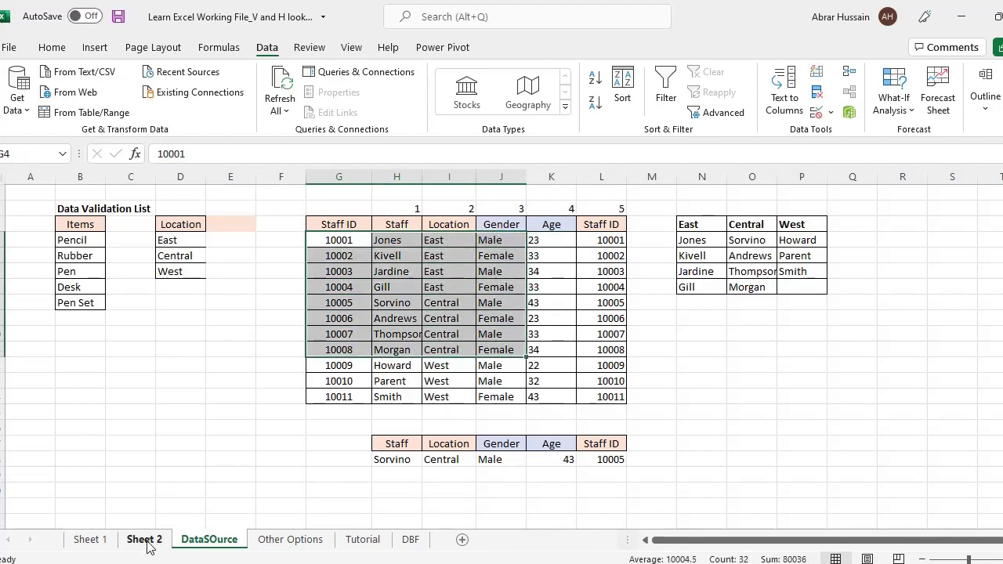
Step: Inspect the Location, Gender and Age VLOOKUP formulas in E10:E12 on the Other Options sheet
left_click(286, 540)
key("Escape")
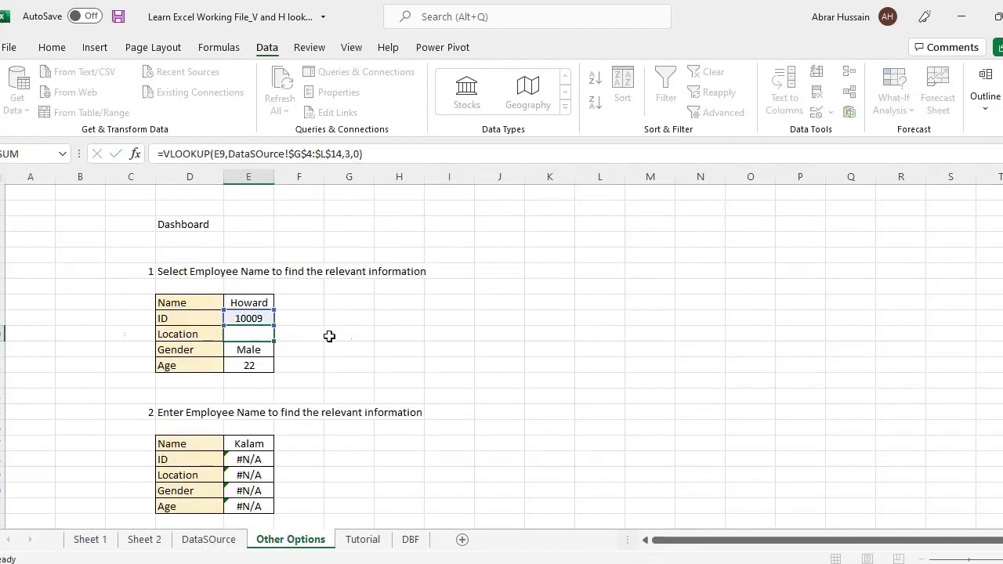
key("F2")
key("Escape")
double_click(266, 350)
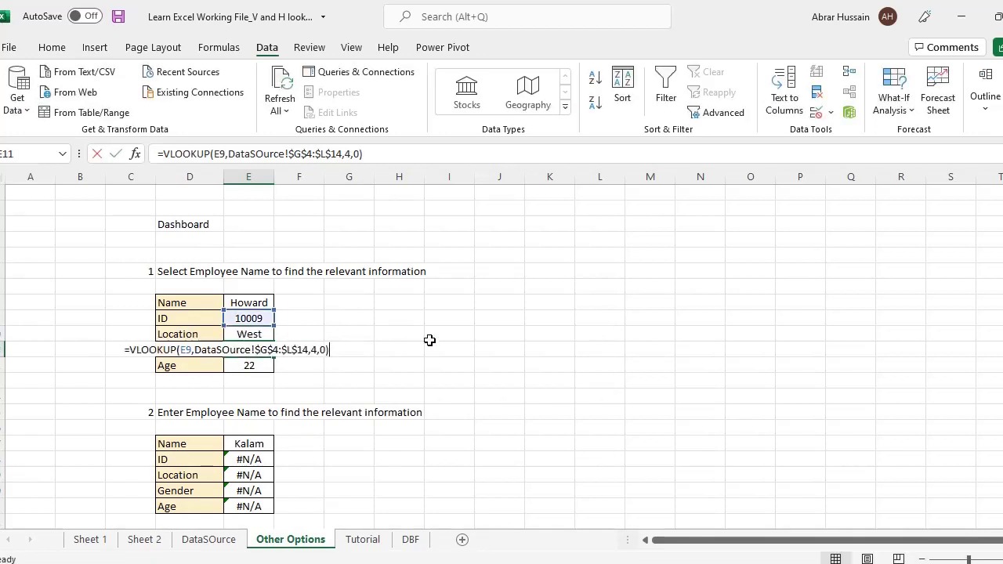
key("Return")
key("F2")
key("Escape")
Step: Choose the seventh staff name from E8's validation list and widen column E so the name fits
key("Up")
key("Up")
key("Up")
key("Up")
key("Up")
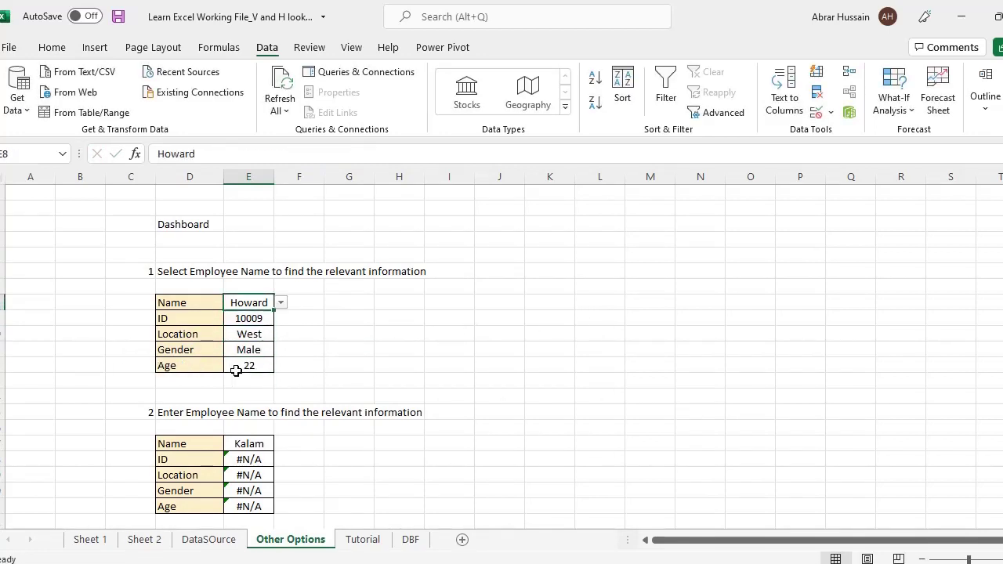
left_click(280, 303)
left_click(249, 347)
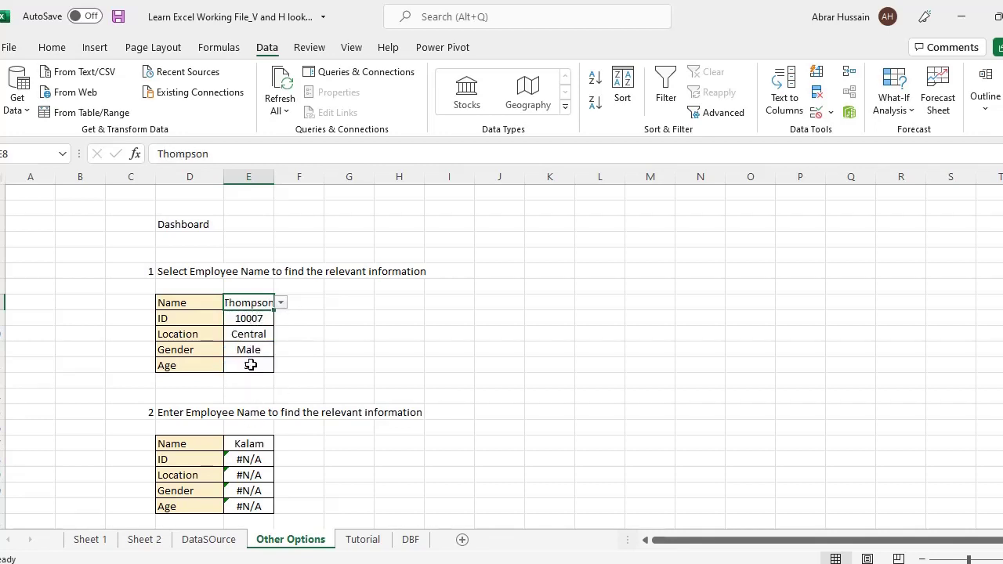
left_click_drag(272, 171, 299, 172)
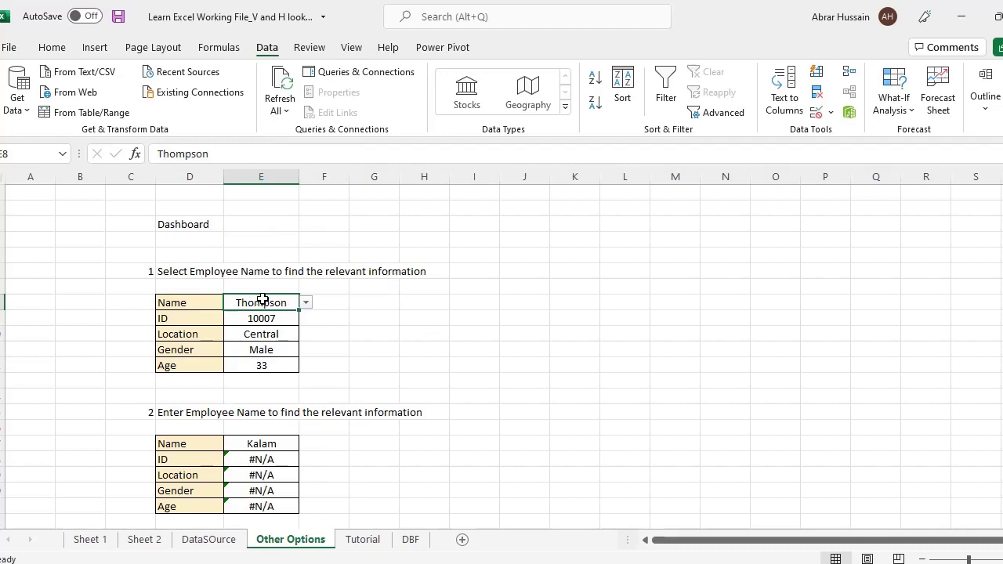
Step: Examine the second lookup table from its name cell E17 and compare it with the Staff names in DataSOurce H4:H14
left_click(286, 444)
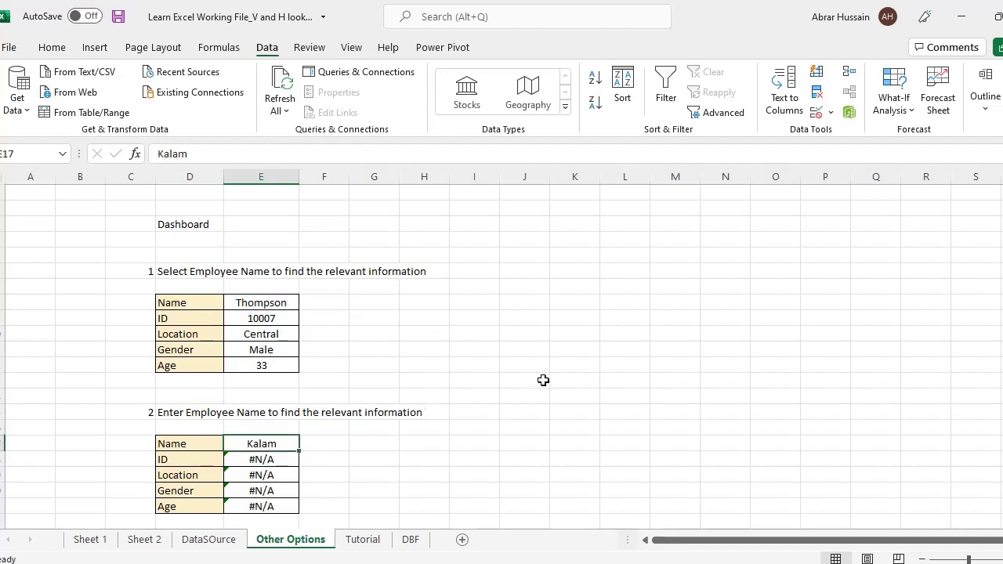
scroll(543, 380, "down", 2)
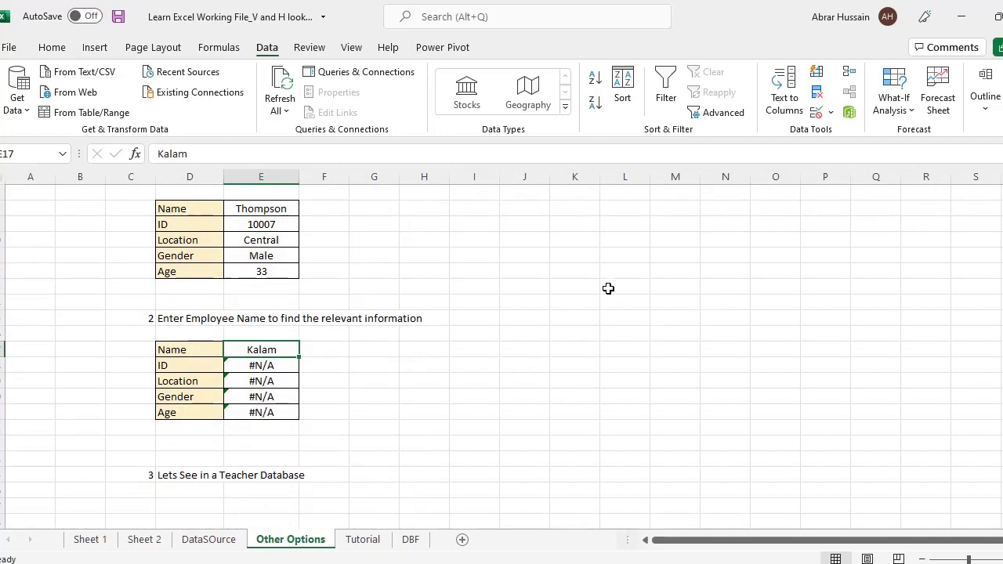
left_click(208, 540)
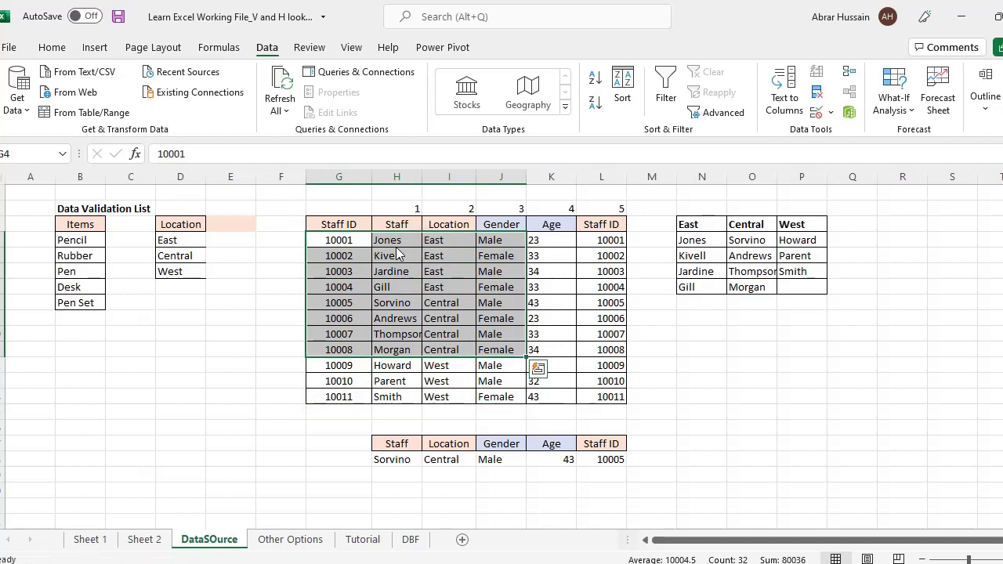
left_click_drag(391, 239, 399, 393)
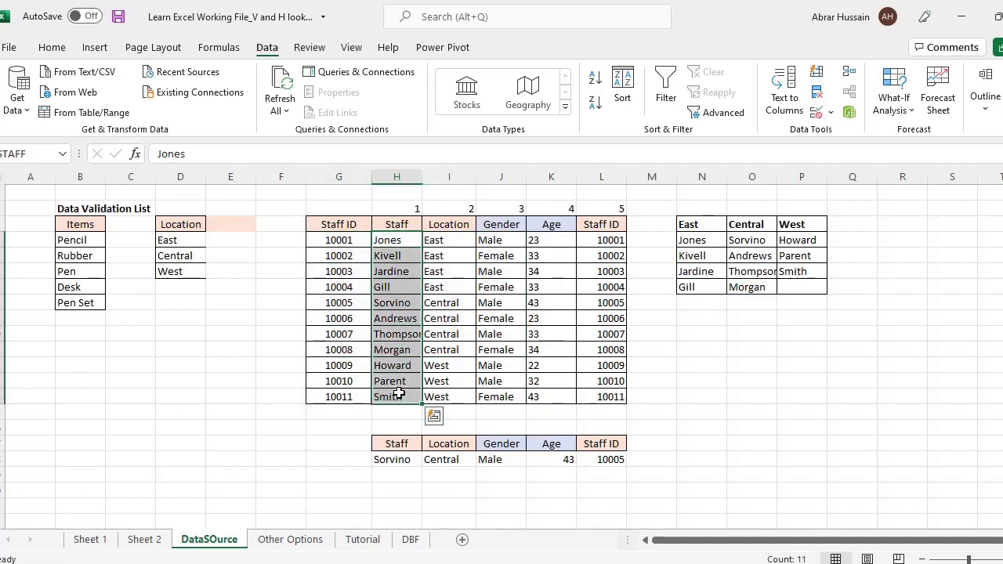
left_click(291, 540)
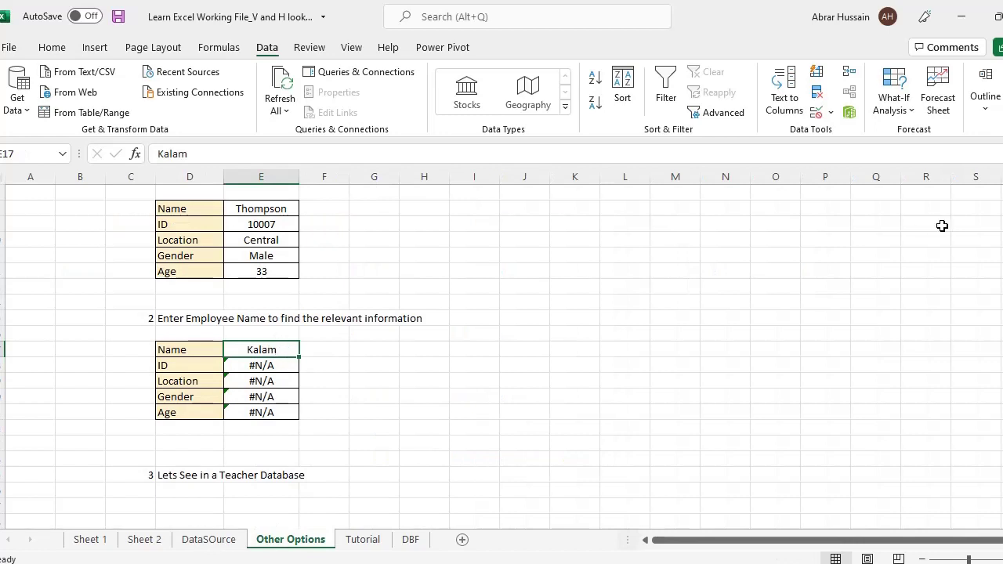
Step: Test the second lookup table by entering a name missing from the Staff list in E17 and checking the cells below
type("Ali")
key("Return")
key("Down")
key("Down")
key("Down")
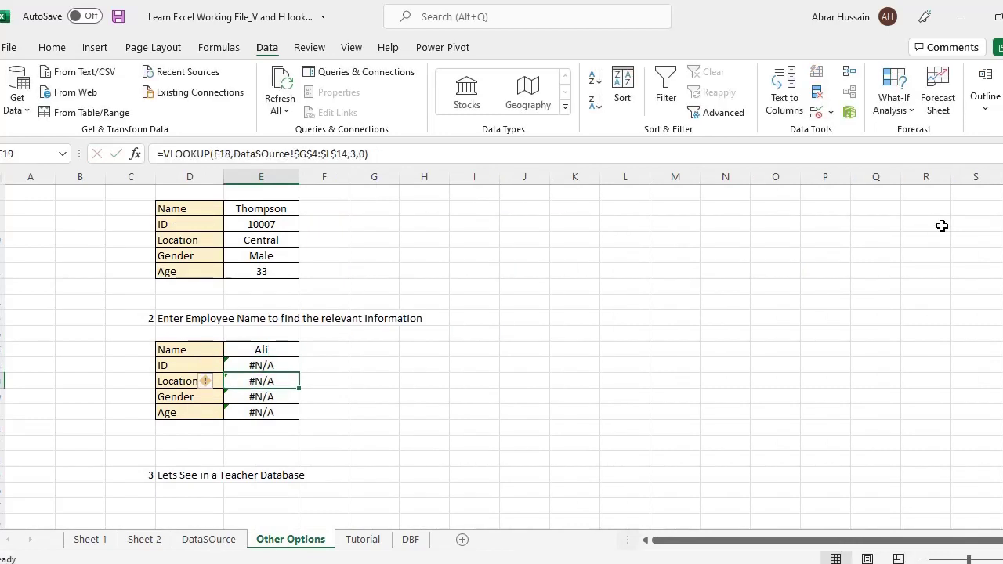
key("Up")
key("Up")
key("Up")
key("Up")
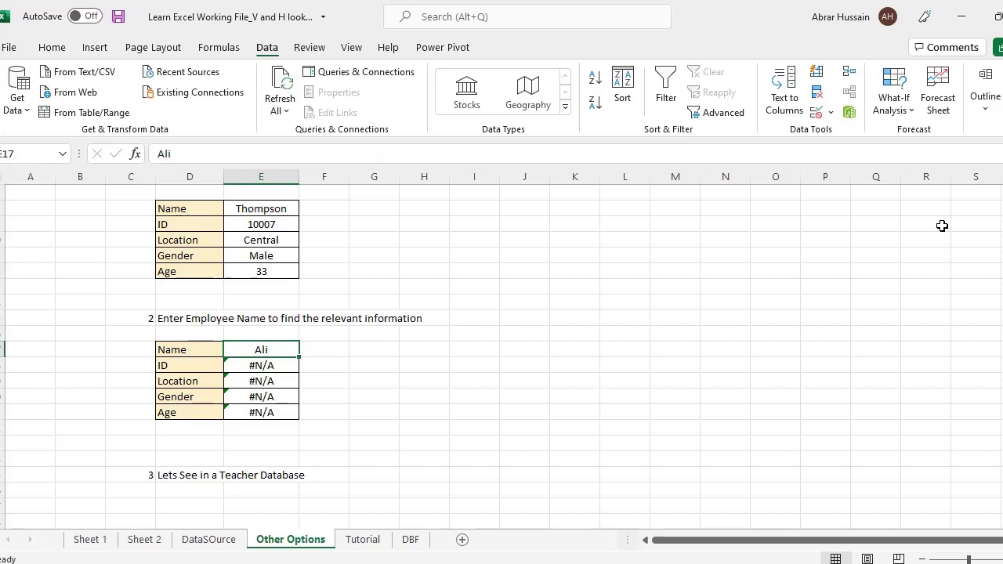
Step: Enter the fourth name of the Staff list in E17 and check the Location, Gender and Age cells E19:E21
type("Gill")
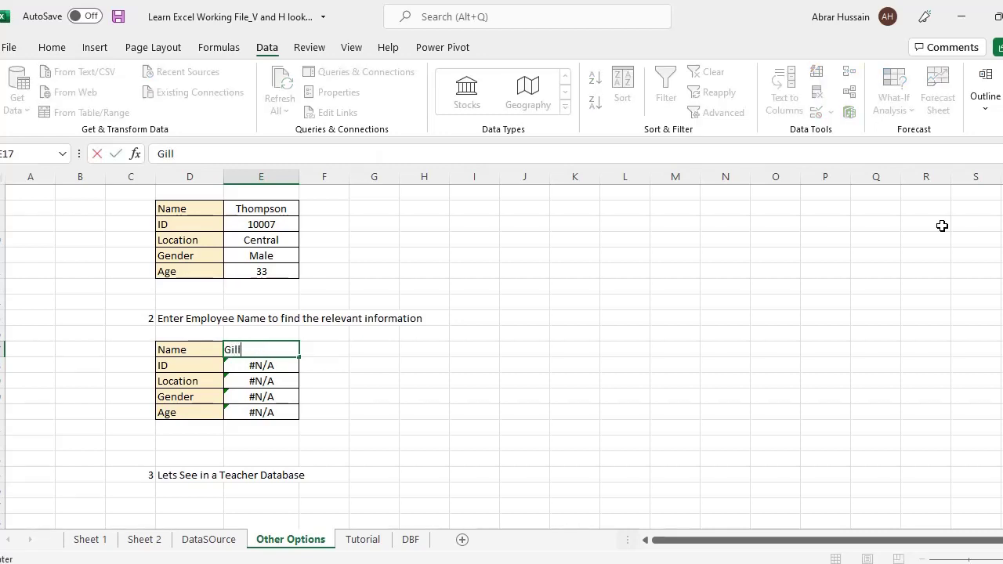
key("Return")
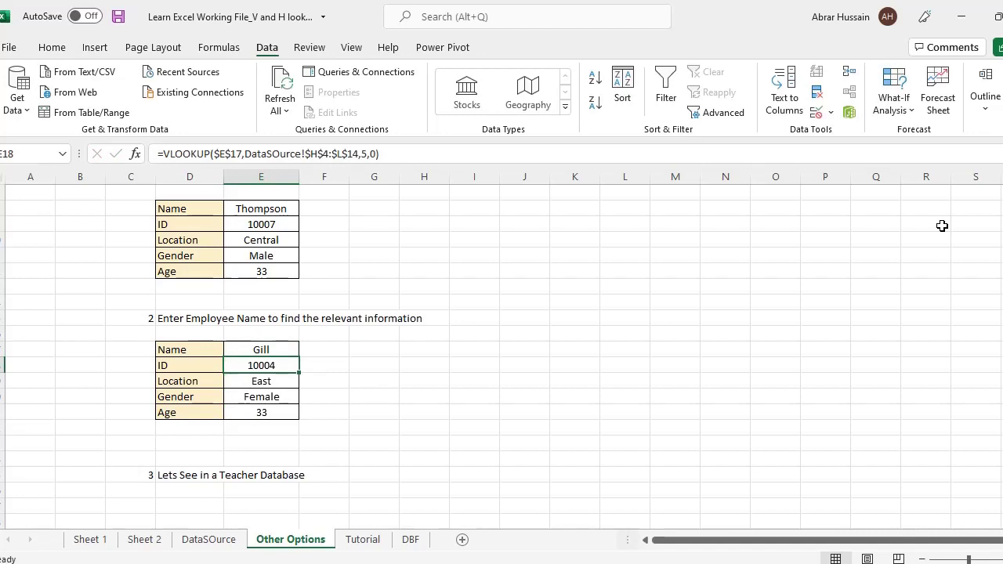
left_click(283, 381)
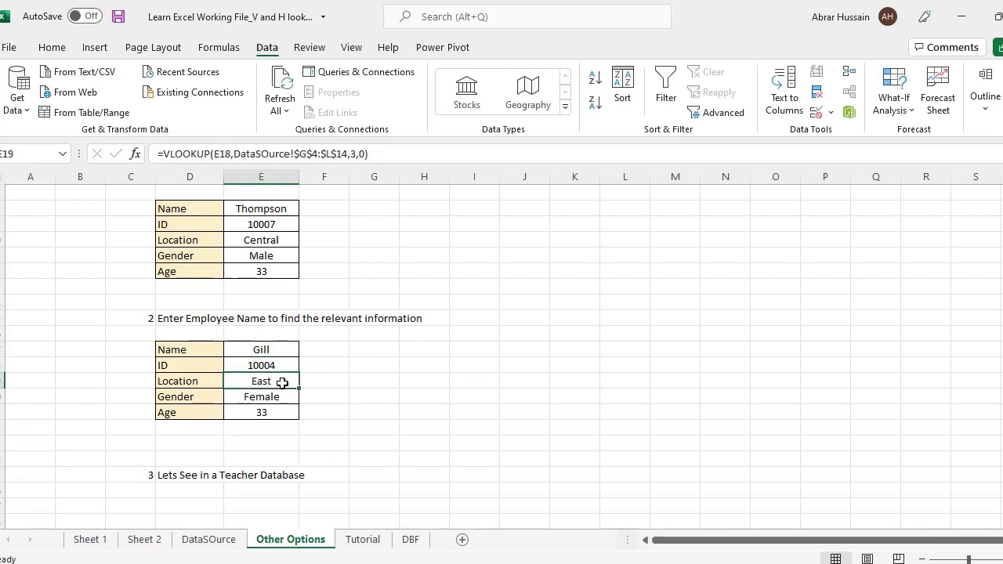
left_click(279, 395)
left_click(276, 413)
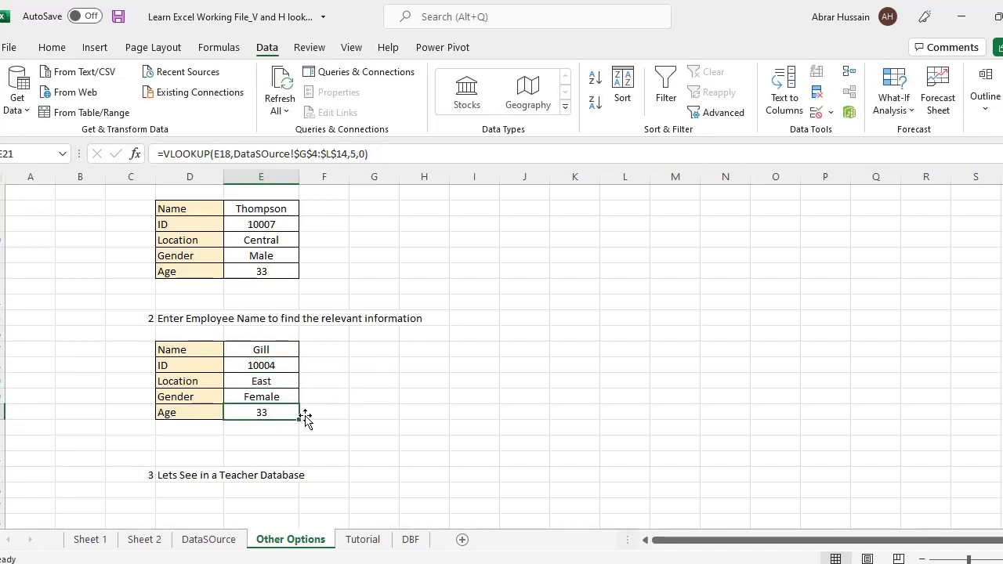
Step: Compare the lookup value and table range of the ID VLOOKUP formulas in E18 and E9
left_click(282, 366)
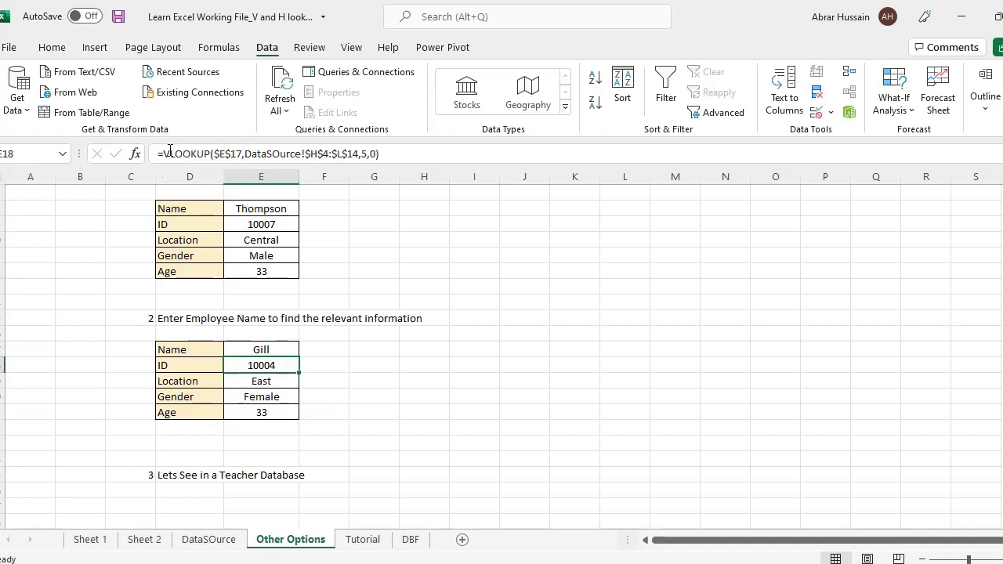
left_click_drag(164, 154, 238, 154)
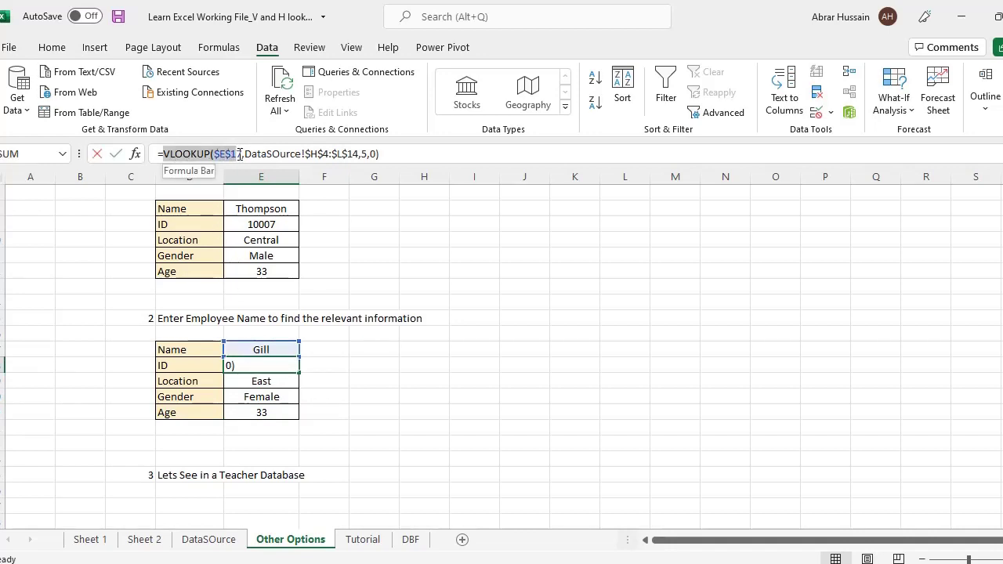
key("Escape")
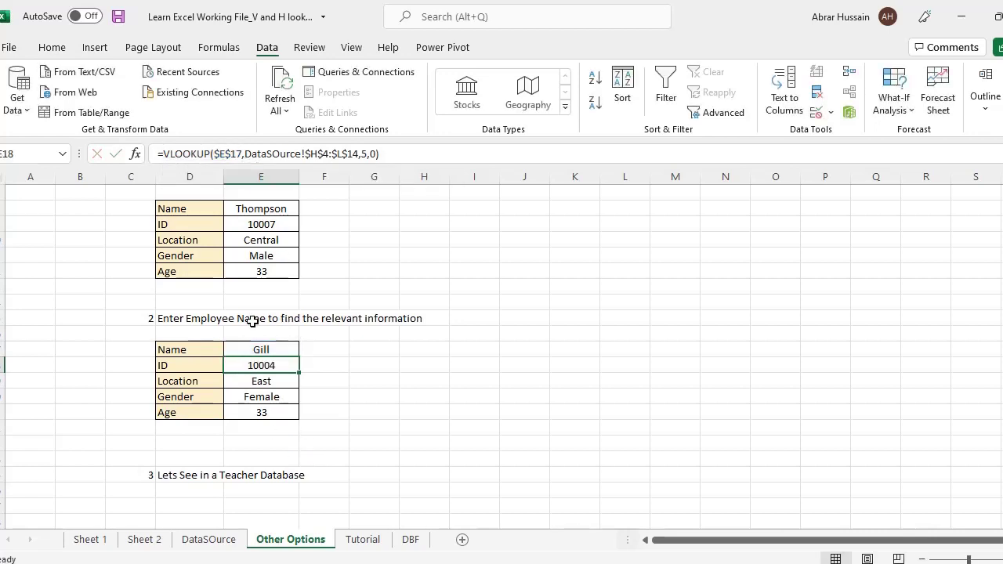
left_click(265, 227)
key("F2")
left_click(194, 224)
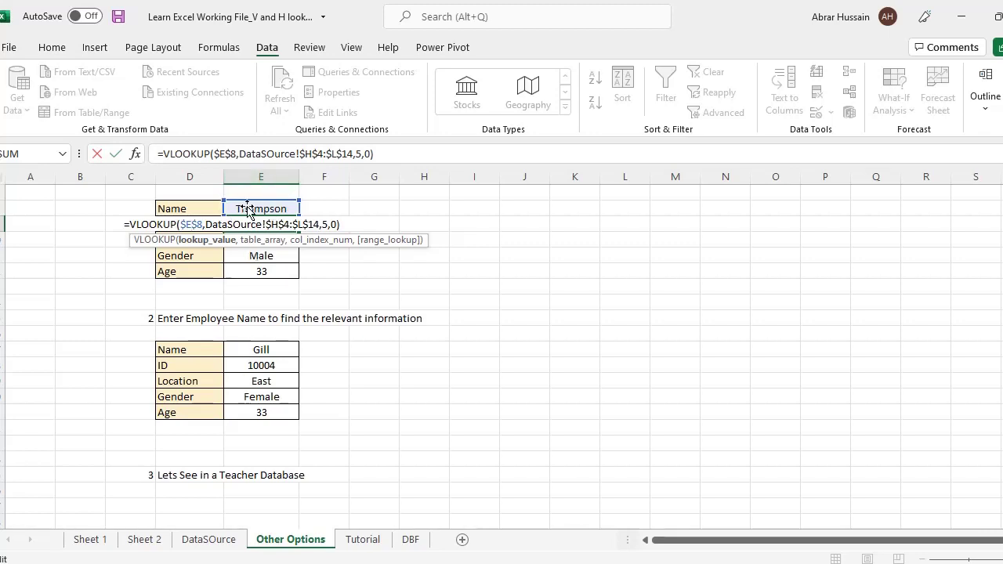
left_click_drag(236, 222, 316, 224)
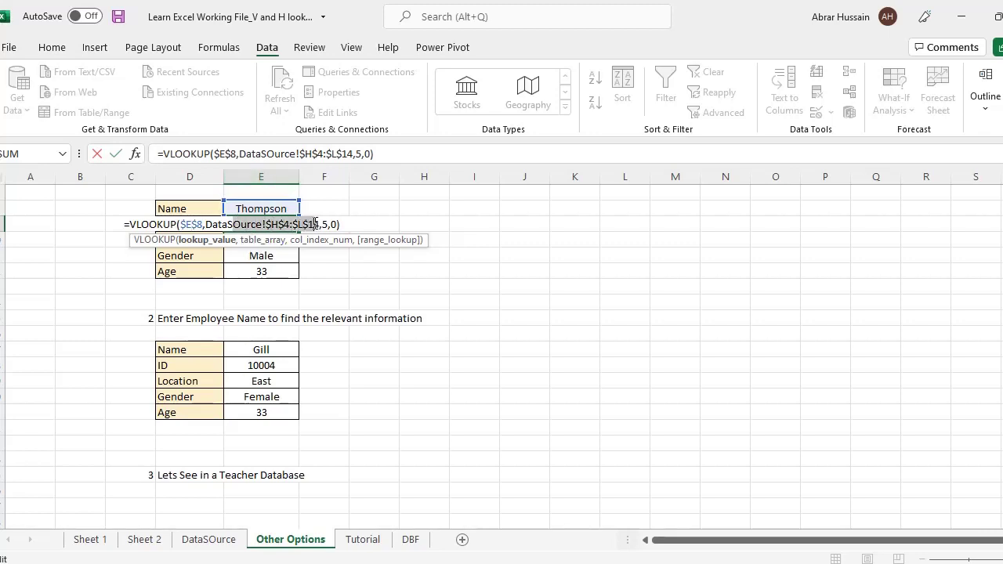
key("Return")
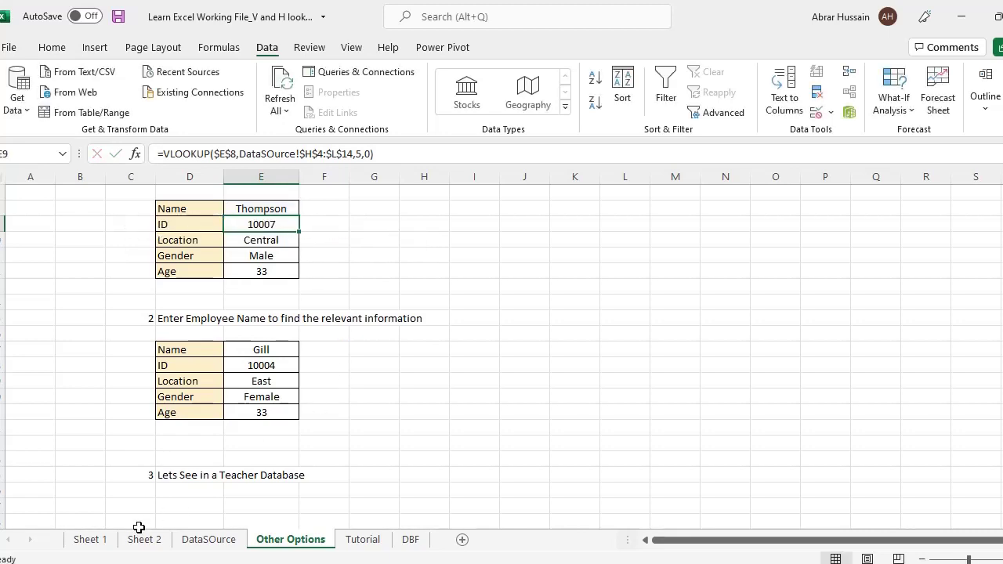
Step: Inspect the ID VLOOKUP formula in C4 on Sheet 1 and return to the Other Options sheet
left_click(90, 540)
double_click(165, 323)
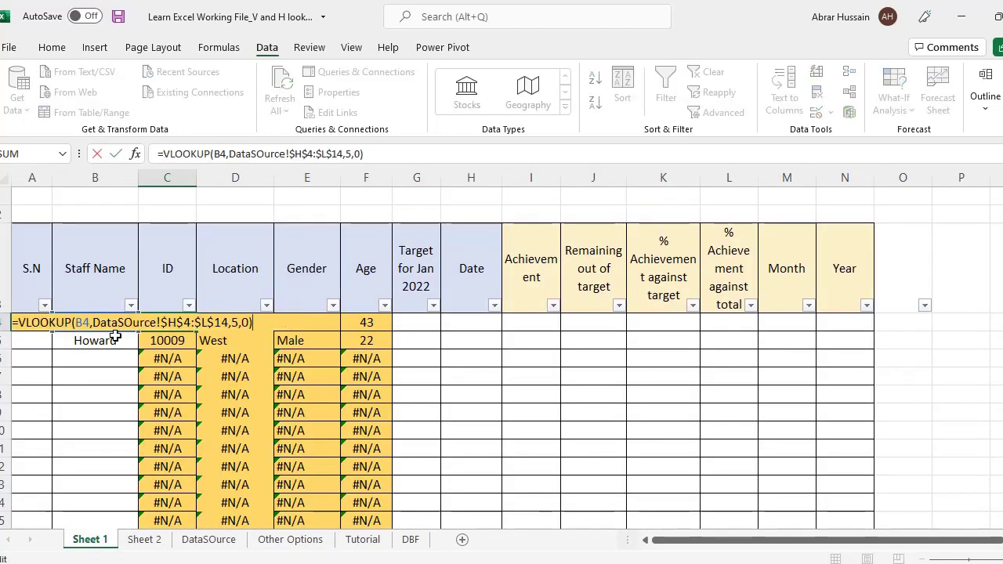
key("Escape")
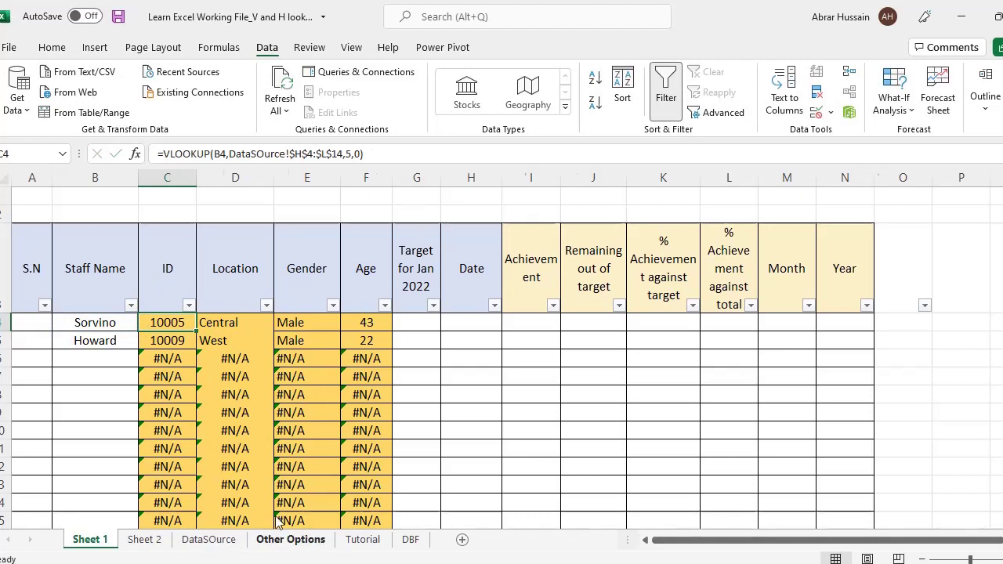
left_click(292, 540)
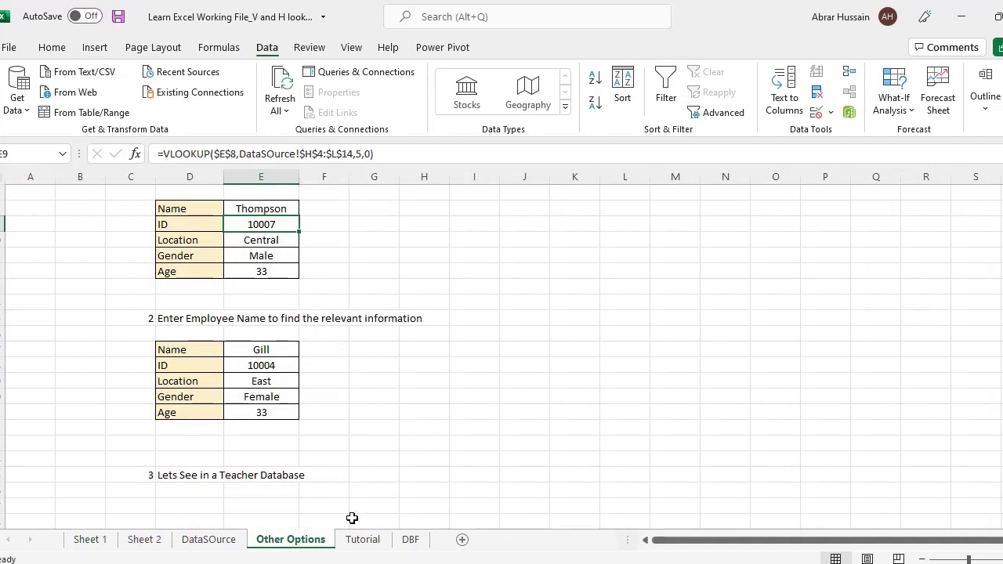
Step: Compare the staff table with the East, Central and West table on DataSOurce, and consult the VLOOKUP and HLOOKUP notes on Tutorial
left_click(200, 542)
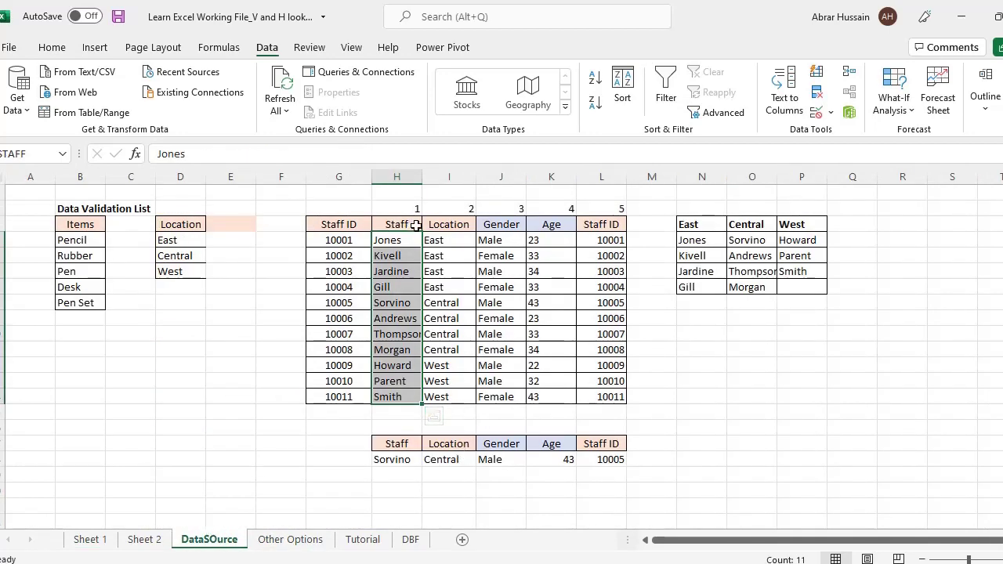
left_click_drag(353, 241, 601, 240)
left_click_drag(696, 229, 792, 245)
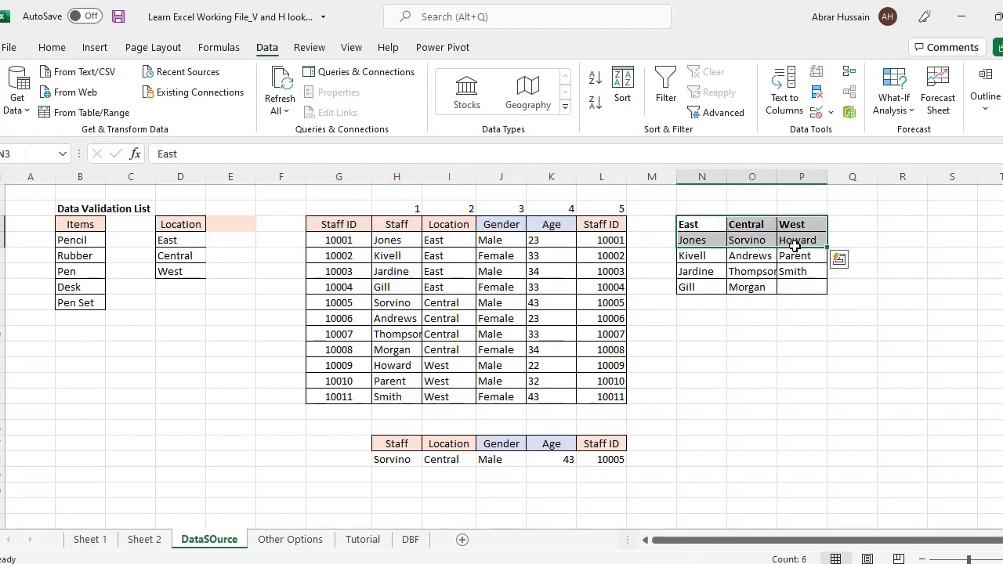
left_click(713, 318)
left_click(715, 330)
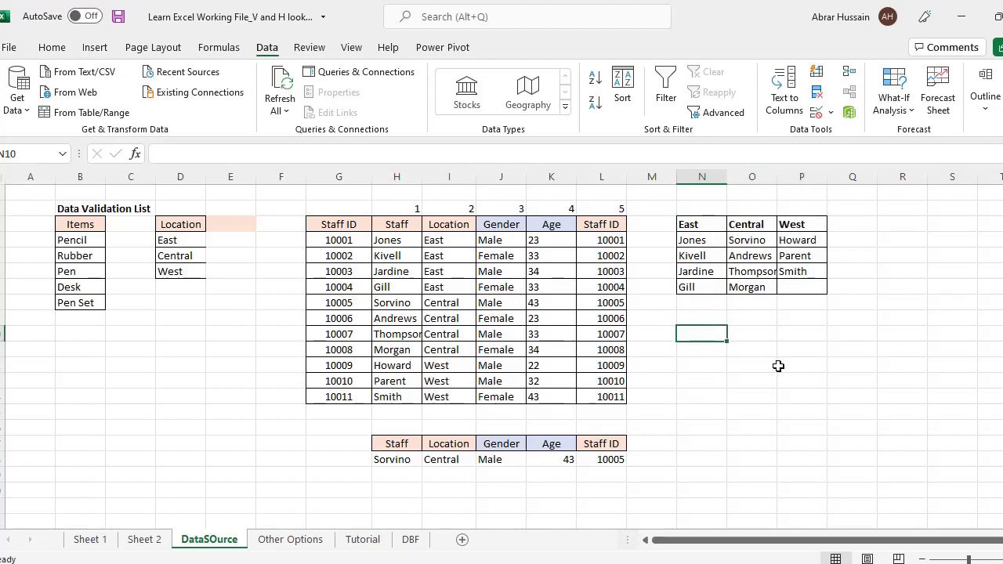
left_click(353, 546)
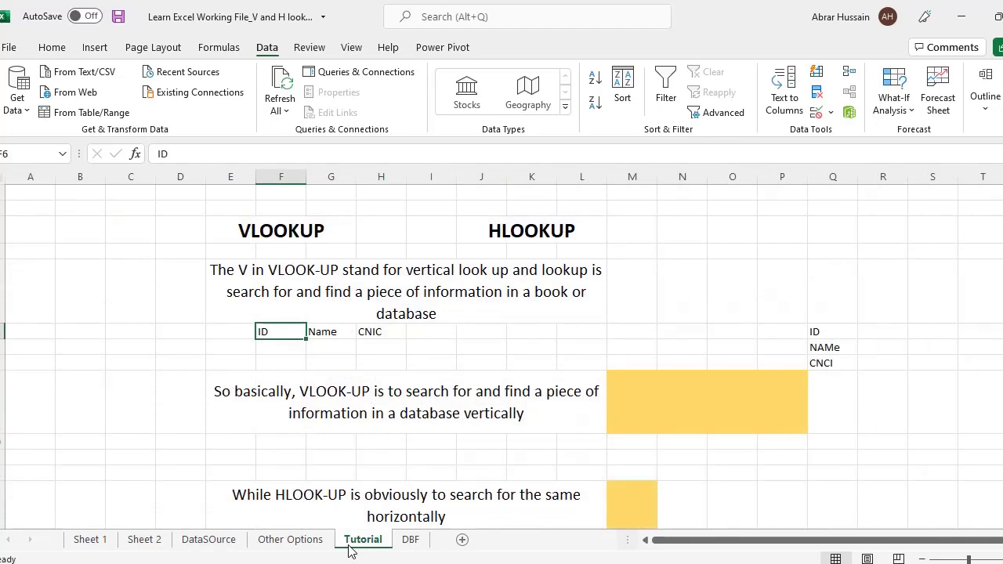
left_click(274, 541)
left_click(217, 541)
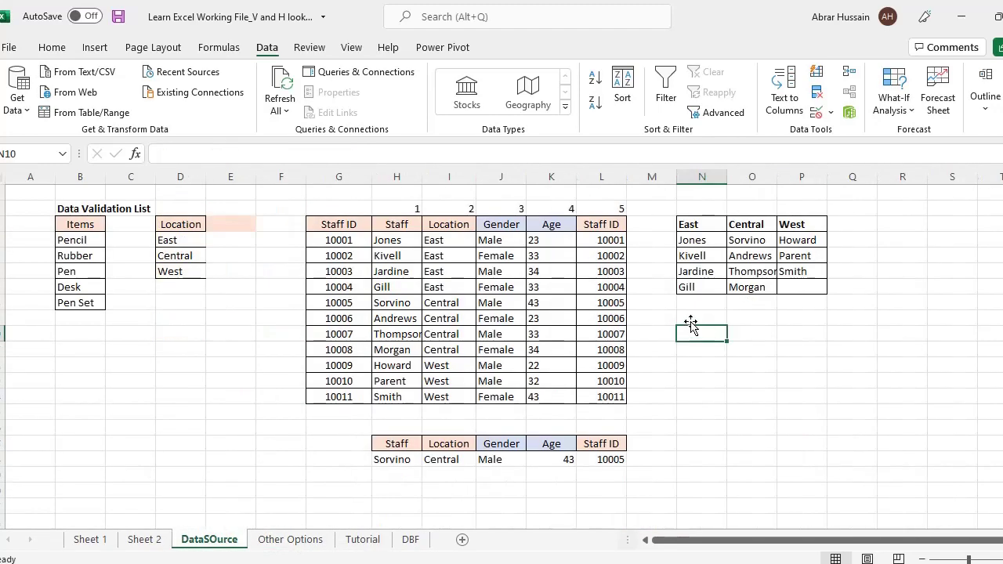
Step: Start an HLOOKUP formula in N10 with N9 as the lookup value and the absolute range $N$3:$P$7 as the table array
type("=")
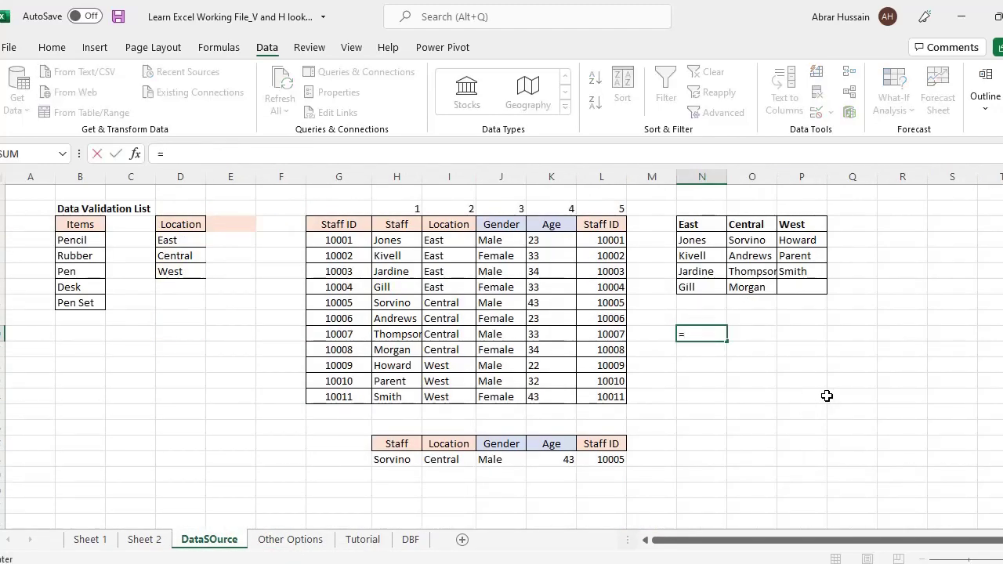
type("Hloo")
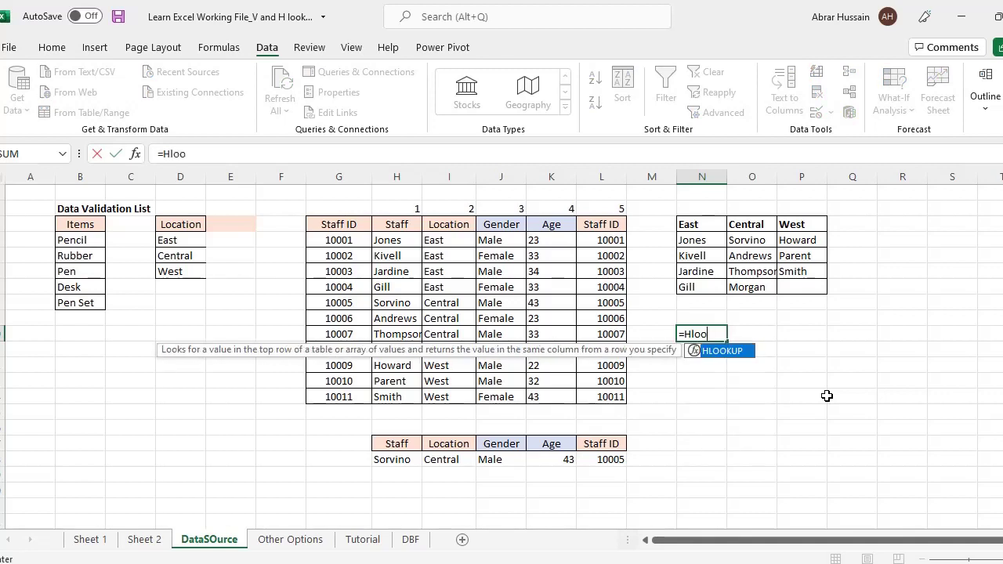
type("o")
type("kup(")
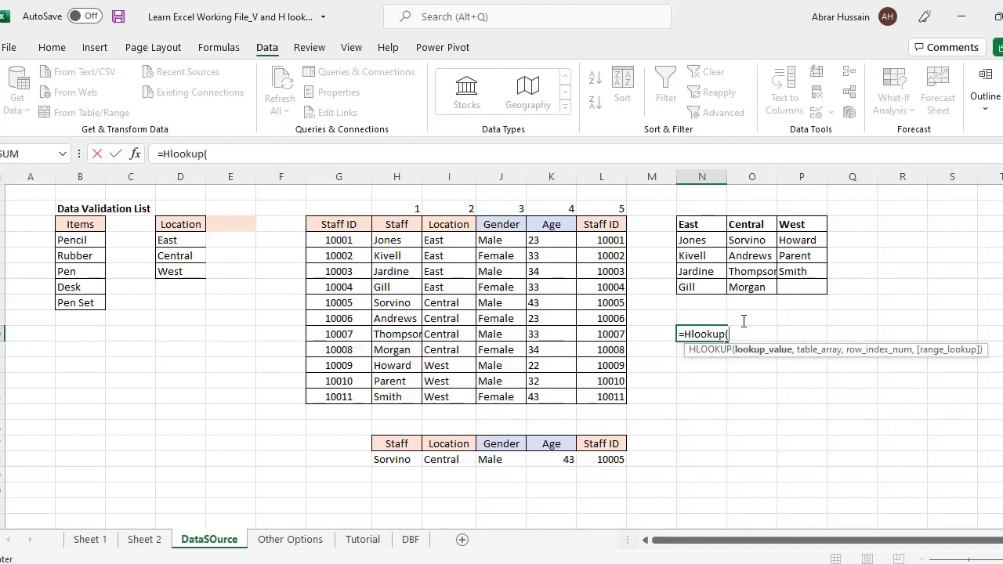
left_click(720, 315)
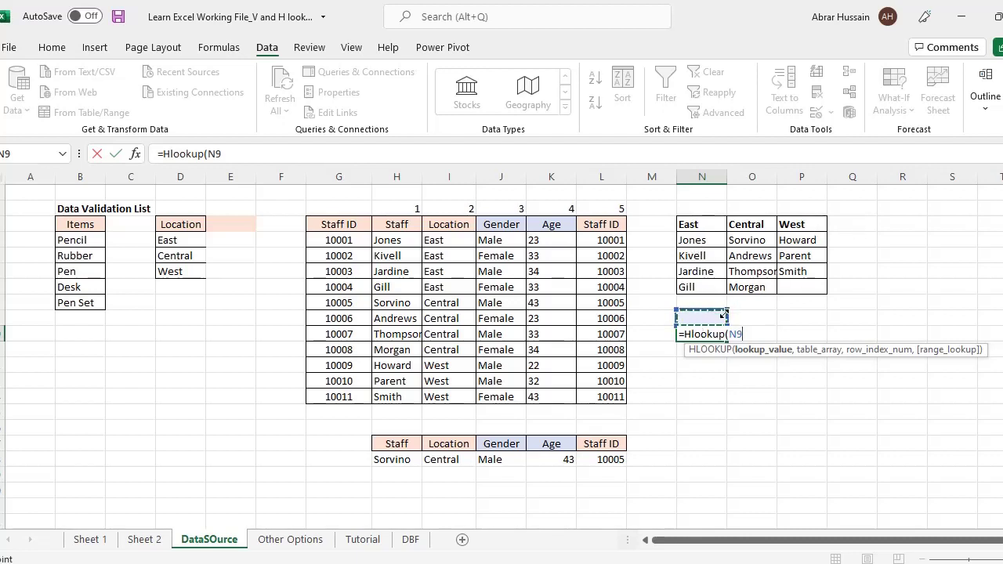
type(",")
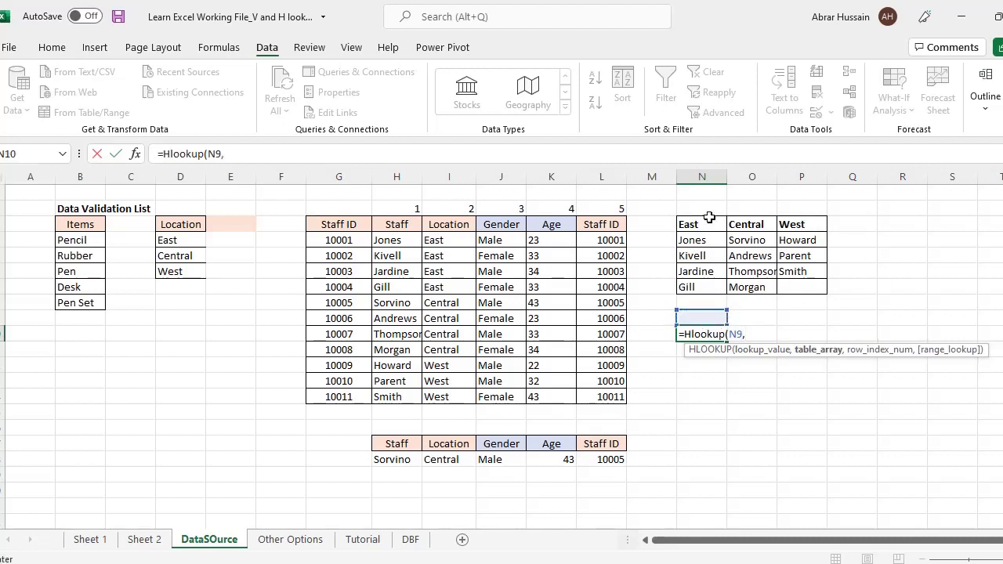
left_click_drag(700, 222, 798, 283)
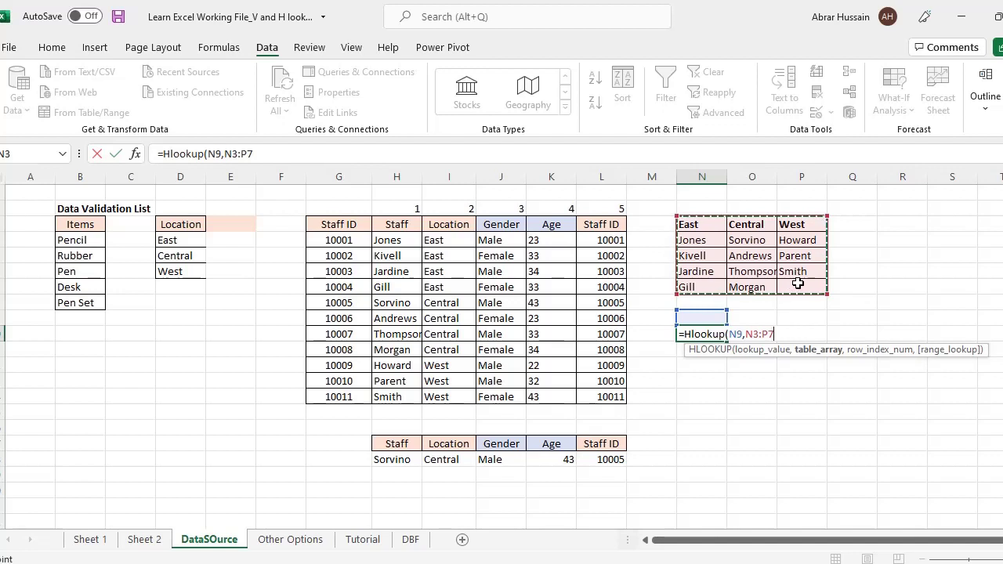
key("F5")
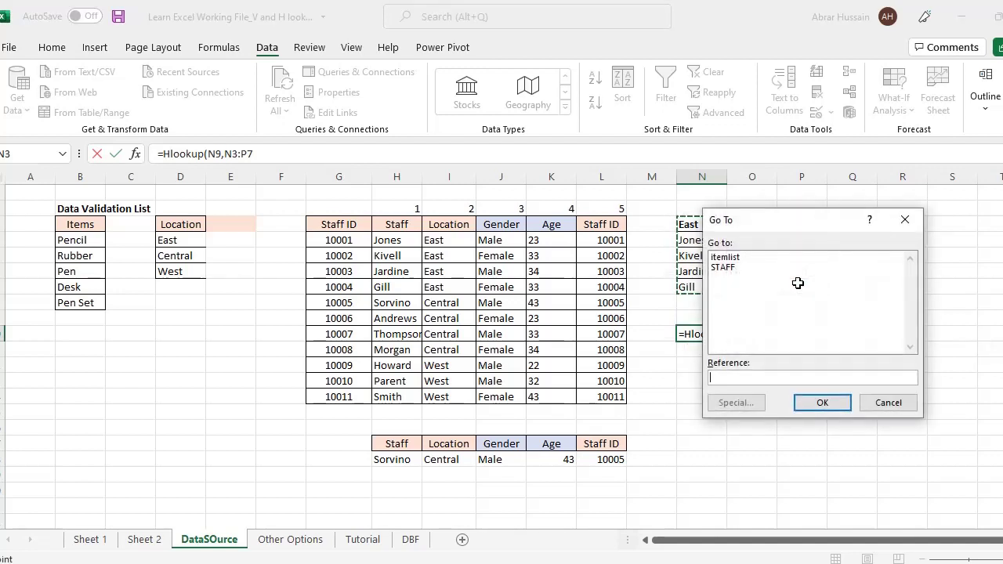
key("Escape")
key("F4")
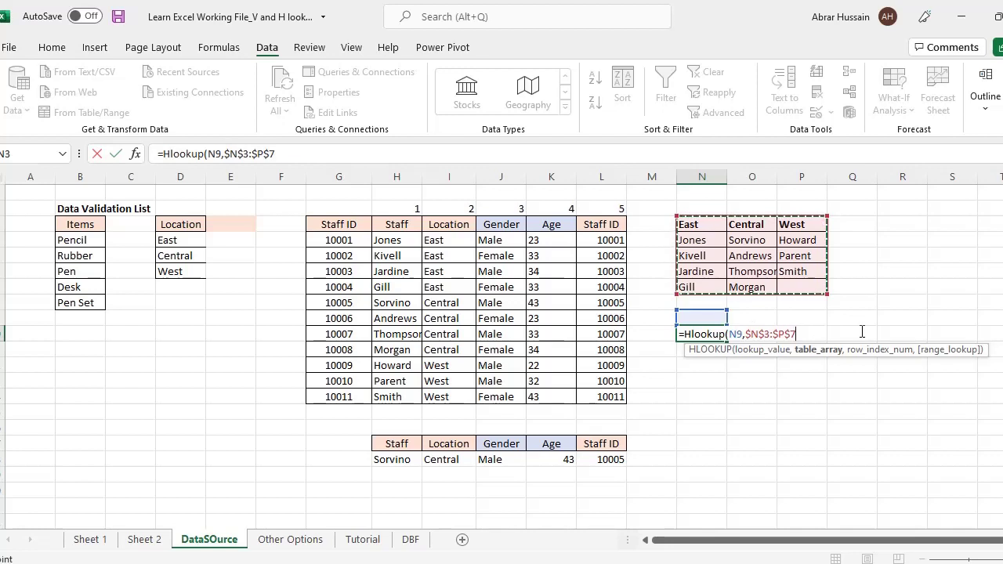
Step: Complete the HLOOKUP formula in N10 with row index 2 and exact match 0
type(",2,0")
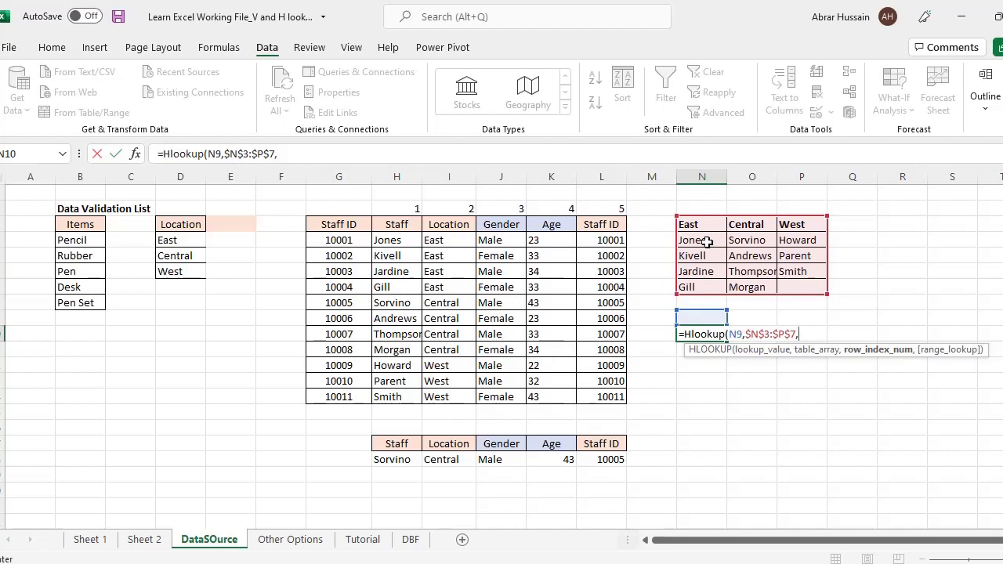
type("2,")
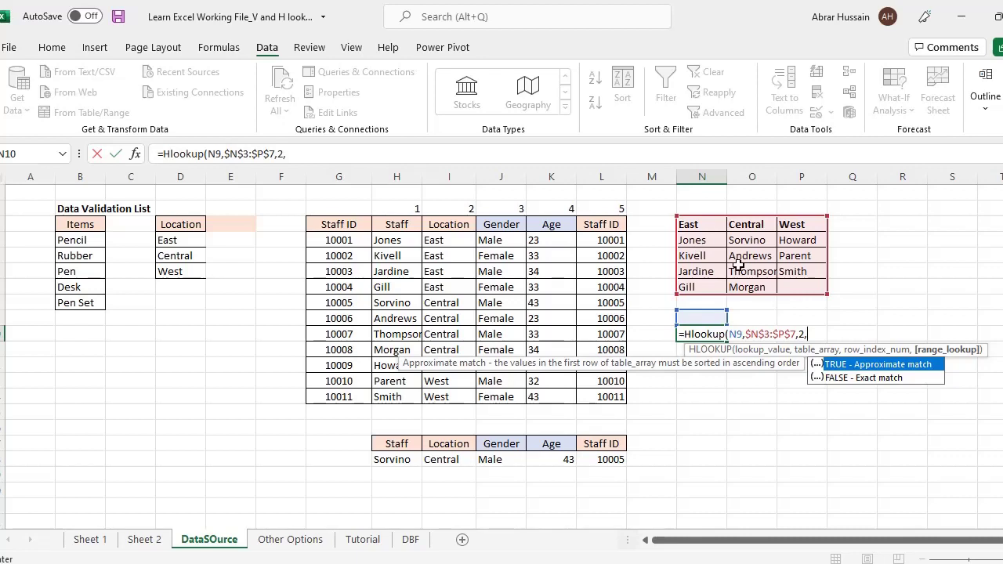
type("0)")
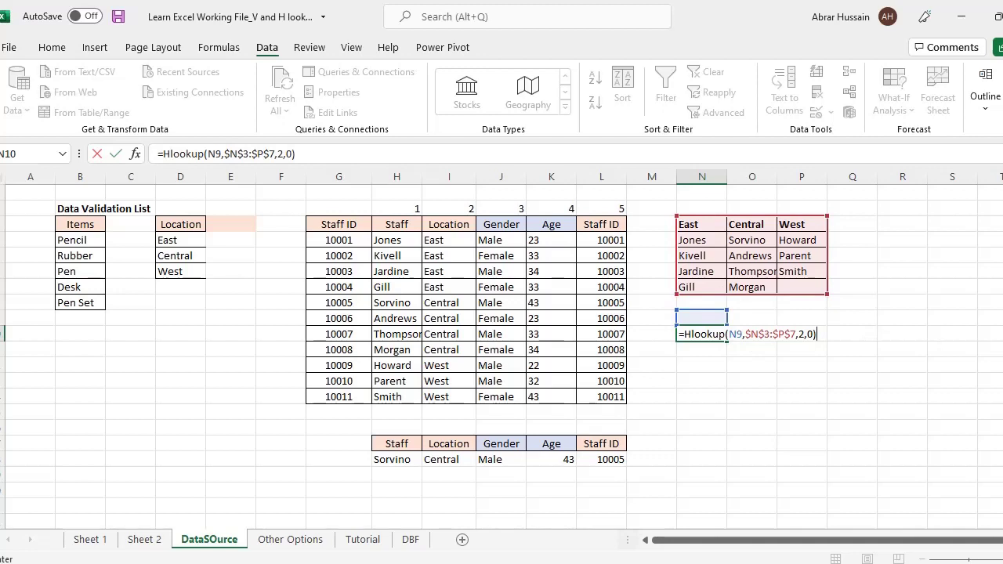
key("Return")
Step: Enter East as the lookup region in N9
key("Up")
key("F2")
key("Escape")
key("Up")
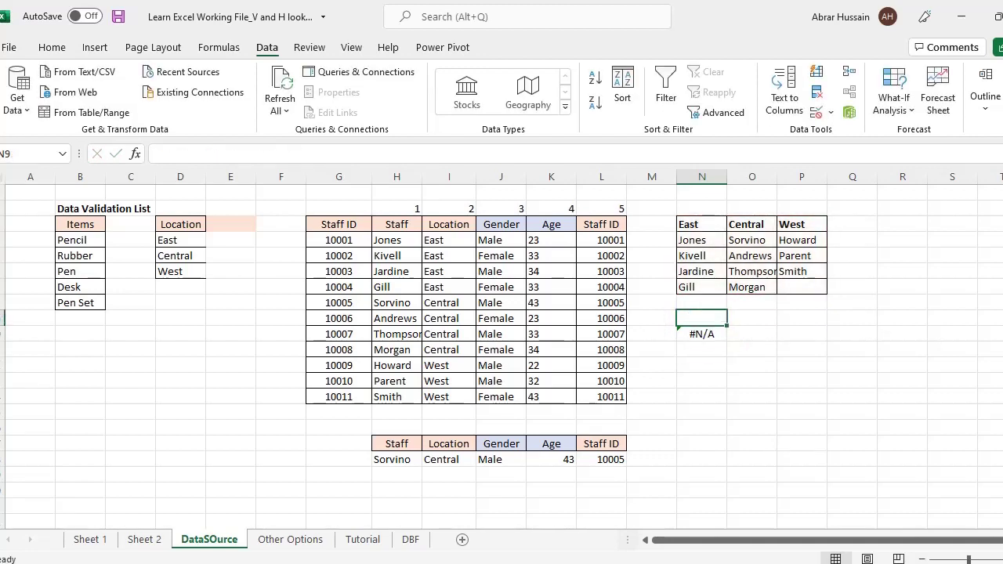
type("East")
key("Return")
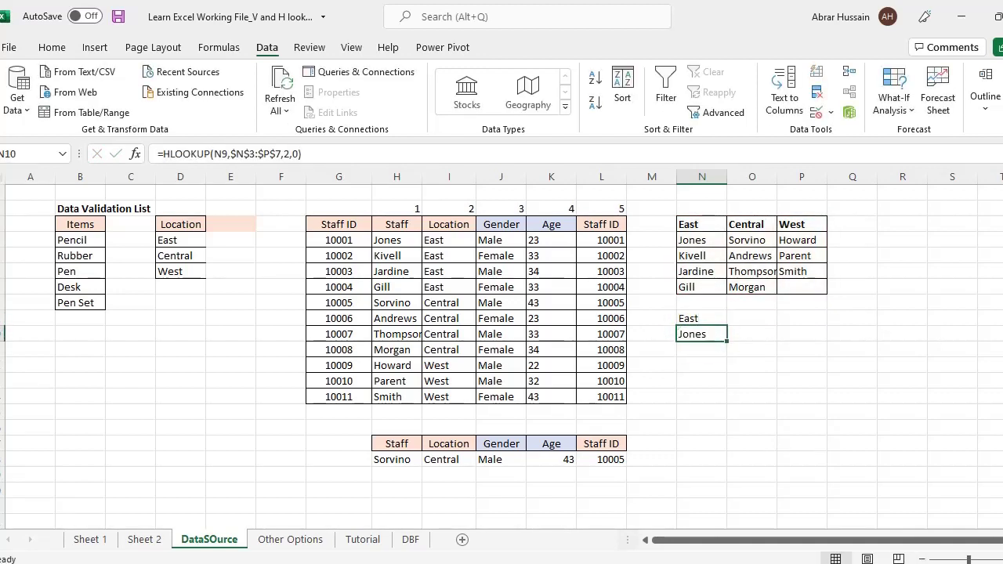
Step: Review the HLOOKUP formula in N10 and the remaining East names in N5:N7
key("F2")
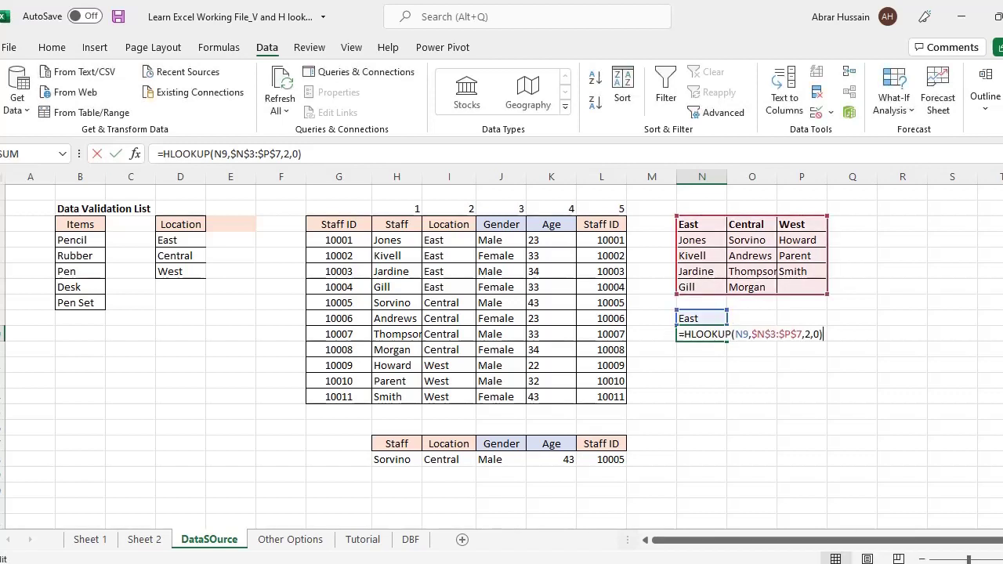
key("Escape")
key("F2")
key("Escape")
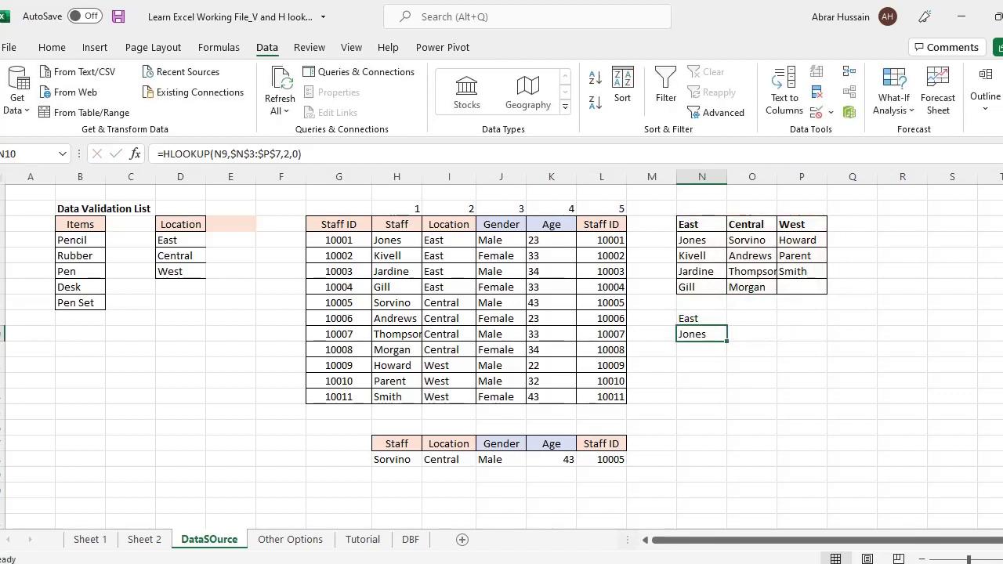
left_click(696, 256)
left_click(697, 271)
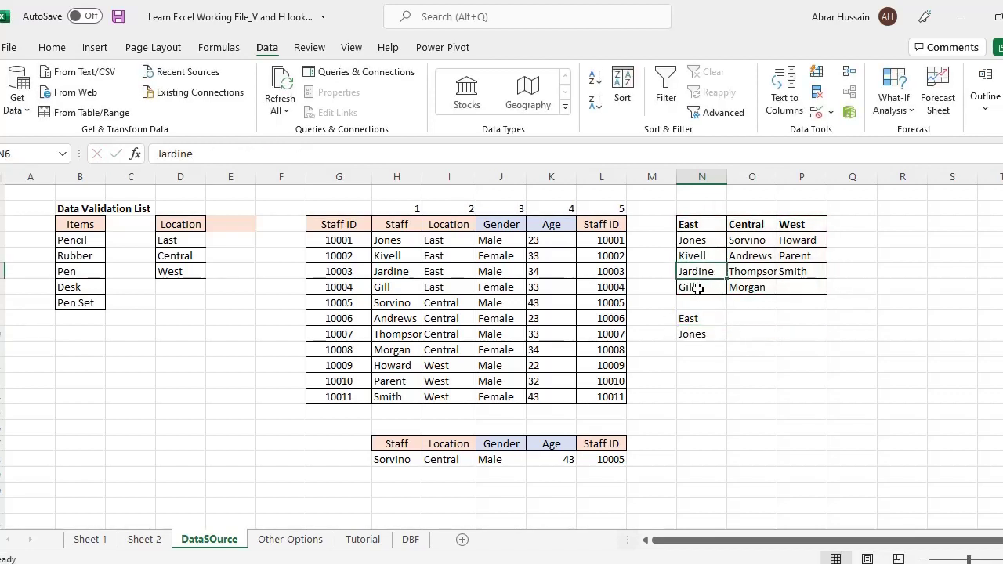
left_click(698, 287)
Step: Reproduce the N10 HLOOKUP formula in N11 with unchanged references and set its row index to 3
left_click(696, 334)
key("F2")
key("shift+Left")
key("shift+Left")
key("shift+Left")
key("shift+Left")
key("shift+Left")
key("shift+Left")
key("shift+Left")
key("shift+Left")
key("shift+Left")
key("shift+Left")
key("shift+Left")
key("shift+Left")
key("shift+Left")
key("shift+Left")
key("shift+Left")
key("shift+Left")
key("shift+Left")
key("shift+Left")
key("shift+Left")
key("shift+Left")
key("ctrl+c")
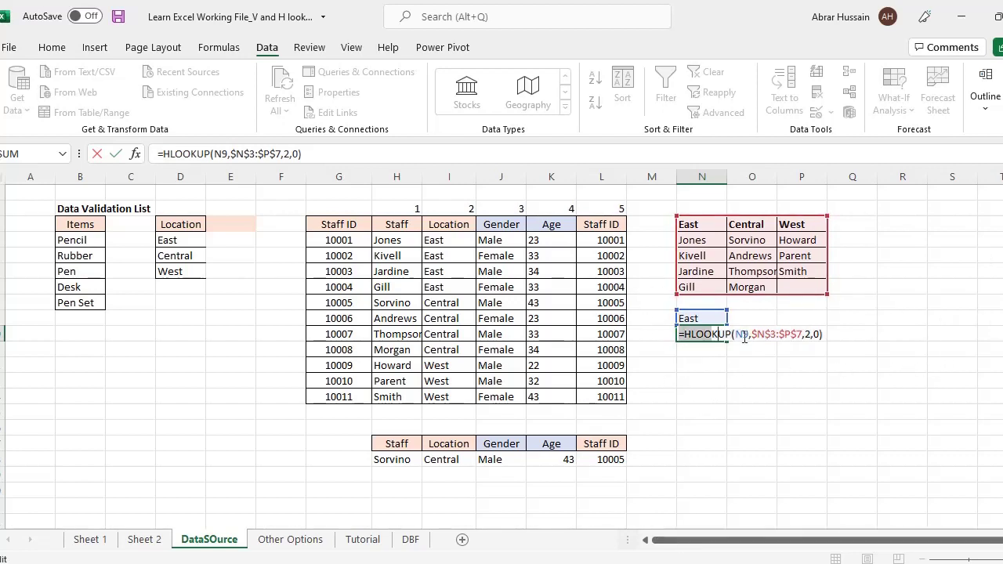
key("Return")
key("ctrl+'")
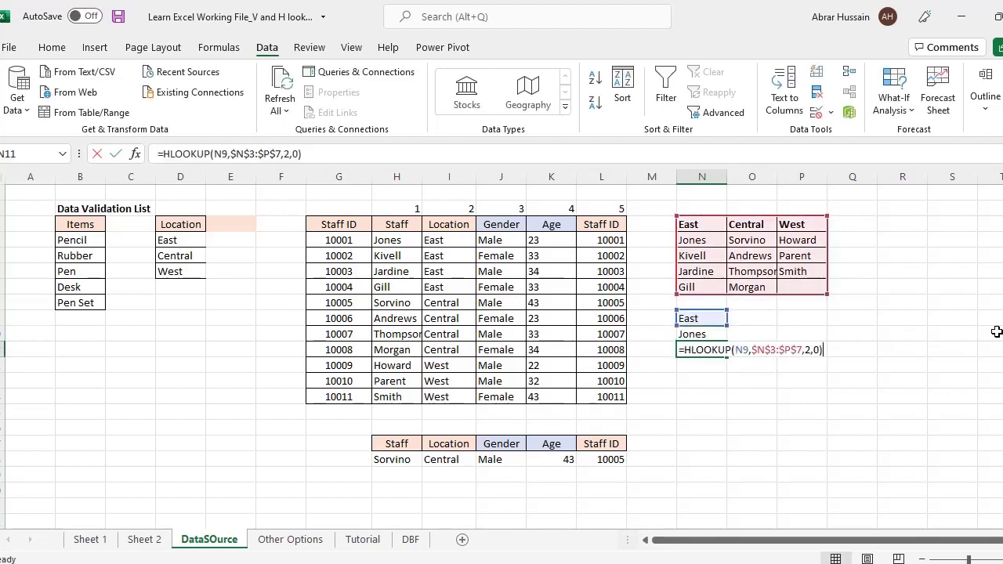
key("Left")
key("Left")
key("Left")
key("BackSpace")
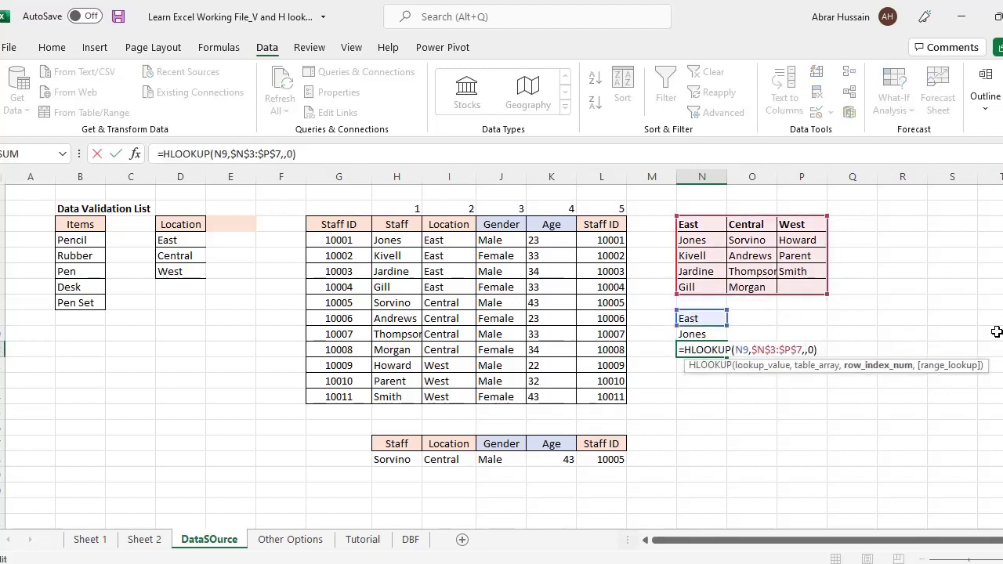
type("3")
key("Return")
Step: Put the copied HLOOKUP formula in N12 and set its row index to 4
key("ctrl+v")
key("F2")
key("Left")
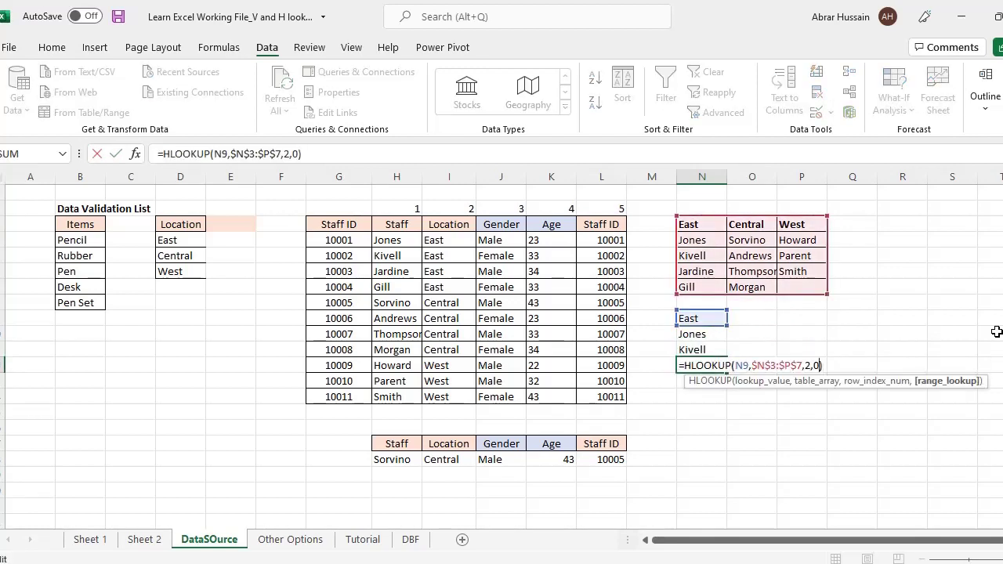
key("Left")
key("Left")
key("BackSpace")
type("4")
key("Return")
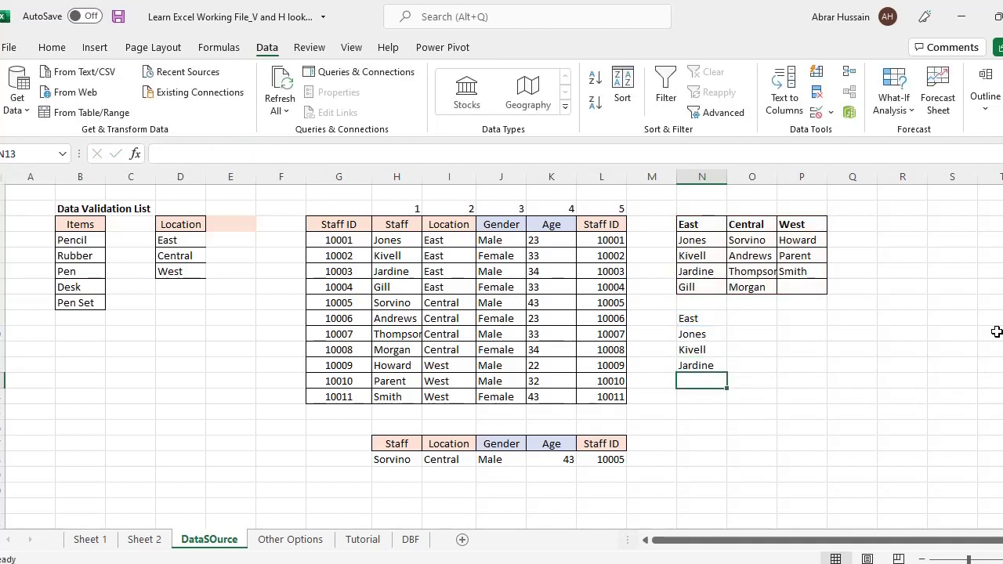
Step: Put the copied HLOOKUP formula in N13 and set its row index to 5
key("ctrl+v")
key("F2")
key("Left")
key("Left")
key("Left")
key("BackSpace")
type("5")
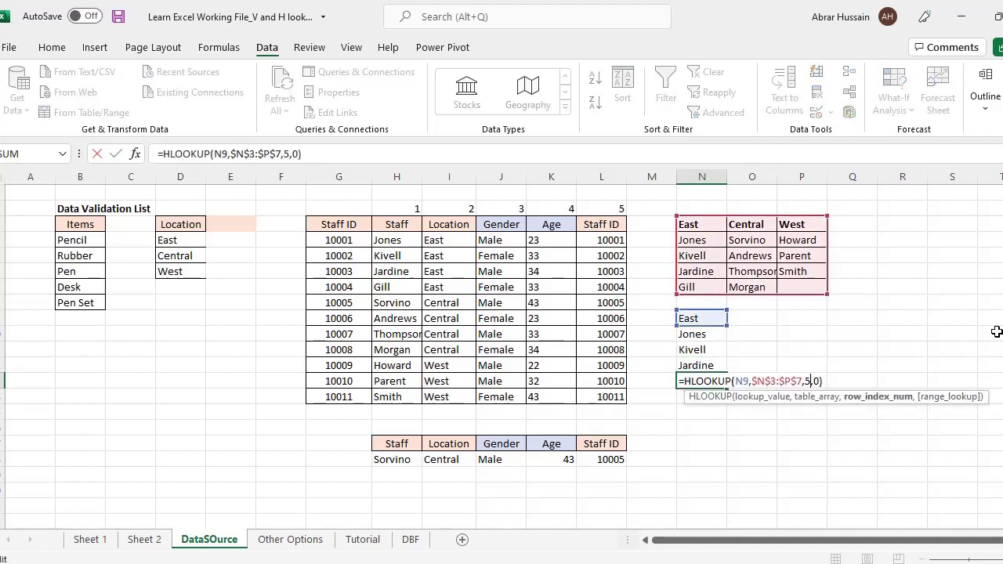
key("Return")
Step: Compare the lookup results in N10:N13 with the East column of the regional table
key("Up")
key("Up")
key("Up")
key("Up")
key("Up")
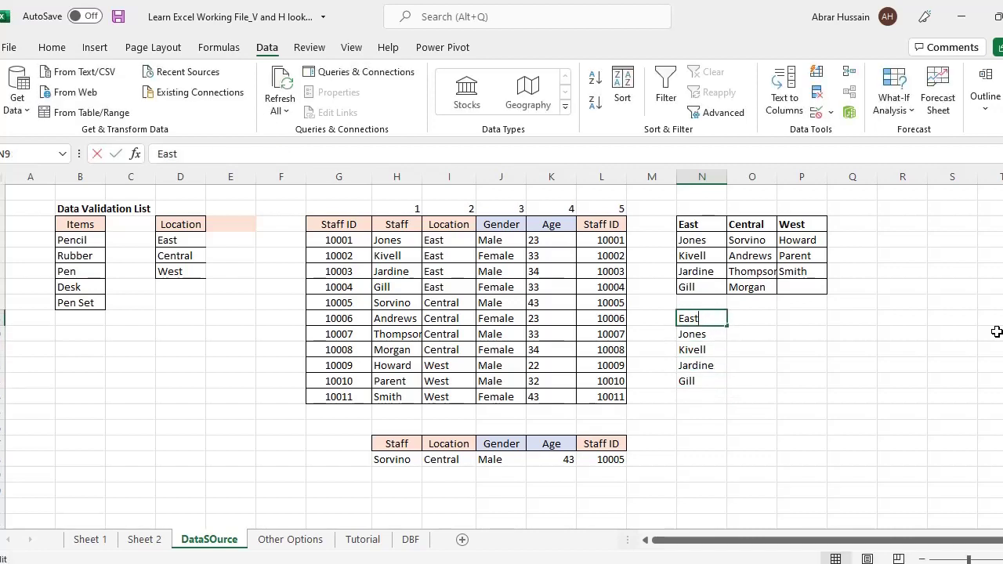
key("Down")
key("shift+Up")
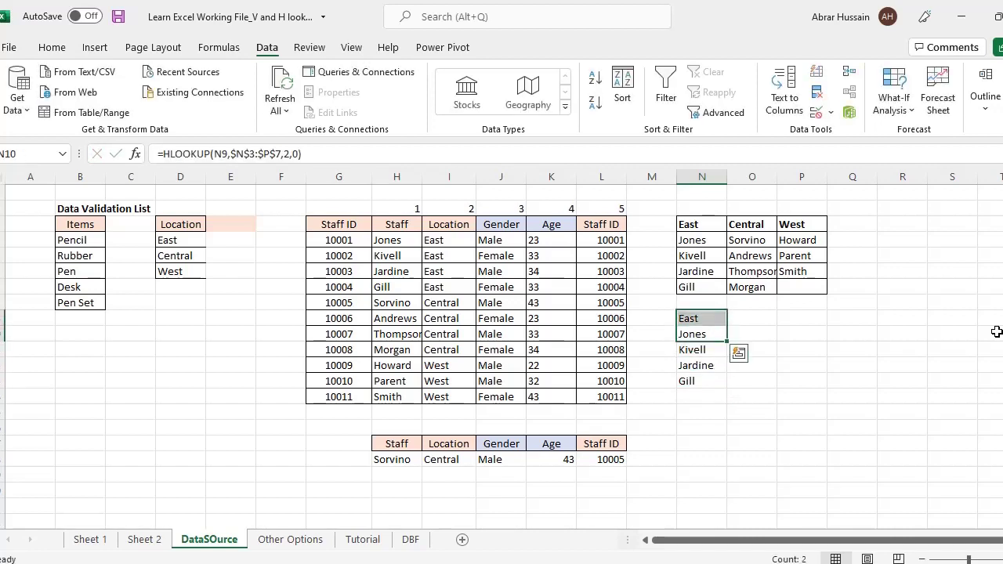
left_click_drag(688, 334, 684, 379)
left_click_drag(693, 239, 694, 287)
Step: Set the lookup region in N9 to Central and compare N10:N13 with the Central column of the regional table
left_click(688, 319)
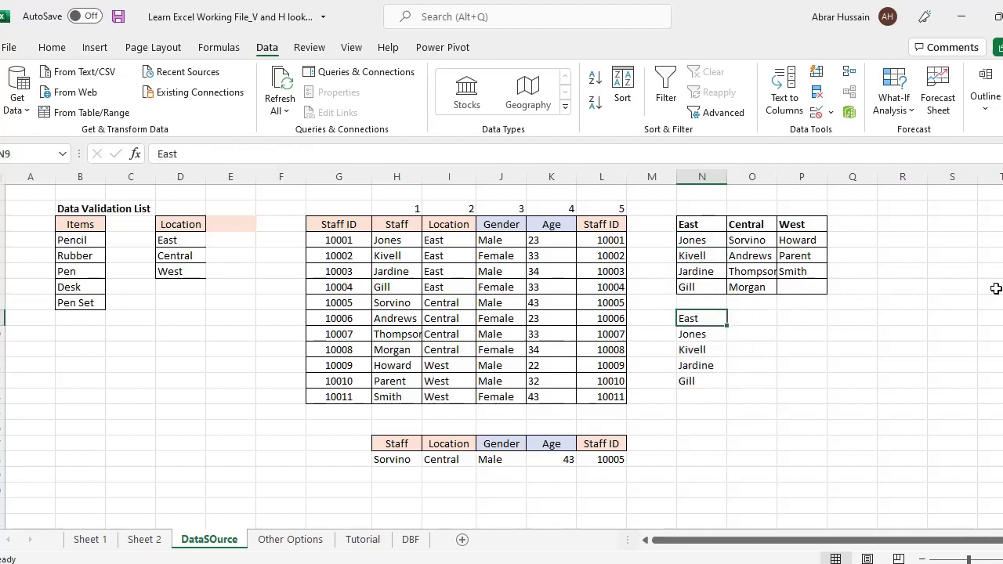
type("Central")
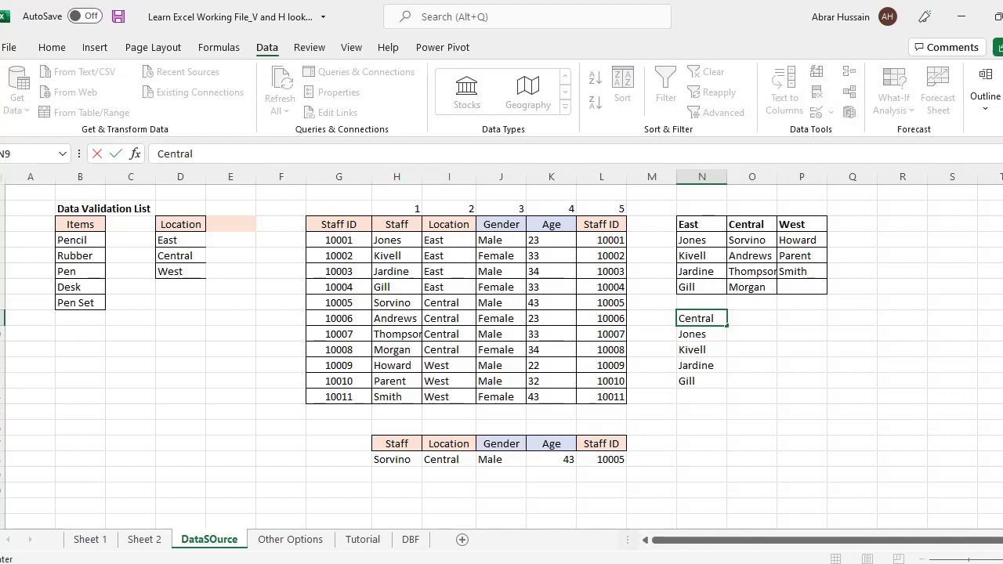
key("Return")
key("shift+Down")
key("shift+Down")
key("shift+Down")
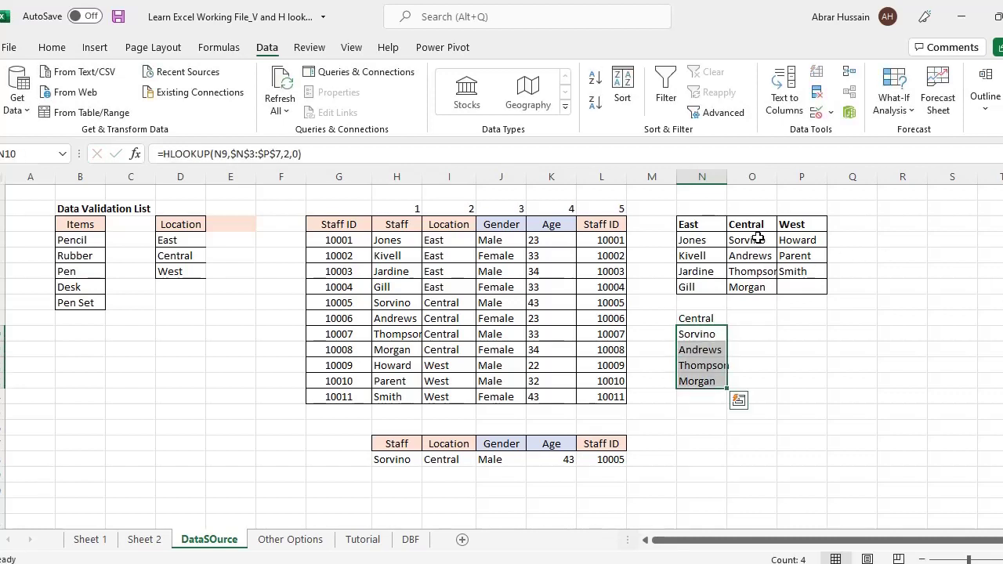
left_click_drag(757, 241, 751, 288)
left_click_drag(703, 323, 703, 384)
Step: Set the lookup region in N9 to West
left_click(721, 323)
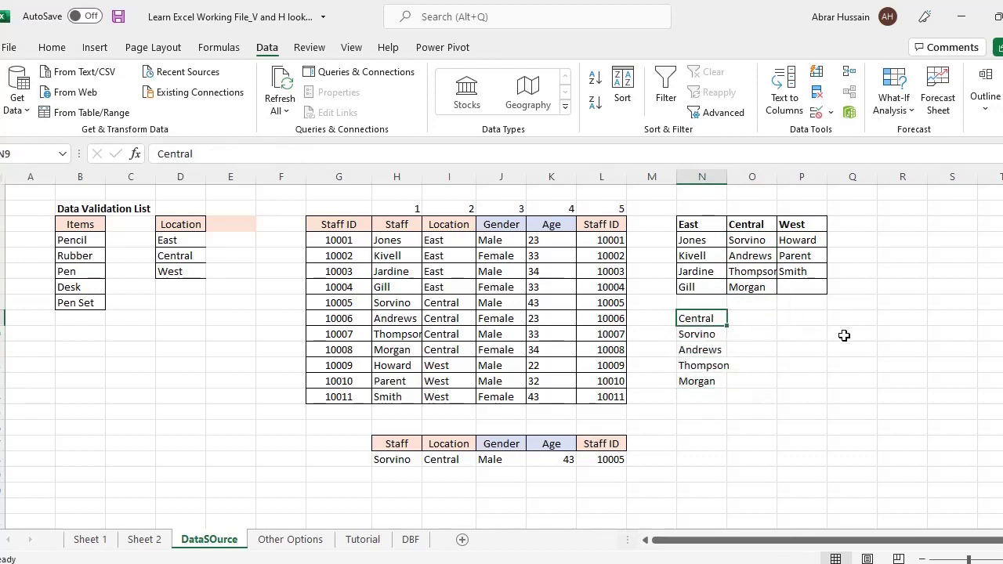
type("West")
key("Return")
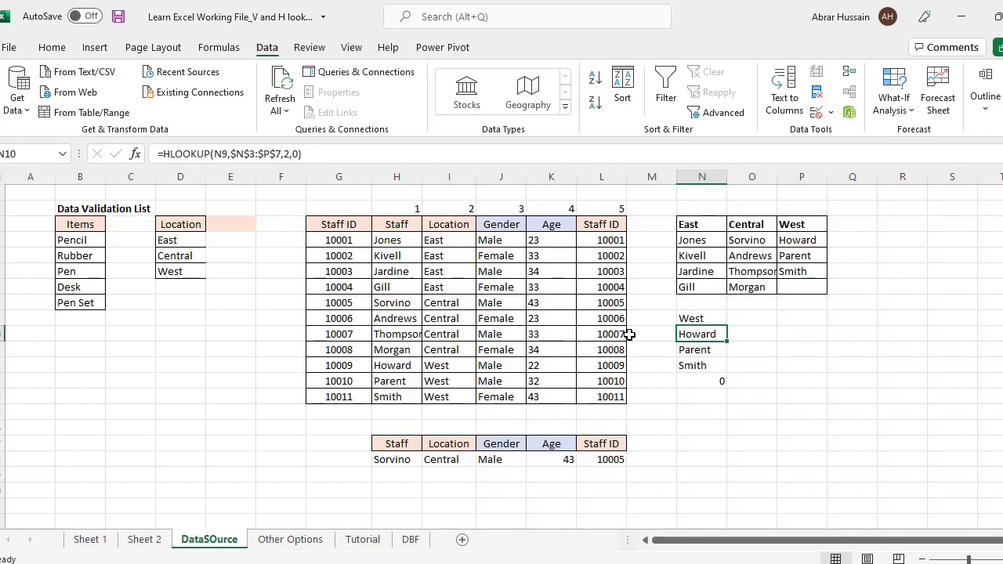
Step: Switch to the DB Teacher Education_Analysis workbook and examine the CNIC or Assigned ID column on the DB sheet
left_click(493, 563)
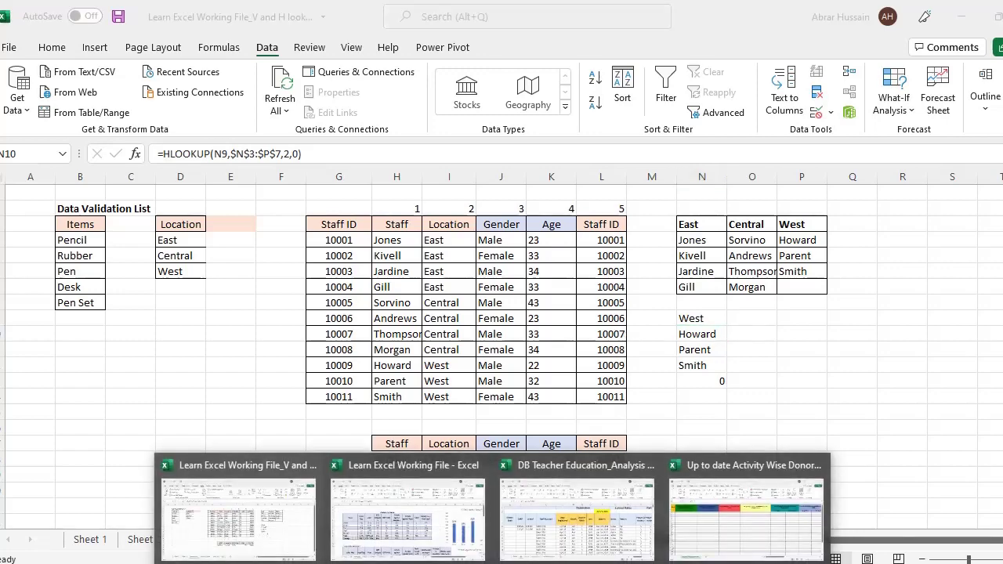
left_click(561, 533)
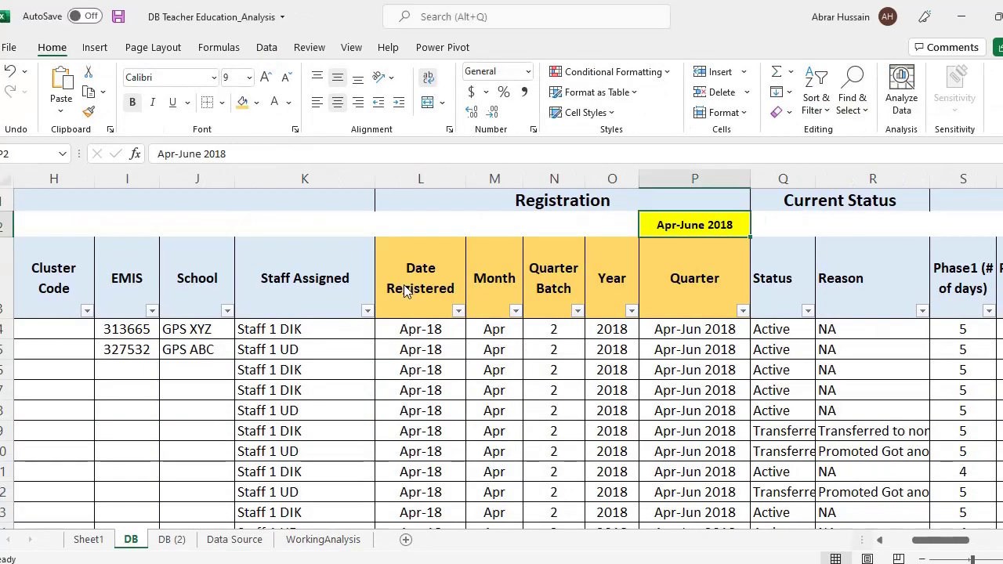
left_click_drag(941, 541, 788, 550)
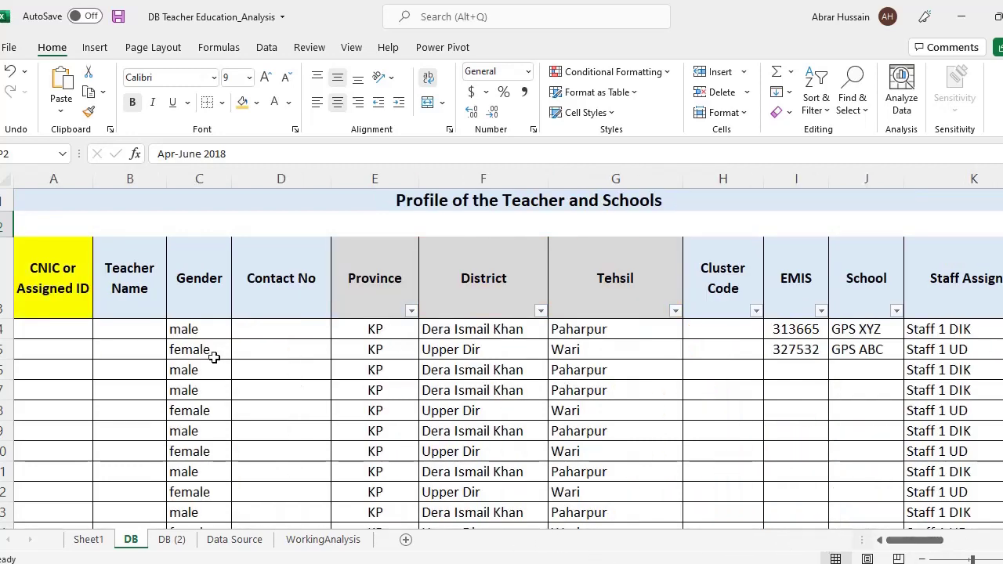
left_click(68, 306)
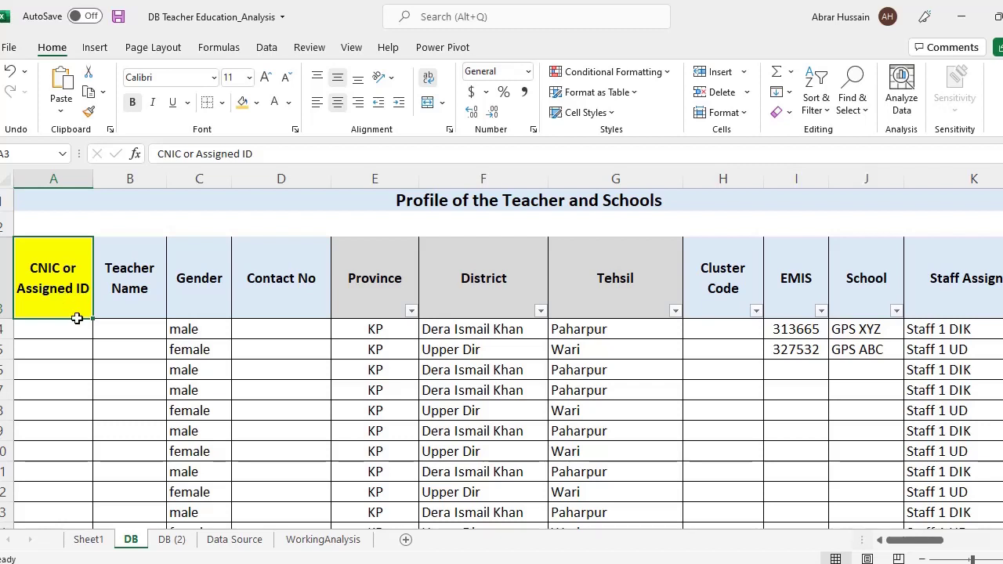
left_click_drag(67, 329, 63, 409)
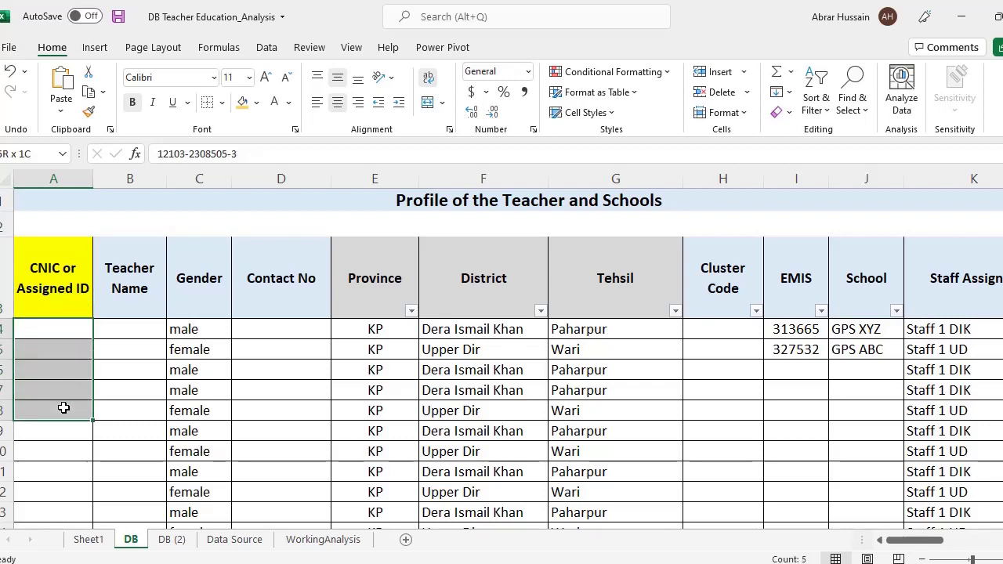
key("ctrl+v")
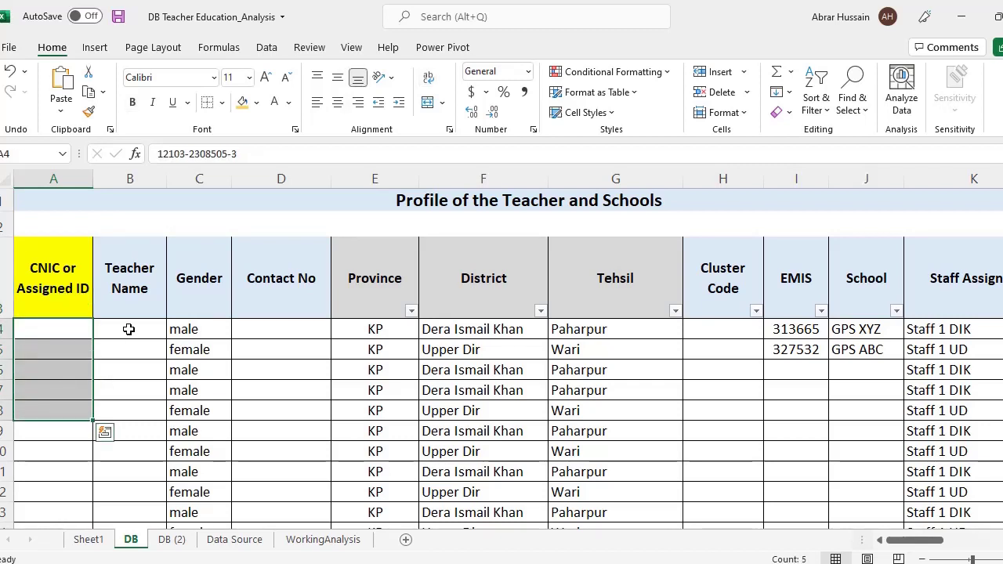
Step: Examine the ID cells A4:A8 and the teacher profile headers from Teacher Name through School
left_click(69, 331)
left_click_drag(67, 356, 54, 404)
left_click_drag(54, 404, 54, 404)
left_click_drag(60, 331, 50, 407)
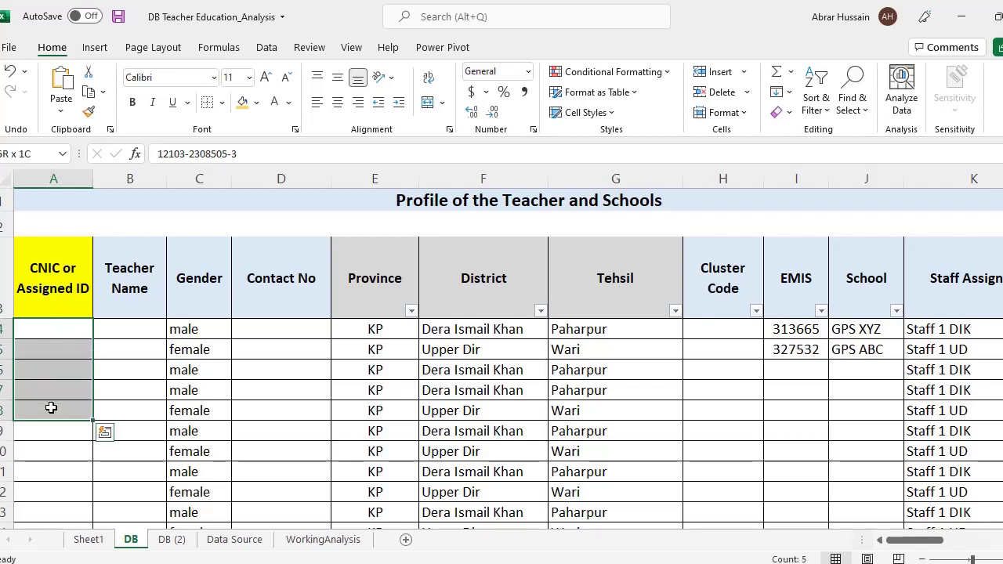
left_click(150, 275)
left_click(133, 328)
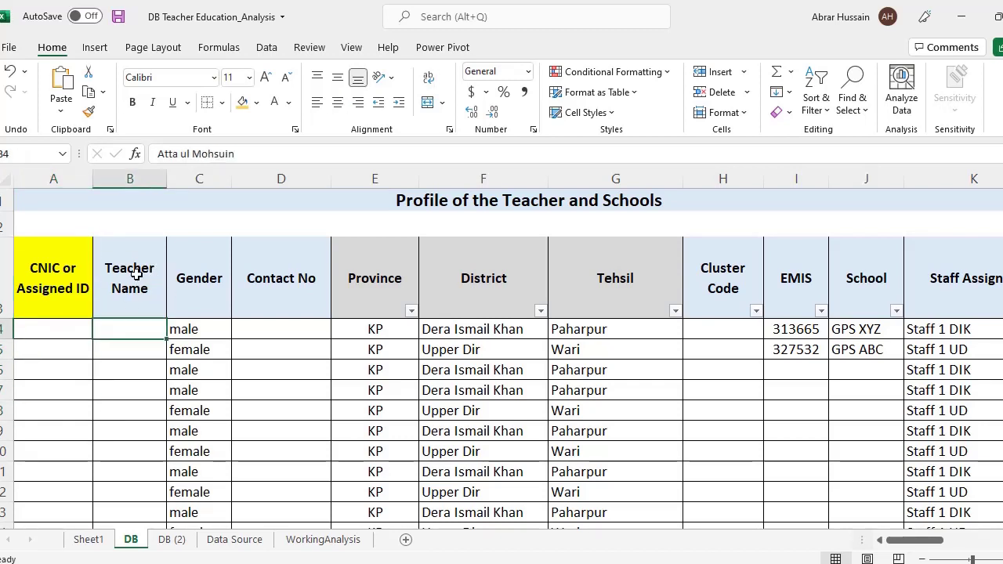
left_click(175, 293)
left_click(277, 294)
left_click(396, 291)
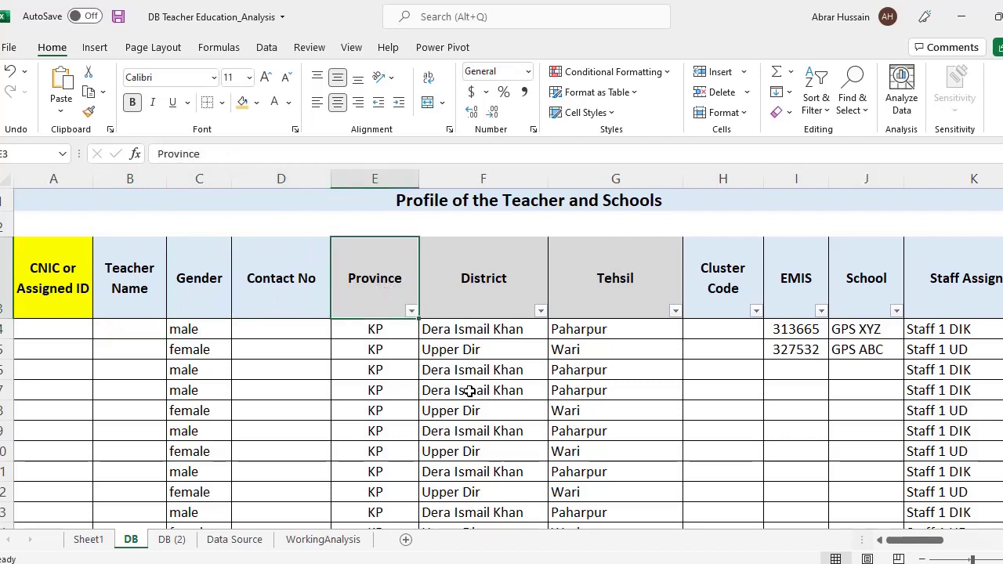
left_click(508, 279)
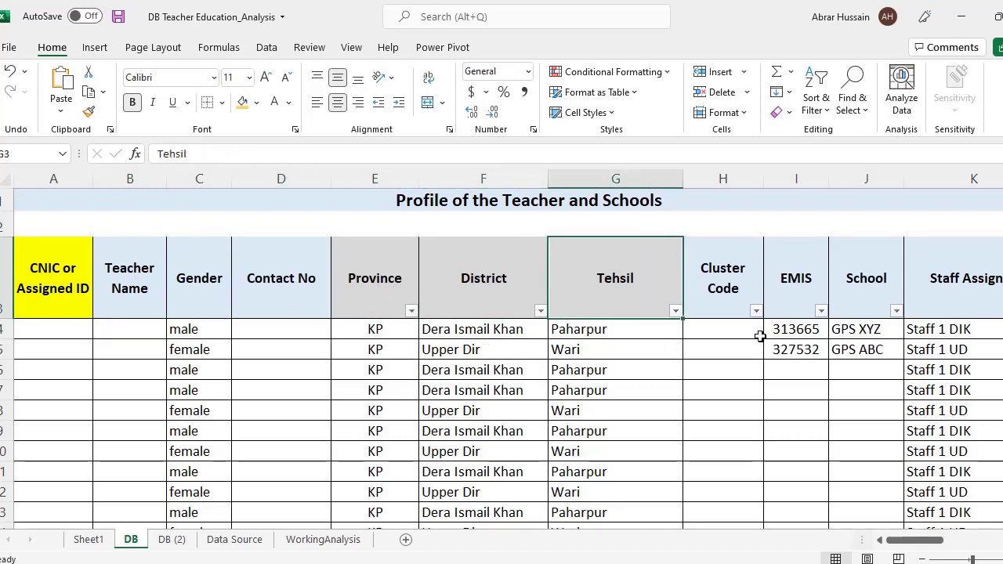
left_click(732, 314)
left_click(798, 297)
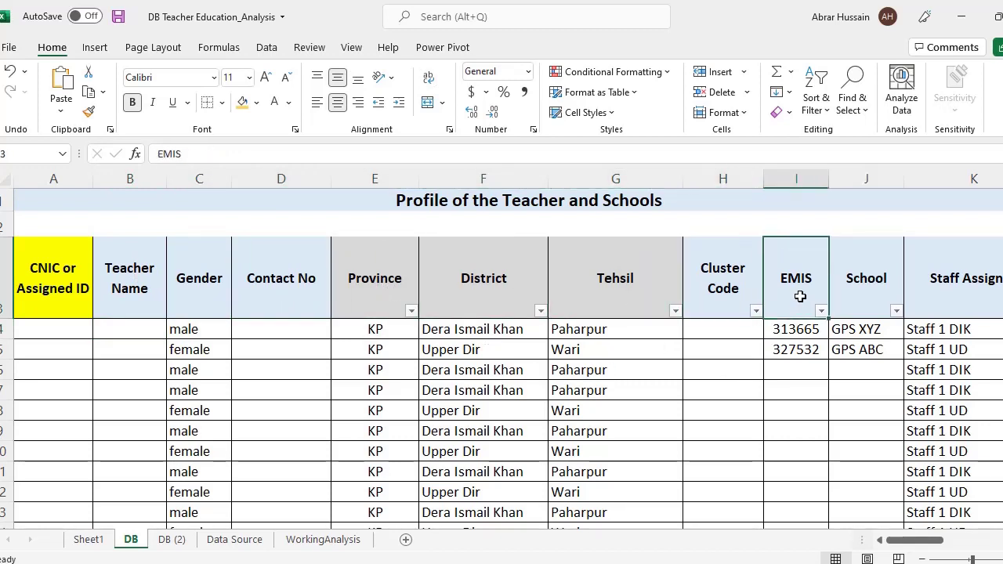
left_click(881, 281)
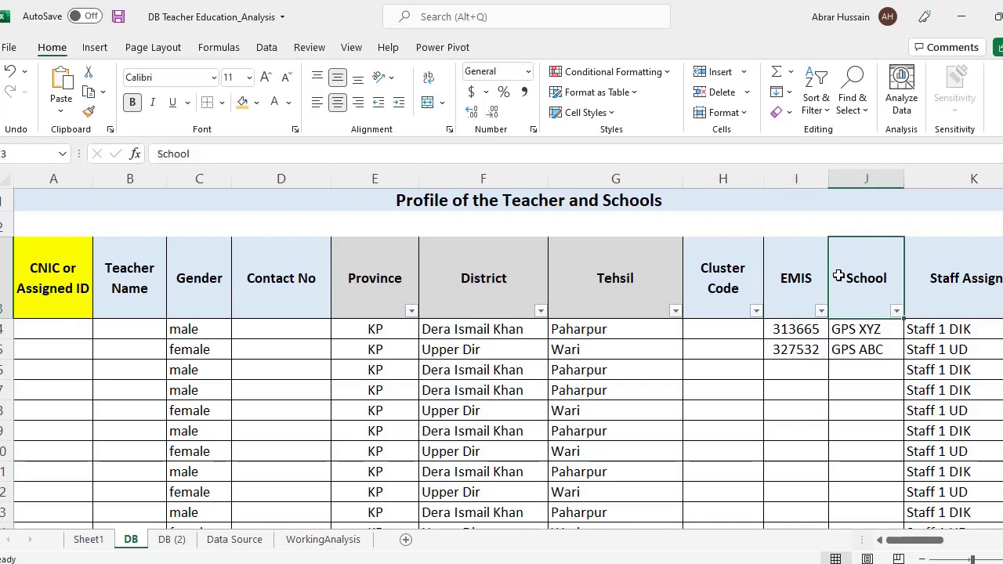
left_click_drag(866, 302, 118, 279)
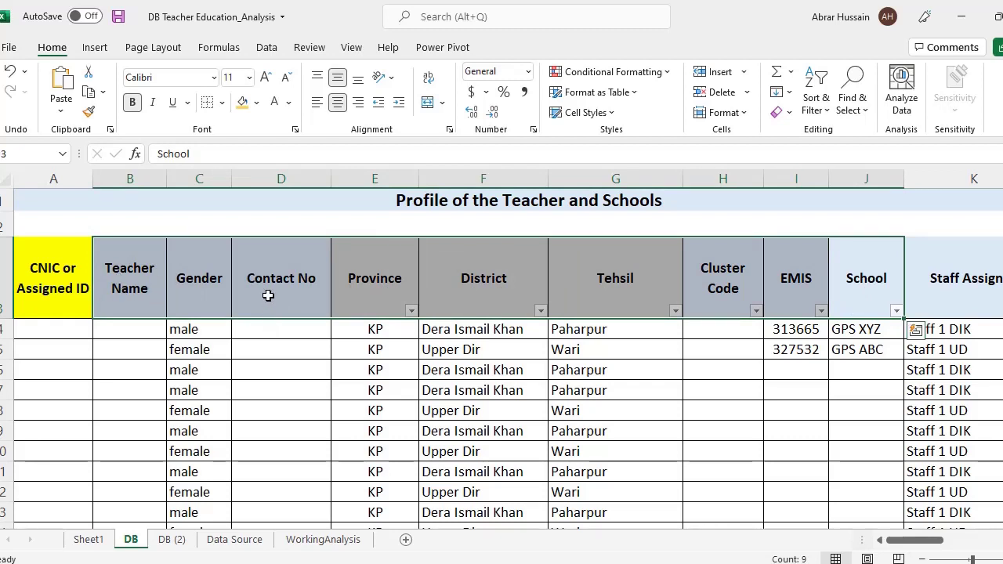
left_click(142, 334)
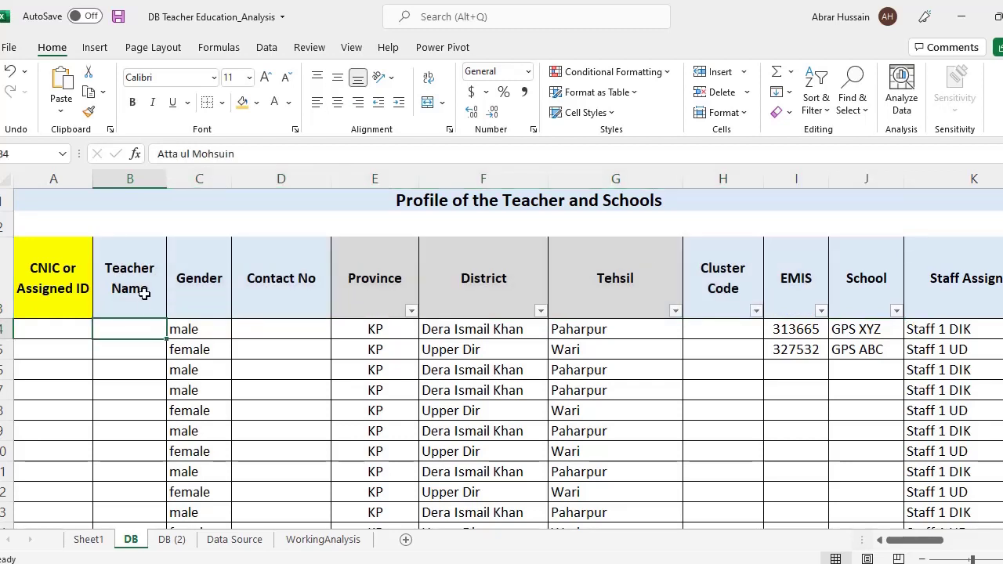
Step: Restrict the first Gender cell, C4, to a validation list of Male and Female, and display its choices
left_click(220, 332)
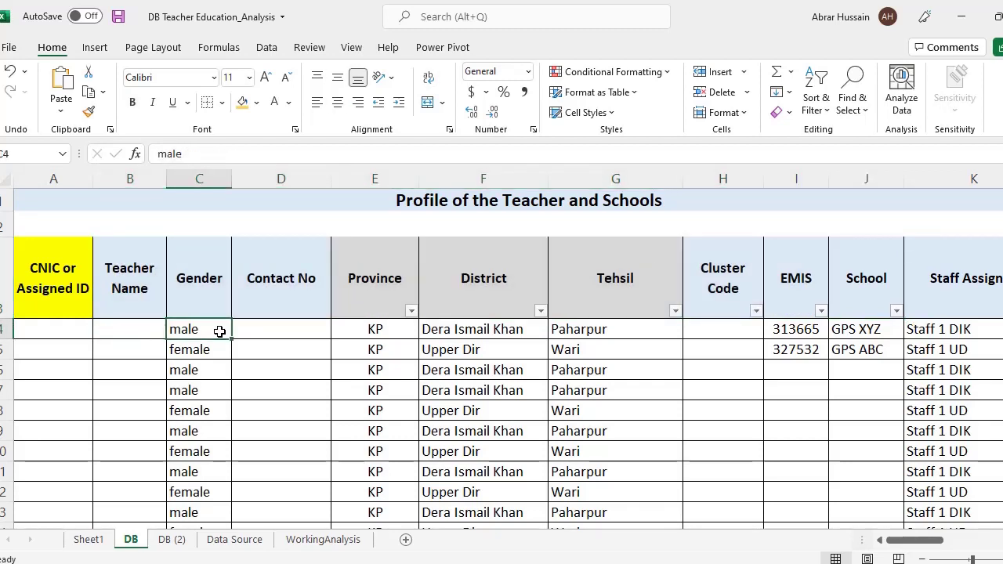
left_click(270, 51)
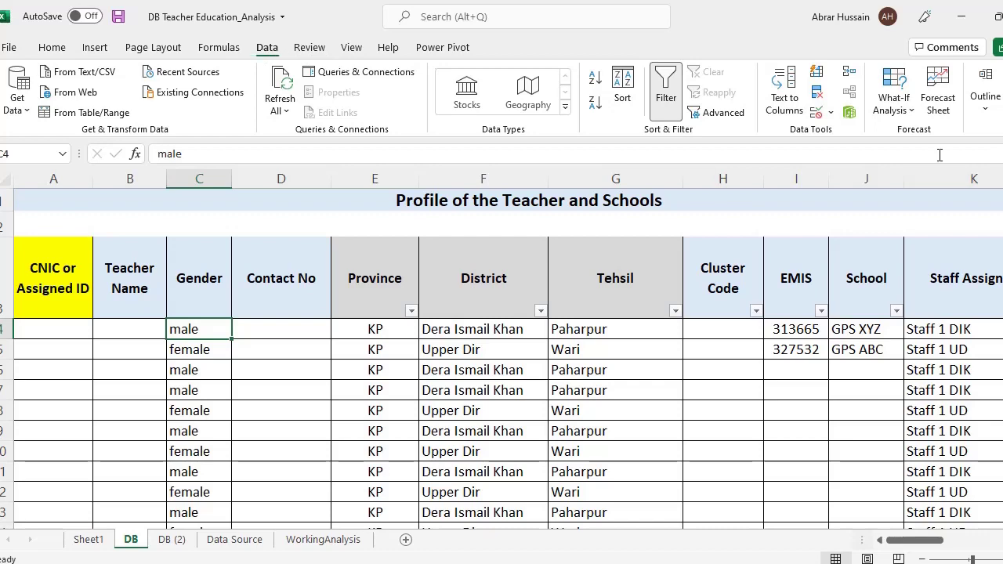
left_click(830, 112)
left_click(867, 134)
left_click(720, 279)
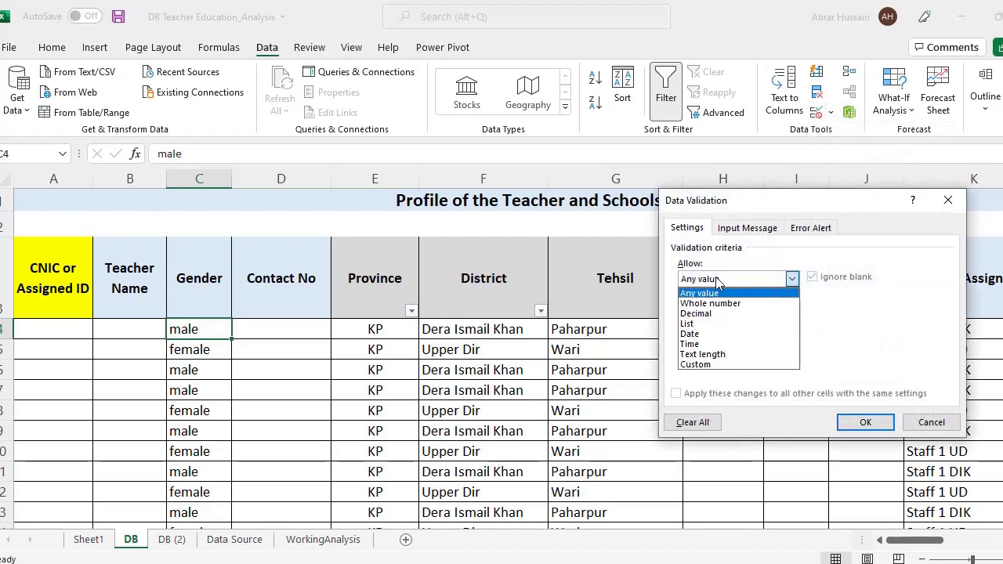
left_click(713, 323)
left_click(716, 348)
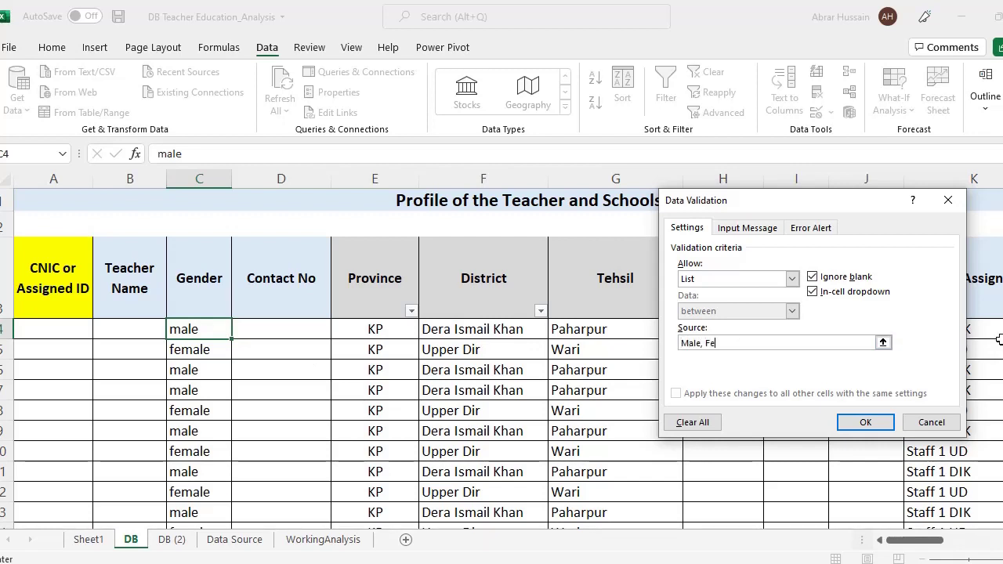
left_click(871, 423)
left_click(238, 331)
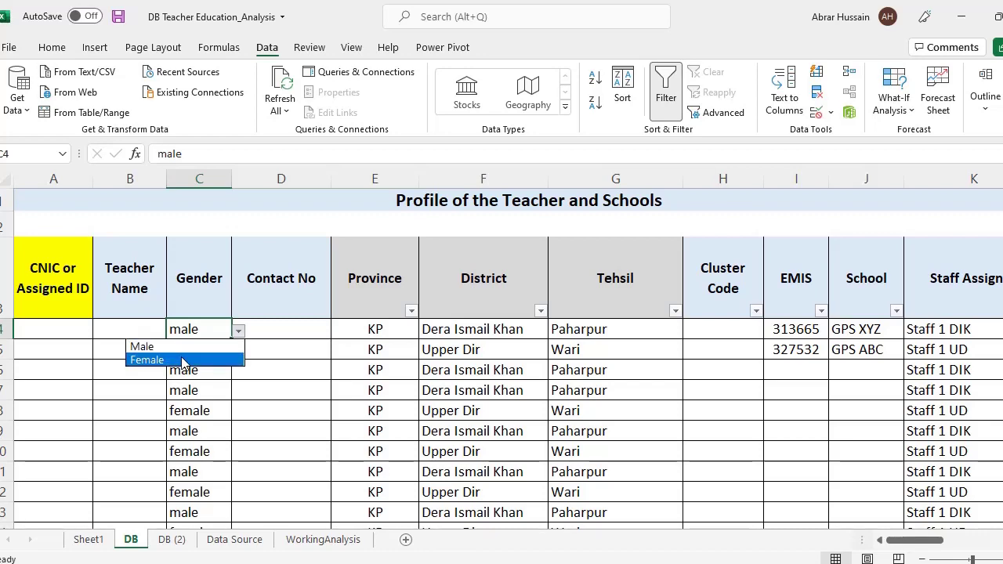
Step: Examine the District, Quarters, Tehsil, Gender and Meetings attended lists on the Data Source sheet
left_click(230, 543)
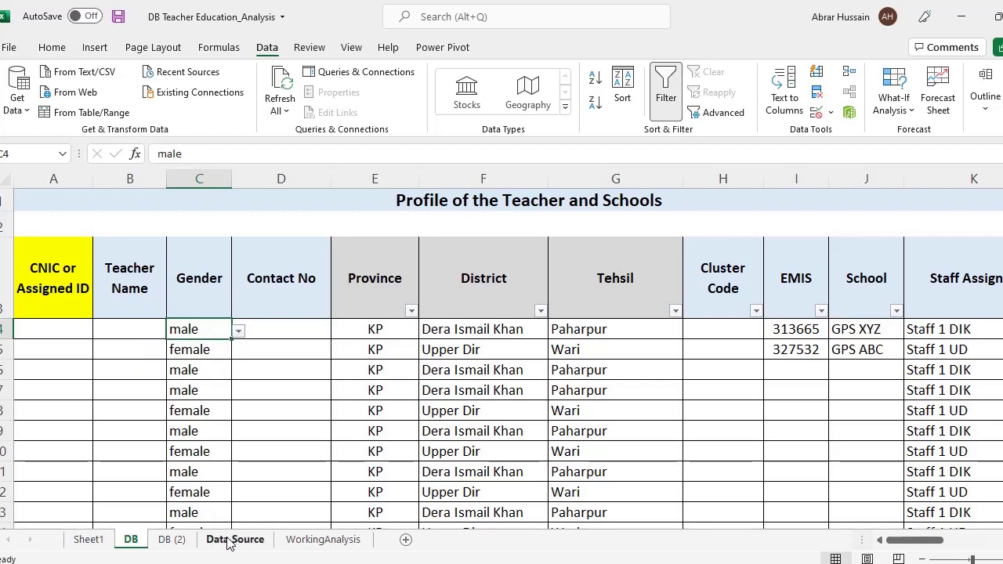
left_click(230, 543)
left_click_drag(71, 270, 78, 351)
left_click_drag(84, 400, 78, 492)
left_click(294, 229)
left_click(411, 248)
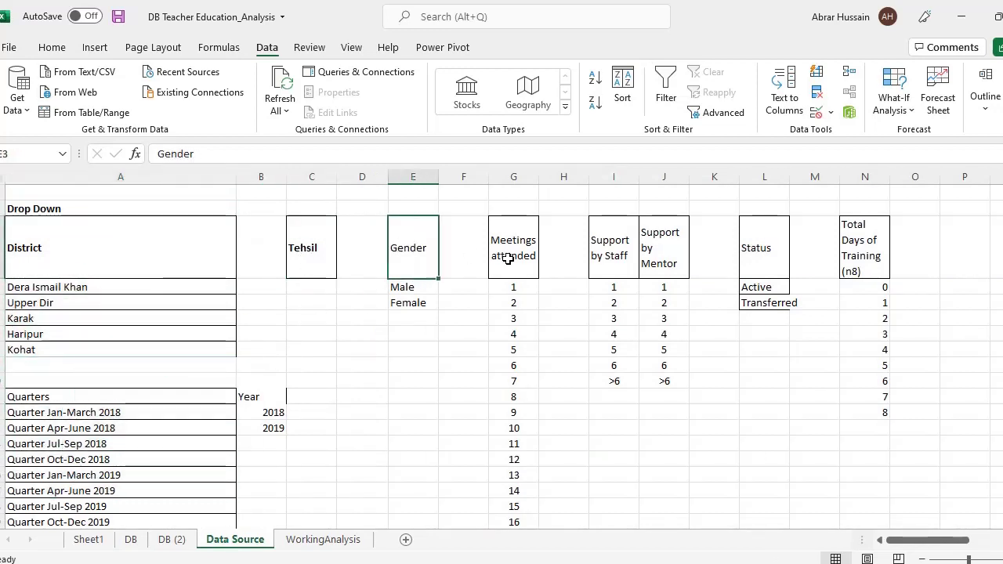
left_click(508, 258)
left_click_drag(396, 290, 413, 318)
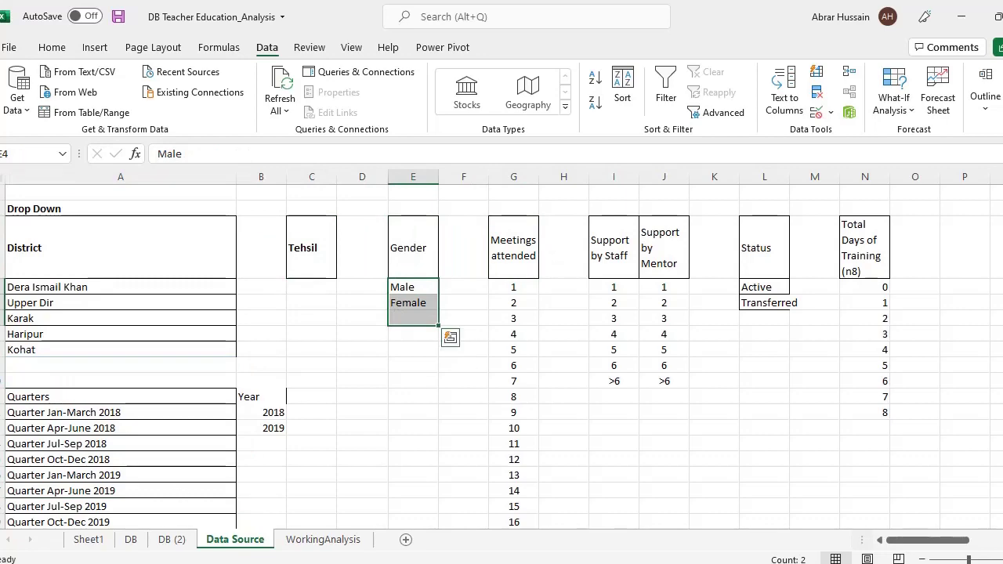
Step: Return to the DB sheet and open the data validation settings for the first Contact No cell, D4
left_click(171, 541)
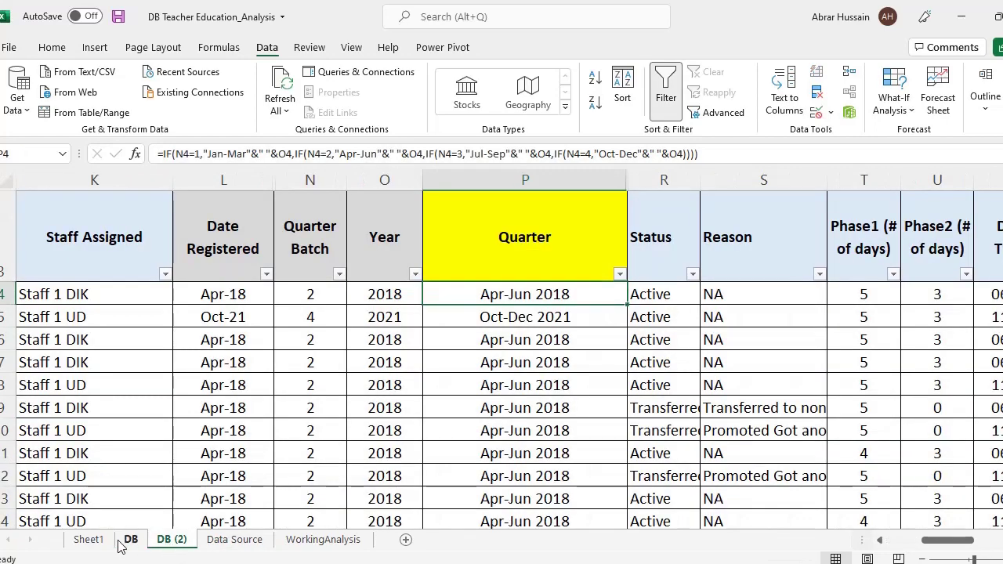
left_click(130, 541)
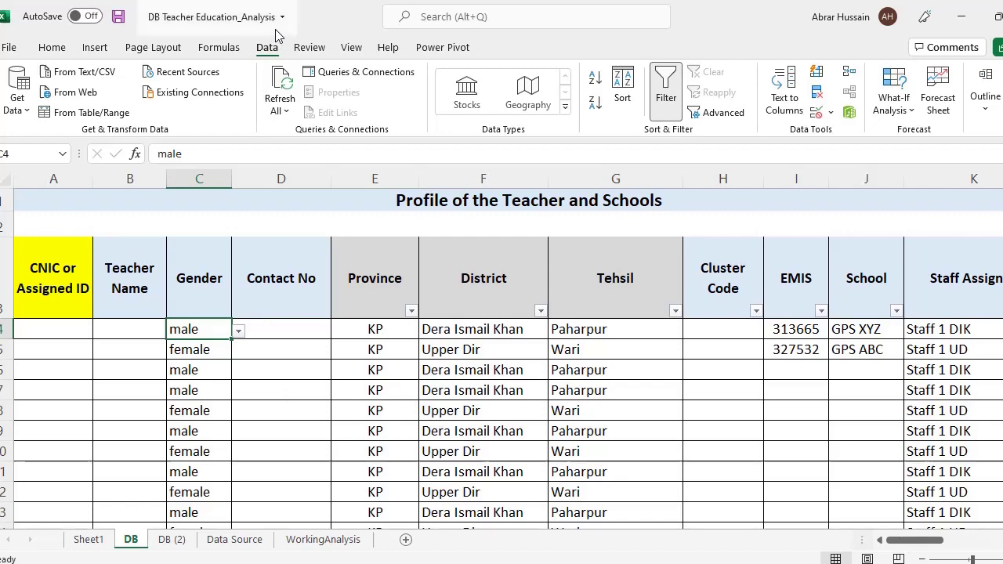
left_click(222, 48)
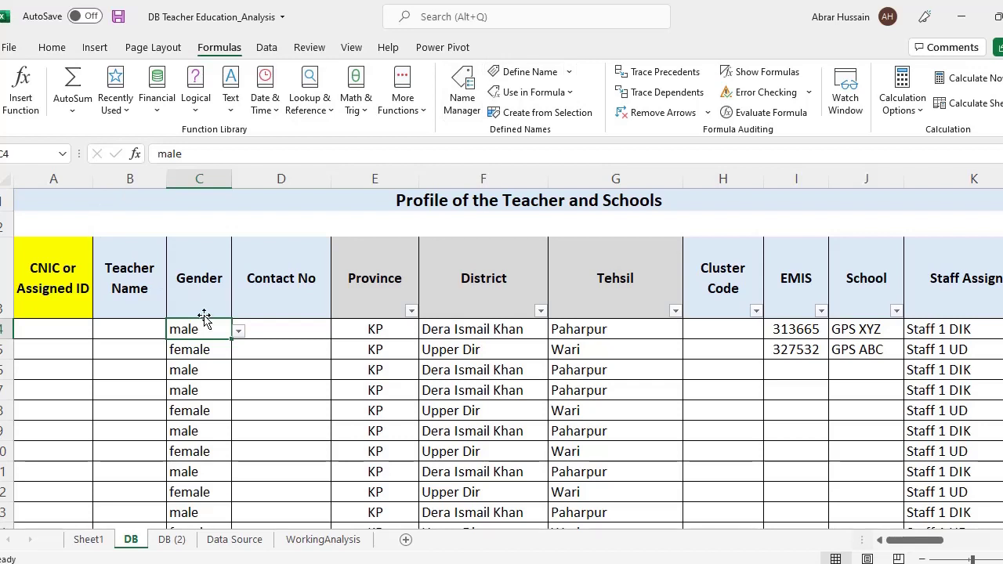
left_click(296, 330)
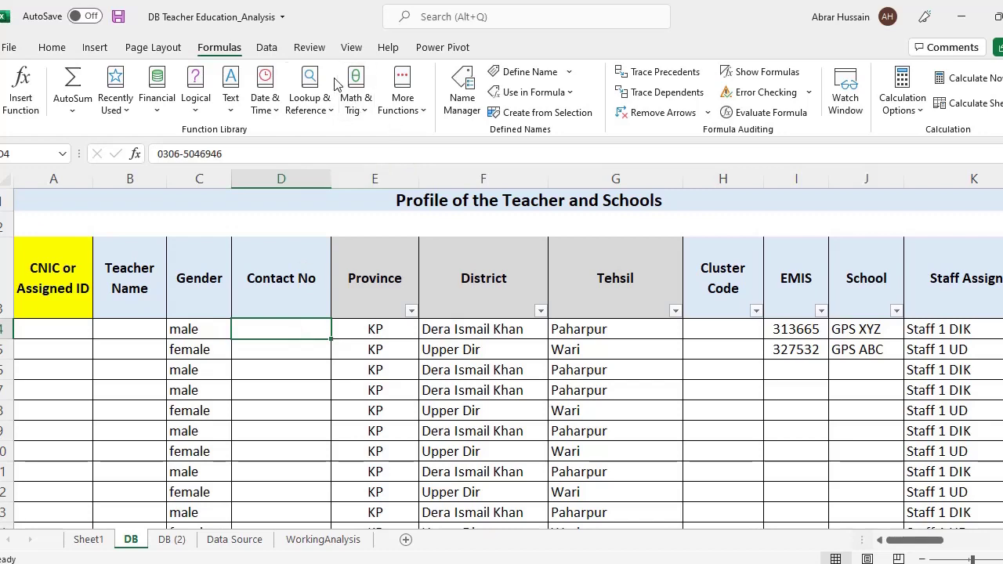
left_click(267, 47)
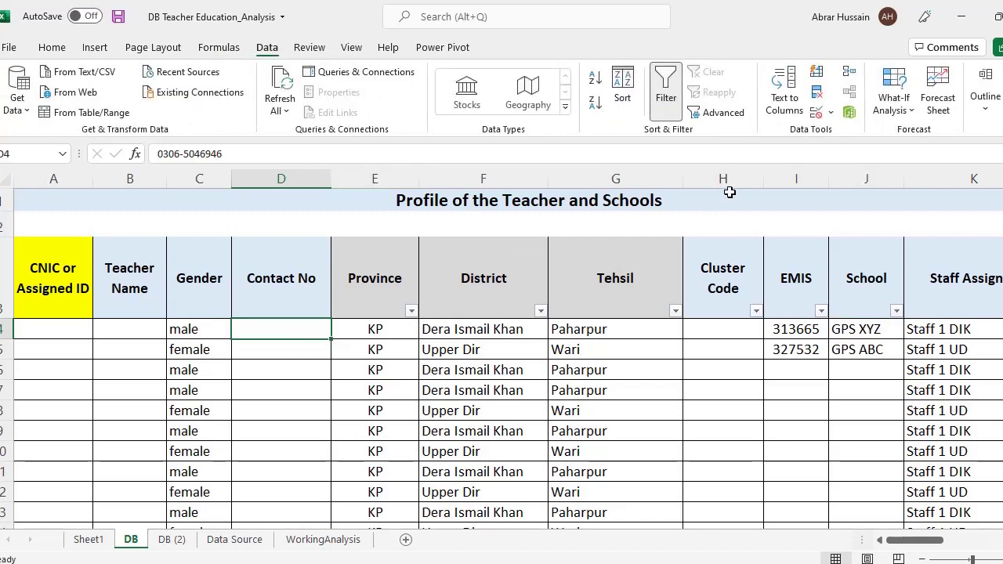
left_click(831, 112)
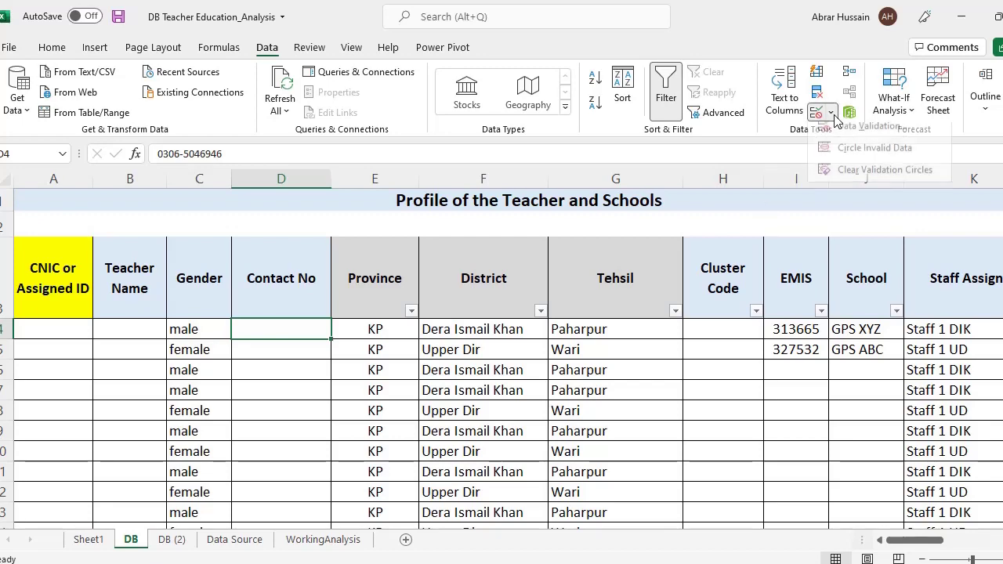
key("Escape")
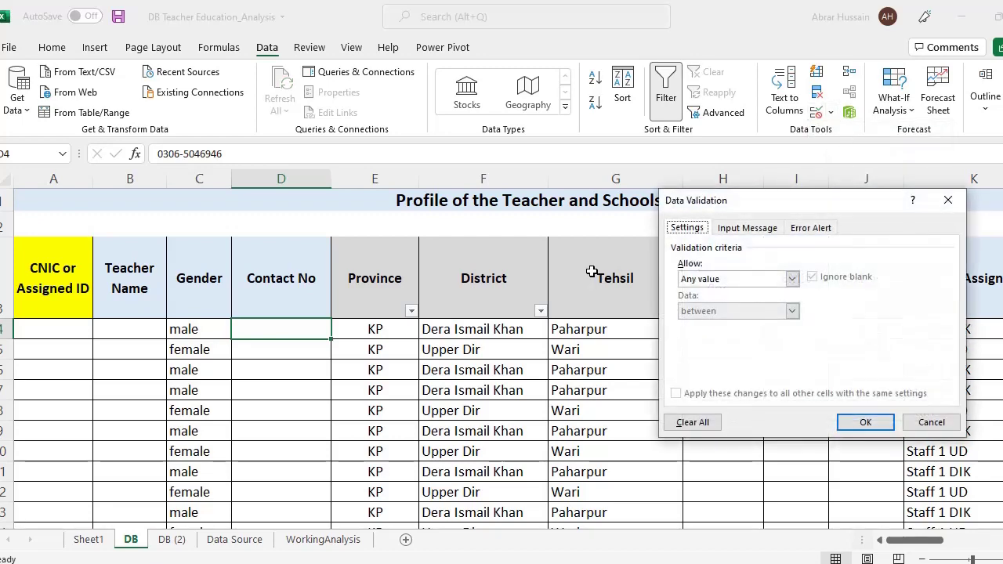
left_click(792, 278)
left_click(712, 304)
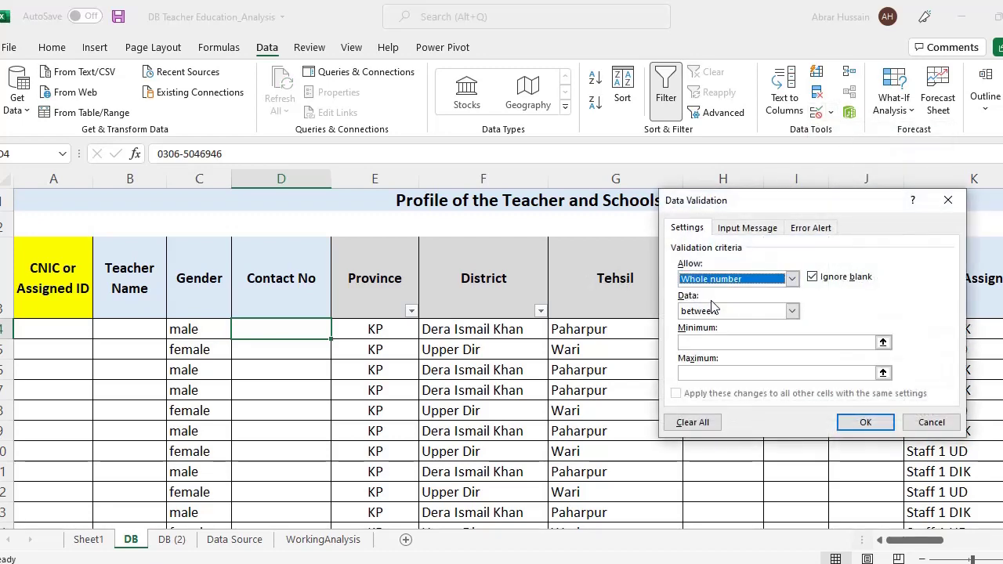
left_click(712, 311)
left_click(709, 325)
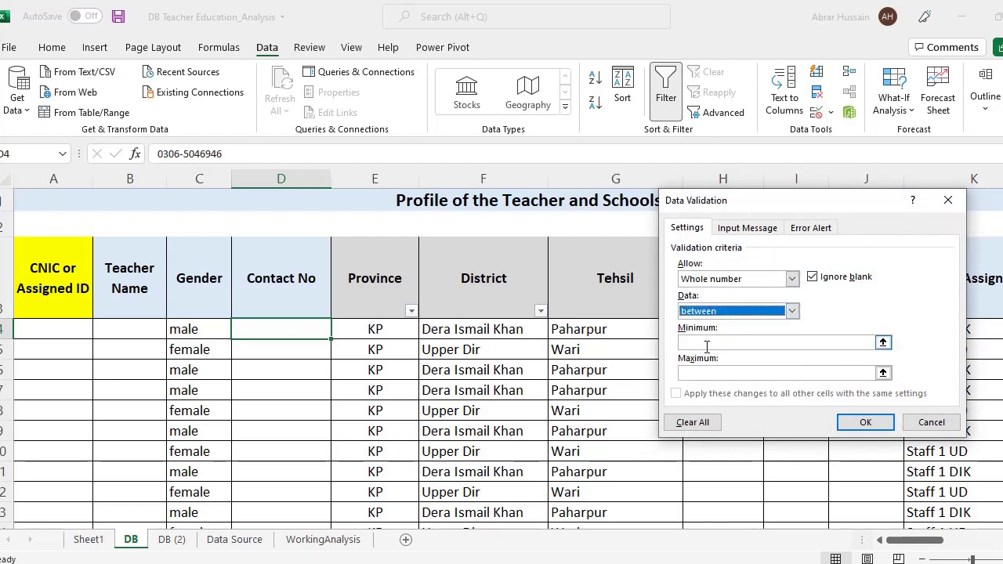
left_click(706, 312)
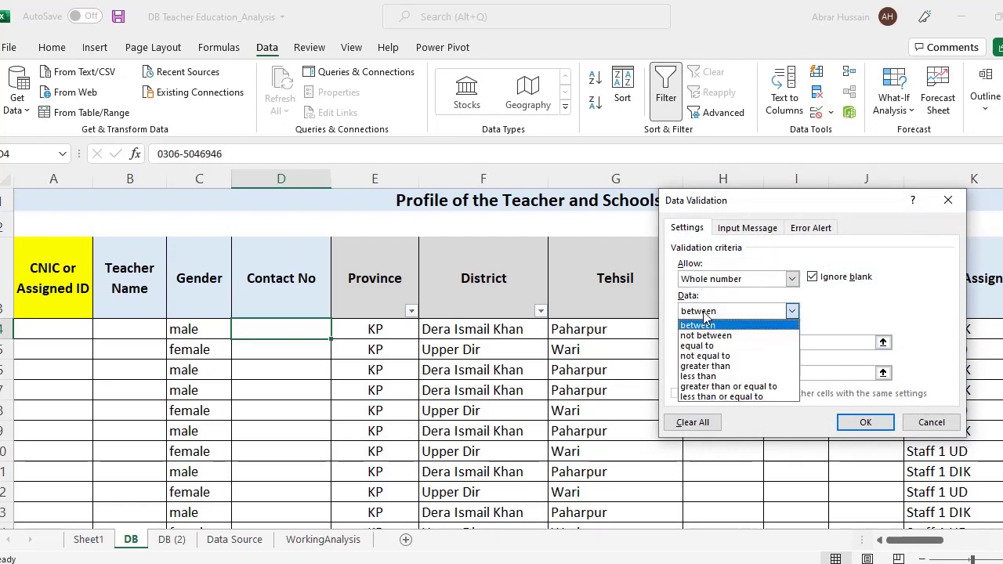
left_click(711, 279)
Step: Restrict Contact No cell D4 to a text length between a minimum of 11 and a maximum of 11
left_click(710, 280)
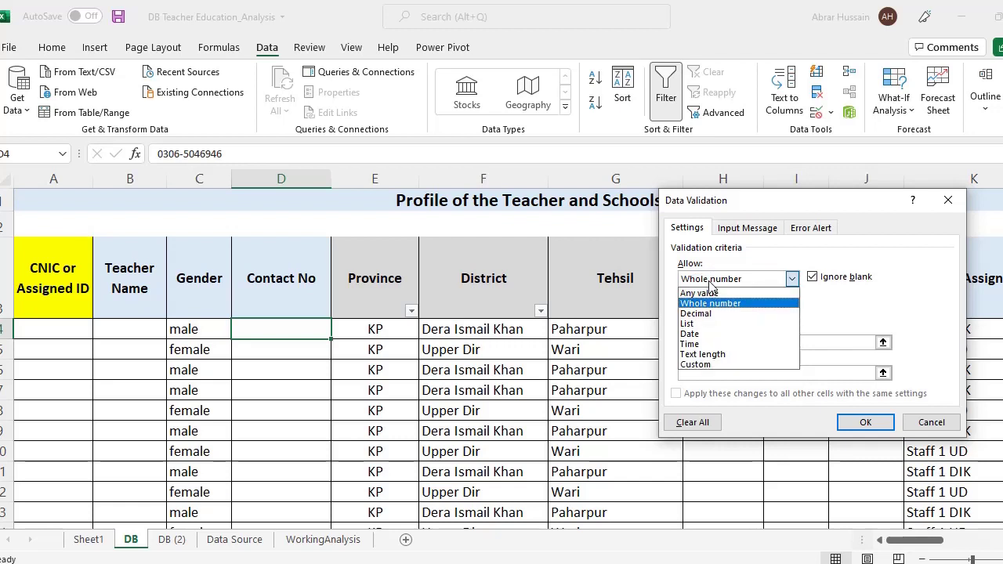
left_click(704, 355)
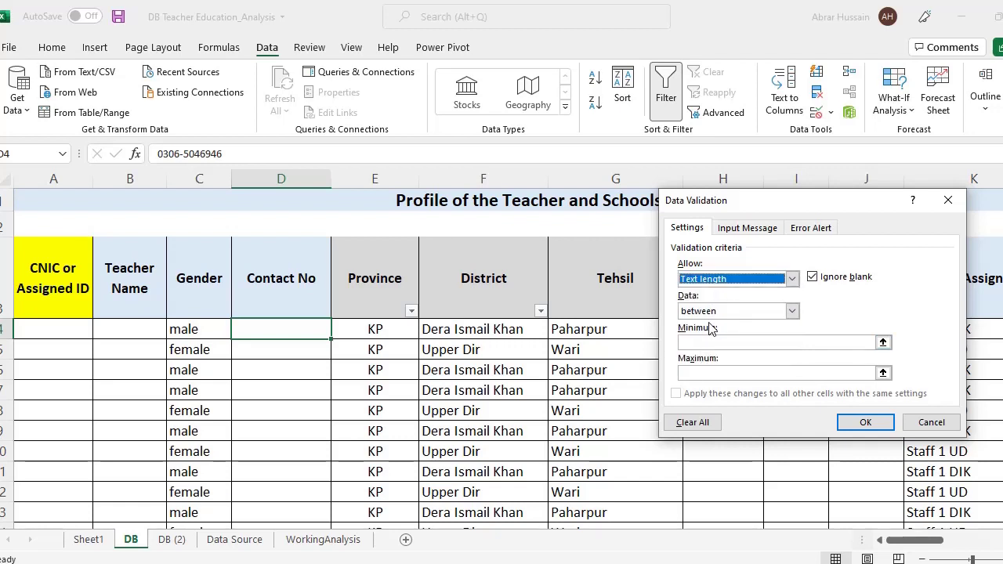
left_click(713, 313)
left_click(710, 324)
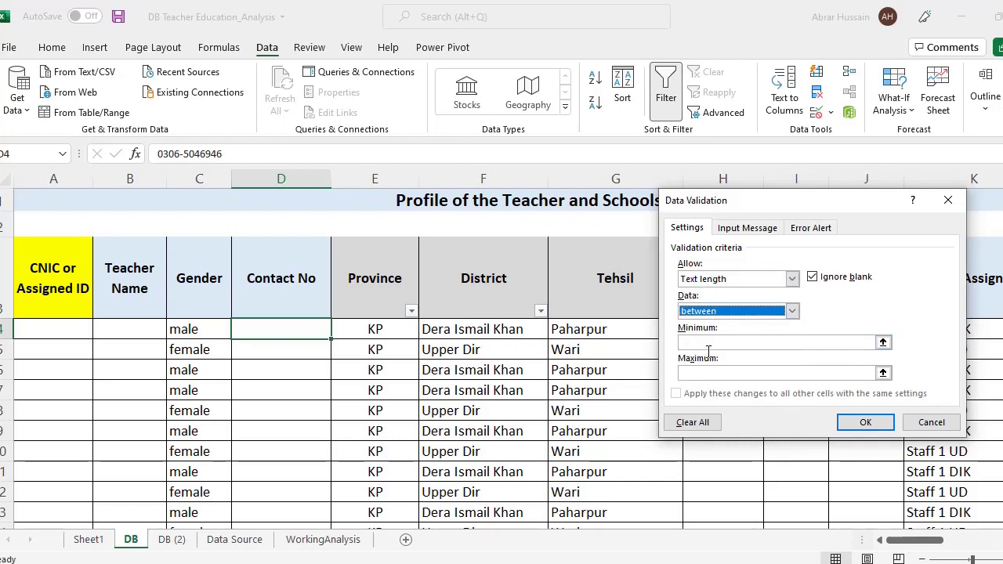
left_click(705, 341)
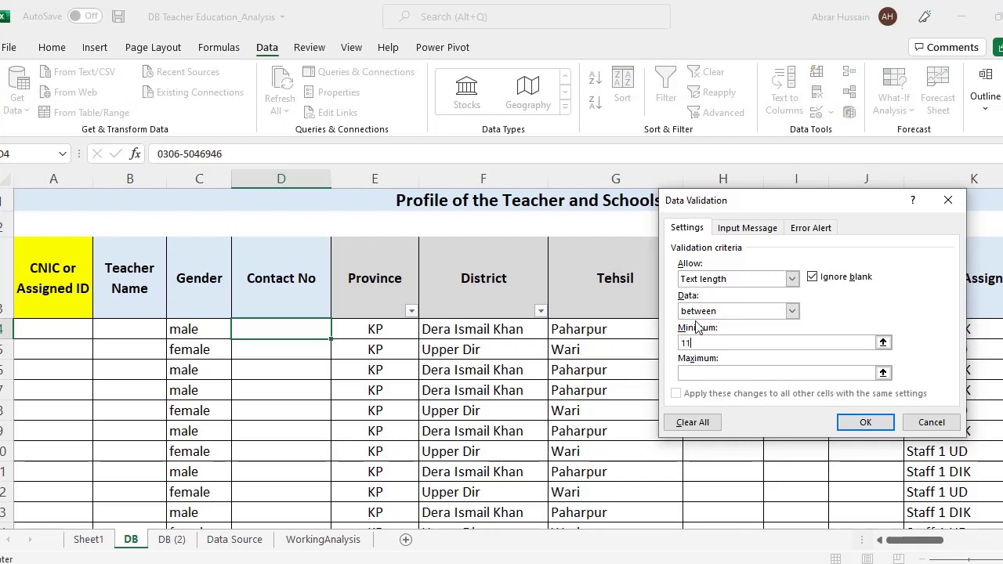
type("11")
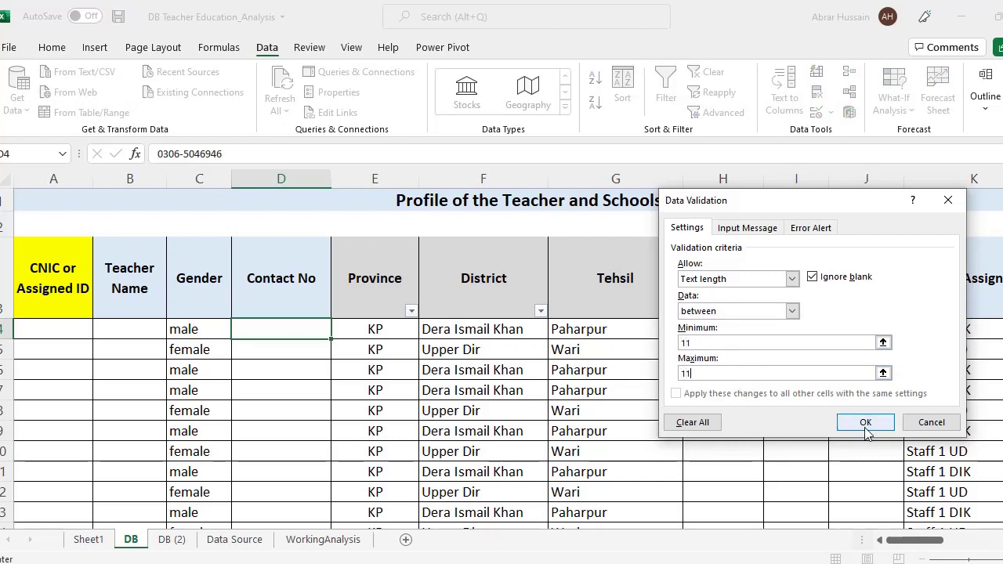
left_click(866, 423)
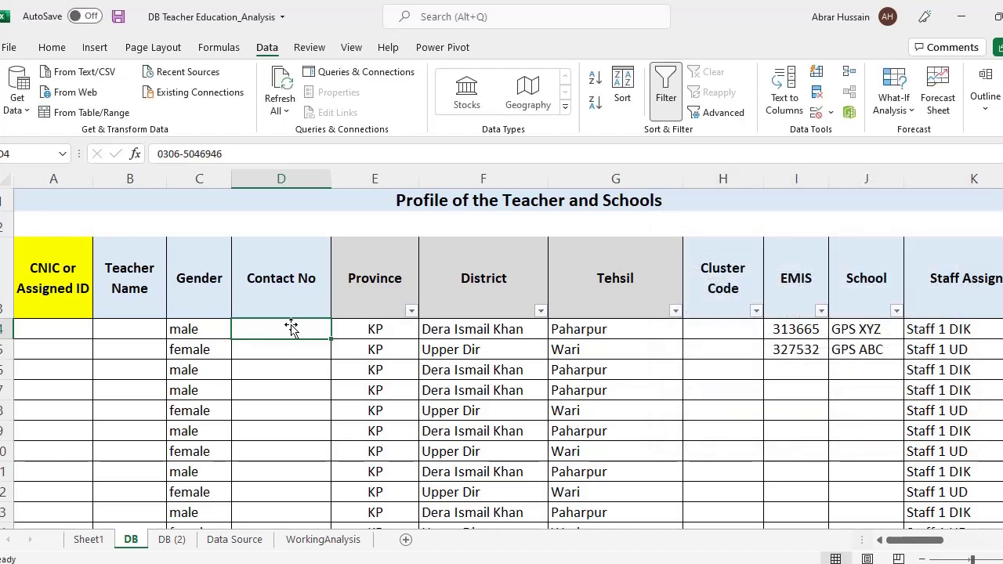
Step: Check the Province and District entries on the DB sheet, and highlight the District list on the Data Source sheet
left_click(343, 337)
left_click(392, 294)
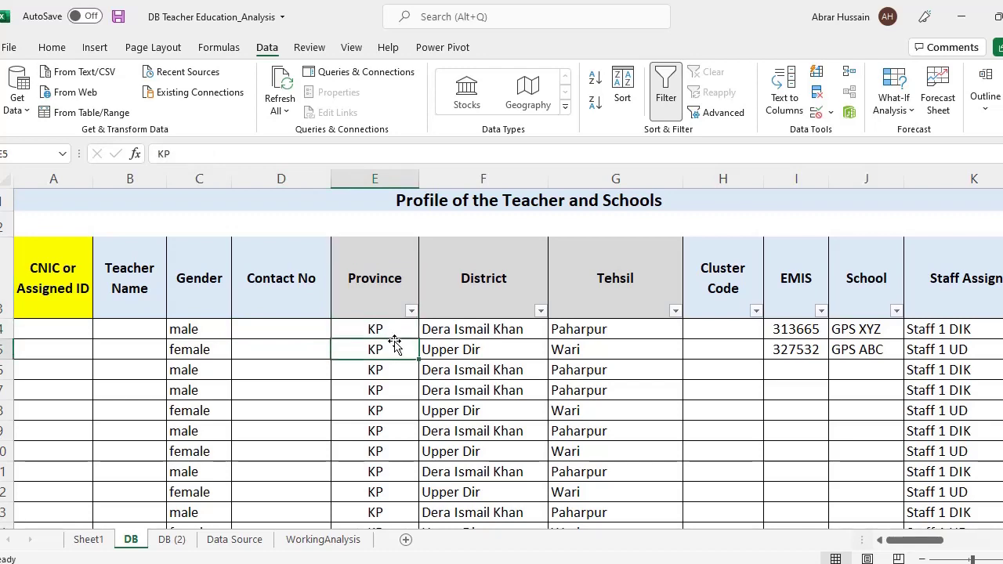
left_click(474, 284)
left_click(545, 331)
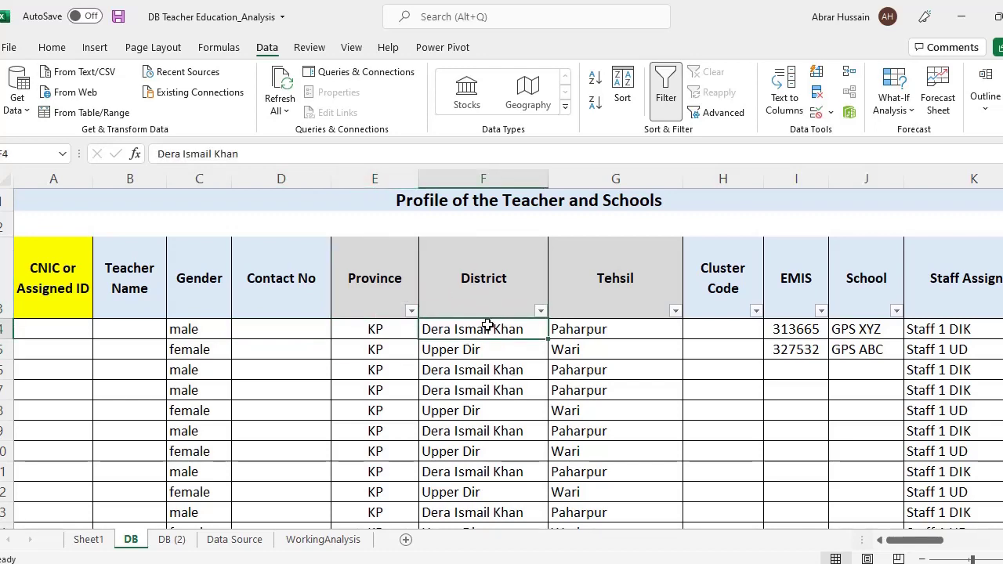
left_click(234, 540)
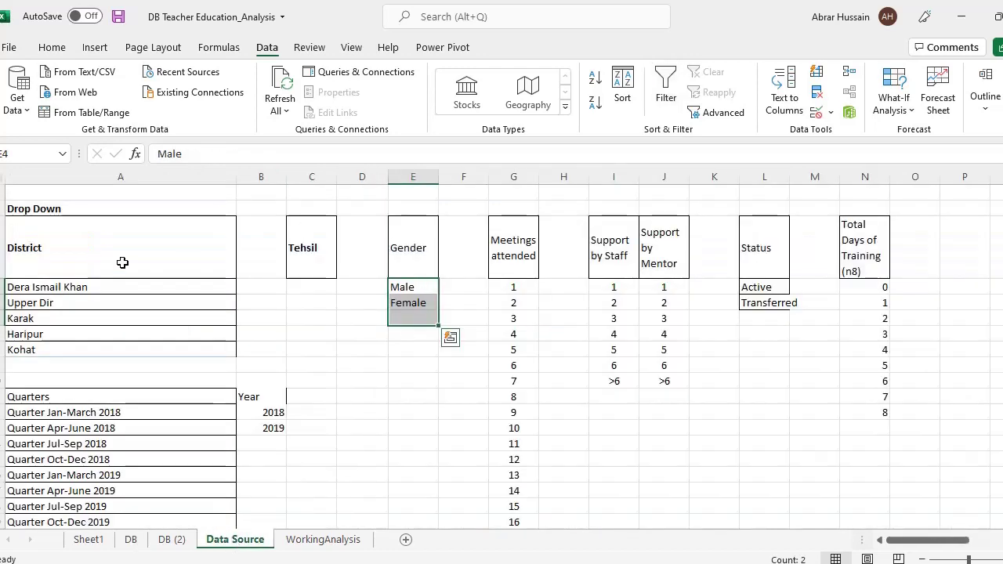
left_click_drag(89, 287, 49, 331)
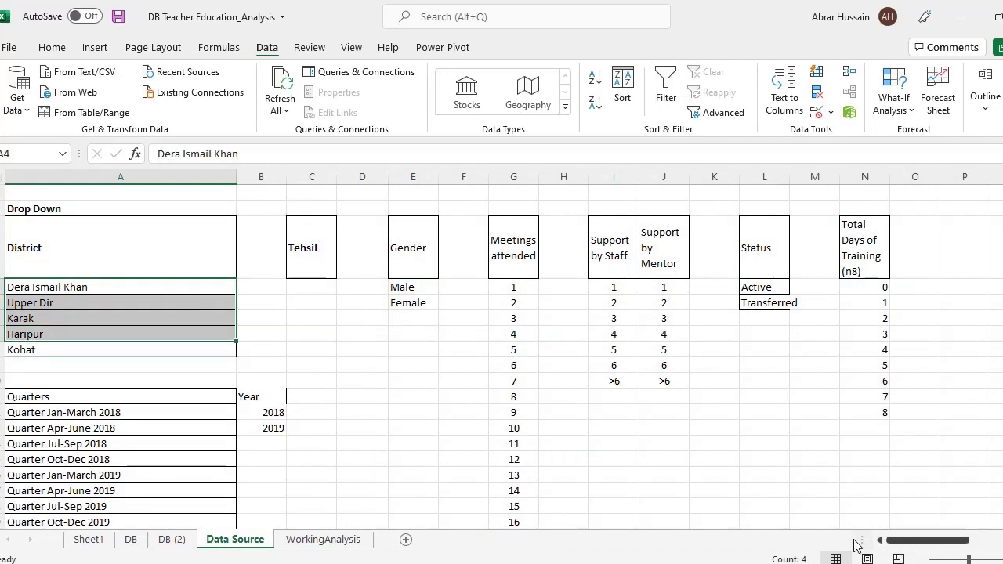
left_click_drag(33, 253, 109, 356)
Step: Examine the Gender, Support by Mentor, Support by Staff, Total Days of Training and Quarters lists on the Data Source sheet
left_click(447, 236)
left_click(665, 241)
left_click(621, 299)
left_click(847, 288)
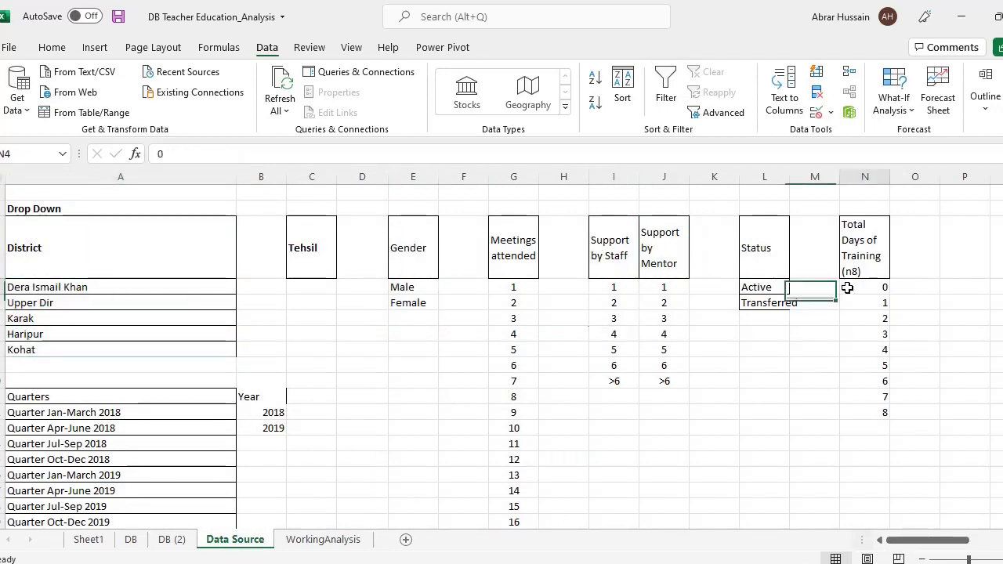
left_click(852, 265)
left_click(838, 363)
left_click(66, 423)
scroll(123, 452, "down", 5)
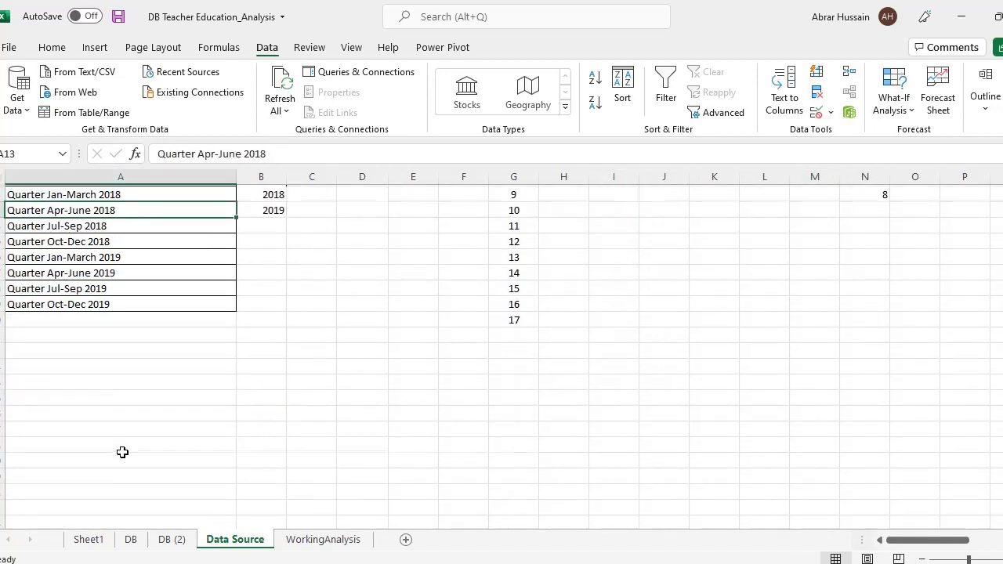
scroll(123, 452, "up", 5)
Step: Return to the DB sheet and examine the Tehsil, Cluster Code, EMIS and School columns with their first two records
left_click(130, 539)
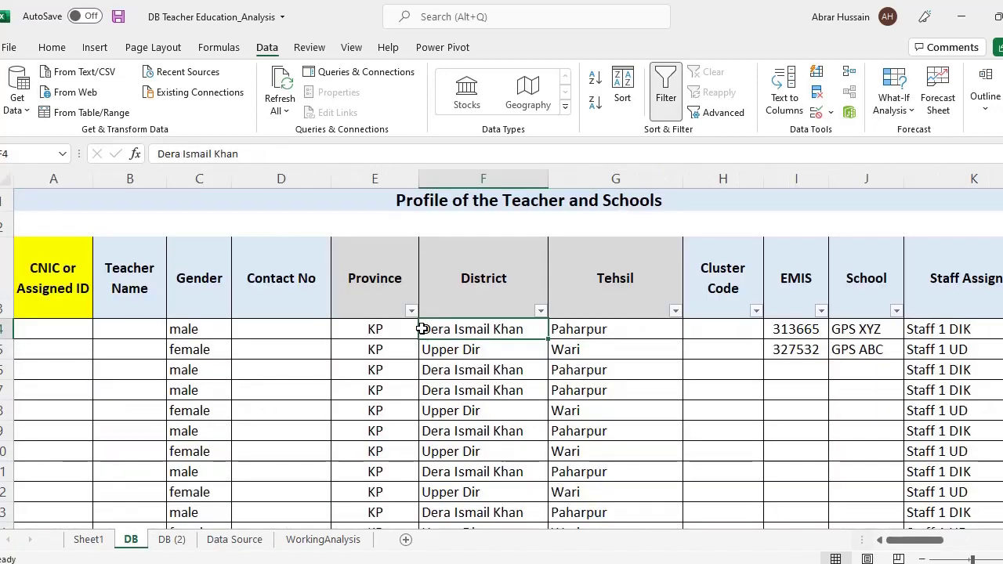
left_click(654, 302)
left_click(708, 290)
left_click(807, 289)
left_click(865, 288)
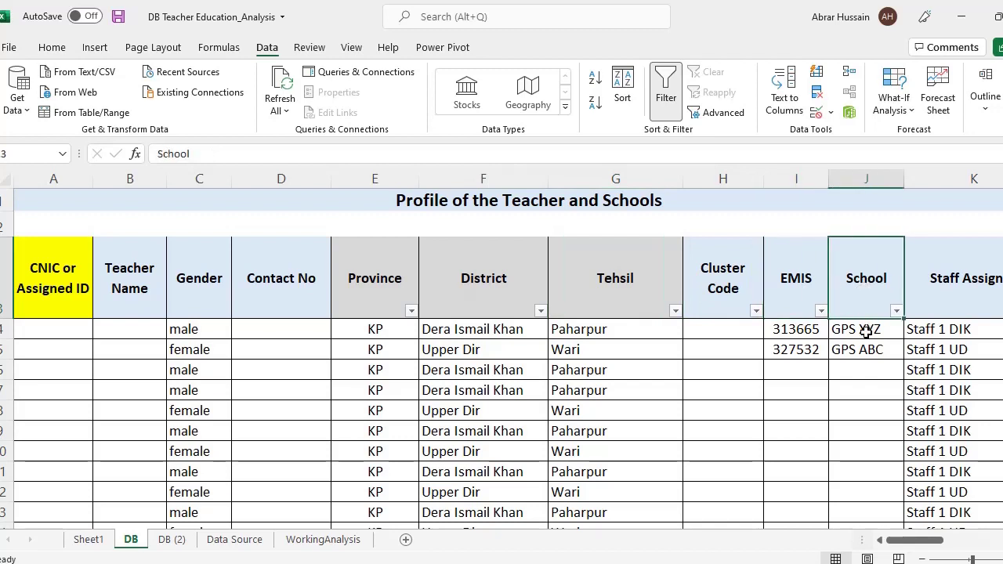
left_click(792, 348)
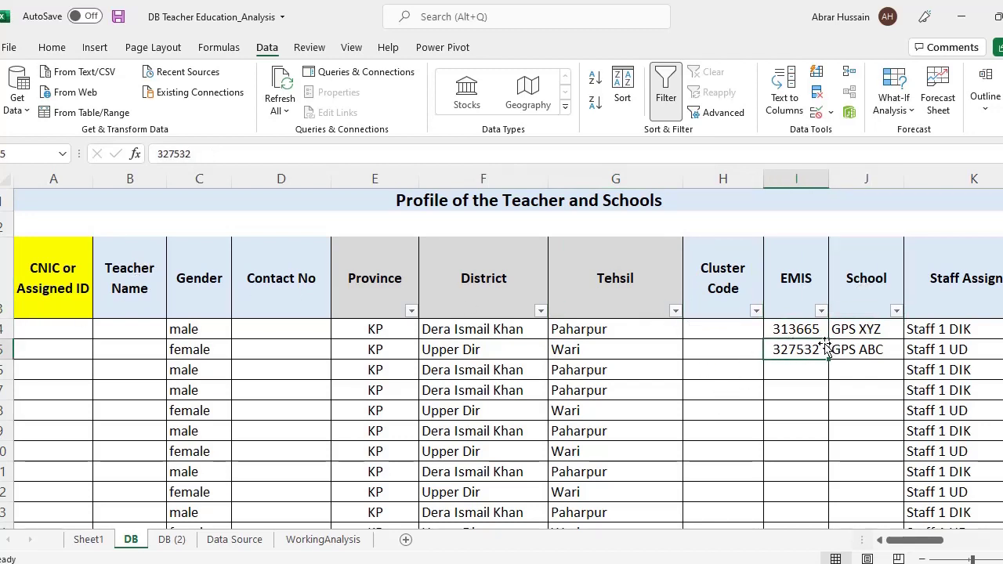
left_click_drag(803, 323, 800, 357)
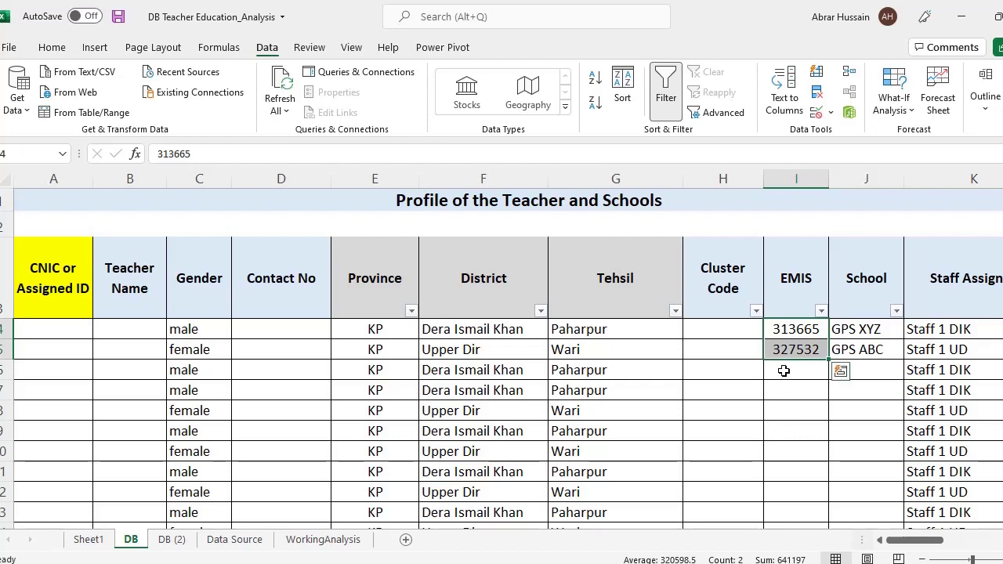
left_click(862, 327)
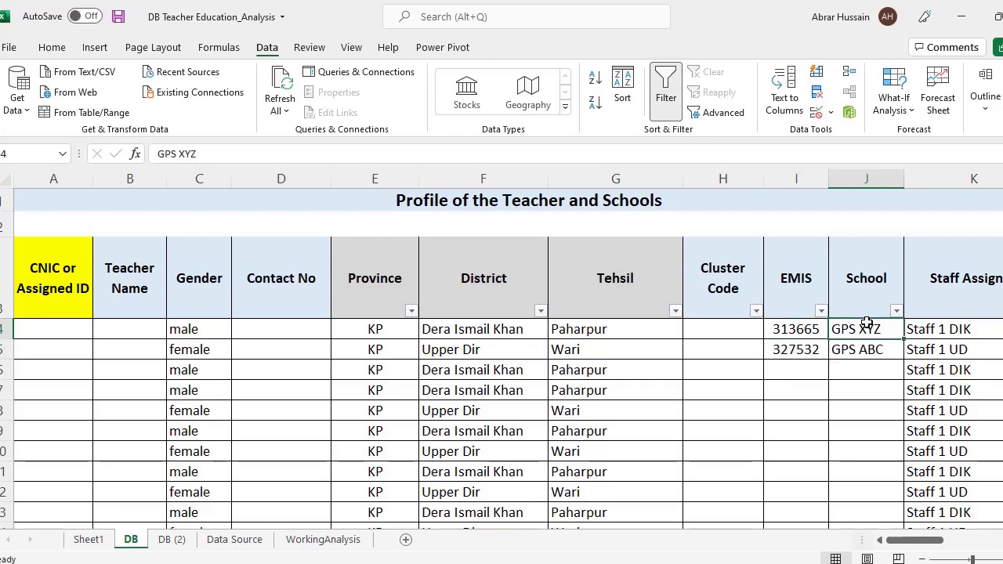
Step: Review the CNIC or Assigned ID, Teacher Name and Contact No headers, and highlight the profile range A3:D5
left_click(44, 298)
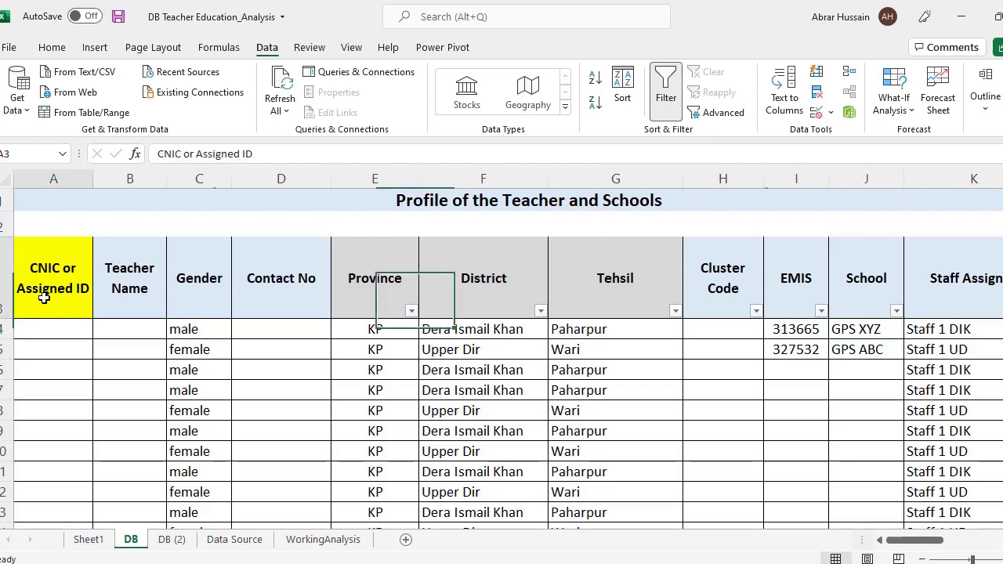
left_click(126, 284)
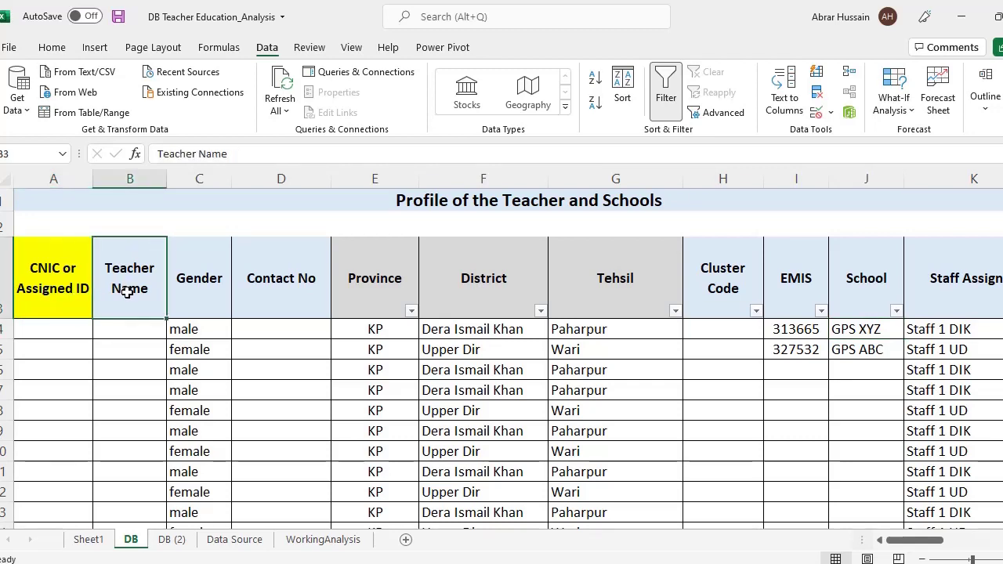
left_click(295, 298)
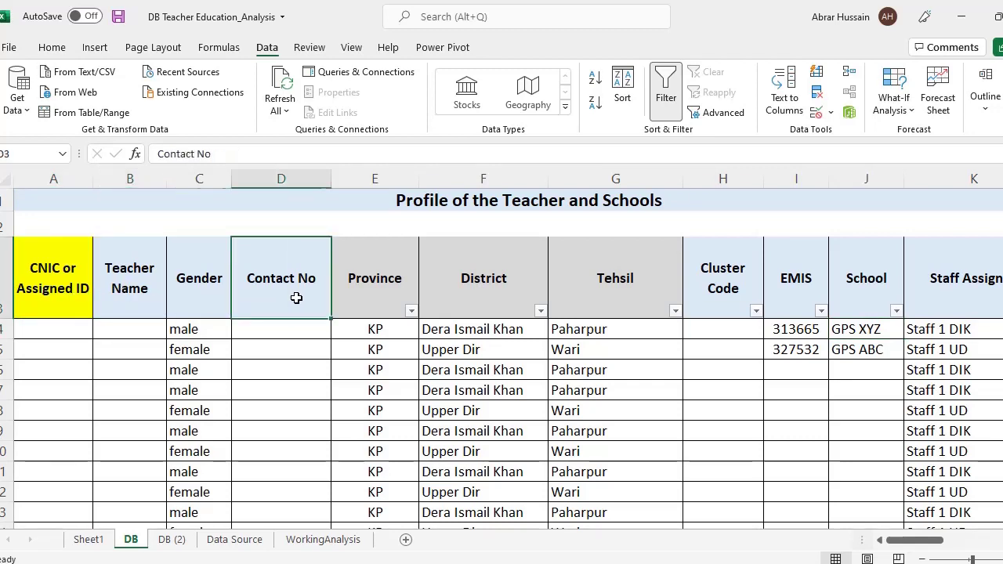
left_click(56, 271)
left_click_drag(53, 271, 280, 348)
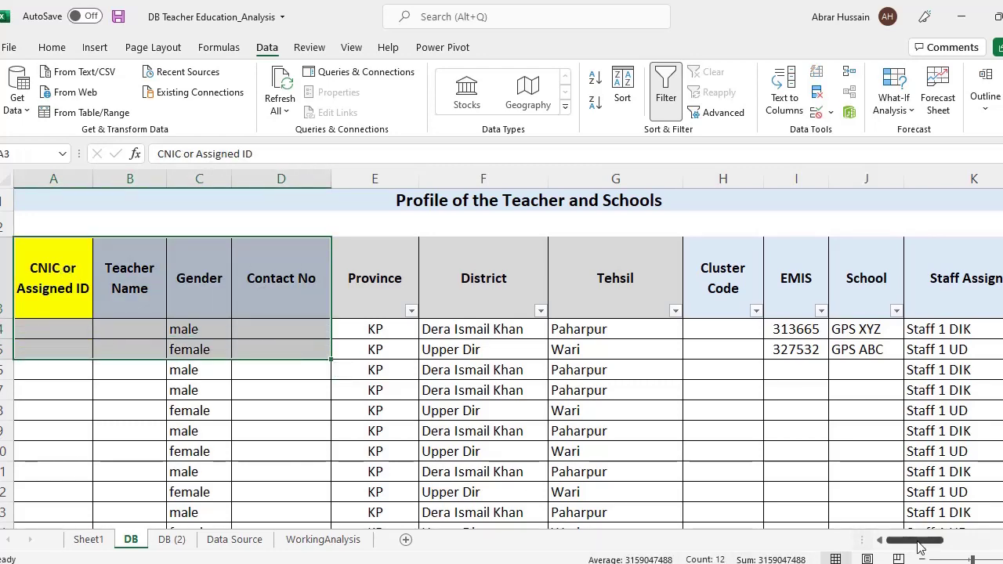
mouse_move(921, 548)
left_mouse_down()
mouse_move(937, 551)
mouse_move(917, 551)
left_mouse_up()
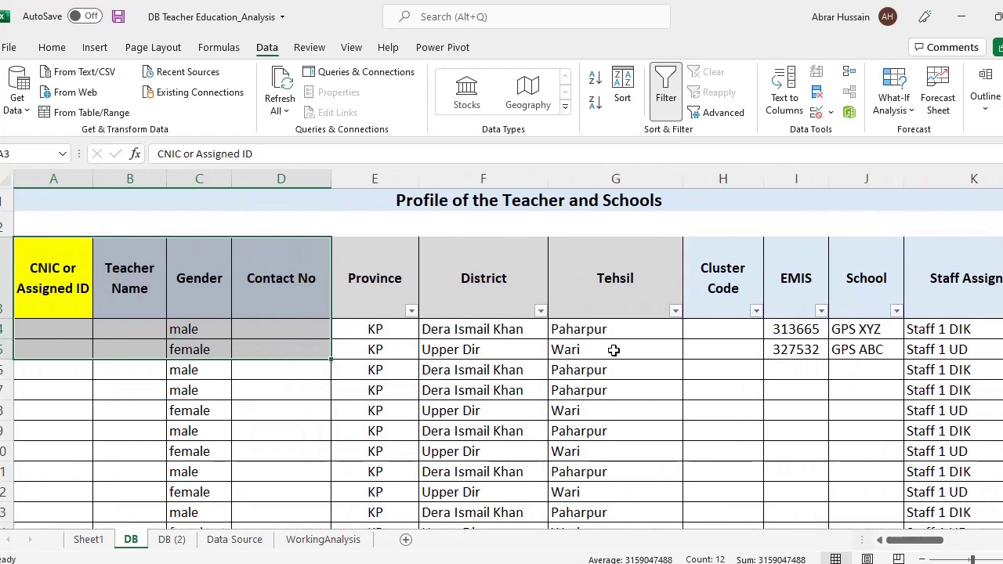
Step: Switch to the Learn Excel Working File workbook and review the VLOOKUP and HLOOKUP explanations on the Tutorial sheet
key("alt+Tab")
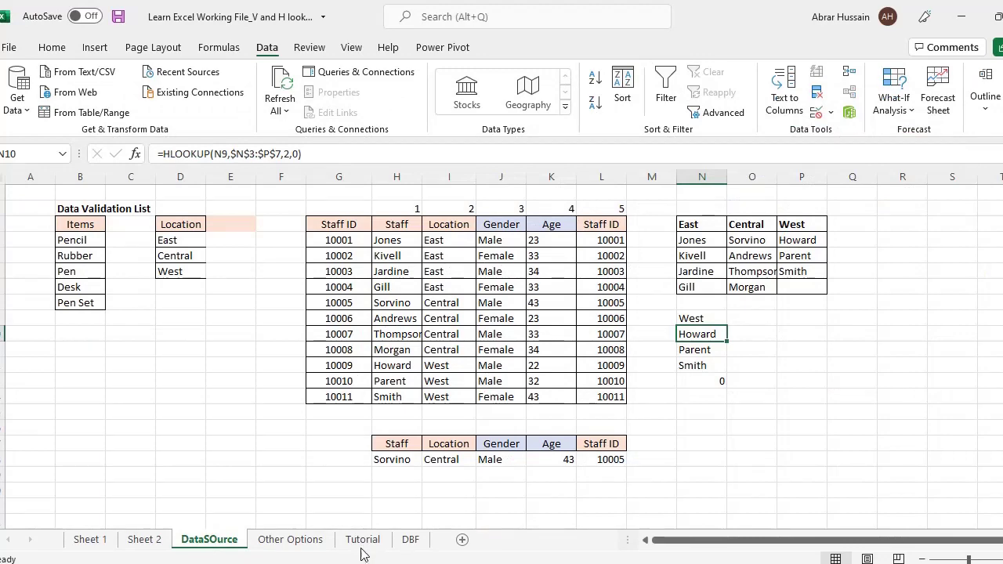
left_click(360, 541)
scroll(419, 431, "down", 5)
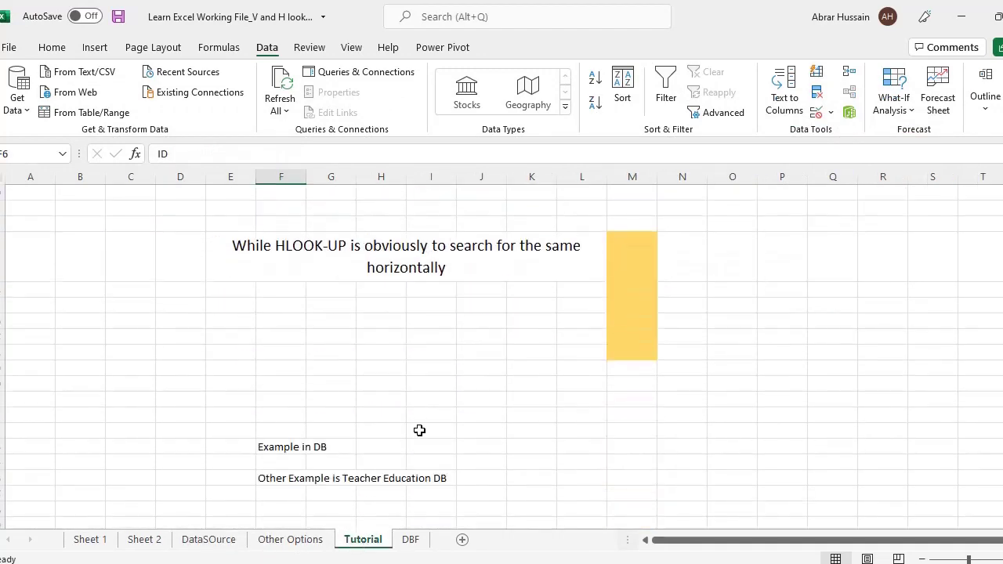
scroll(419, 430, "down", 3)
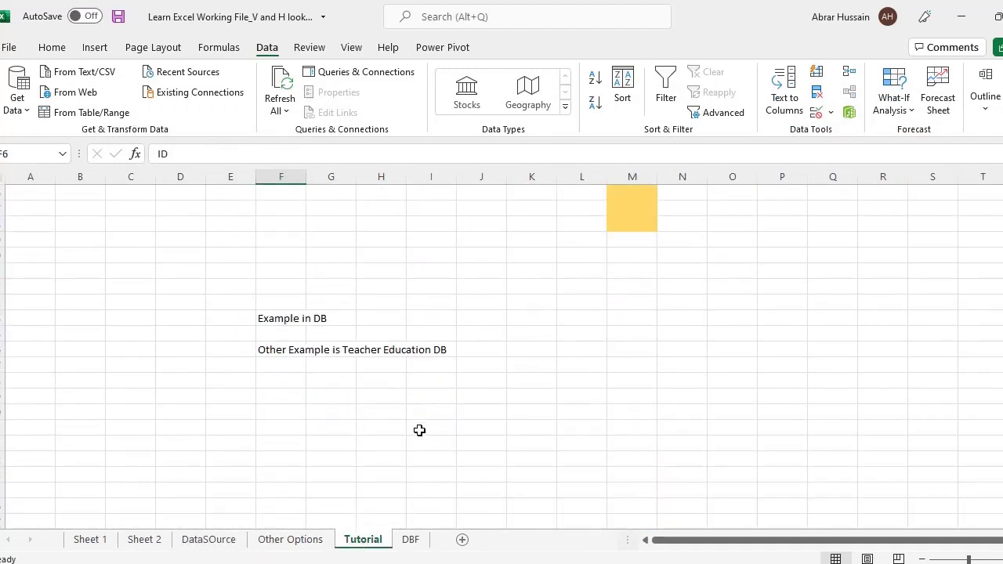
scroll(419, 430, "up", 8)
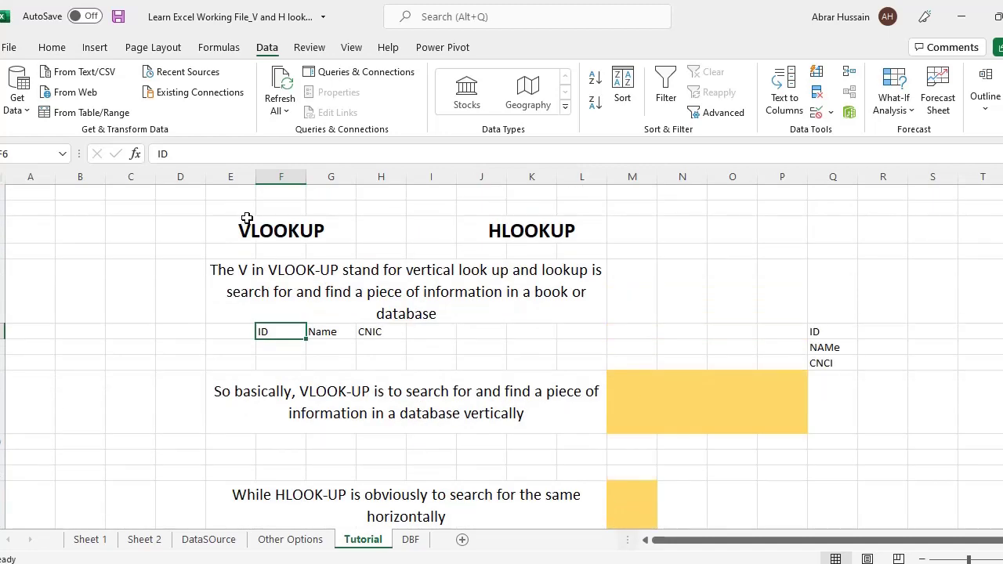
left_click(541, 231)
left_click(490, 317)
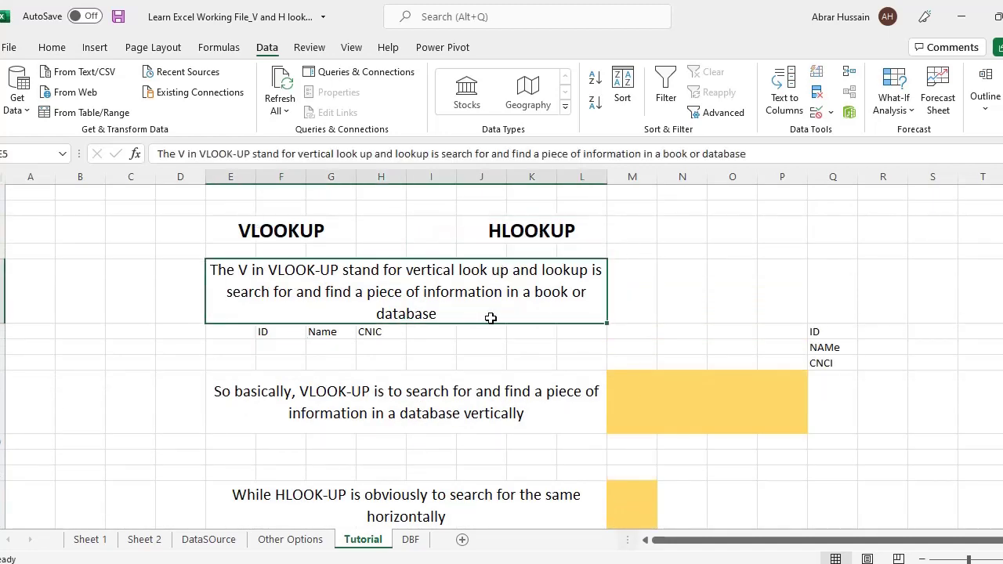